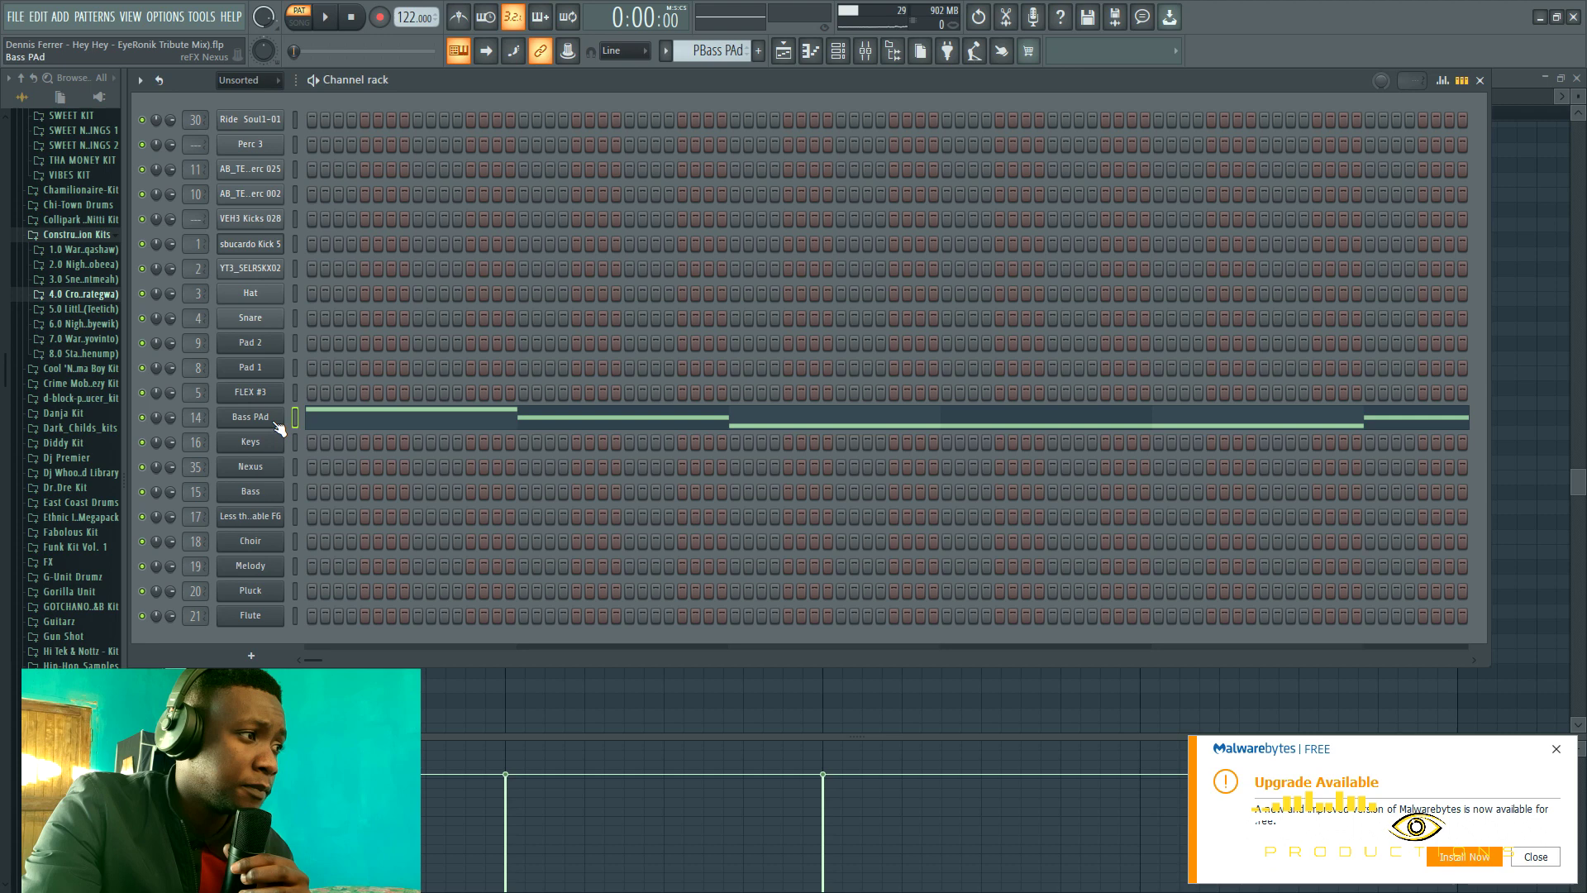
Open the Bass PAd channel's Nexus instrument, move its window clear of the channel's notes, and play the pattern.
click(276, 420)
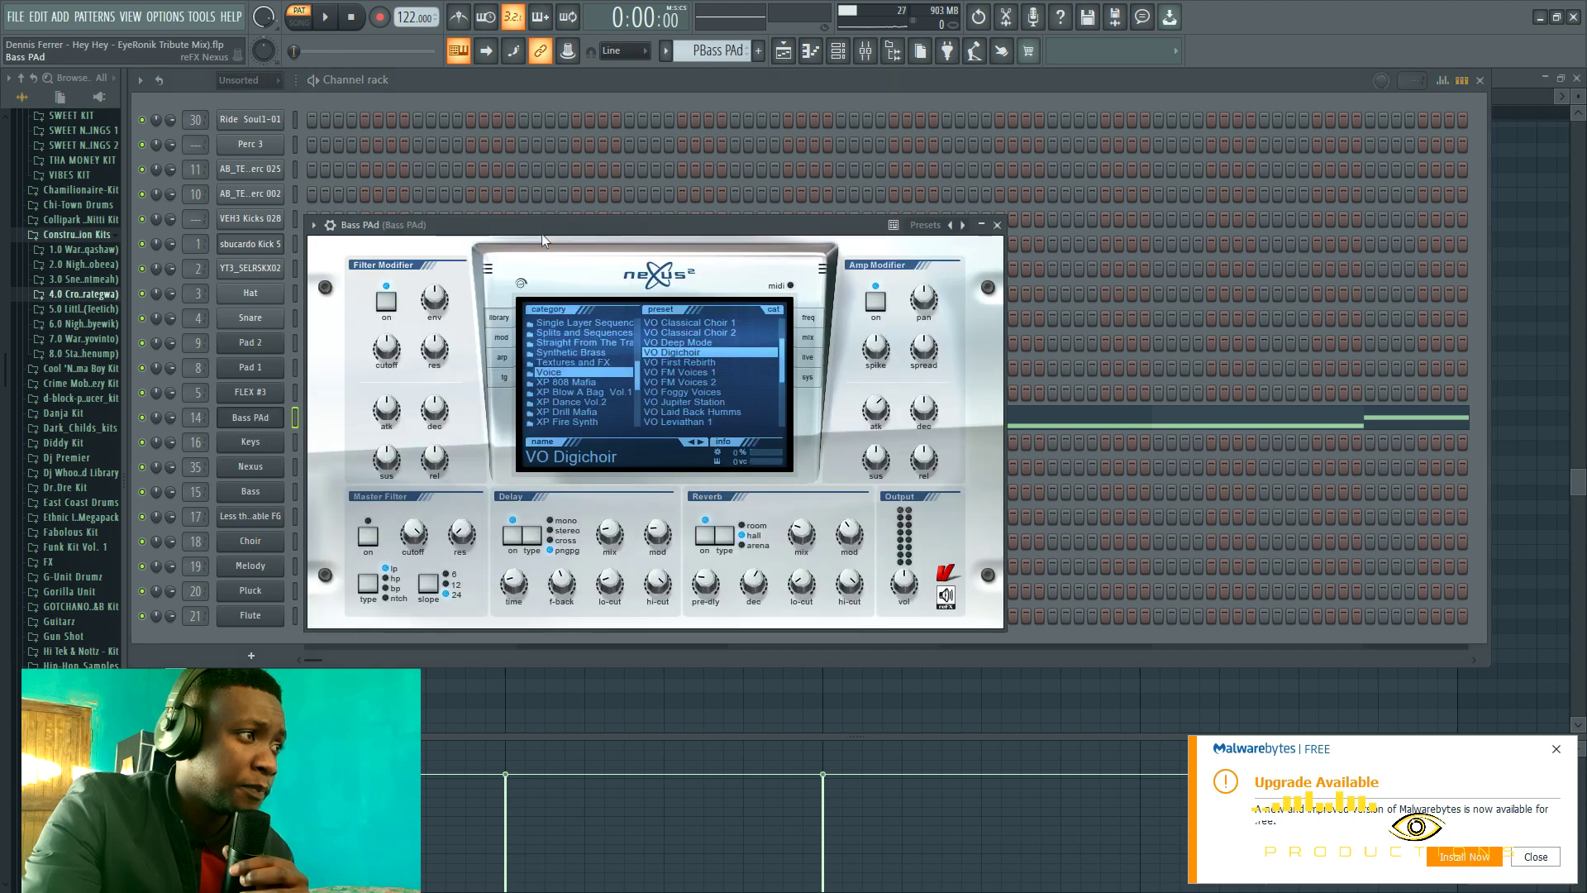
drag(553, 221, 604, 491)
click(325, 17)
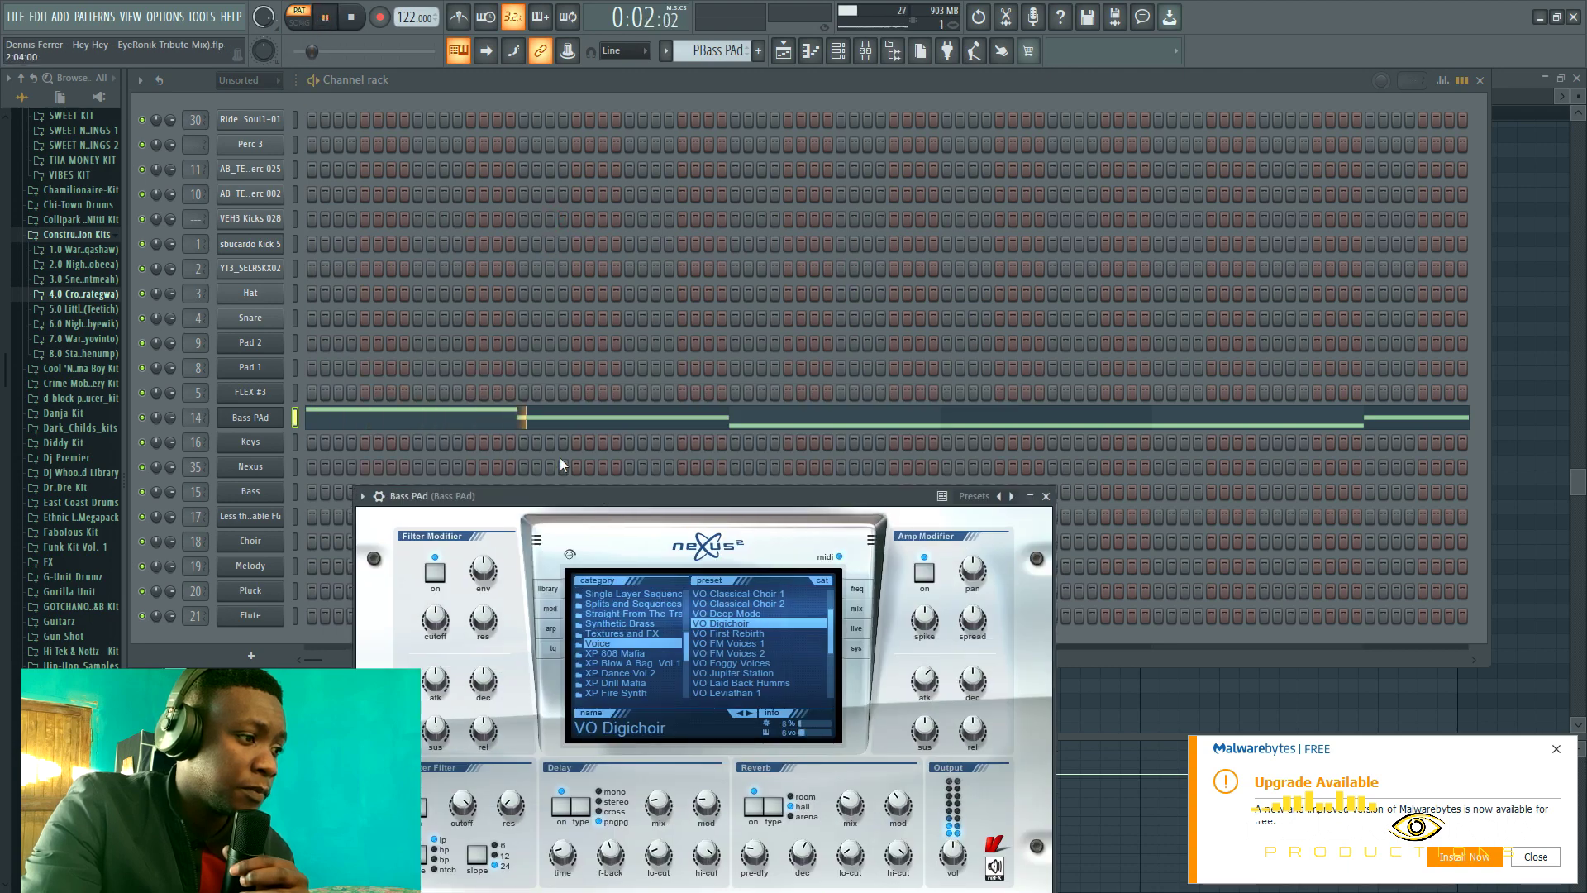
Open the Bass PAd notes from the playlist's Track 18 in the piano roll, switch to song mode and stop playback.
click(782, 52)
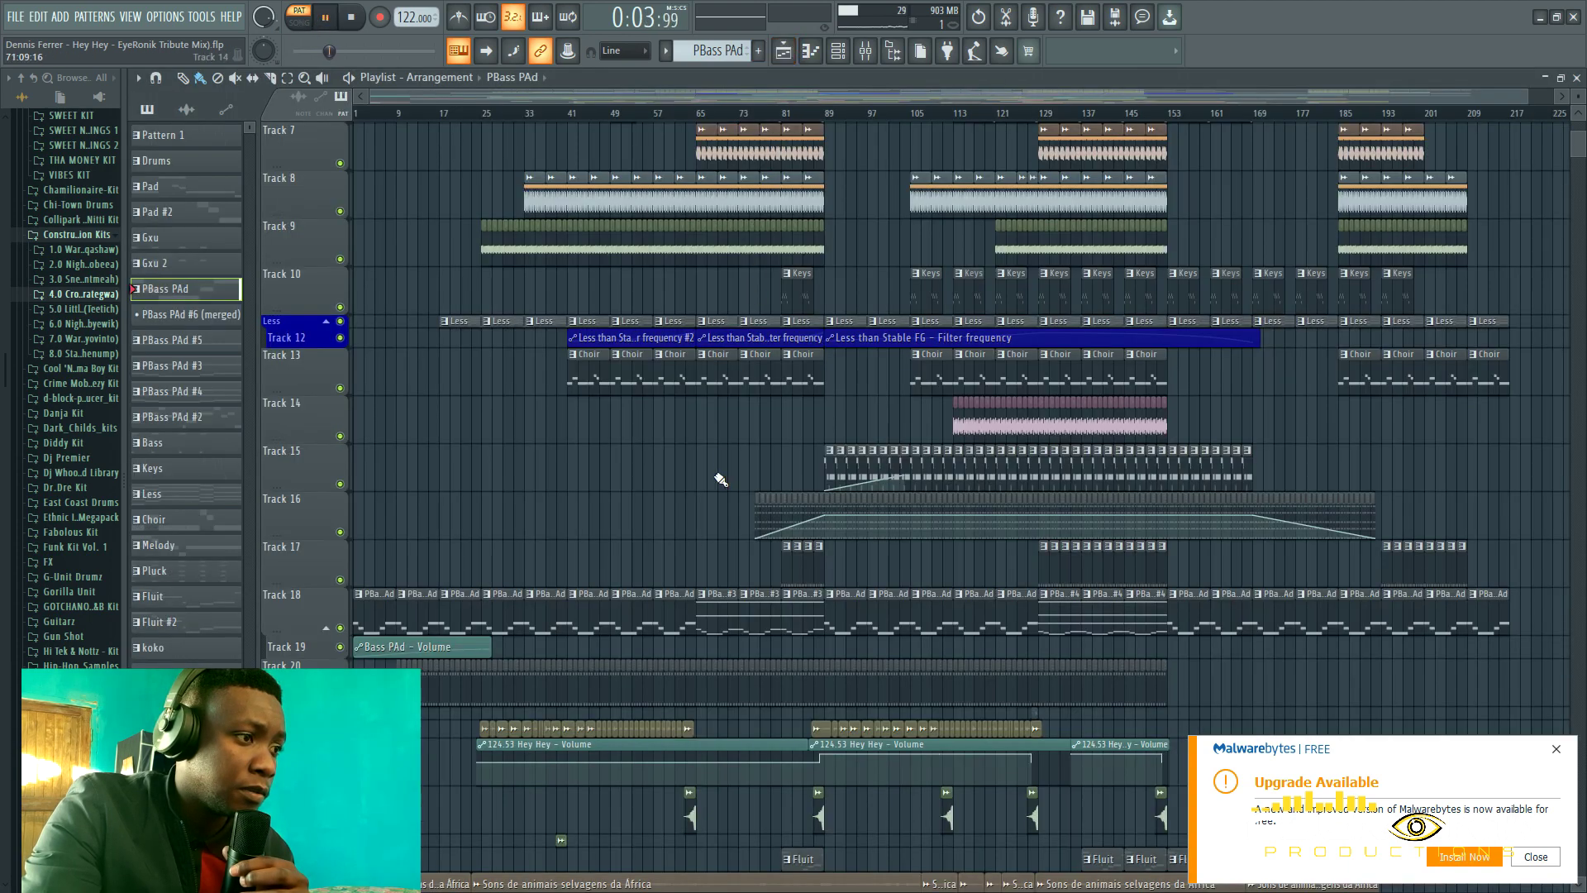
double_click(508, 622)
click(300, 22)
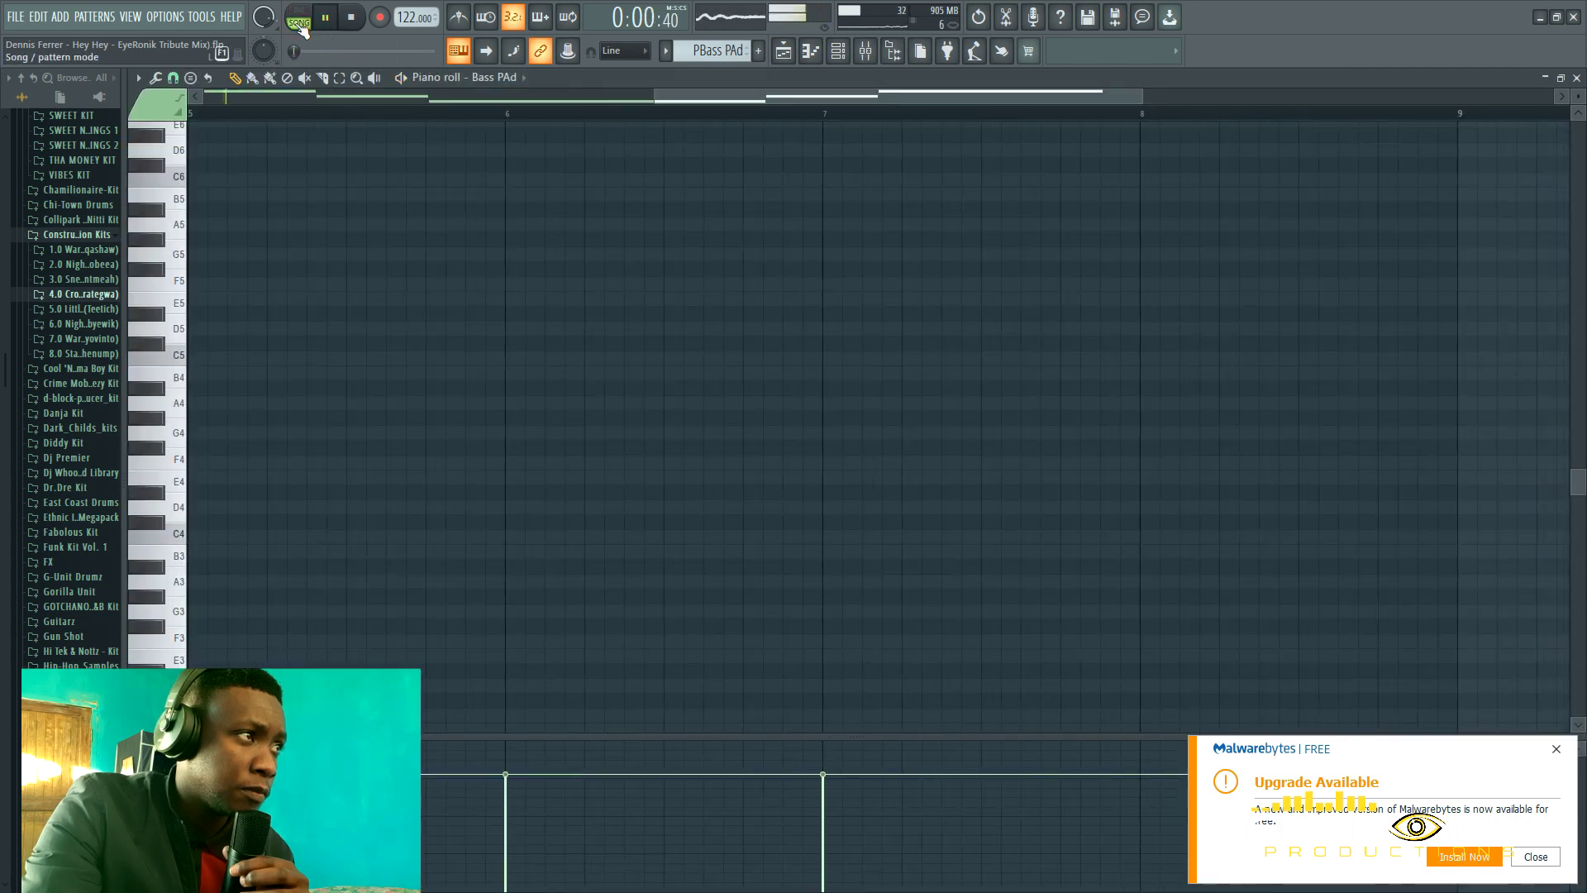
click(354, 17)
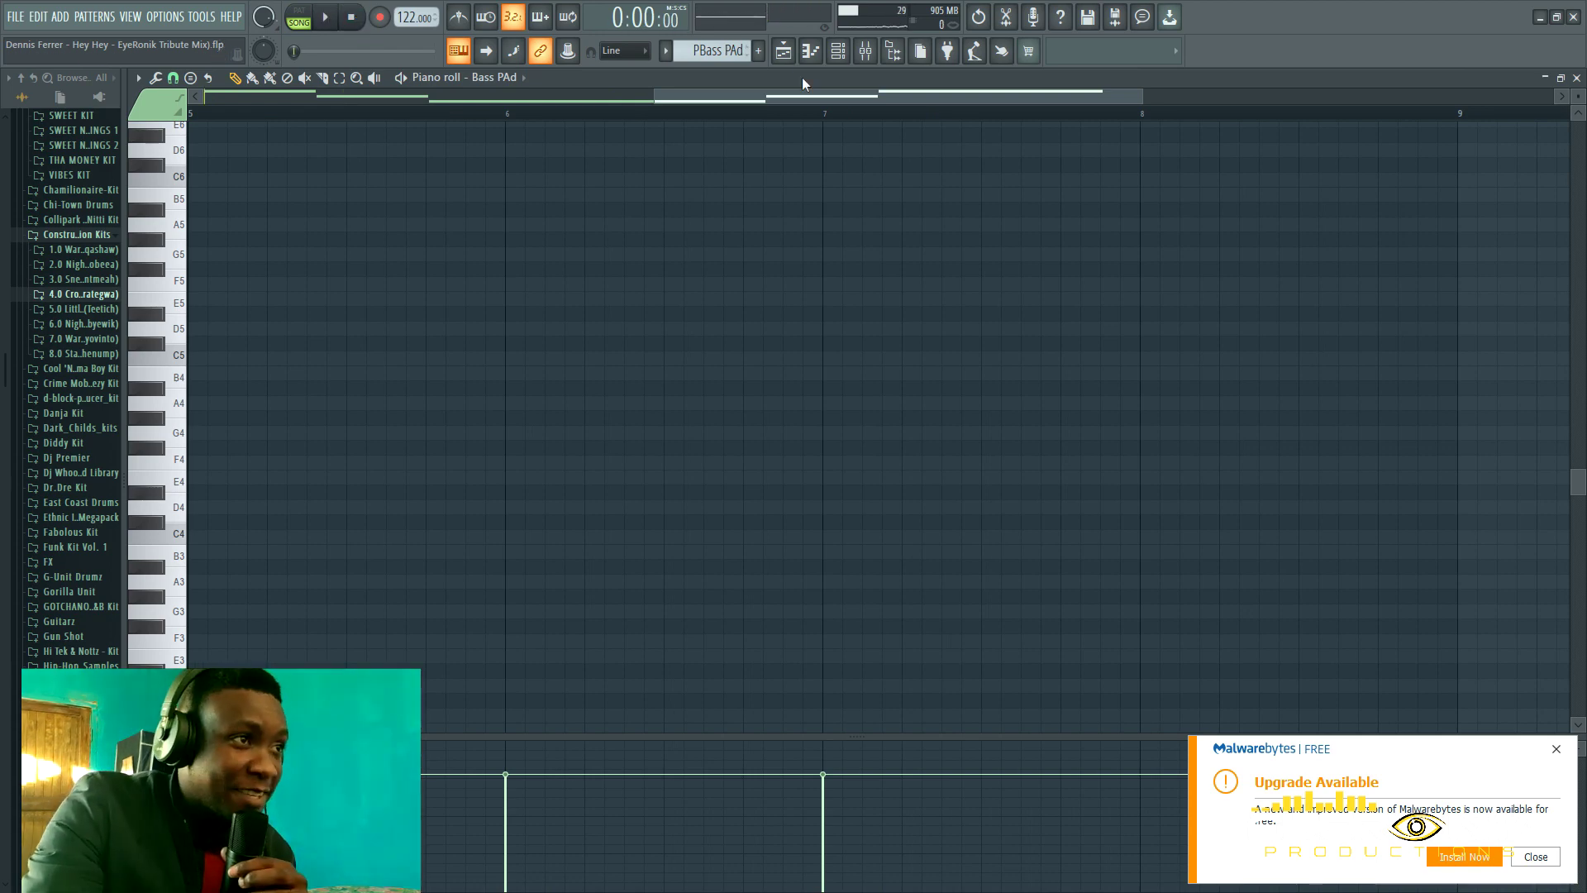
Place the song playhead at about bar 17, and play the PBass PAd pattern in pattern mode with its piano roll open.
click(784, 51)
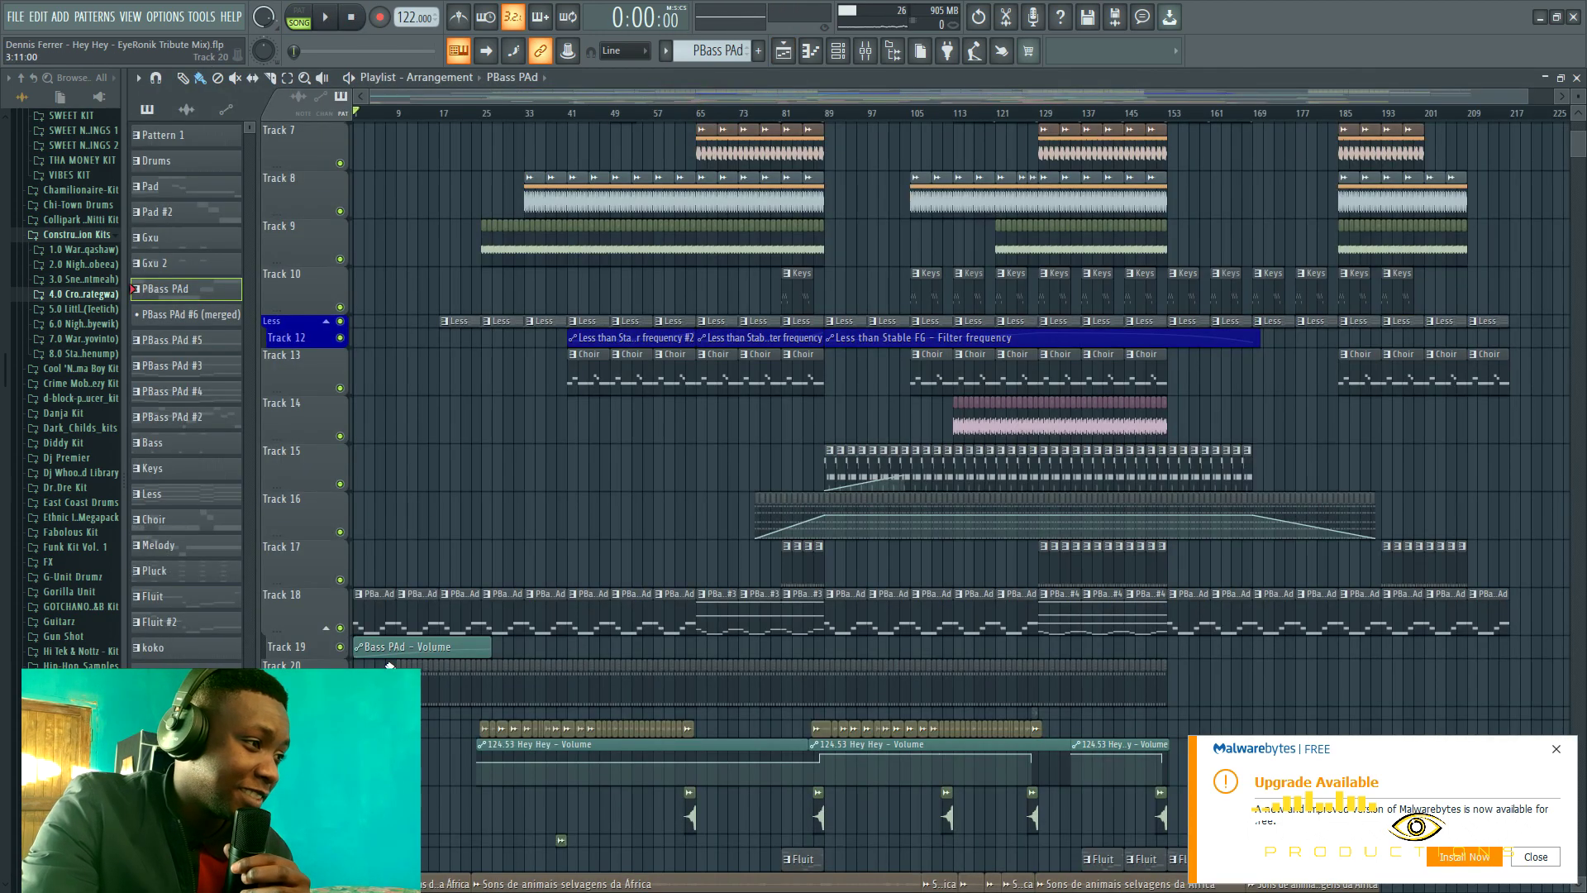
click(444, 116)
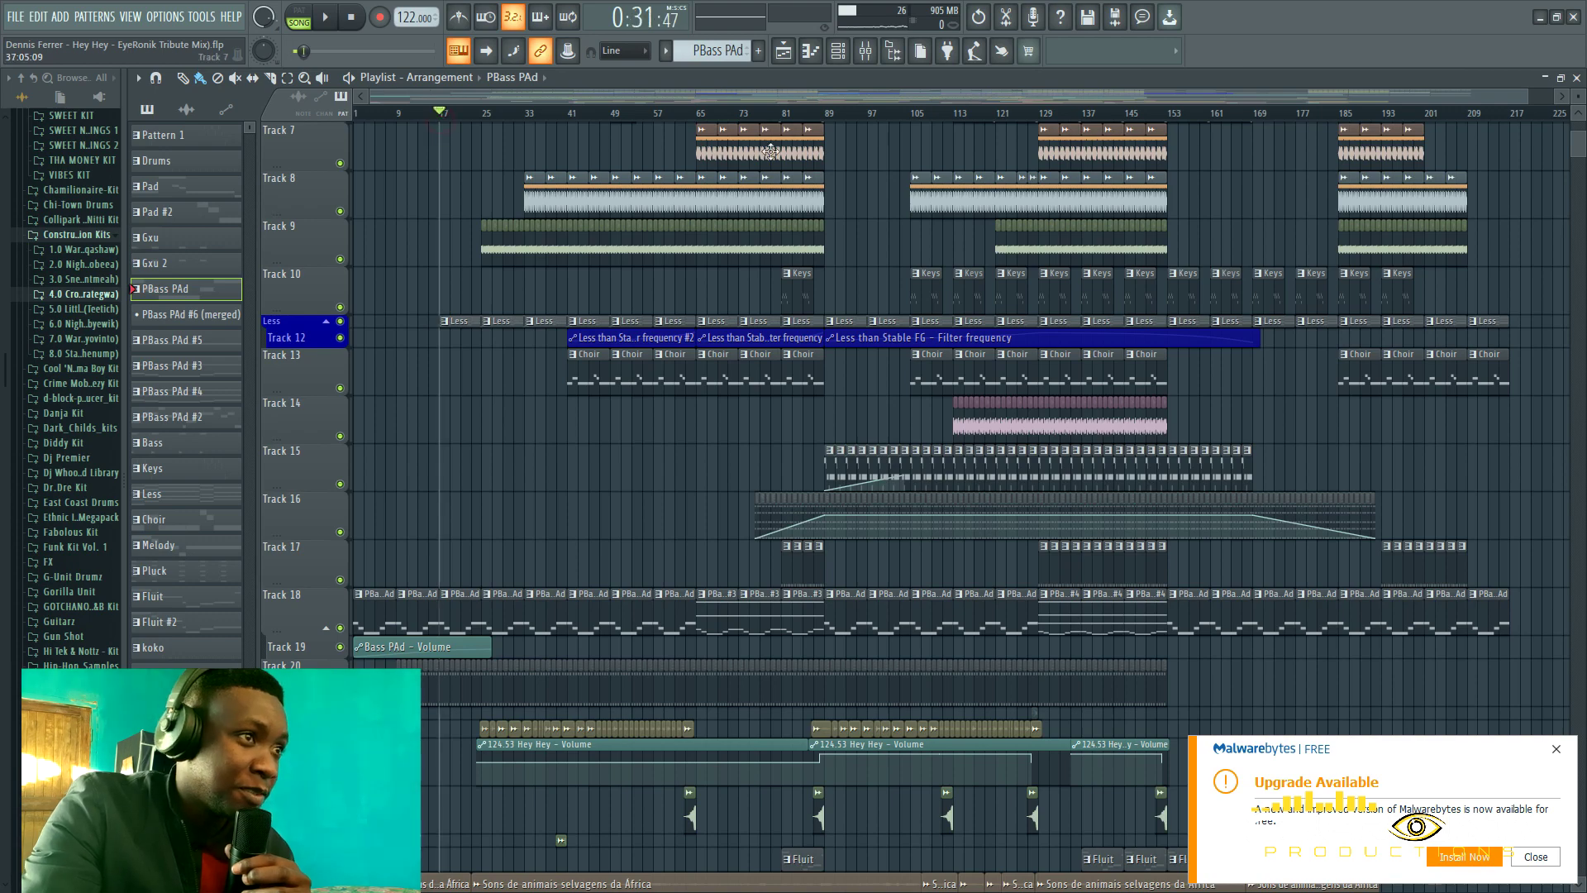
click(837, 51)
key(l)
key(space)
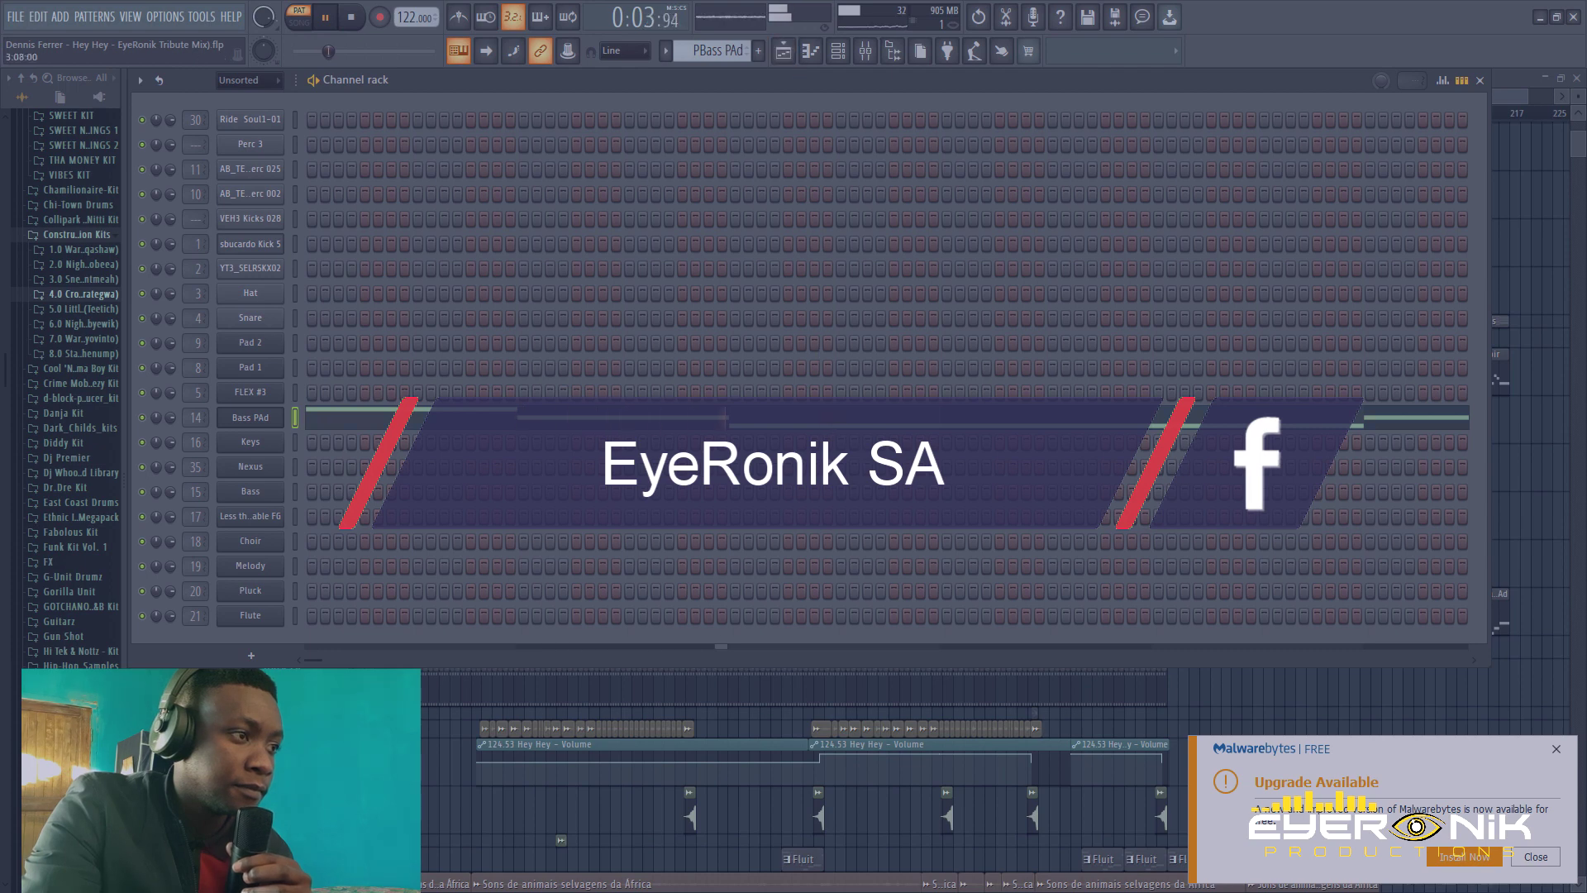
click(829, 421)
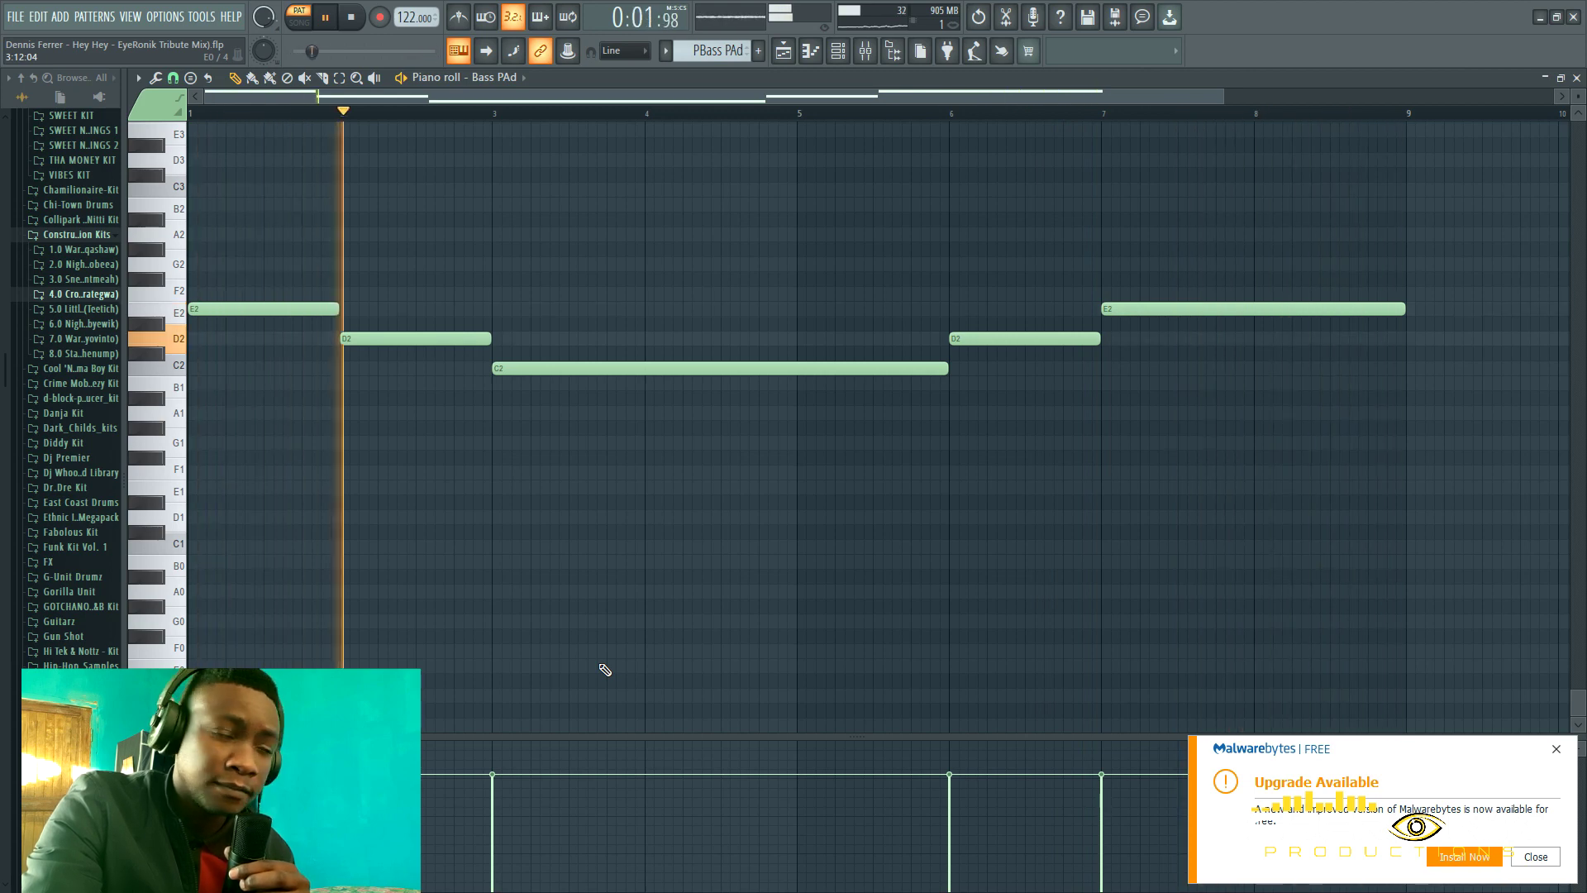
click(352, 18)
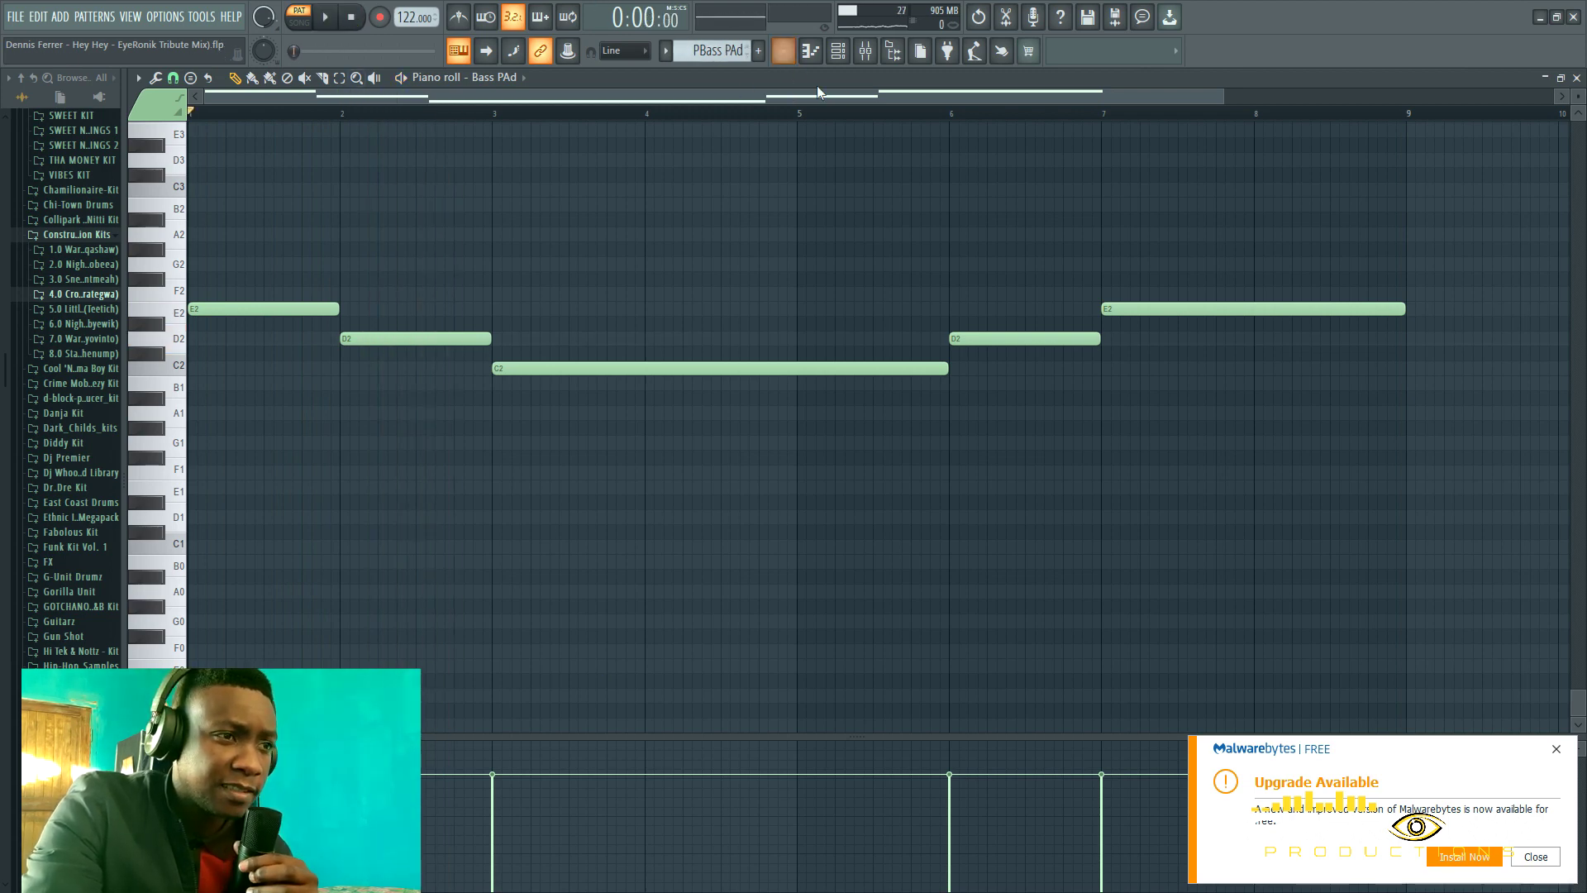
Audition the Bass PAd notes E2, C2 and D2 on the piano roll's keyboard.
click(173, 309)
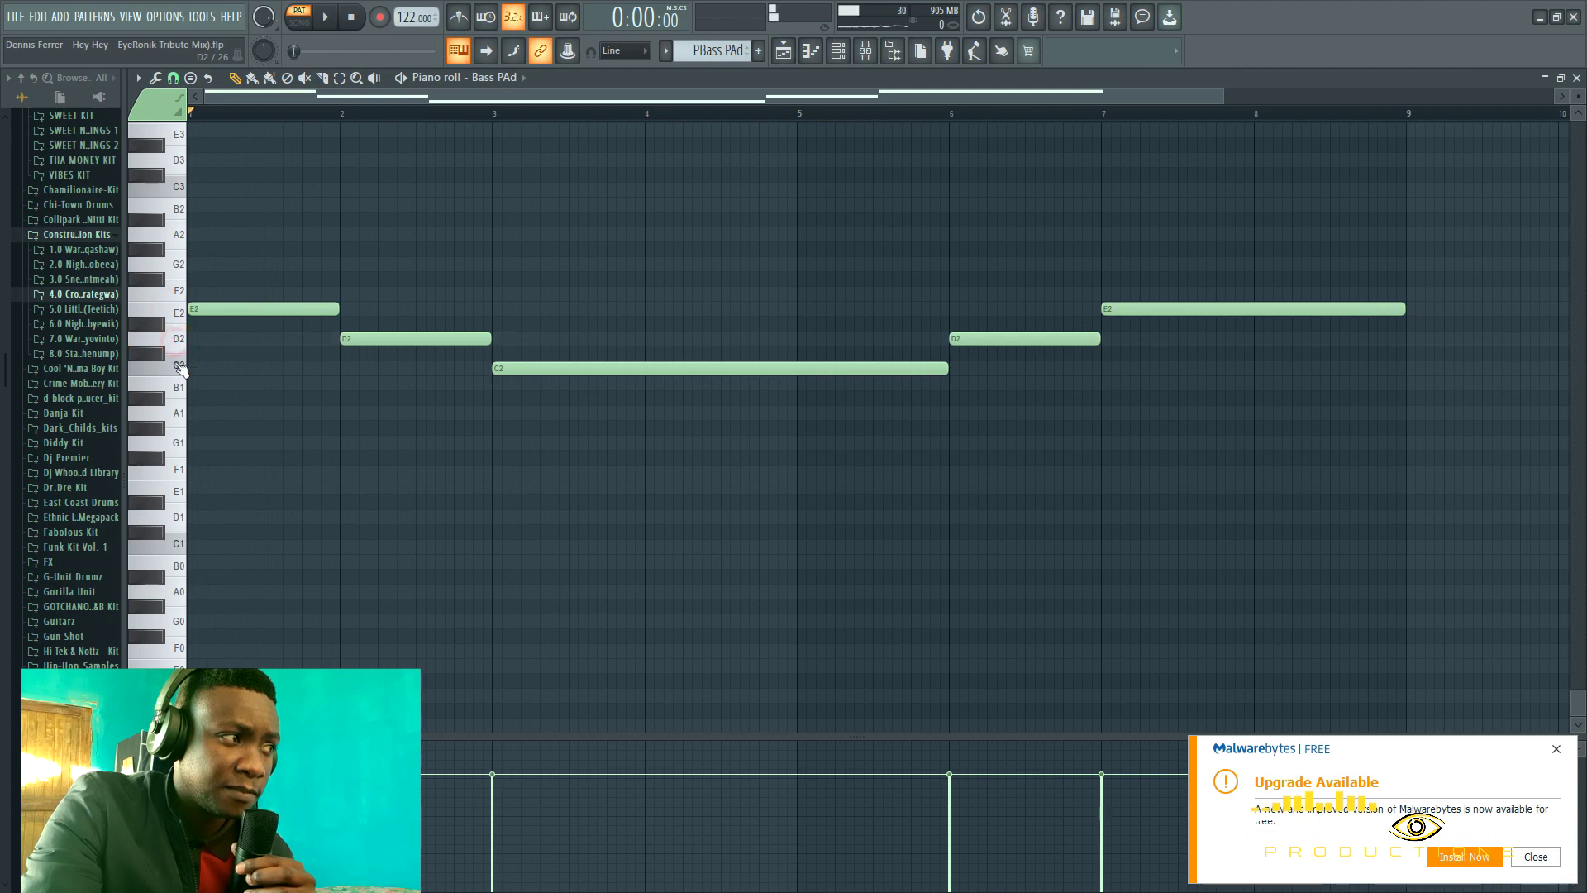
click(176, 365)
click(175, 341)
click(173, 316)
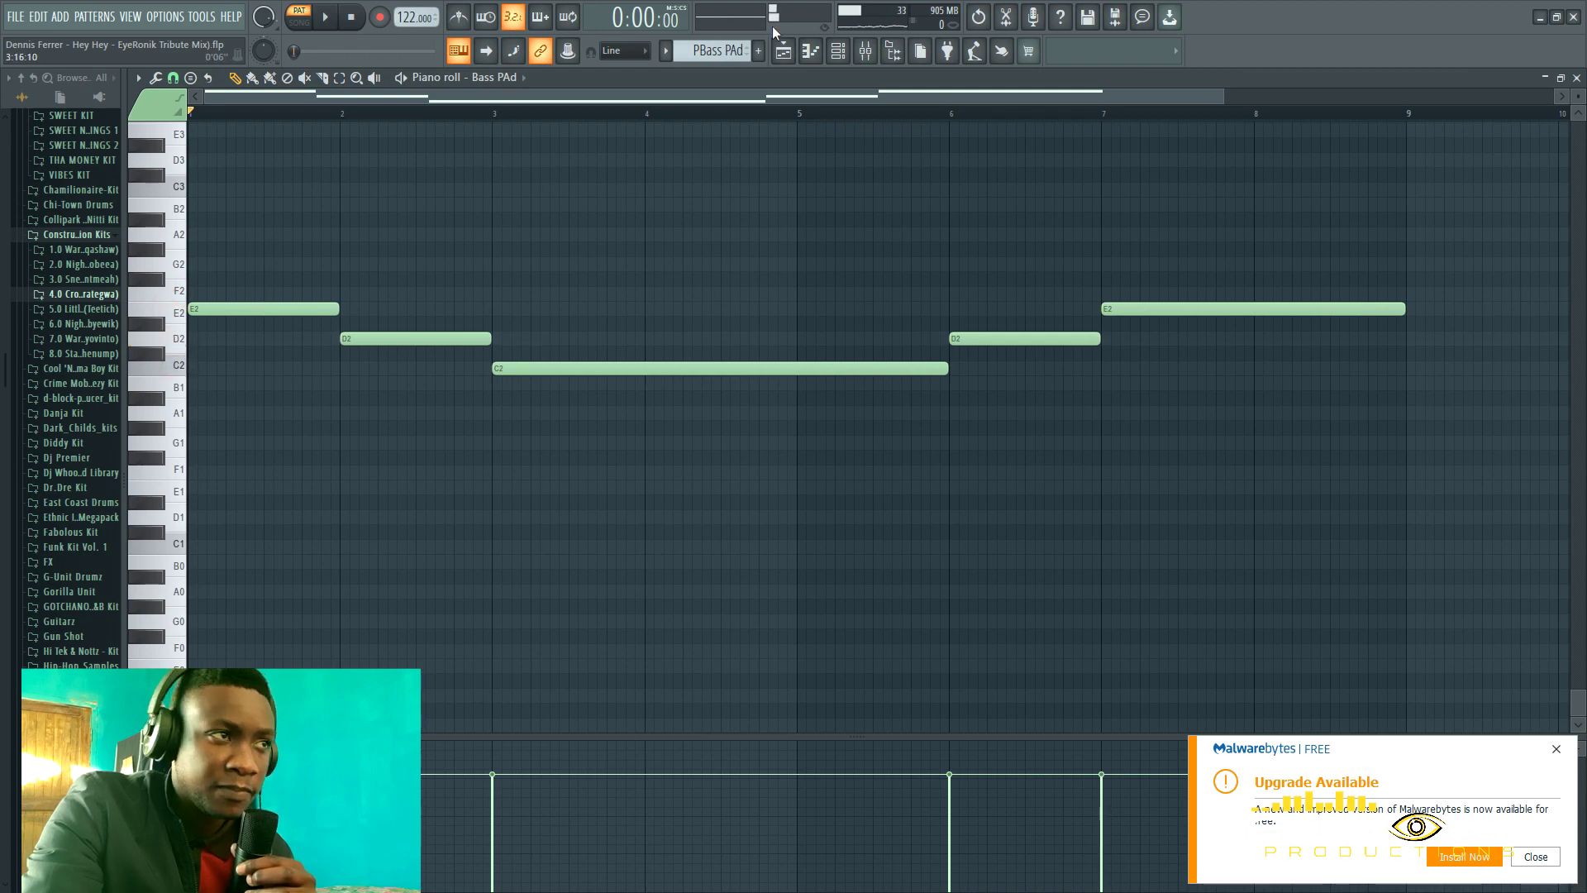
Examine the playlist arrangement from Track 1 down through the vocal, ambience and effects tracks.
click(783, 50)
drag(657, 98, 752, 101)
scroll(787, 273, down, 1)
scroll(790, 298, up, 6)
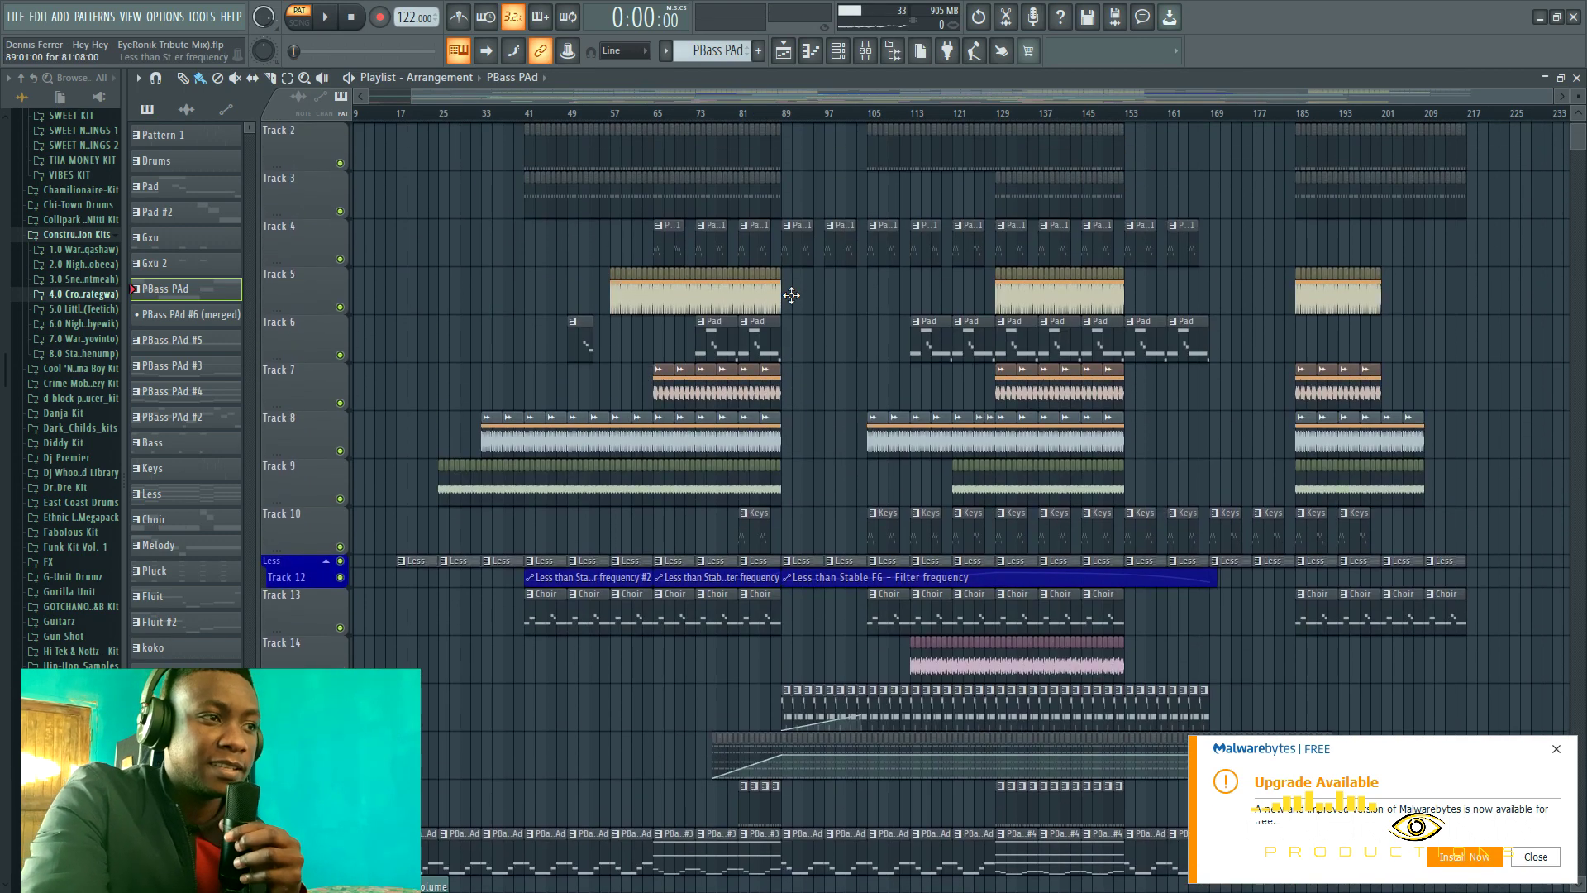
scroll(791, 295, up, 1)
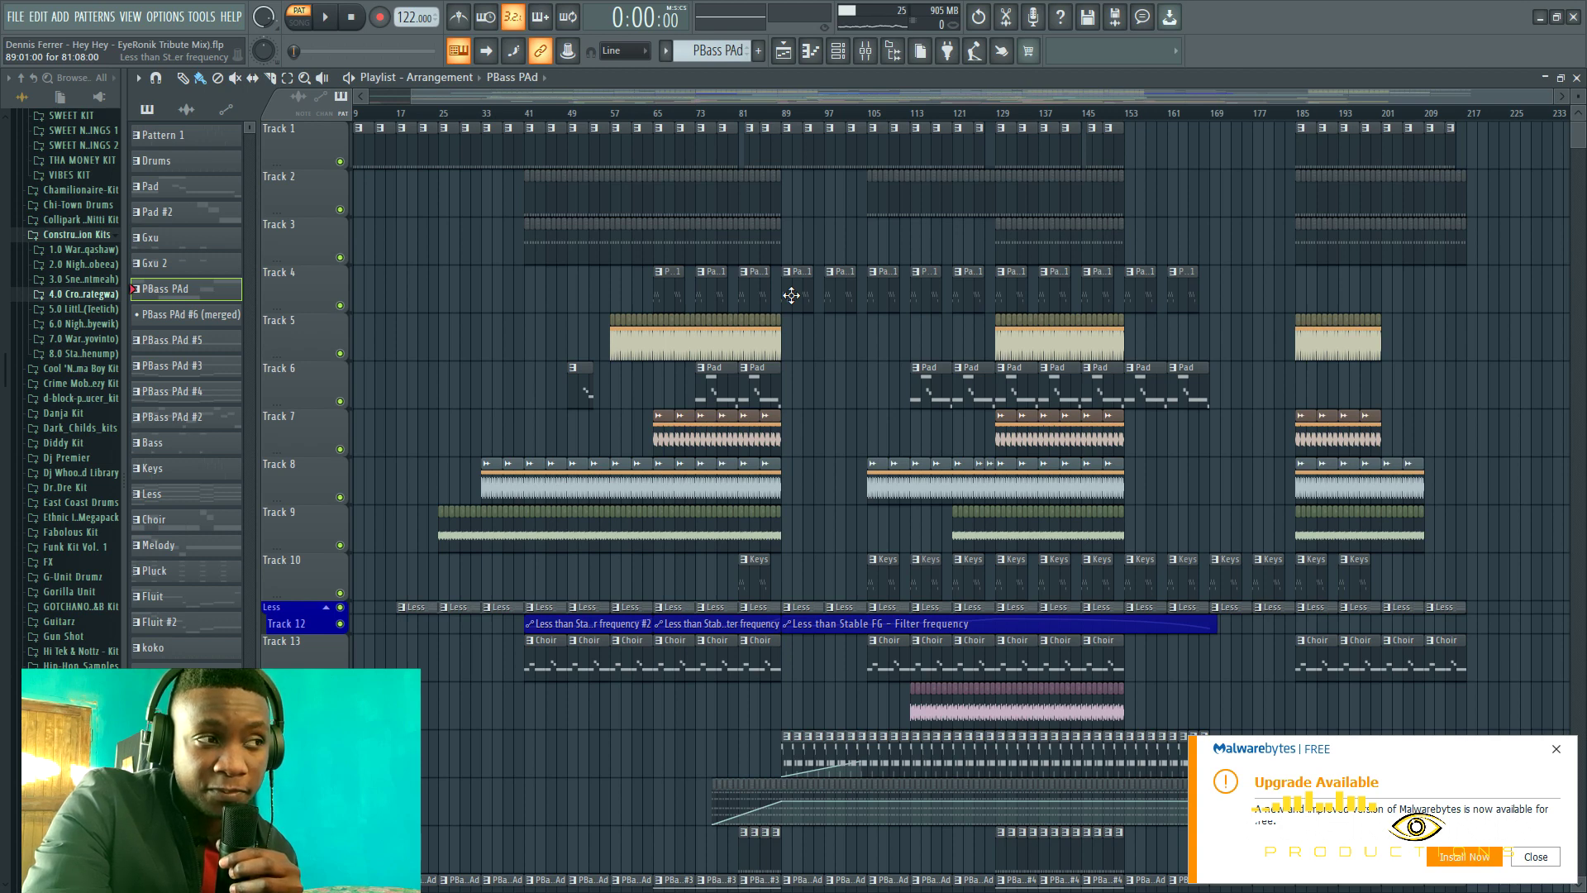
scroll(791, 300, down, 3)
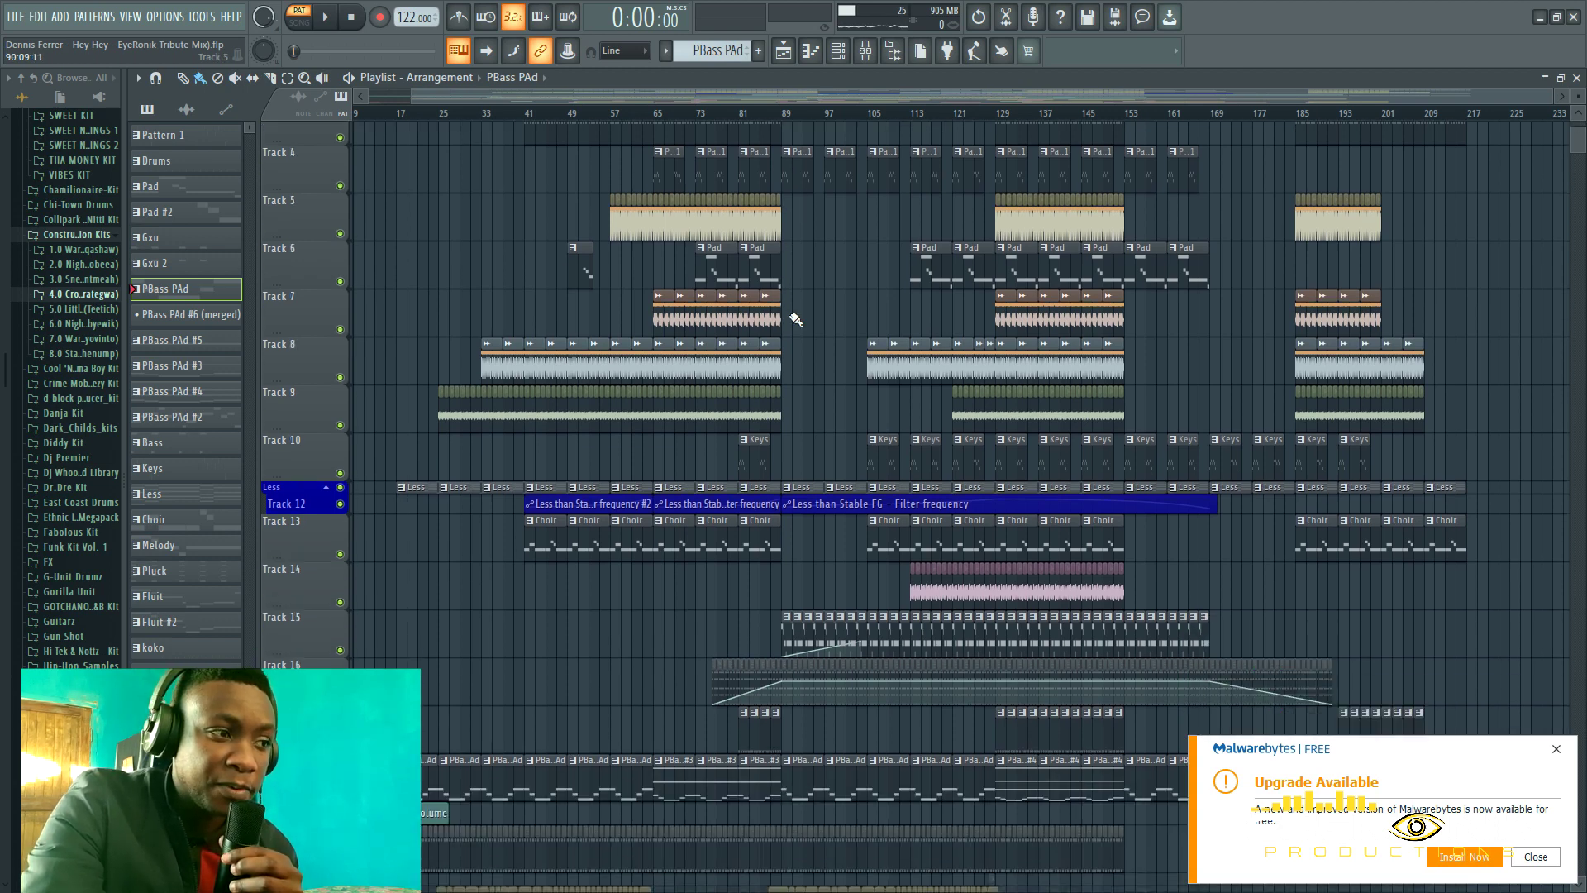
scroll(1087, 309, down, 10)
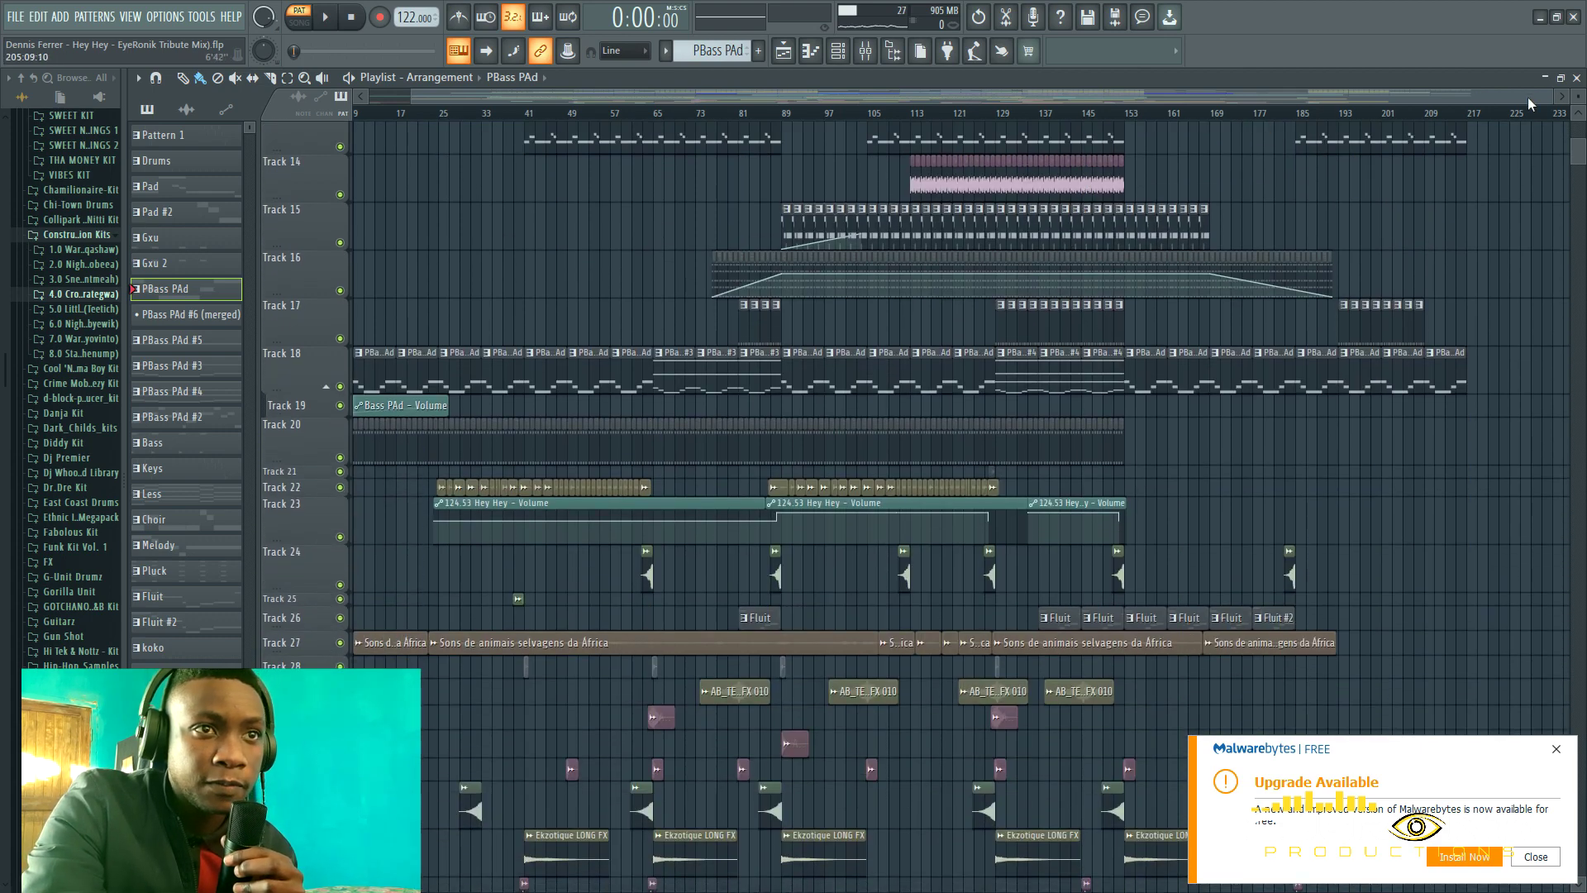
drag(1490, 99, 1023, 99)
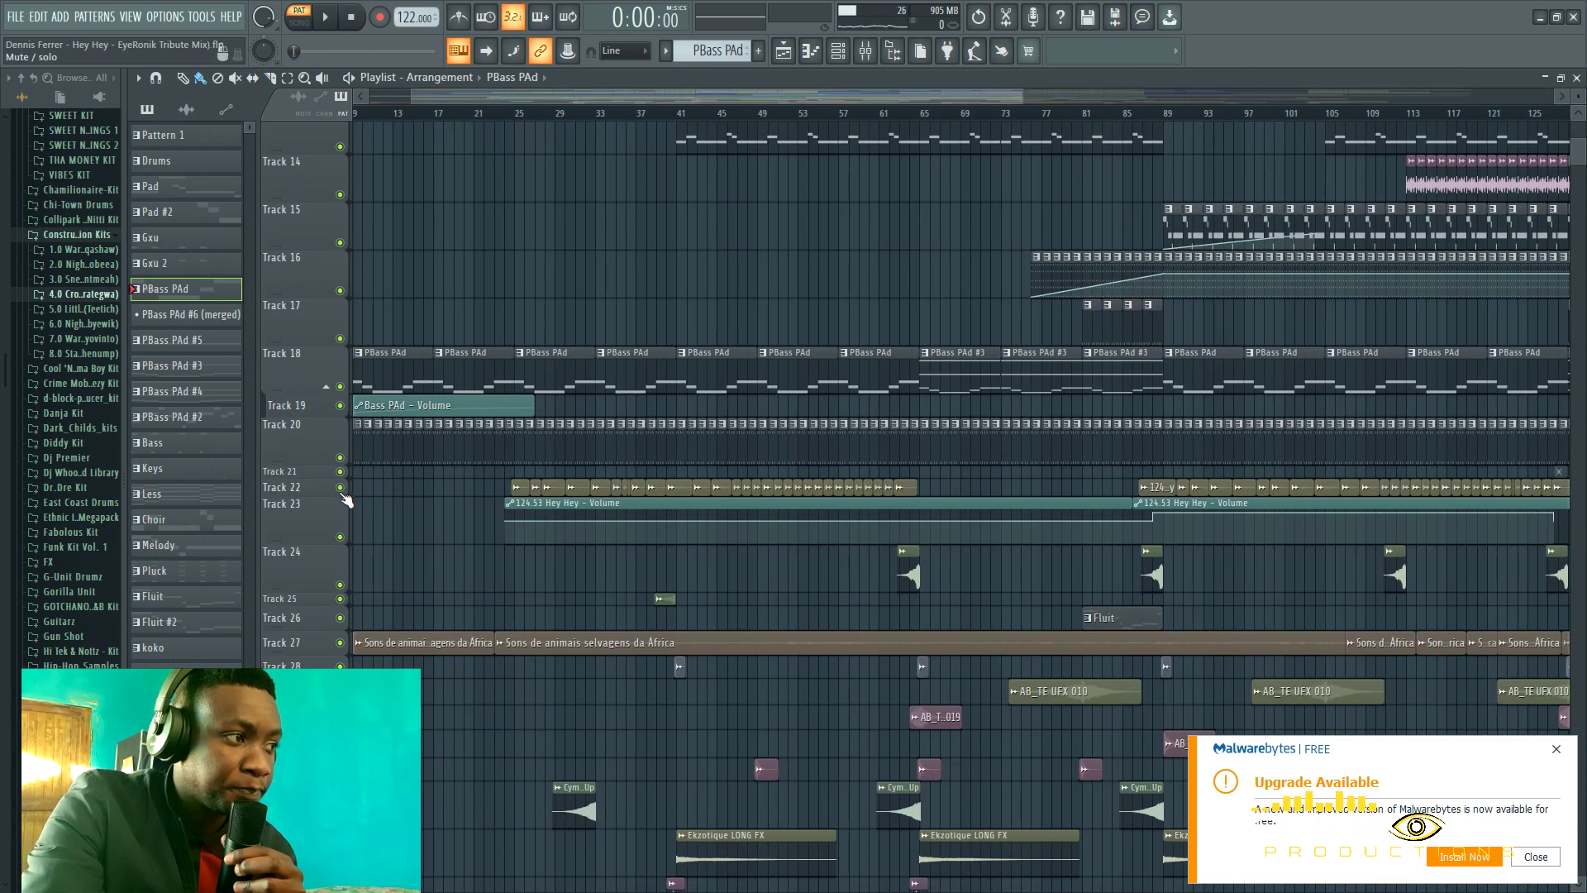
Enlarge Track 22 in the playlist to inspect the waveforms of the chopped 124.53 Hey Hey vocal clips.
drag(329, 496, 326, 711)
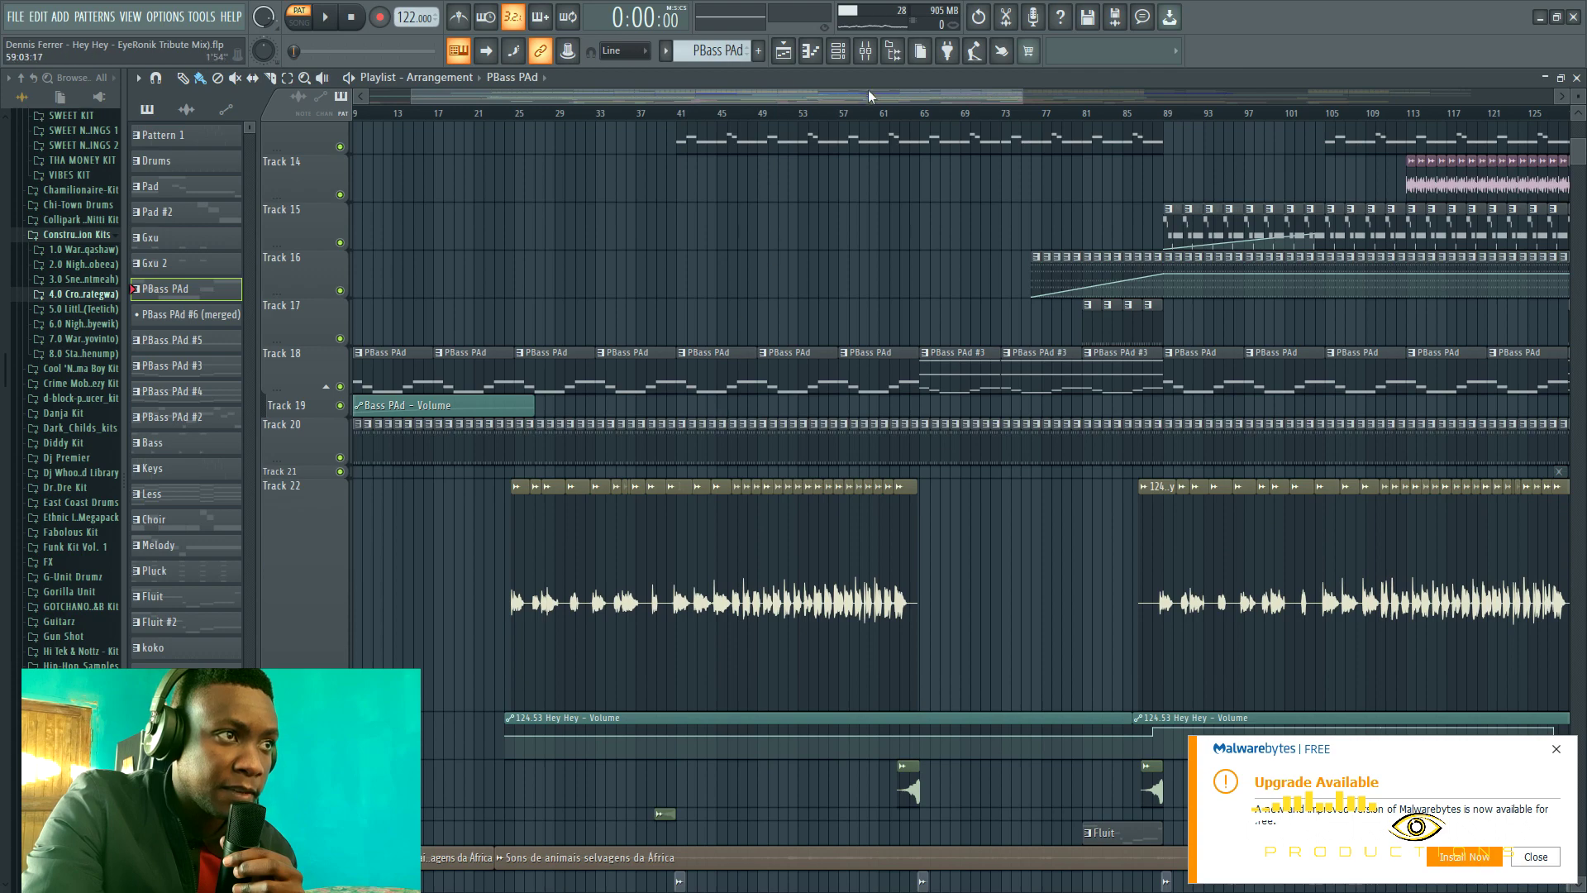
scroll(855, 116, up, 8)
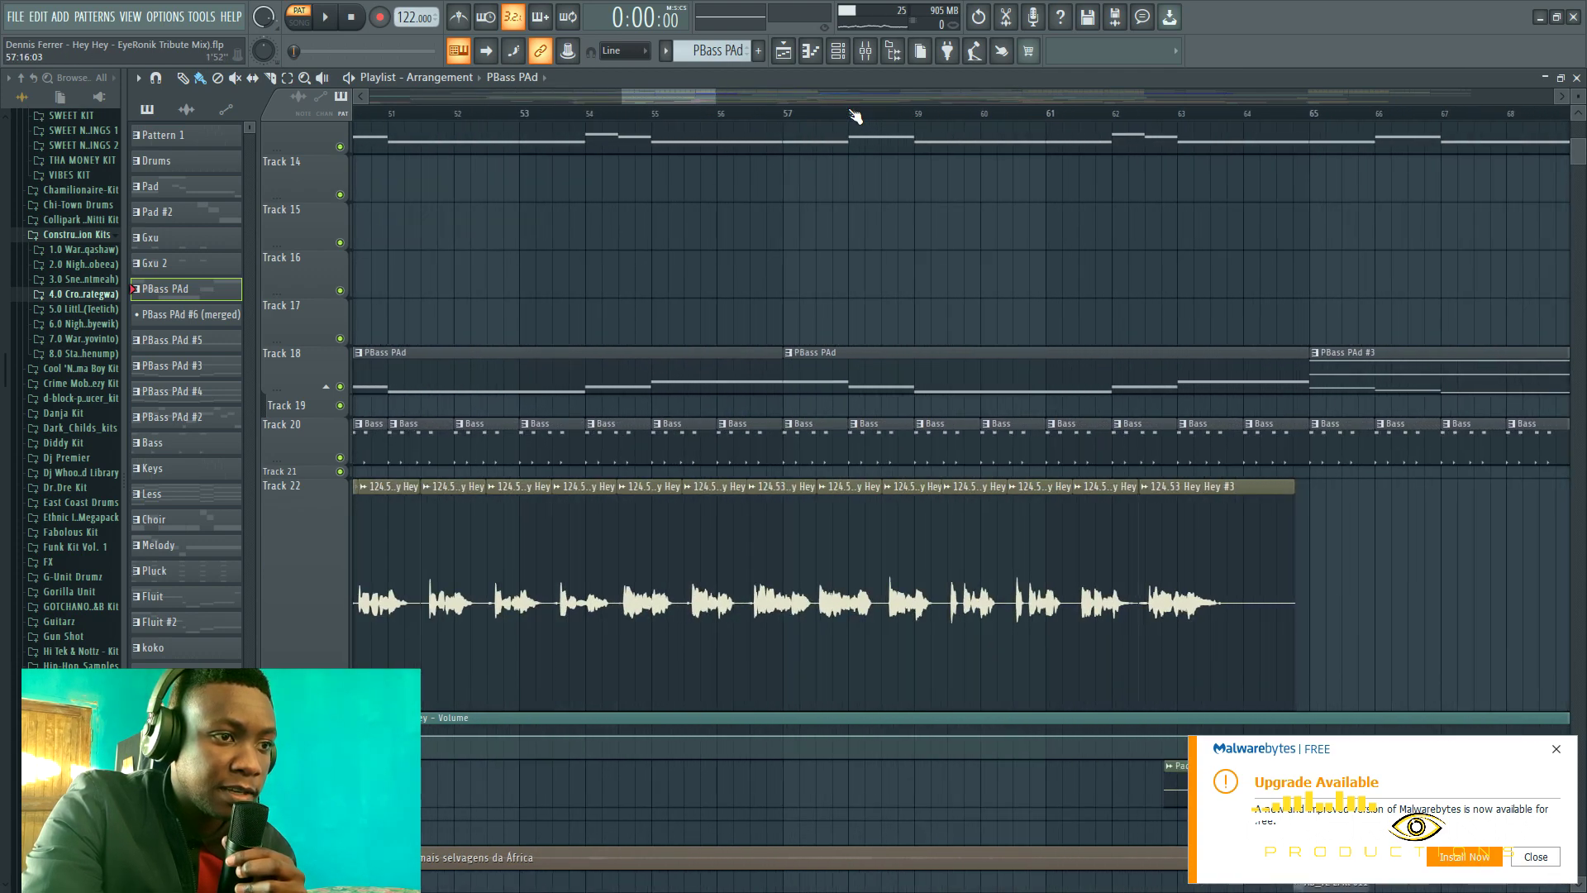
scroll(856, 116, down, 10)
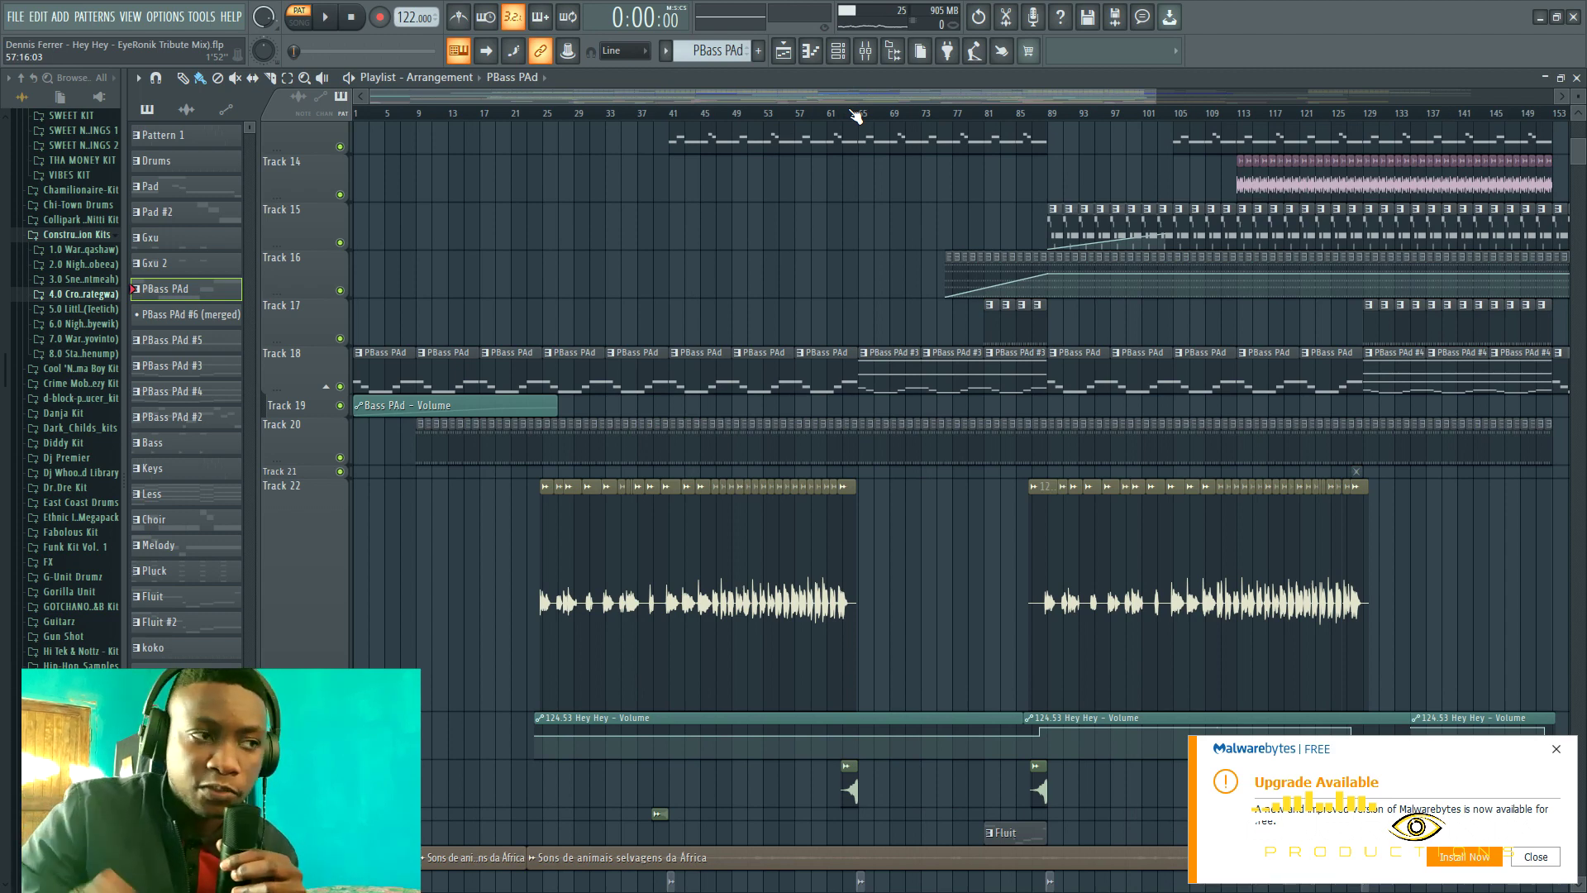
Switch to song mode, solo Track 22 to isolate the vocal clips, and unsolo it again.
click(829, 115)
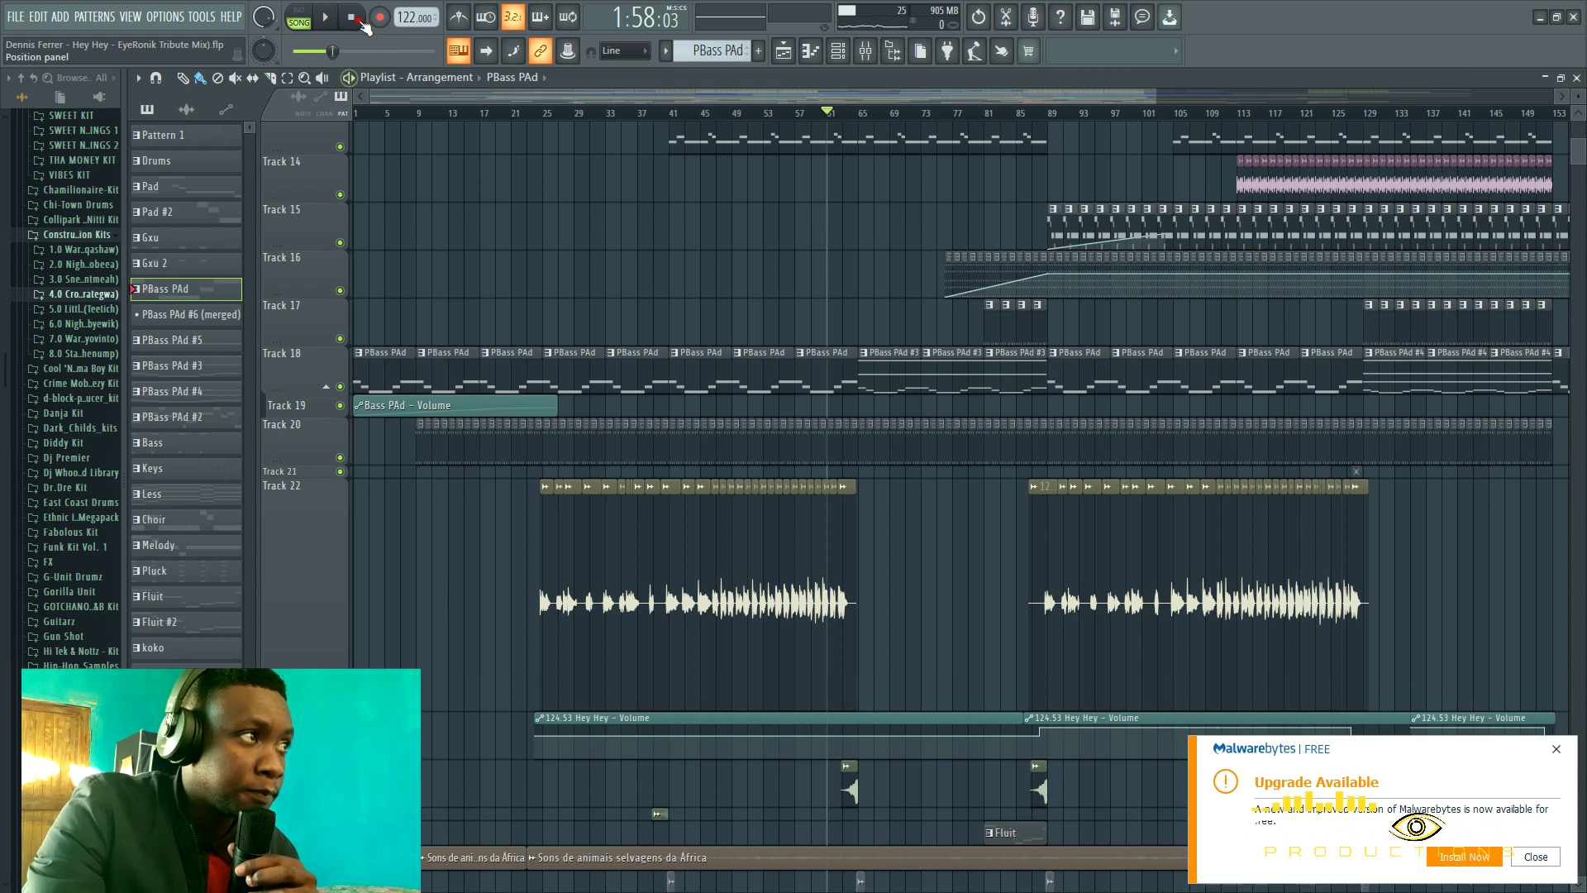
key(ctrl+z)
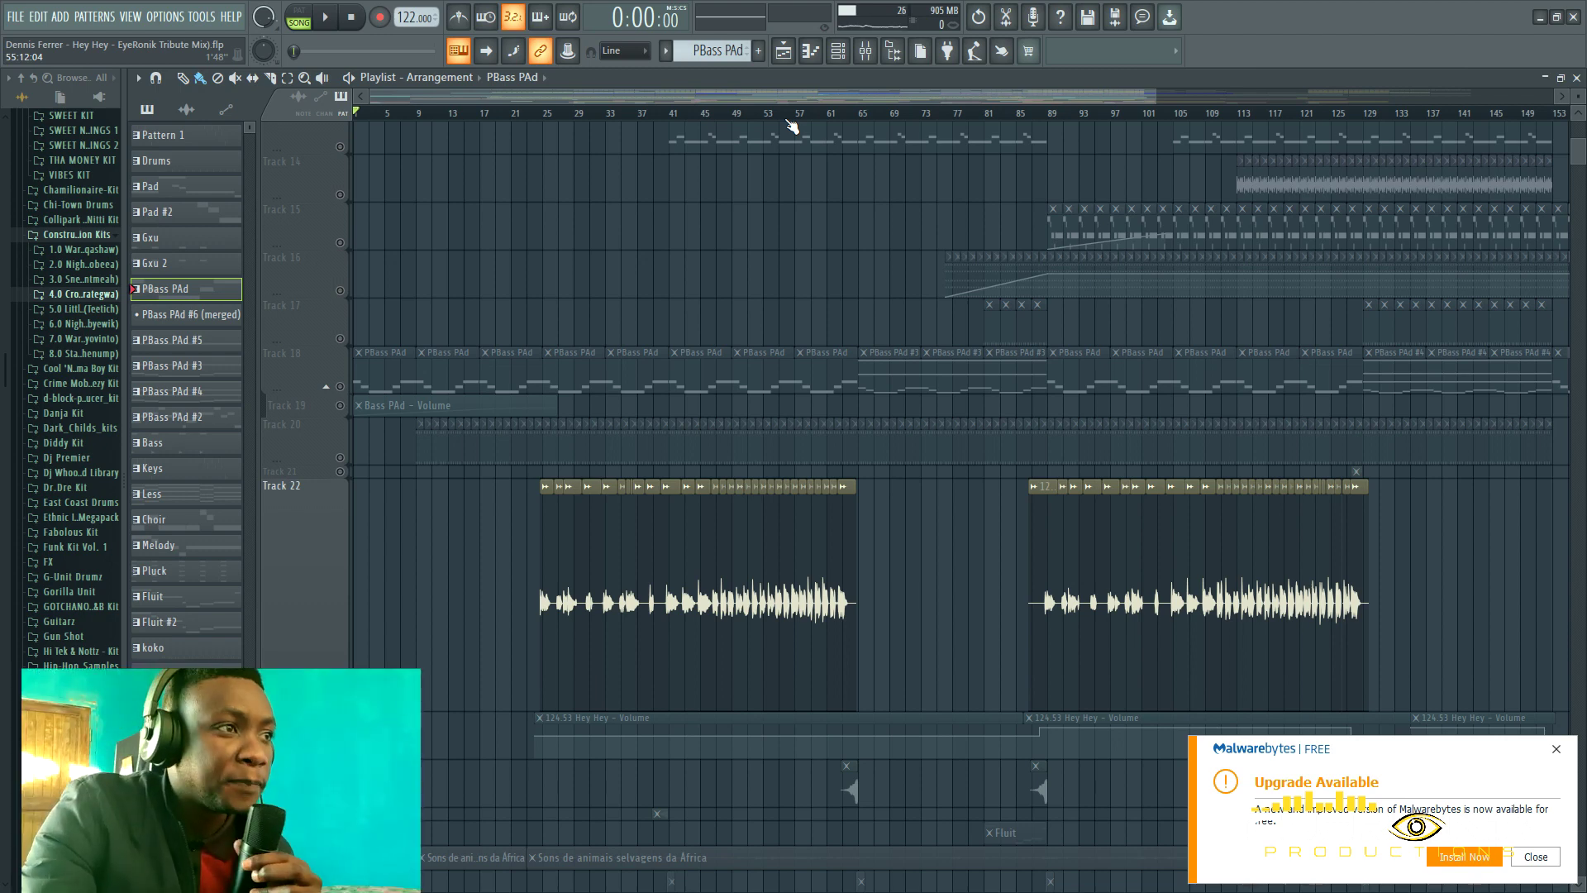
right_click(340, 389)
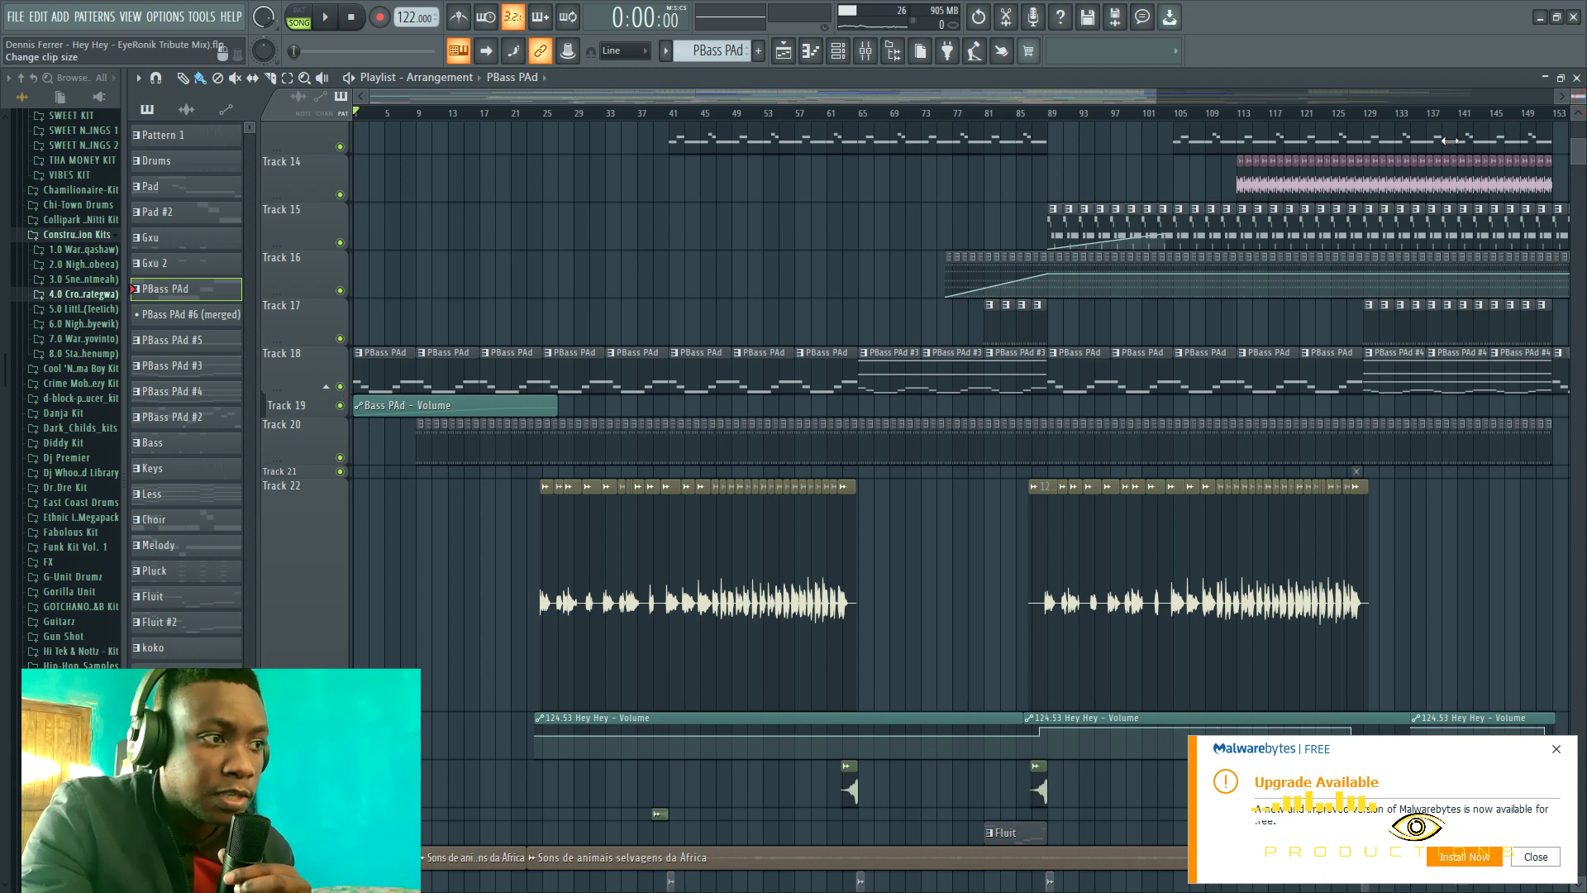
Mute Track 22 with the vocal clips and return to the first tracks of the playlist.
drag(1579, 97, 1578, 124)
click(341, 366)
scroll(644, 476, up, 2)
scroll(648, 480, up, 3)
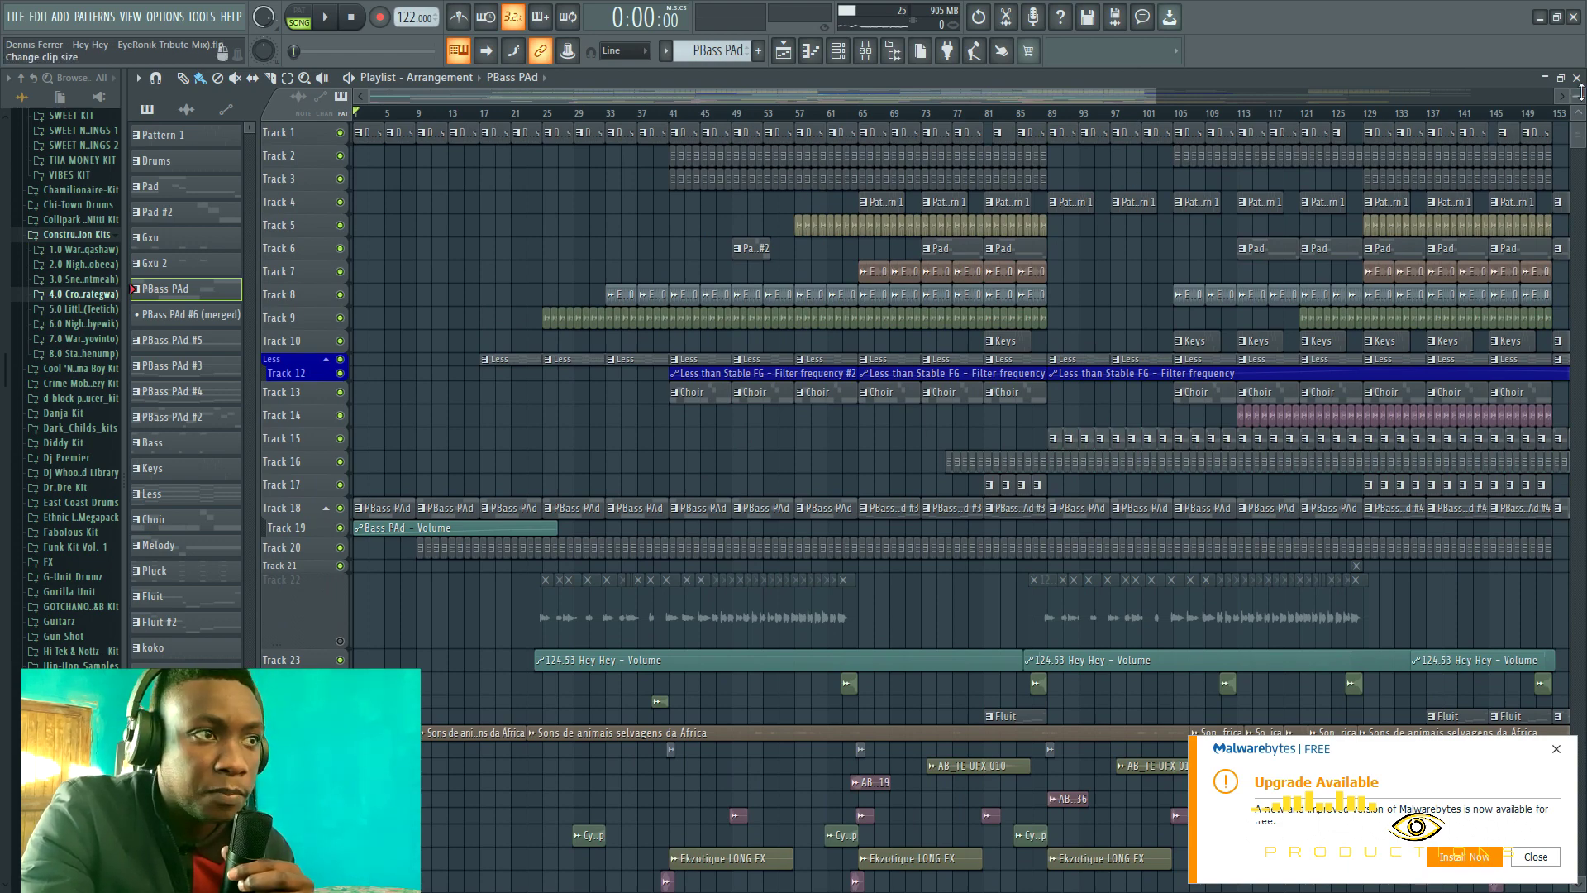
scroll(1579, 94, up, 2)
Select bars 41 to 65 in the playlist and play the section from bar 41 and from bar 57.
click(864, 115)
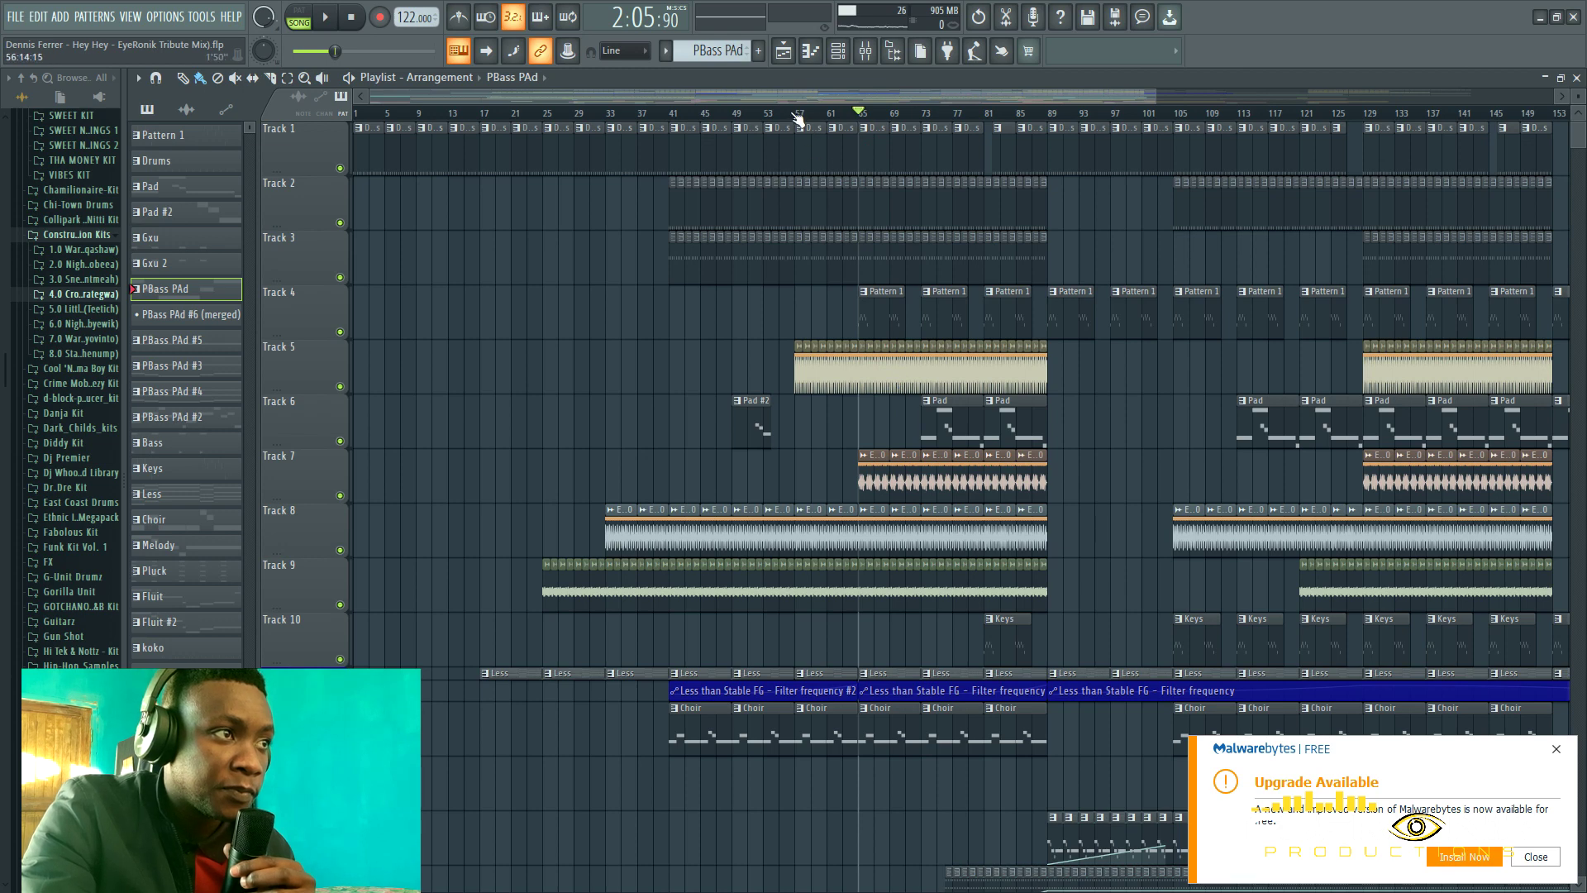
drag(672, 116, 860, 112)
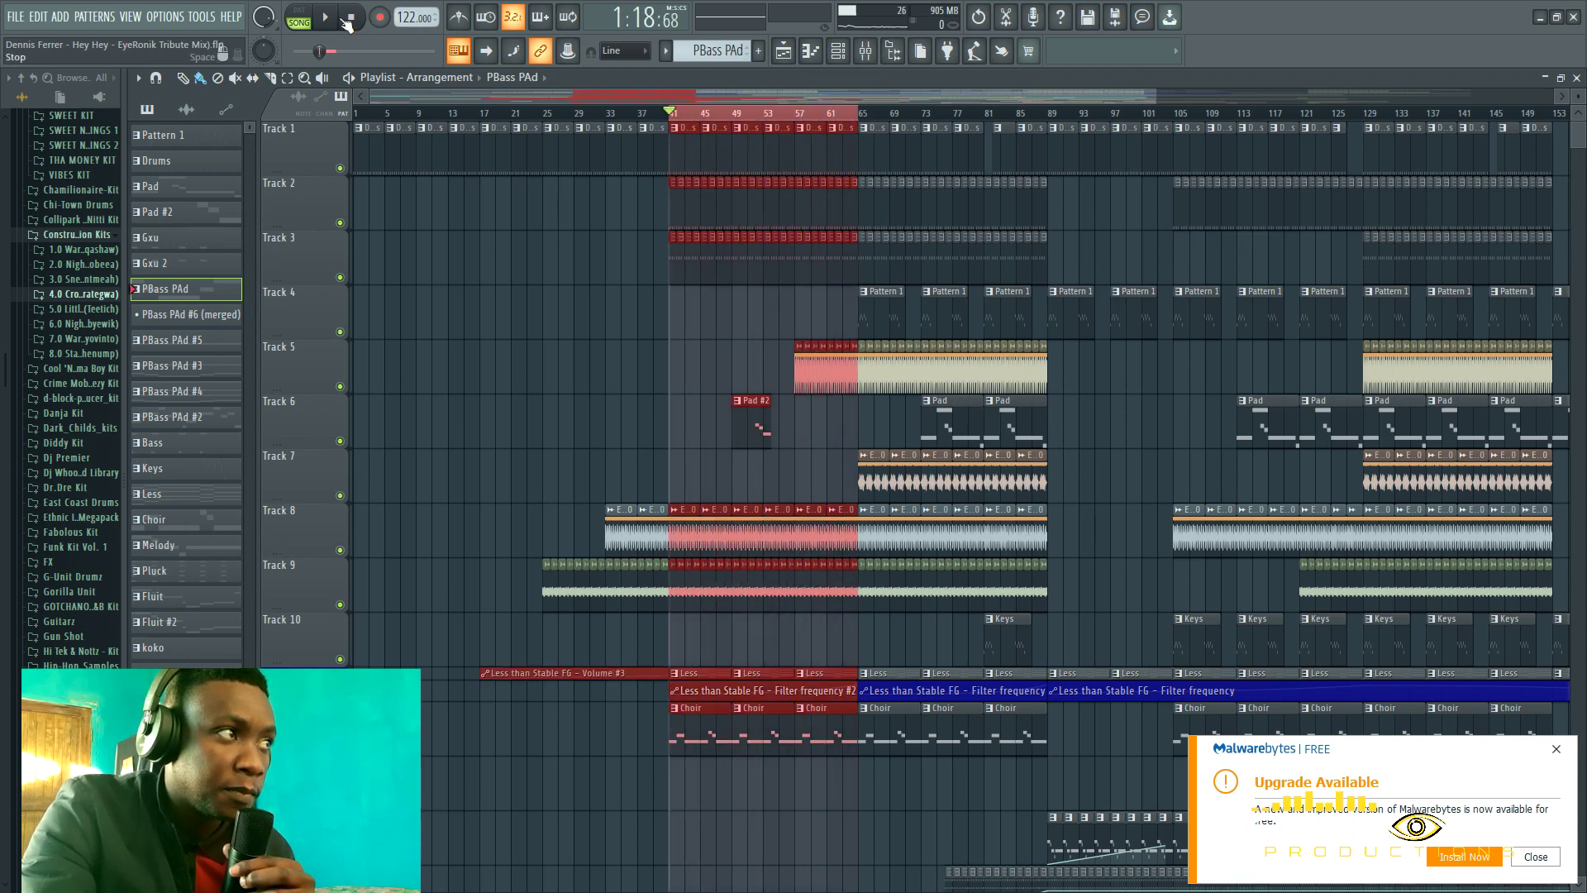
key(space)
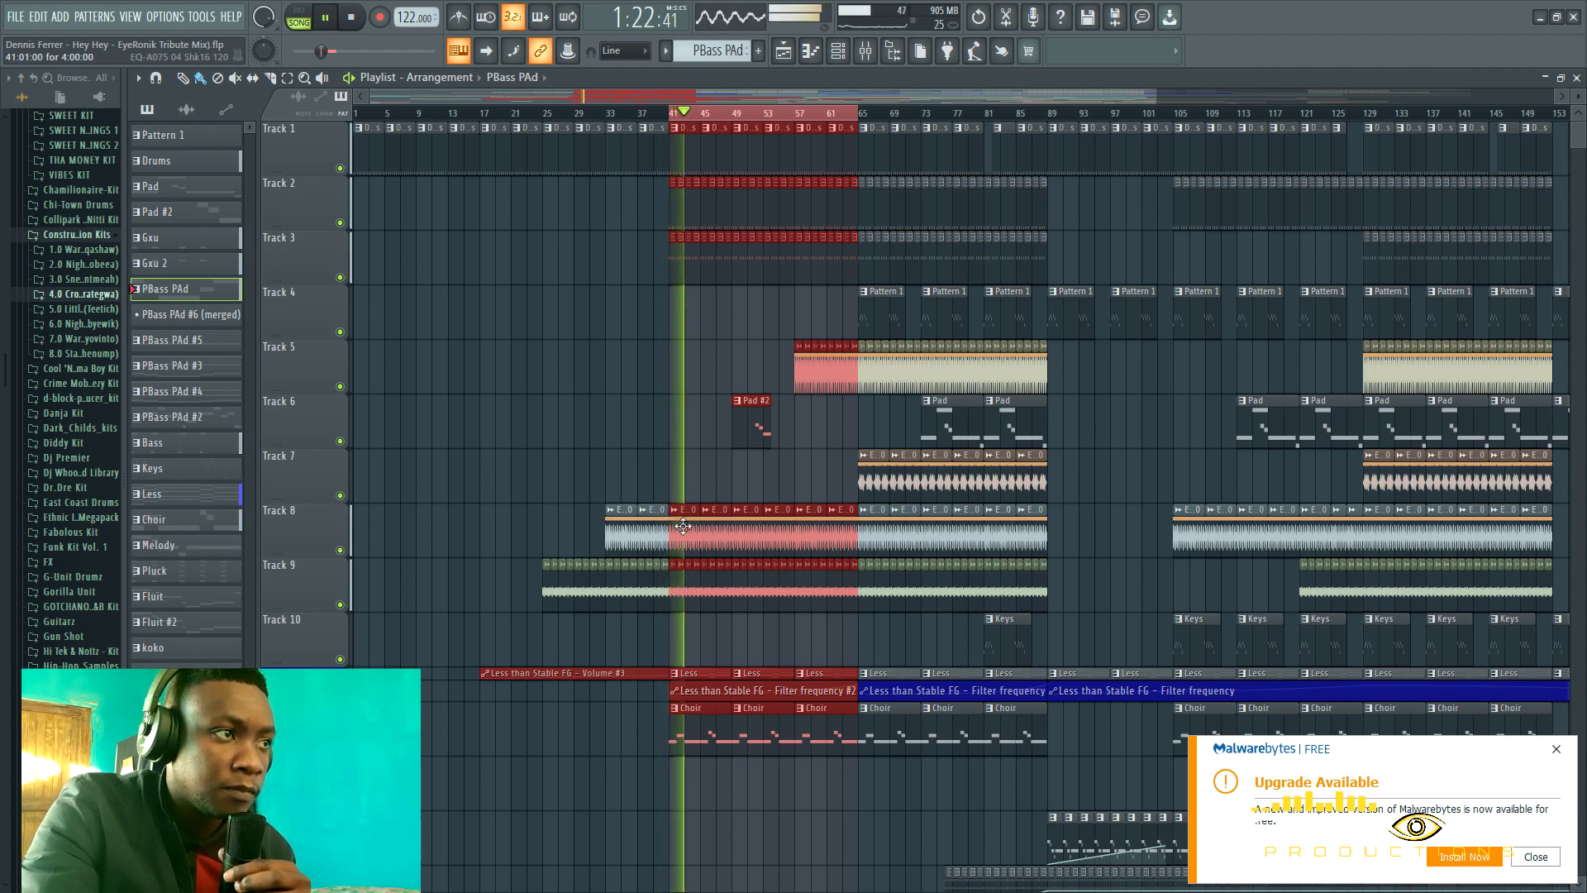
click(354, 16)
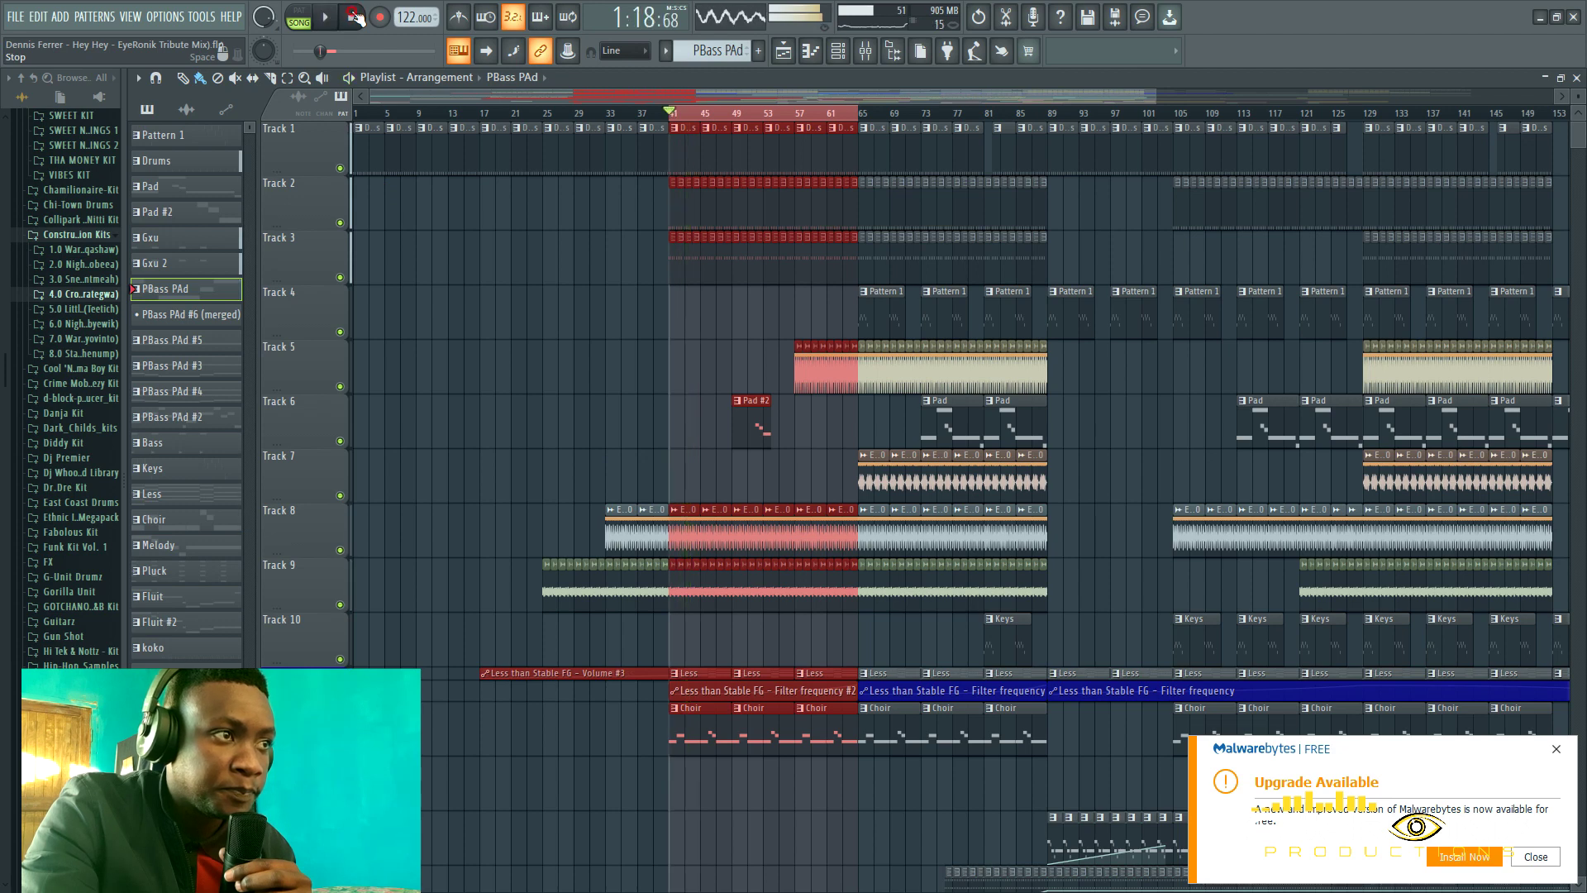
click(800, 114)
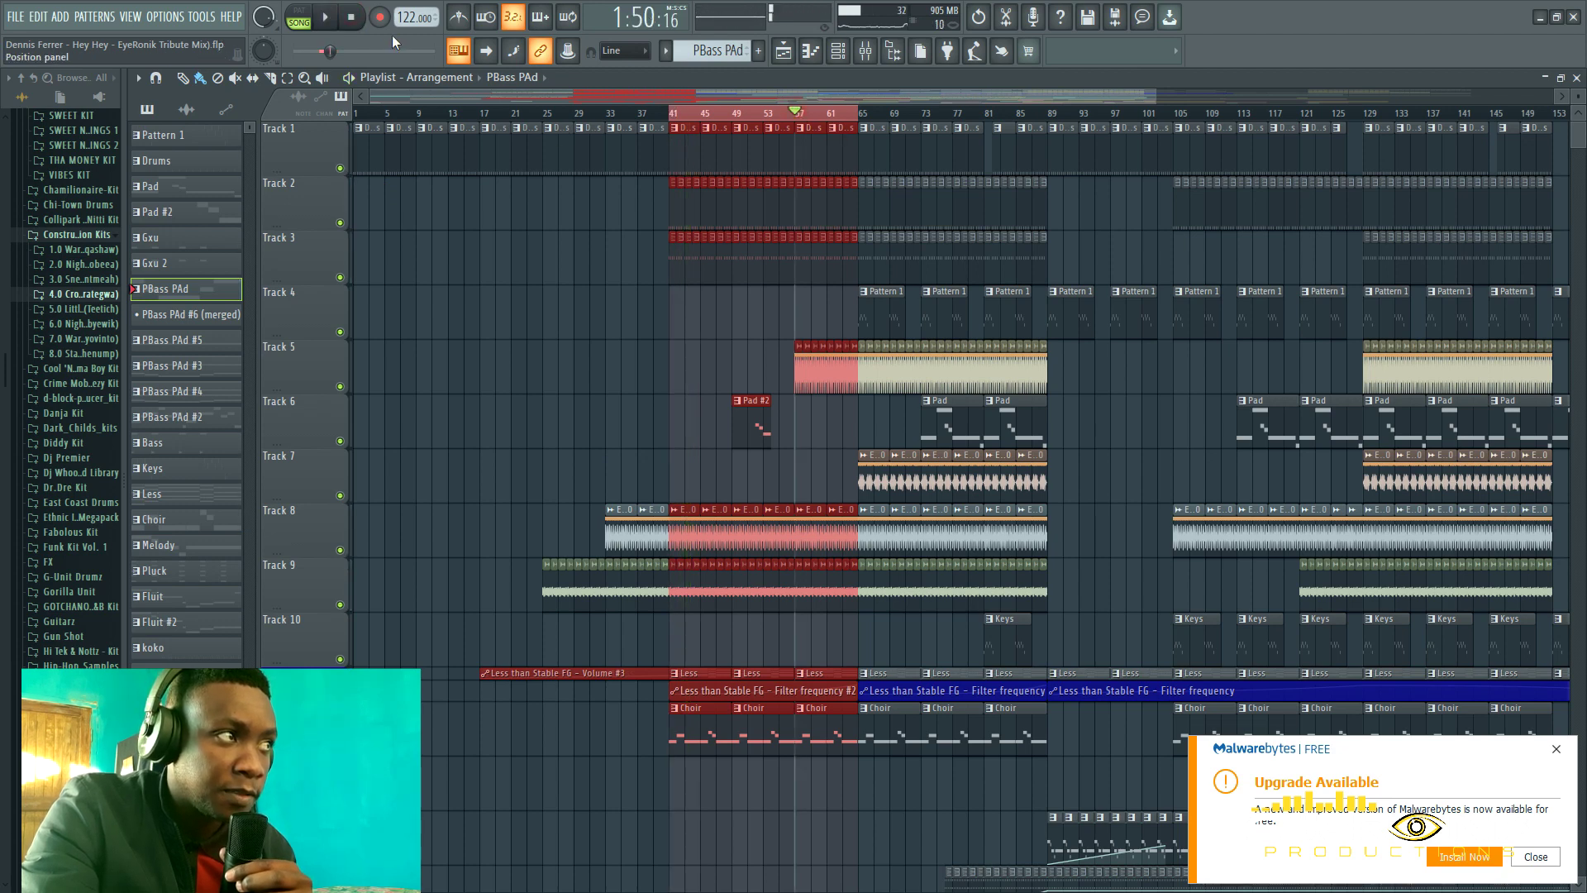
key(space)
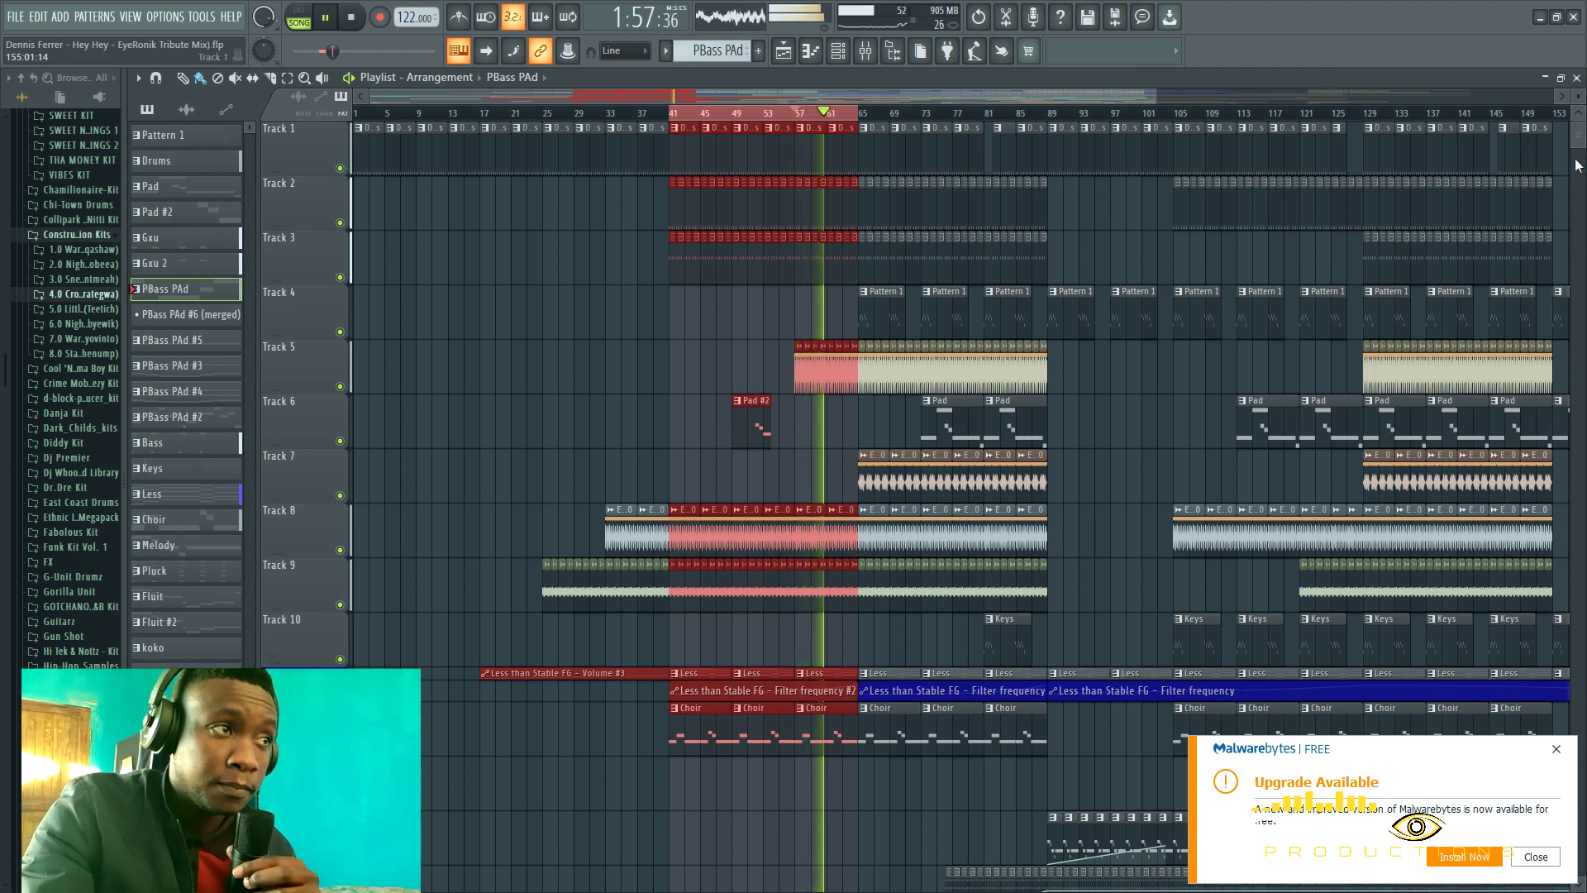
Clear the time selection, listen to the song past bar 65 with more of the arrangement in view, and stop playback.
click(287, 79)
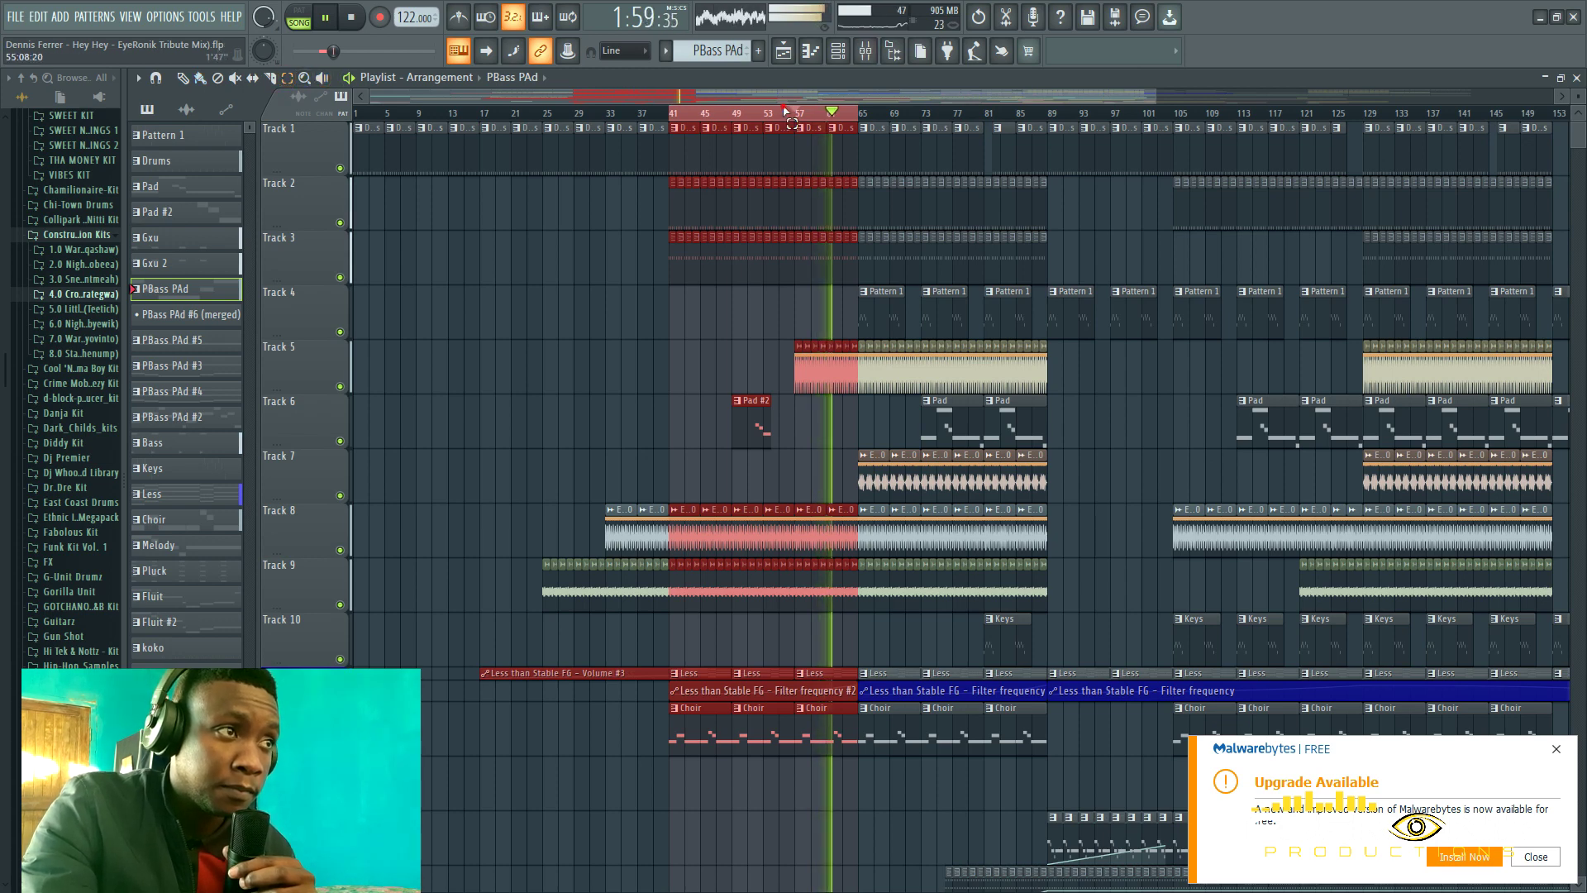
click(1565, 146)
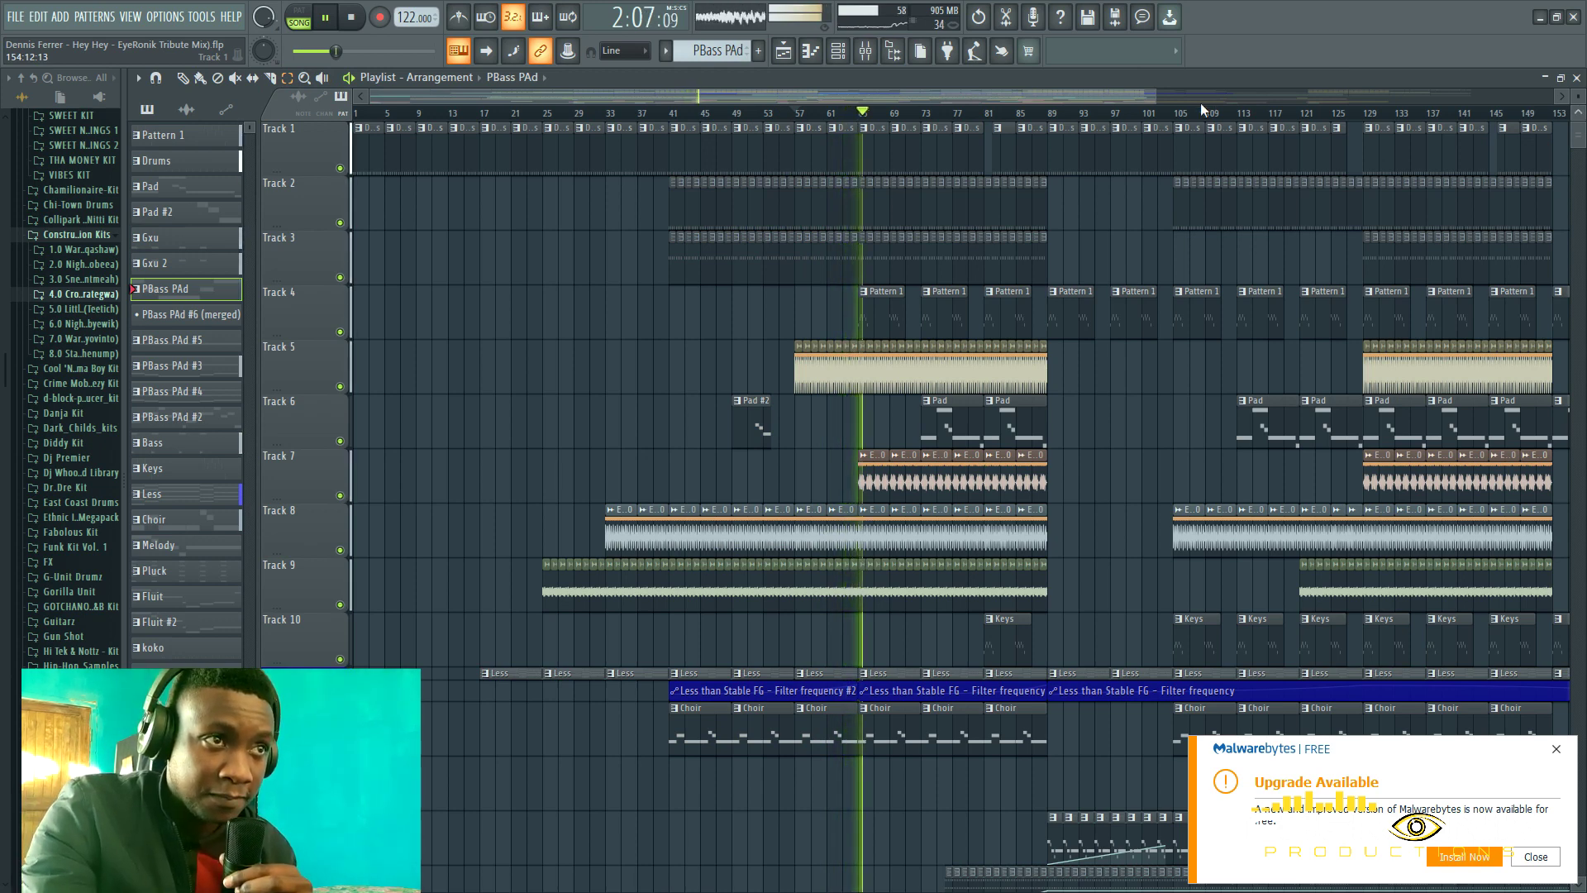
drag(1157, 98, 1319, 98)
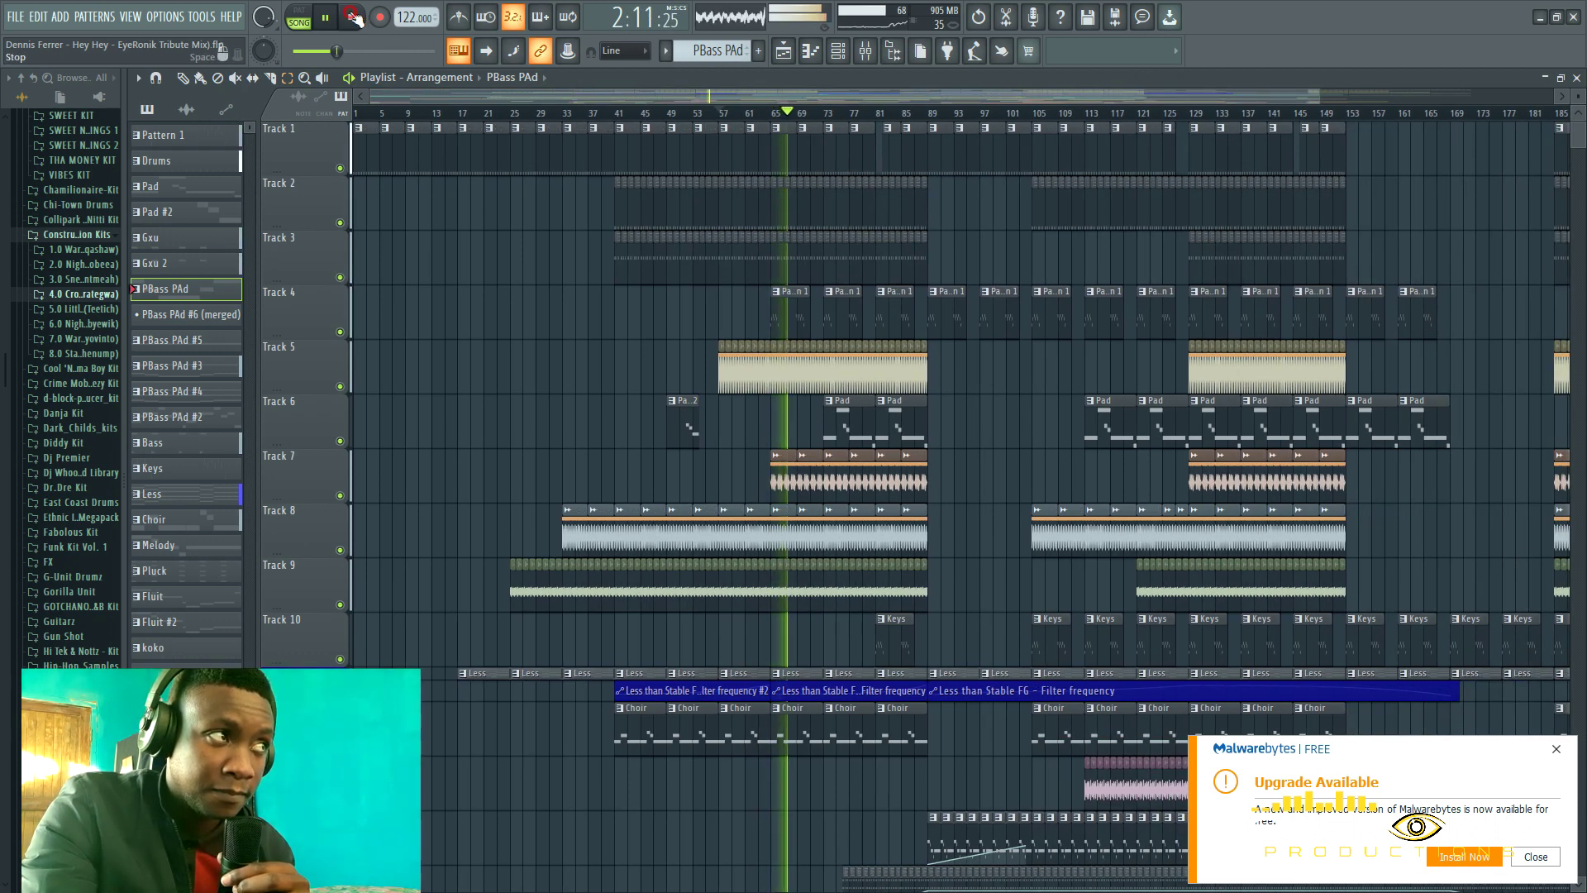
click(356, 19)
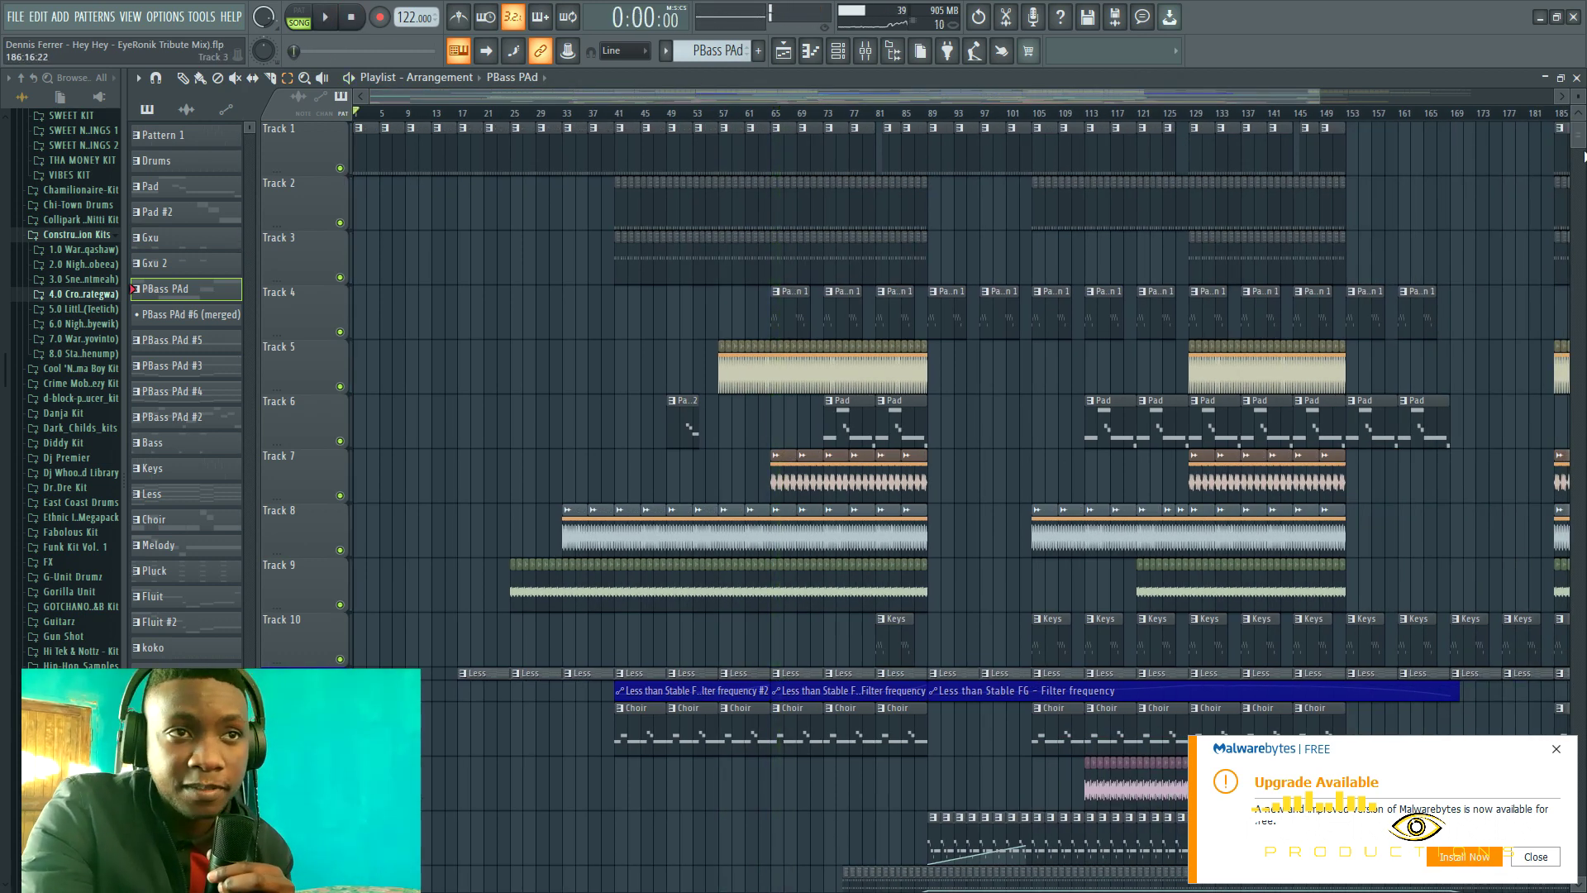
click(200, 78)
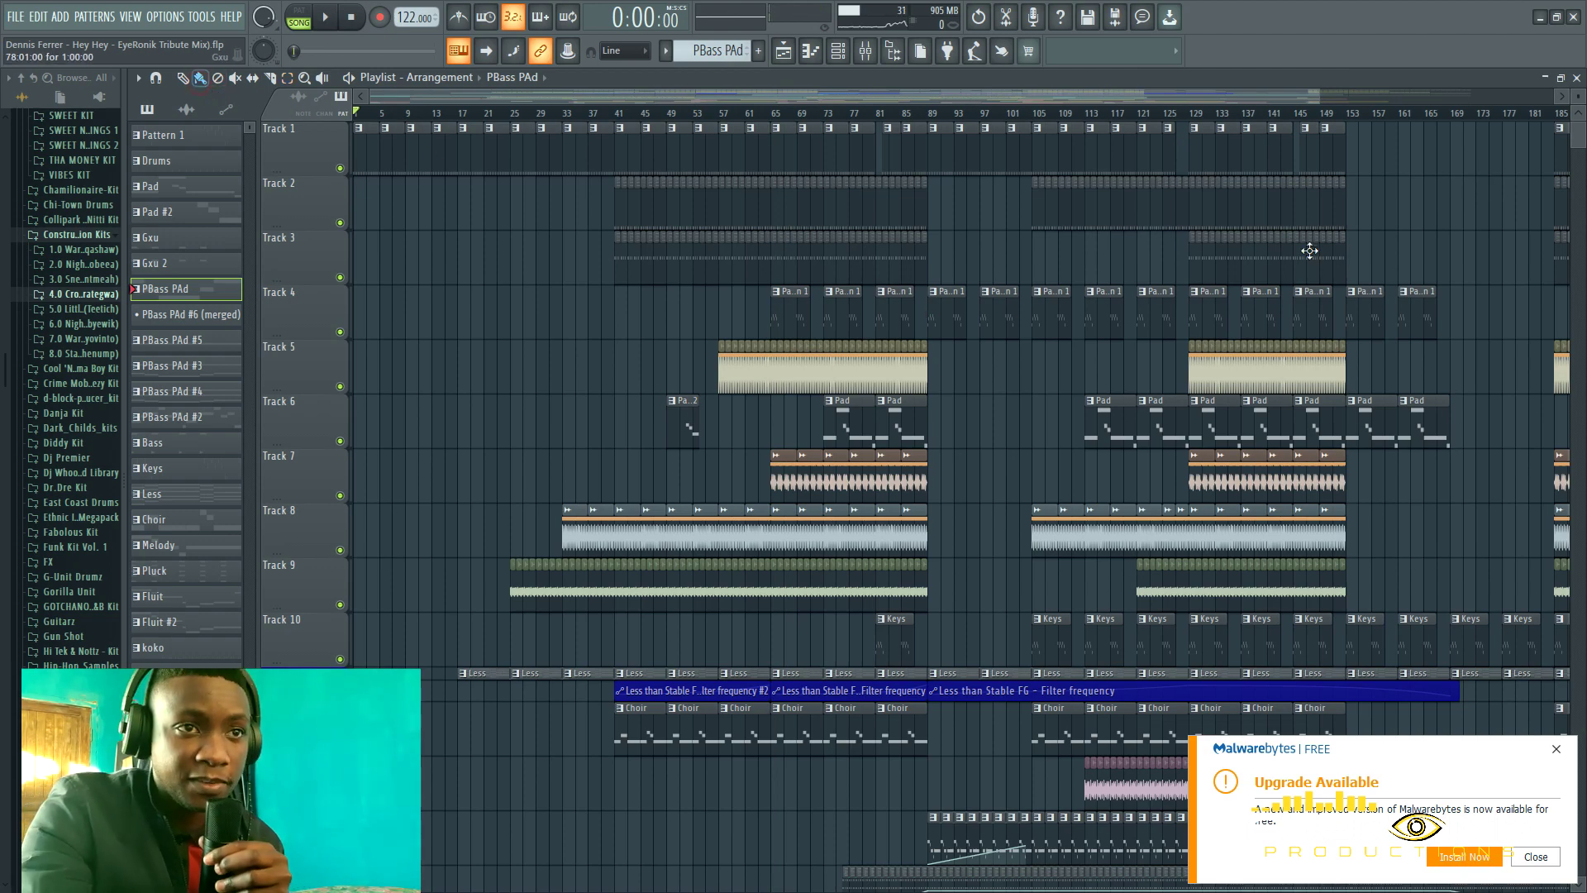
Solo Track 2, play the song from about bar 41 to hear its clips alone, and stop playback.
mouse_move(1578, 145)
mouse_down()
mouse_move(1582, 189)
mouse_move(1580, 141)
mouse_up()
scroll(1126, 148, up, 5)
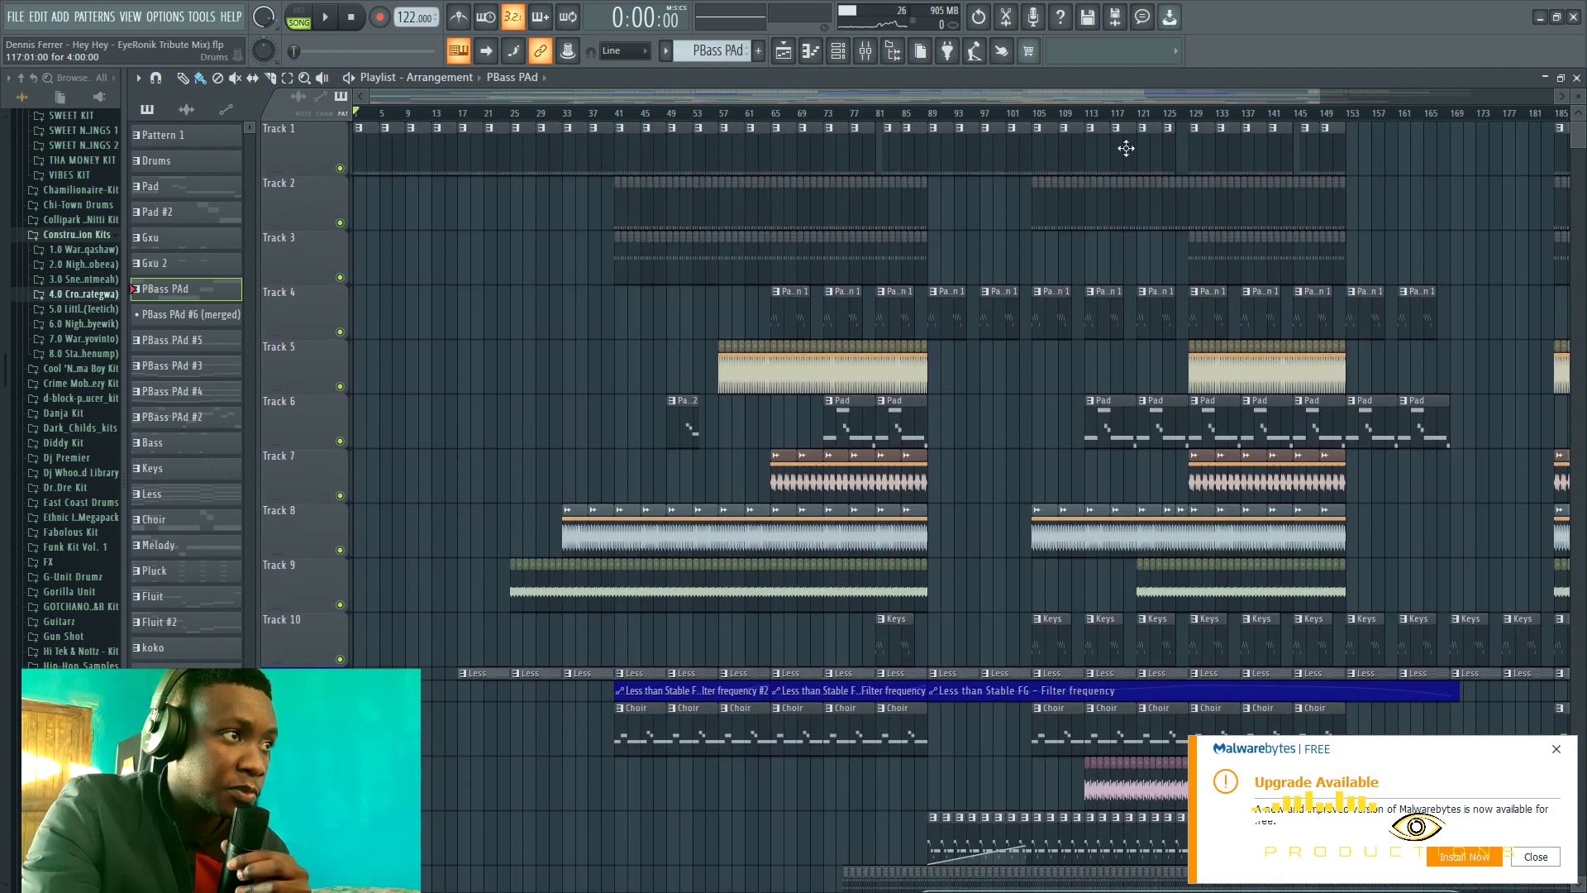
right_click(340, 222)
click(620, 118)
click(329, 17)
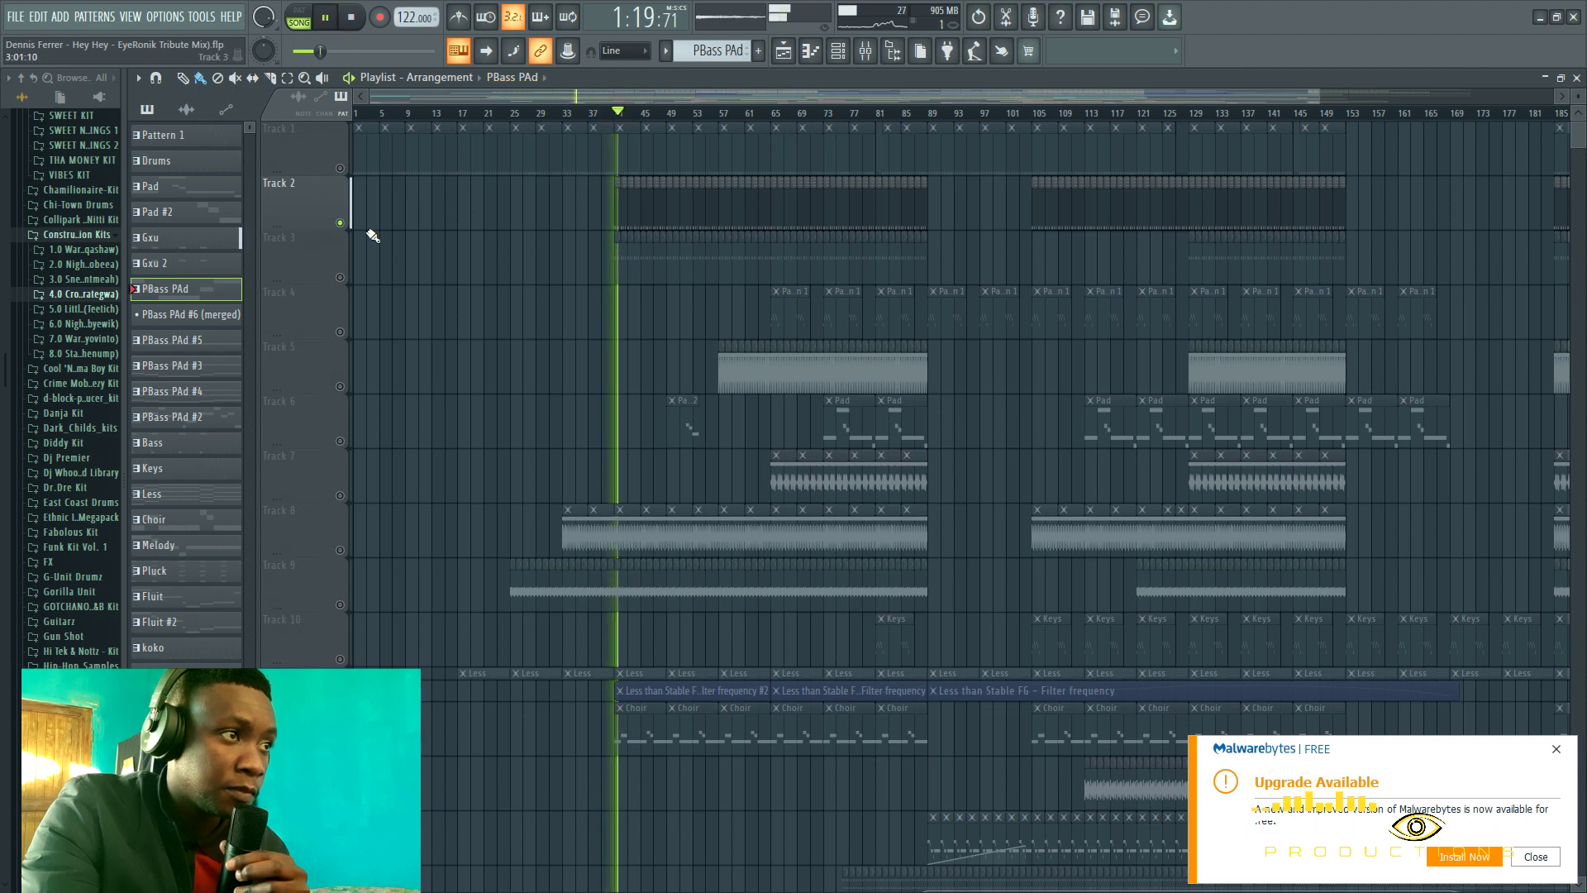
click(351, 19)
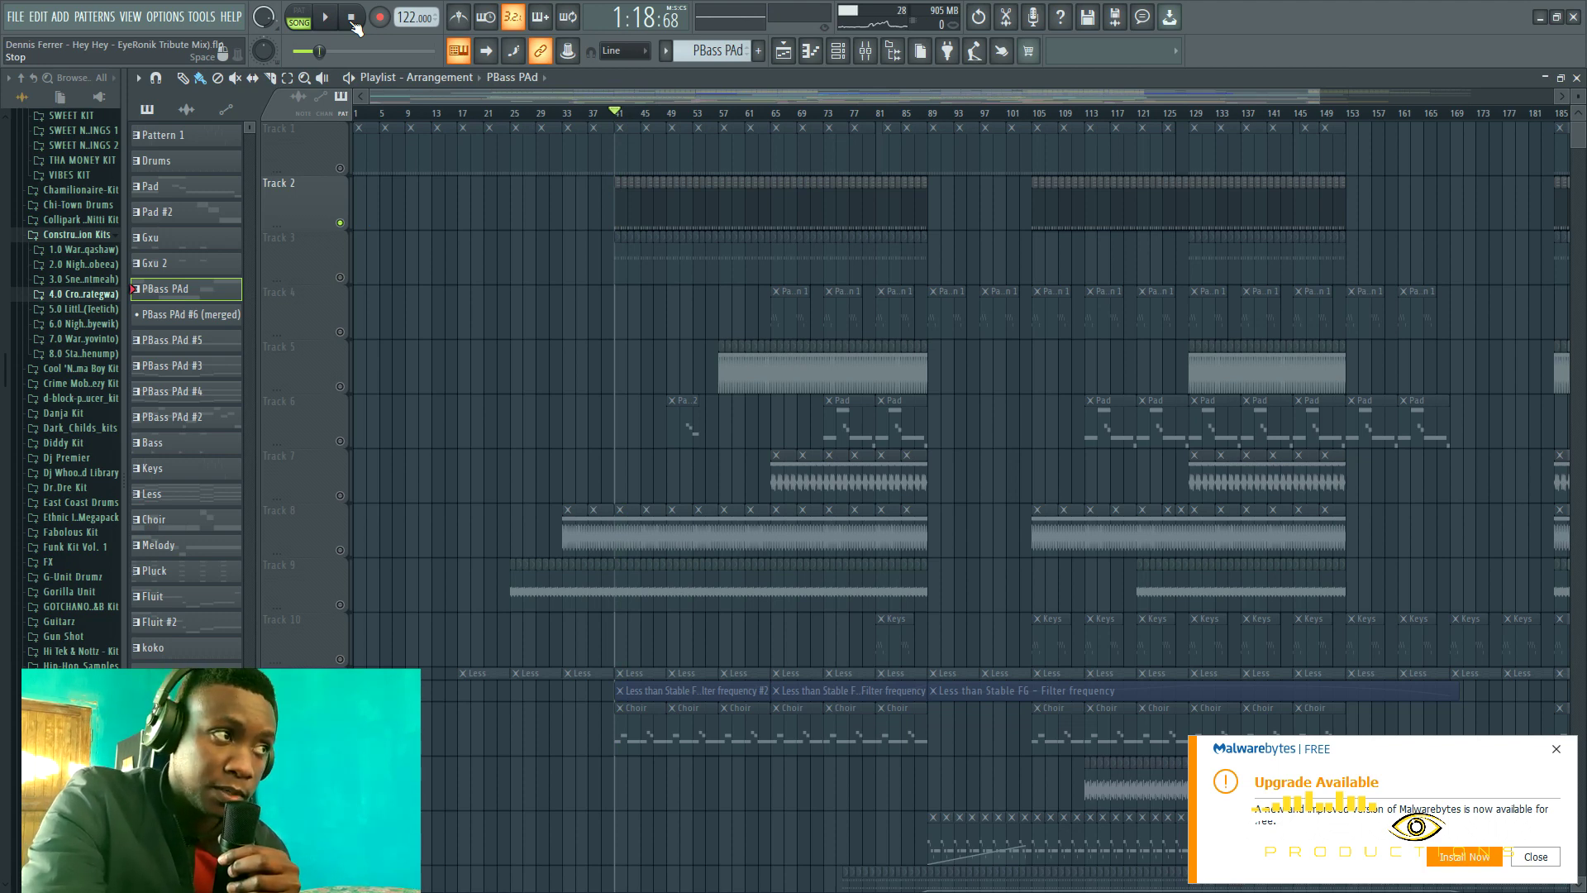
Unmute Track 3 and play it together with Track 2 from about bar 41.
click(341, 277)
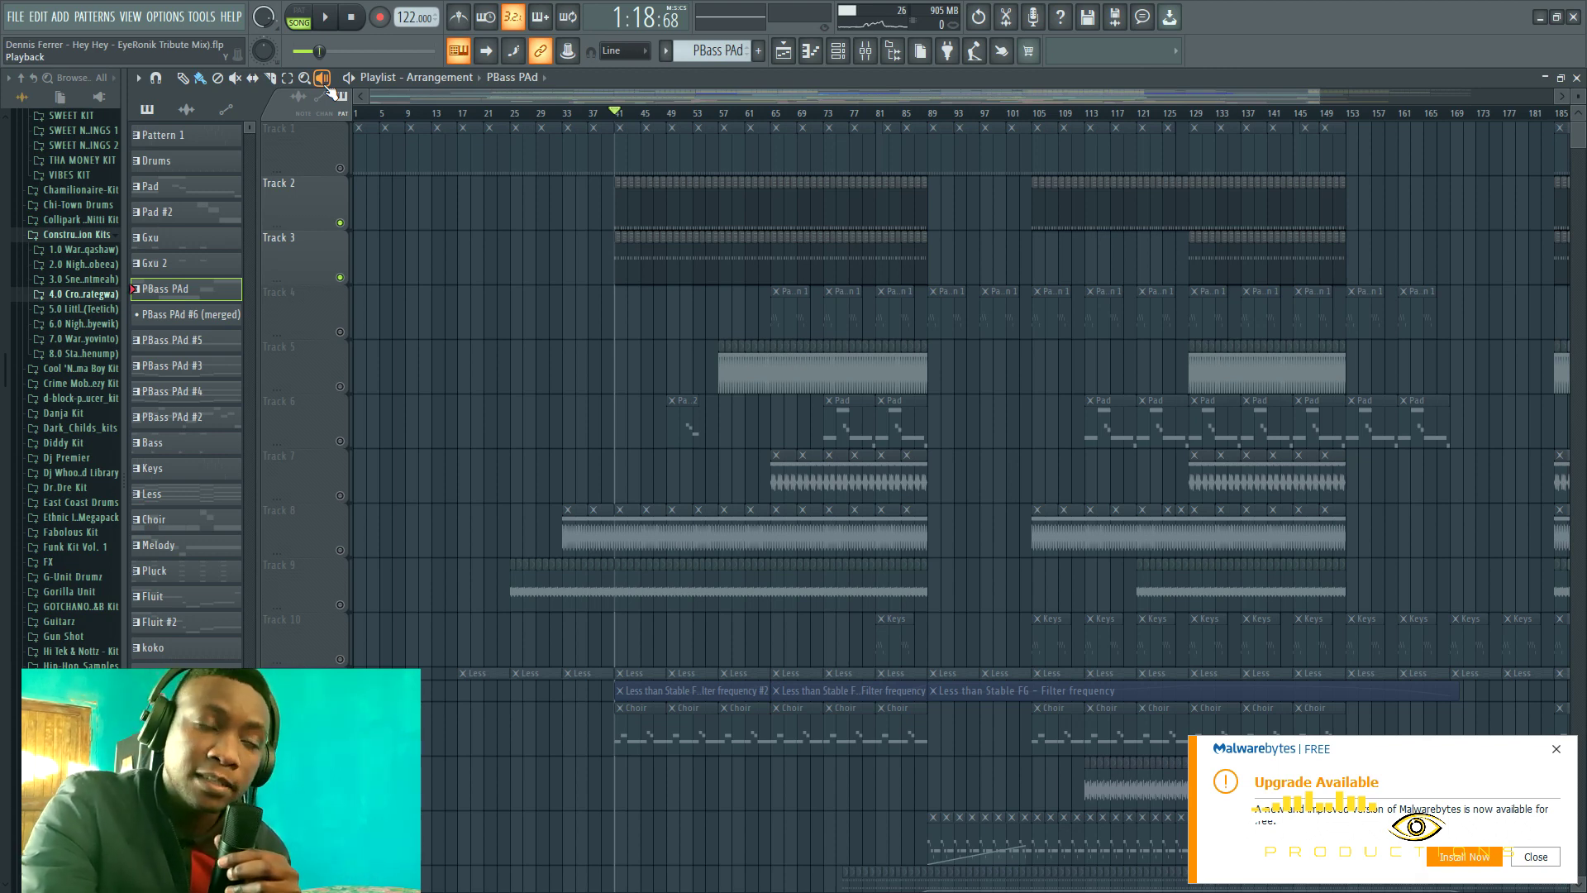
key(space)
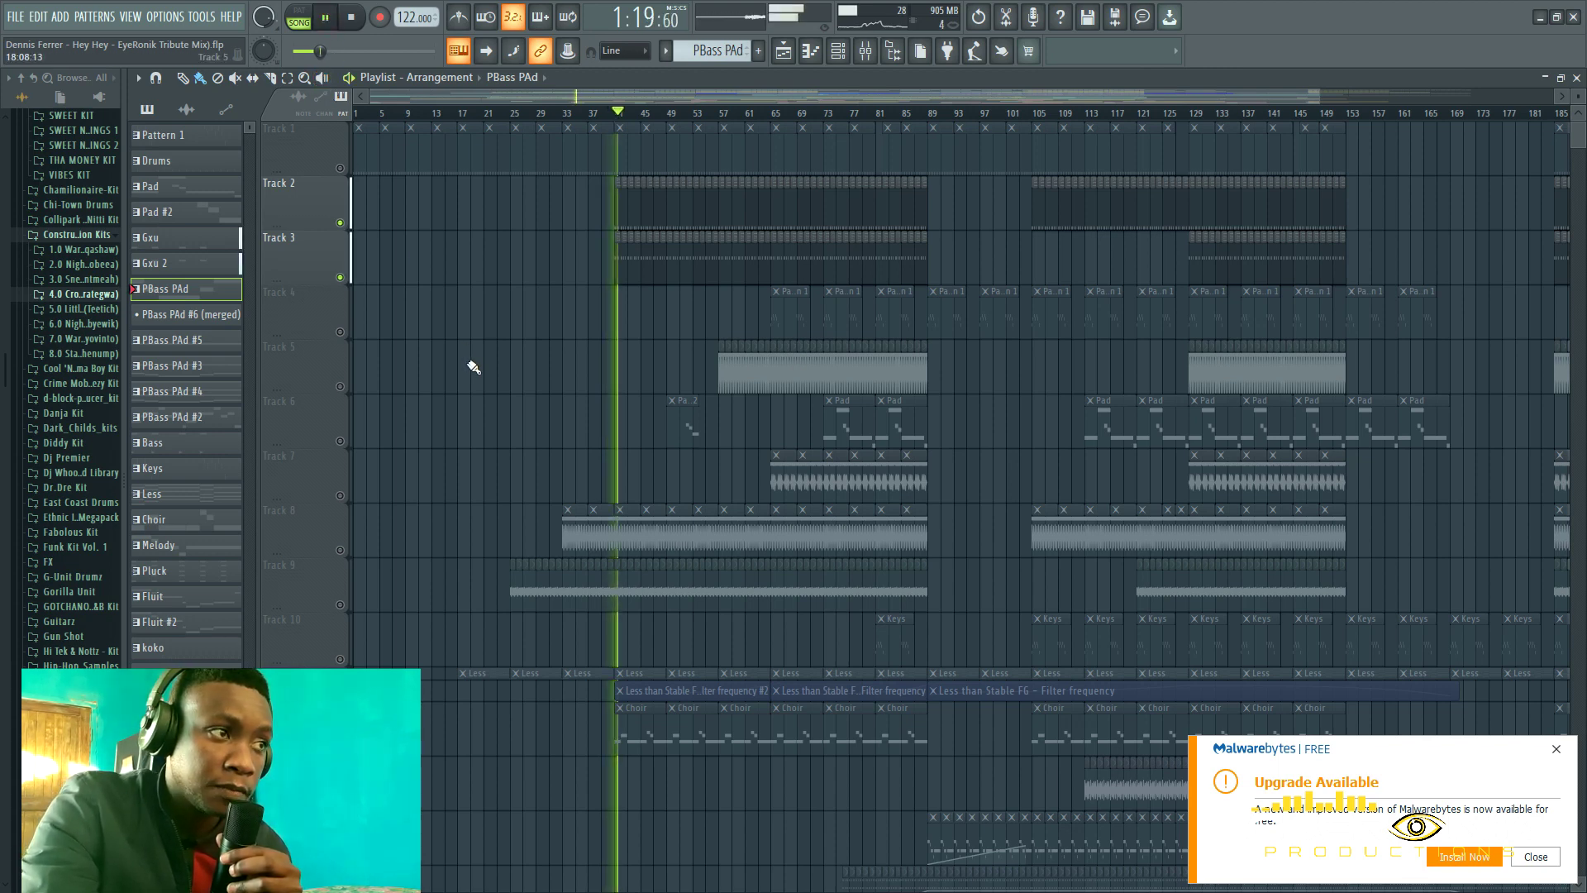
click(351, 17)
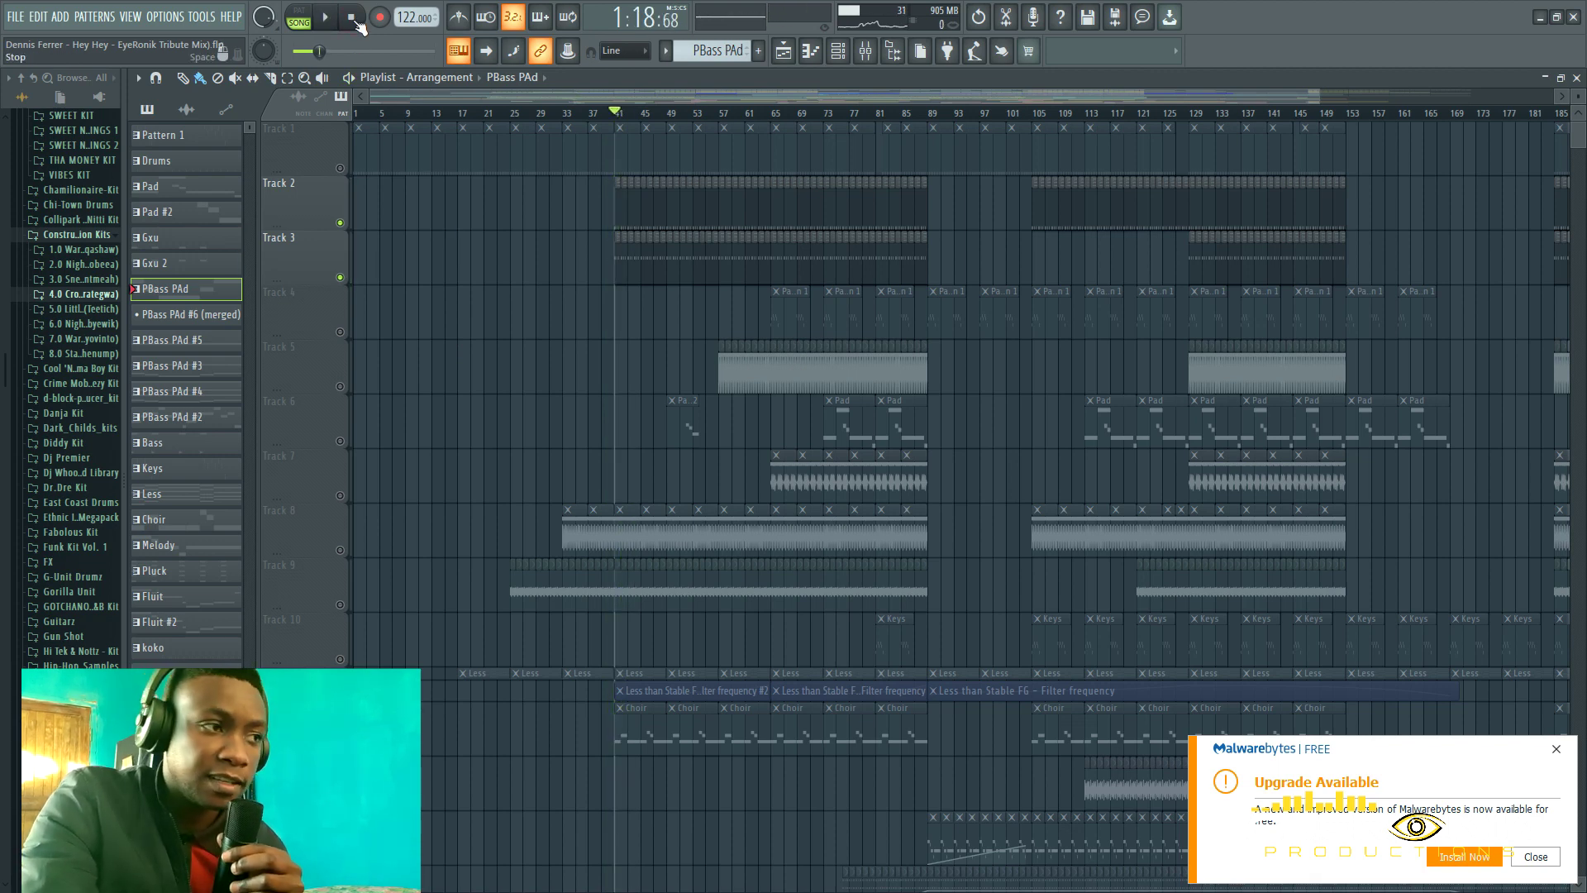
Unmute Tracks 8 and 9, listen to them with Tracks 2 and 3 from about bar 41, and stop playback.
click(339, 550)
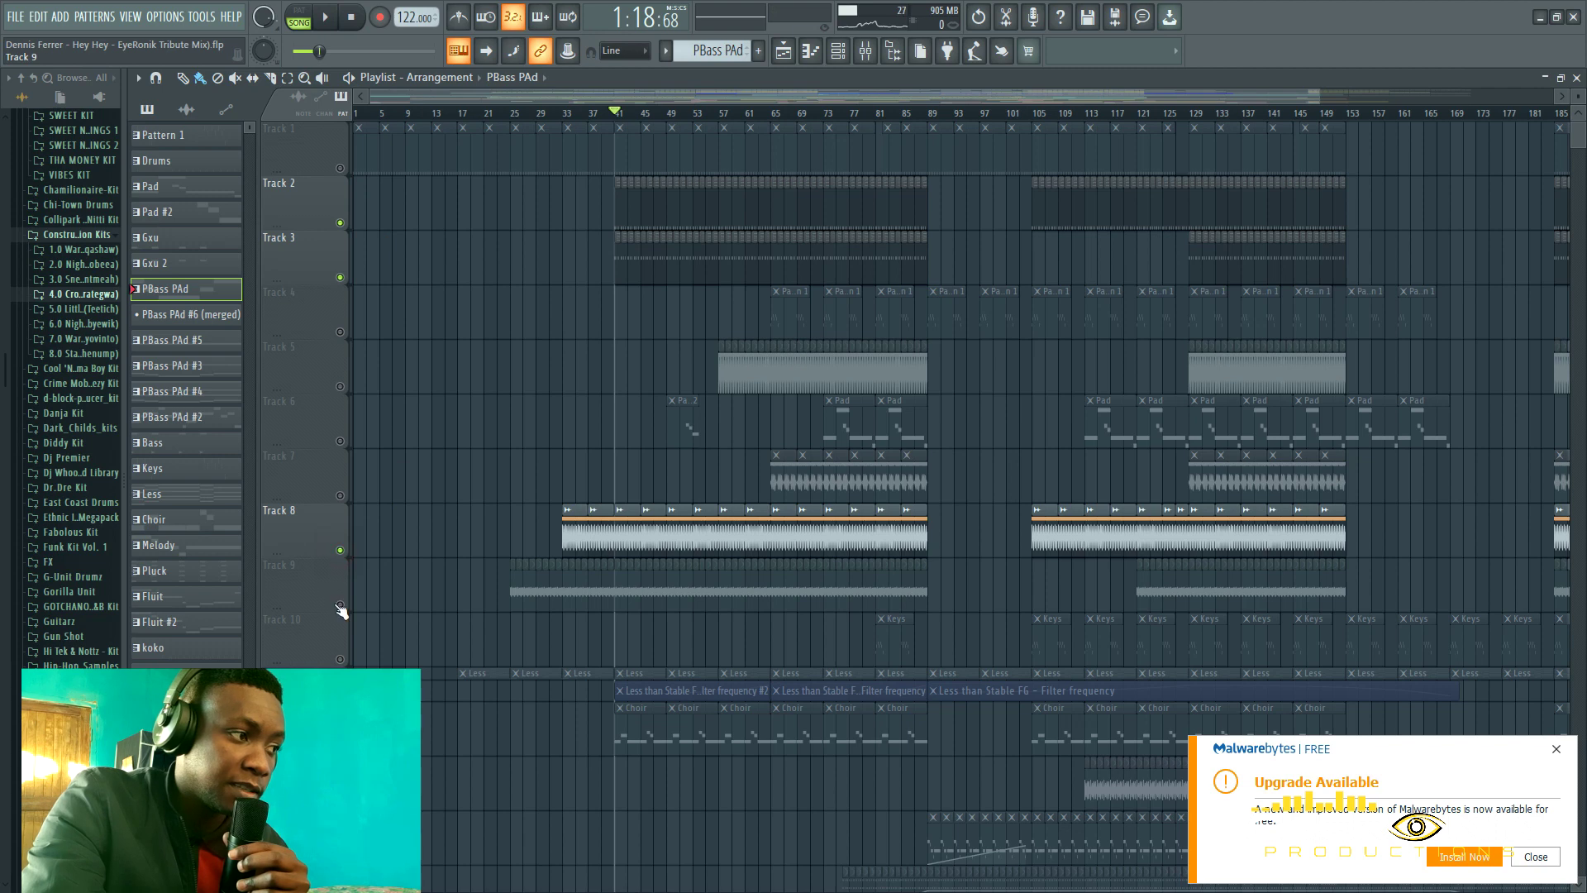
click(339, 604)
click(319, 24)
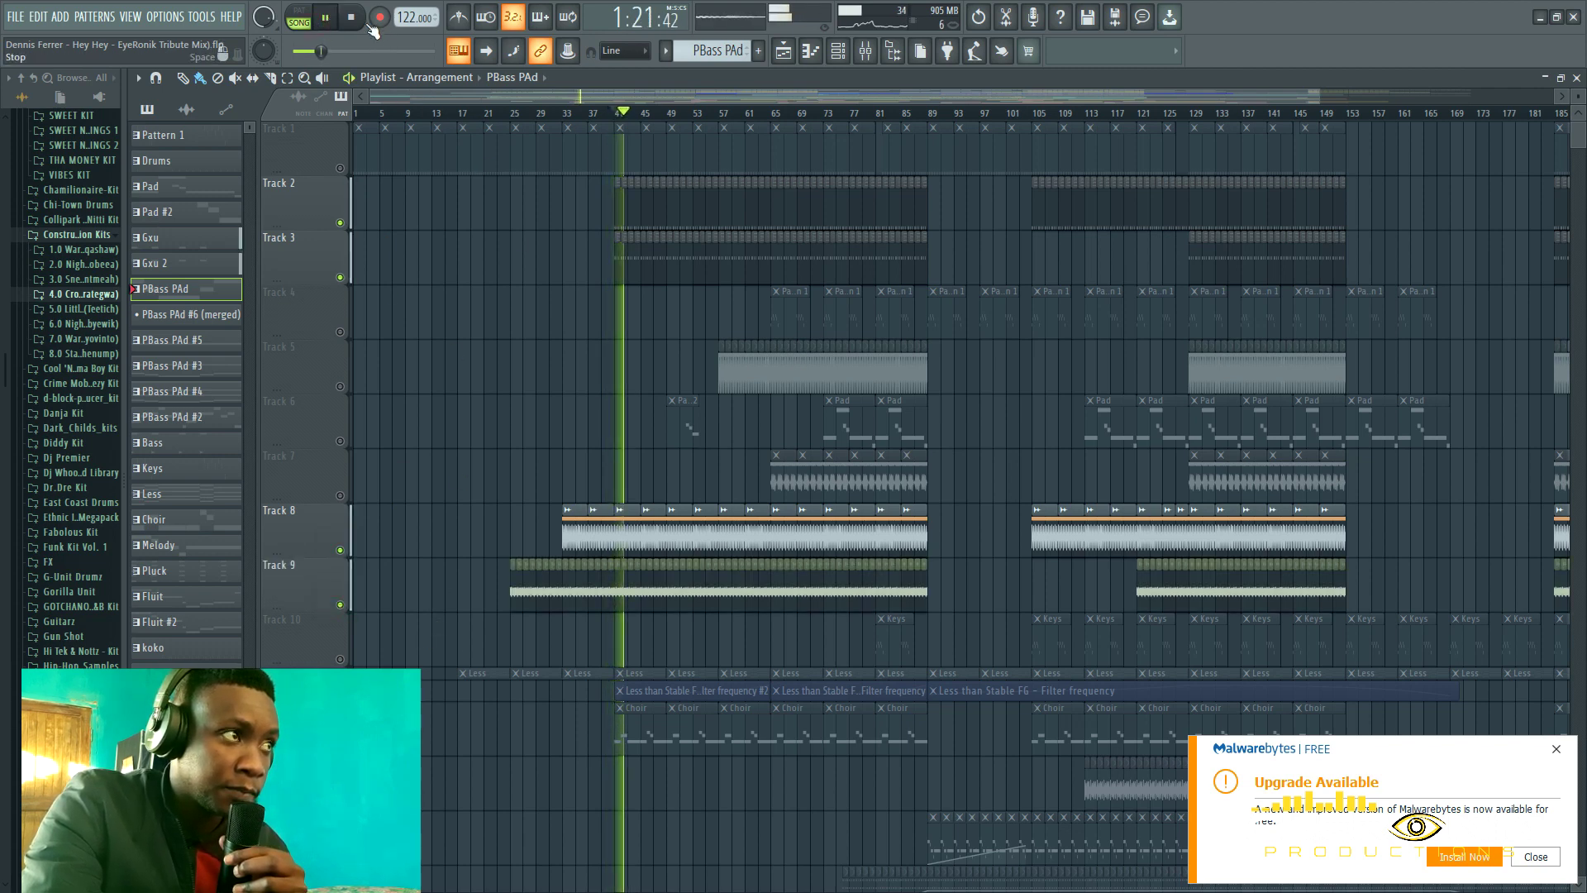
click(810, 52)
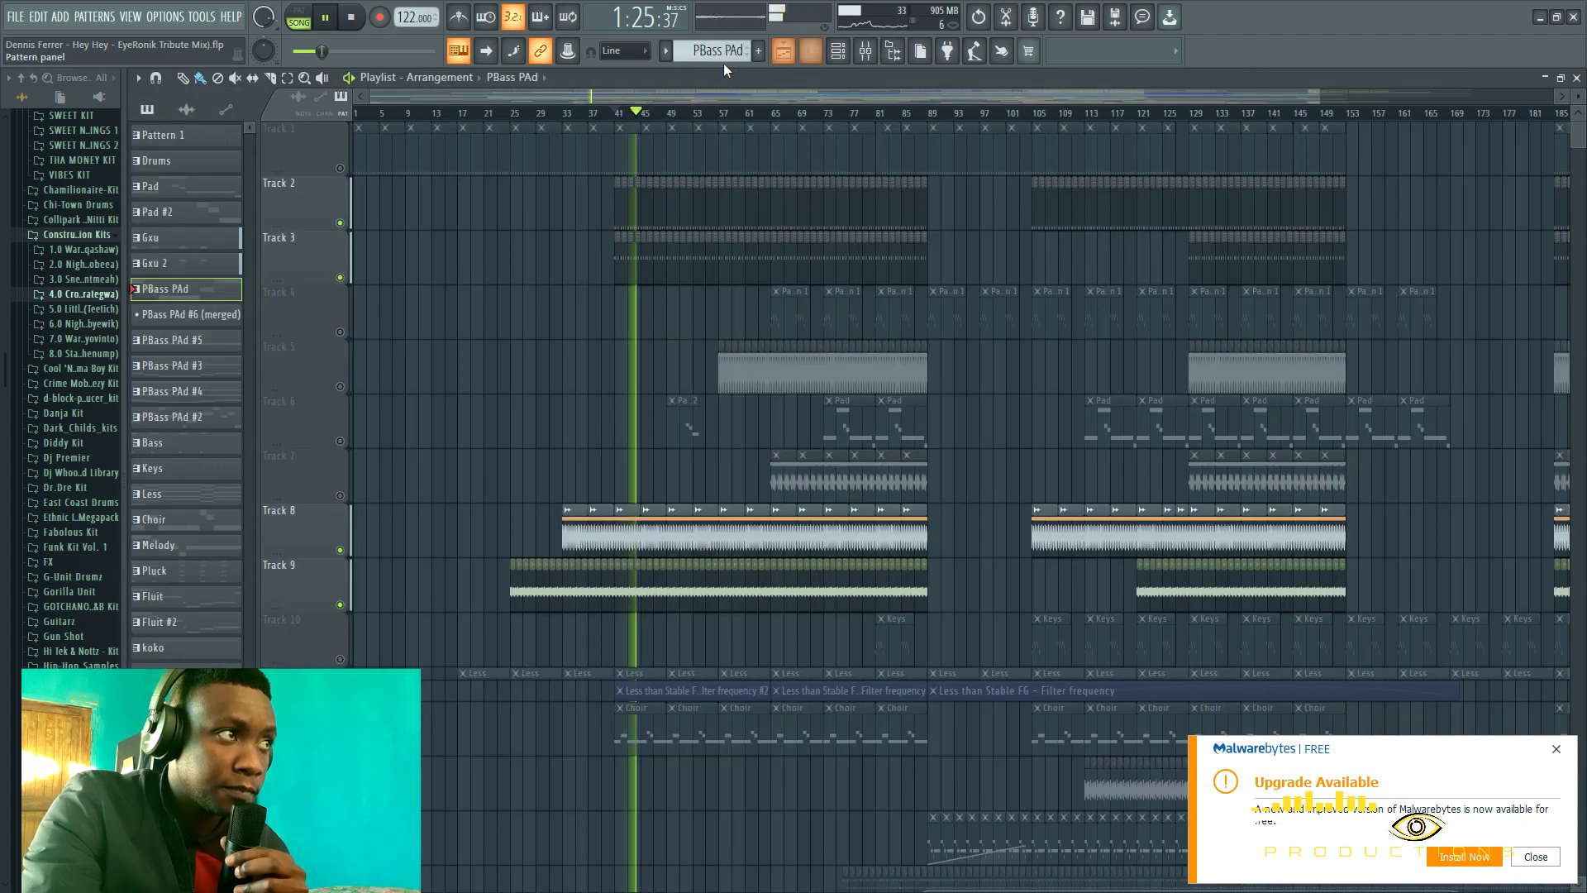
key(space)
Pick the Bass pattern, unmute Track 20, play it with the other active tracks, and reset playback to the song's start.
scroll(895, 411, down, 3)
scroll(894, 411, down, 11)
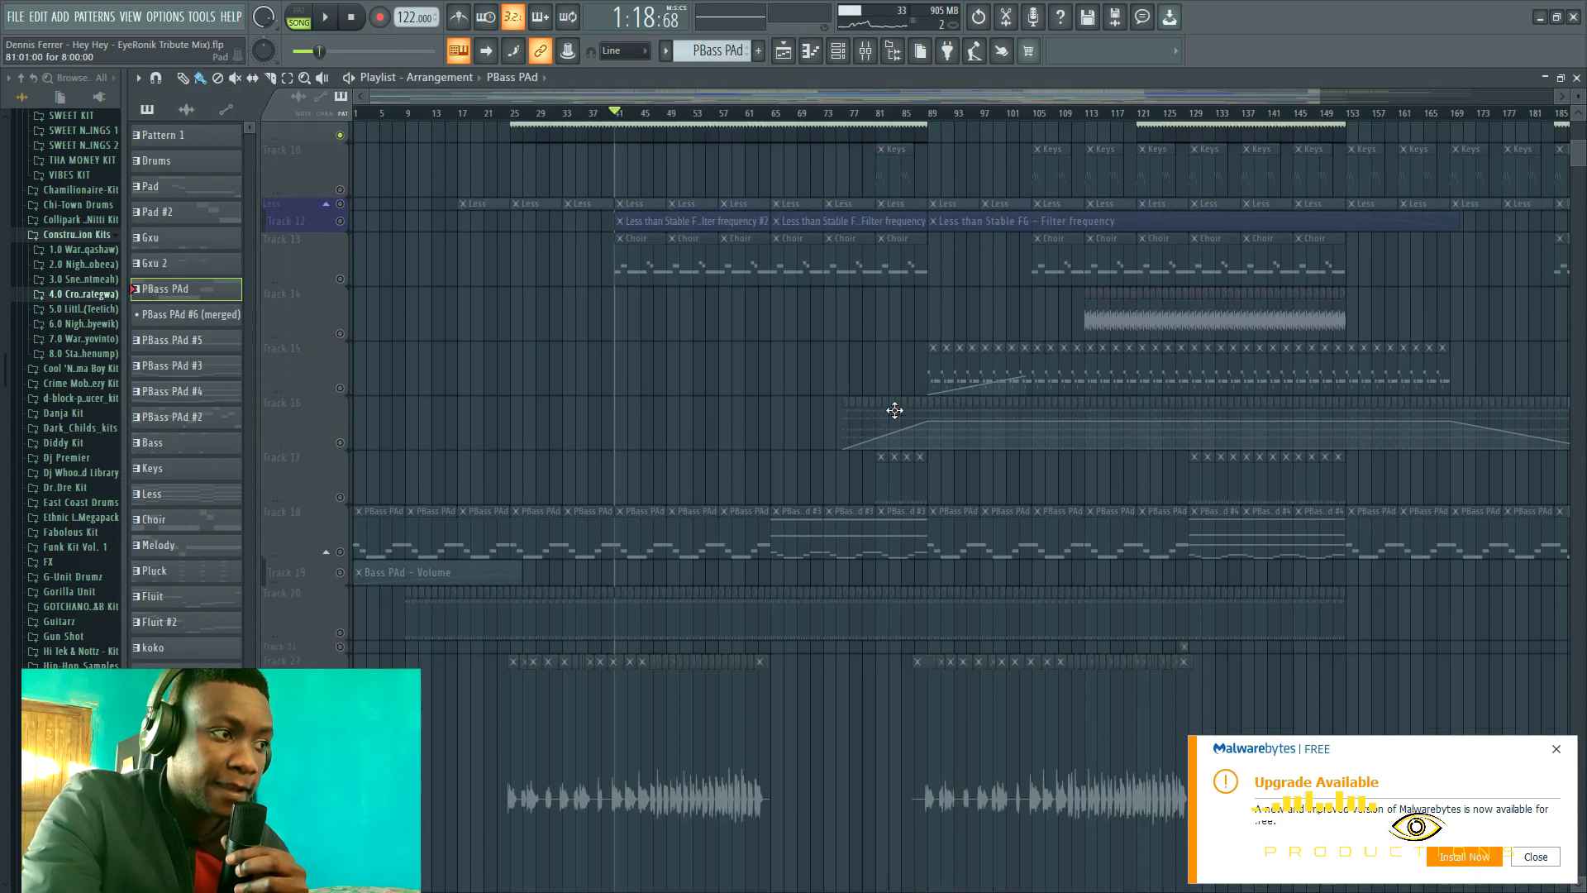
click(588, 436)
click(341, 447)
key(space)
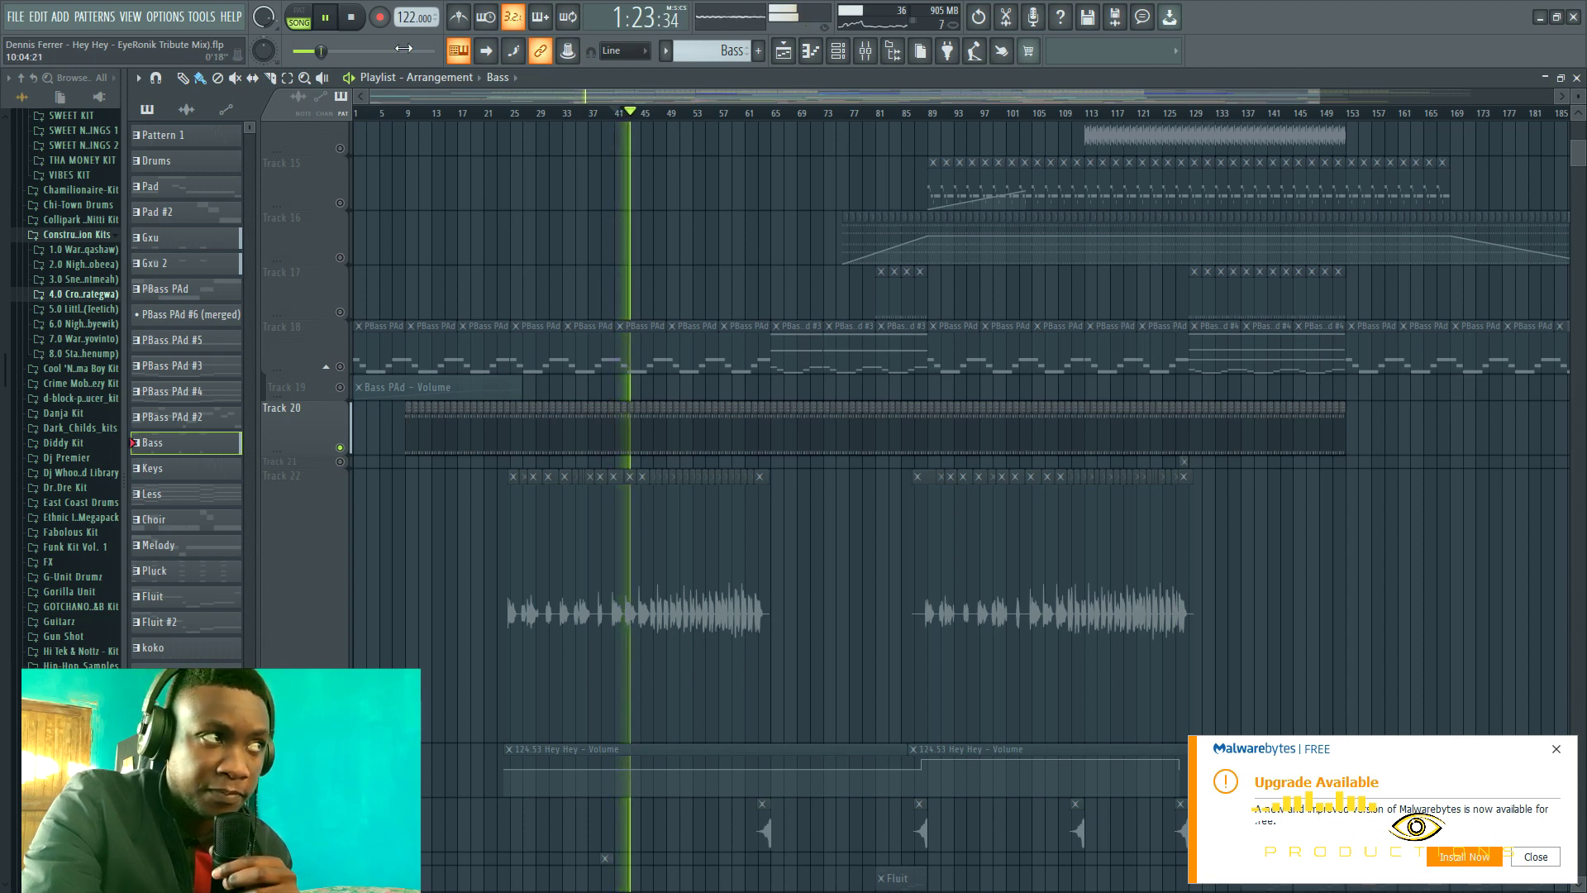
click(362, 19)
click(364, 18)
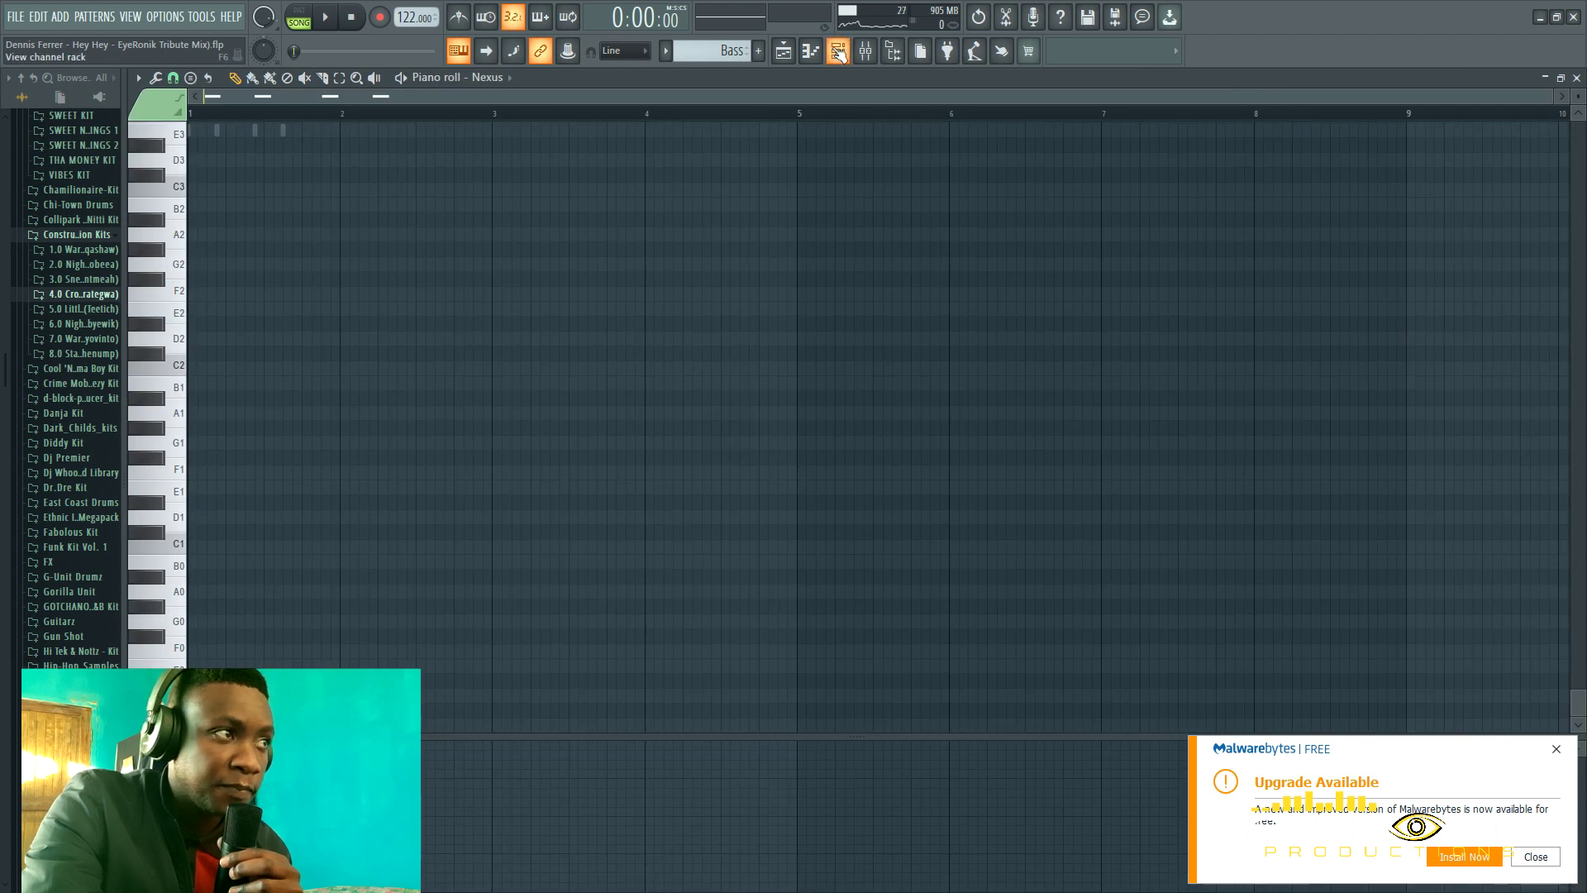
Show the Nexus instrument behind the Bass pattern with its BA Trancebass 6 preset, play the pattern, and return to the playlist.
click(836, 50)
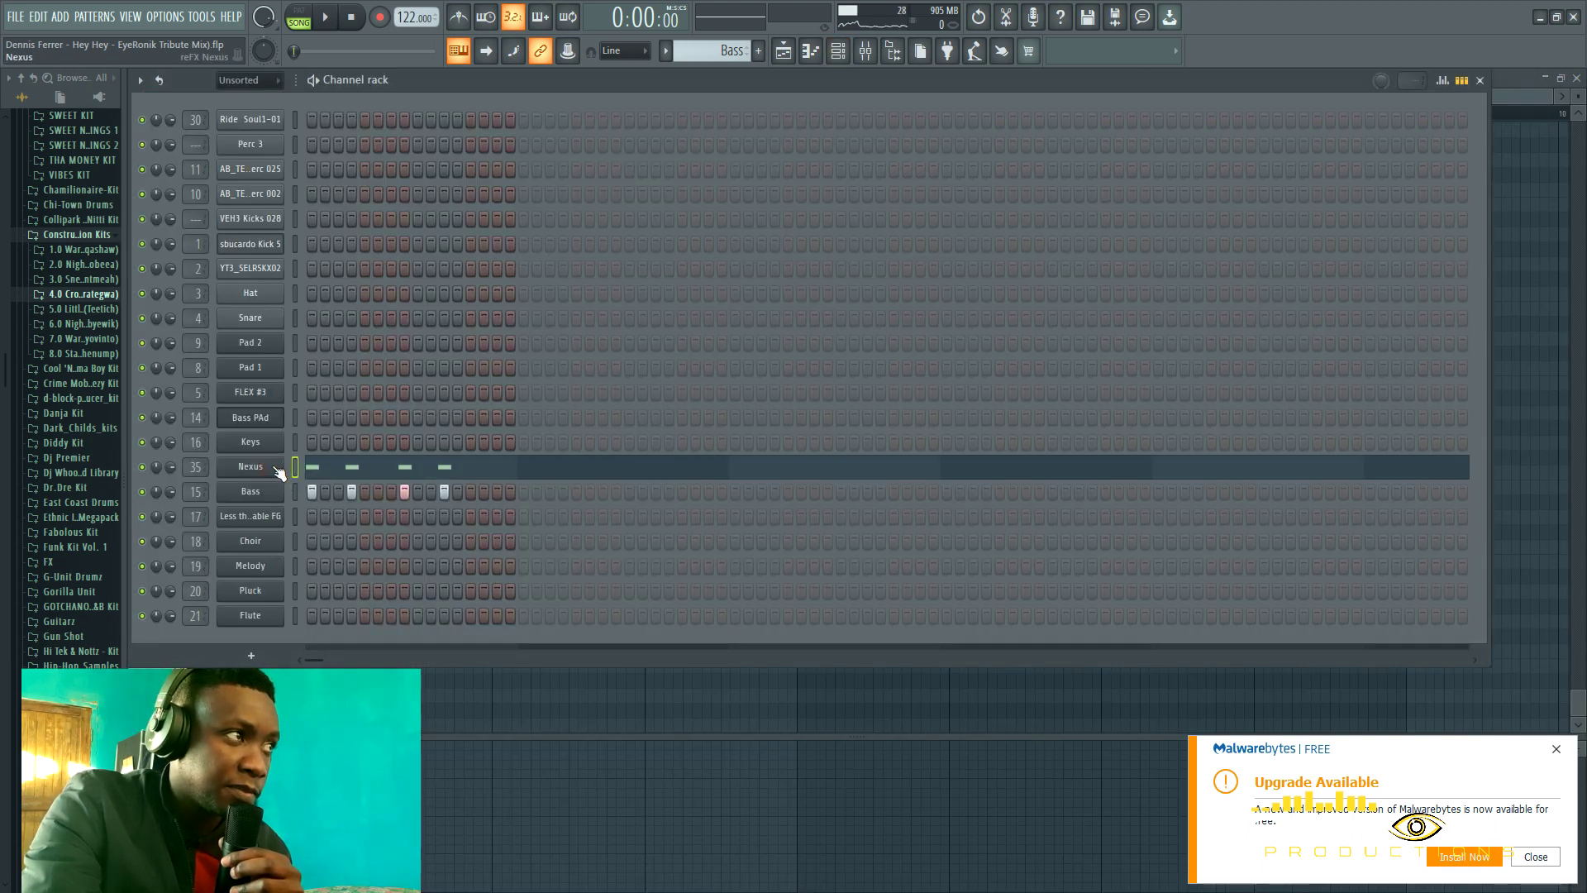
click(276, 469)
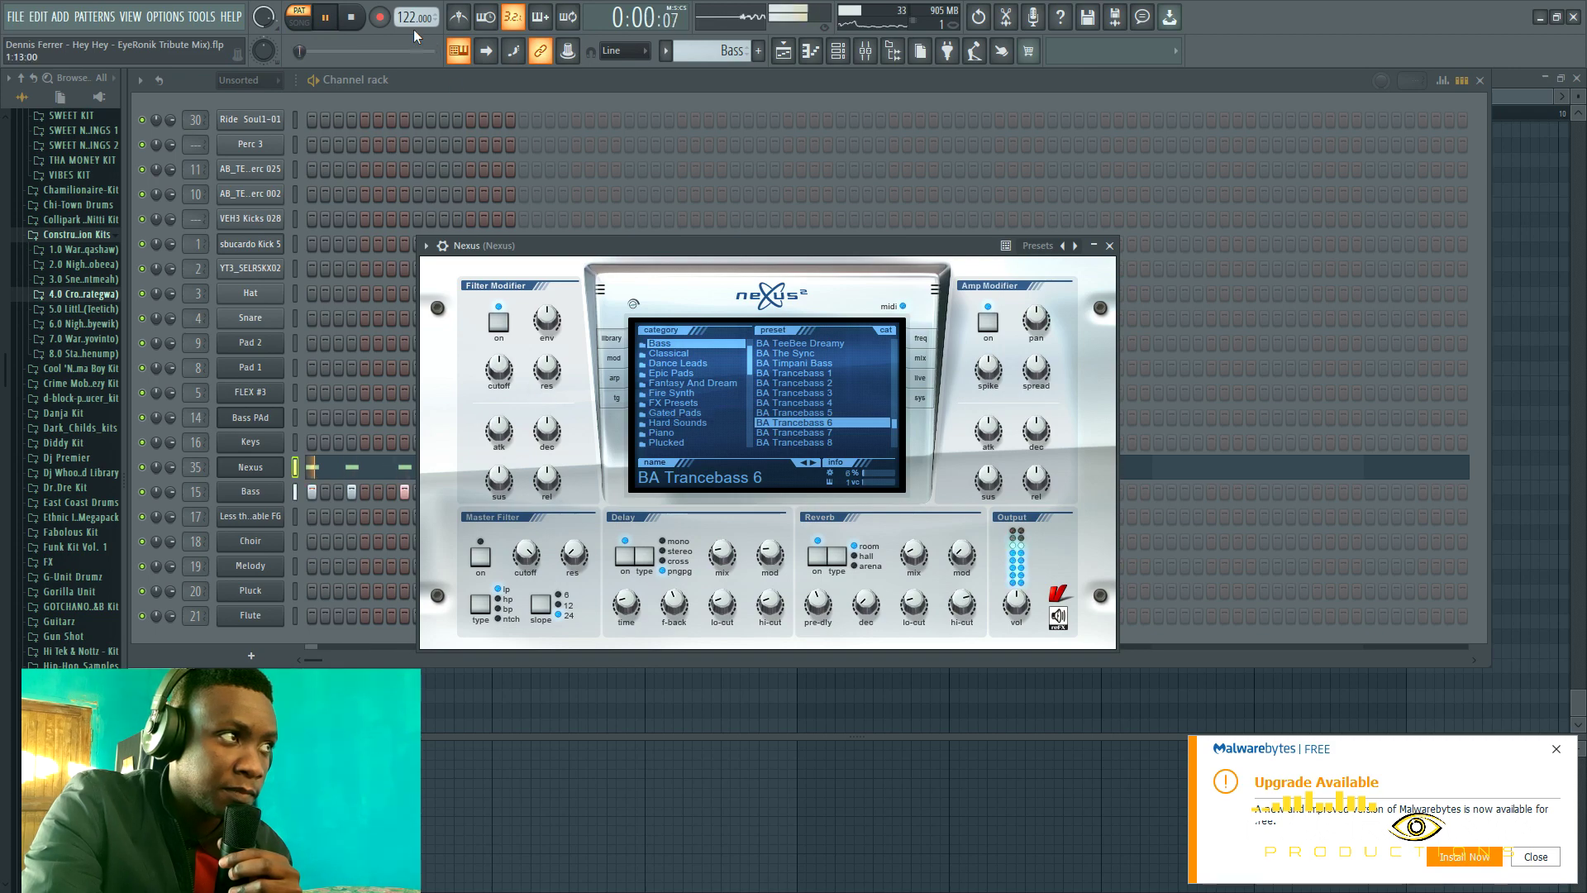
click(362, 17)
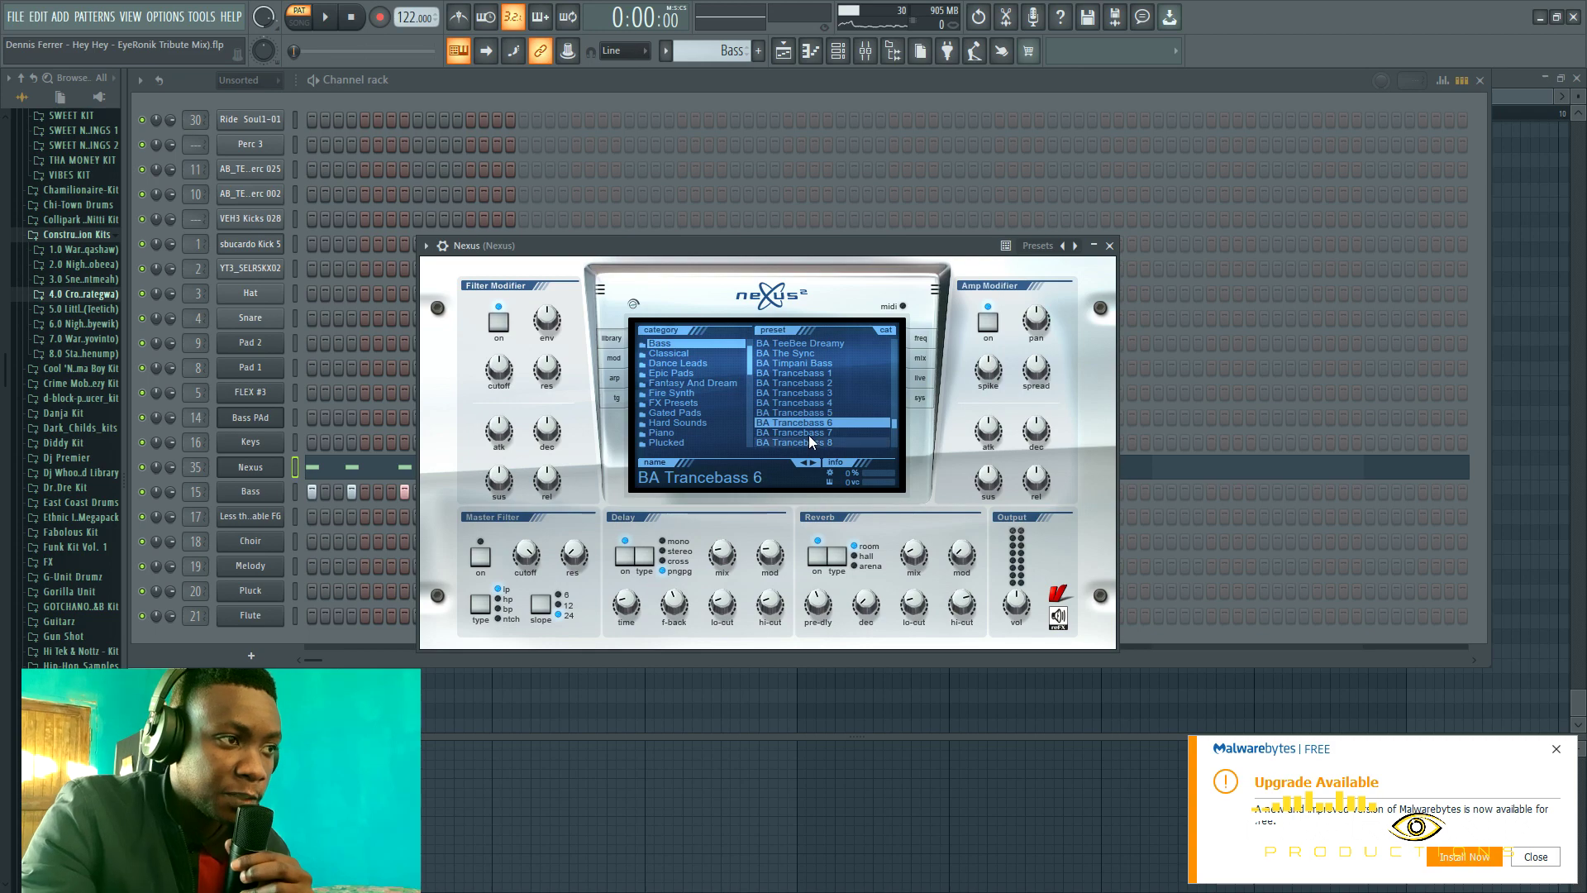
click(783, 51)
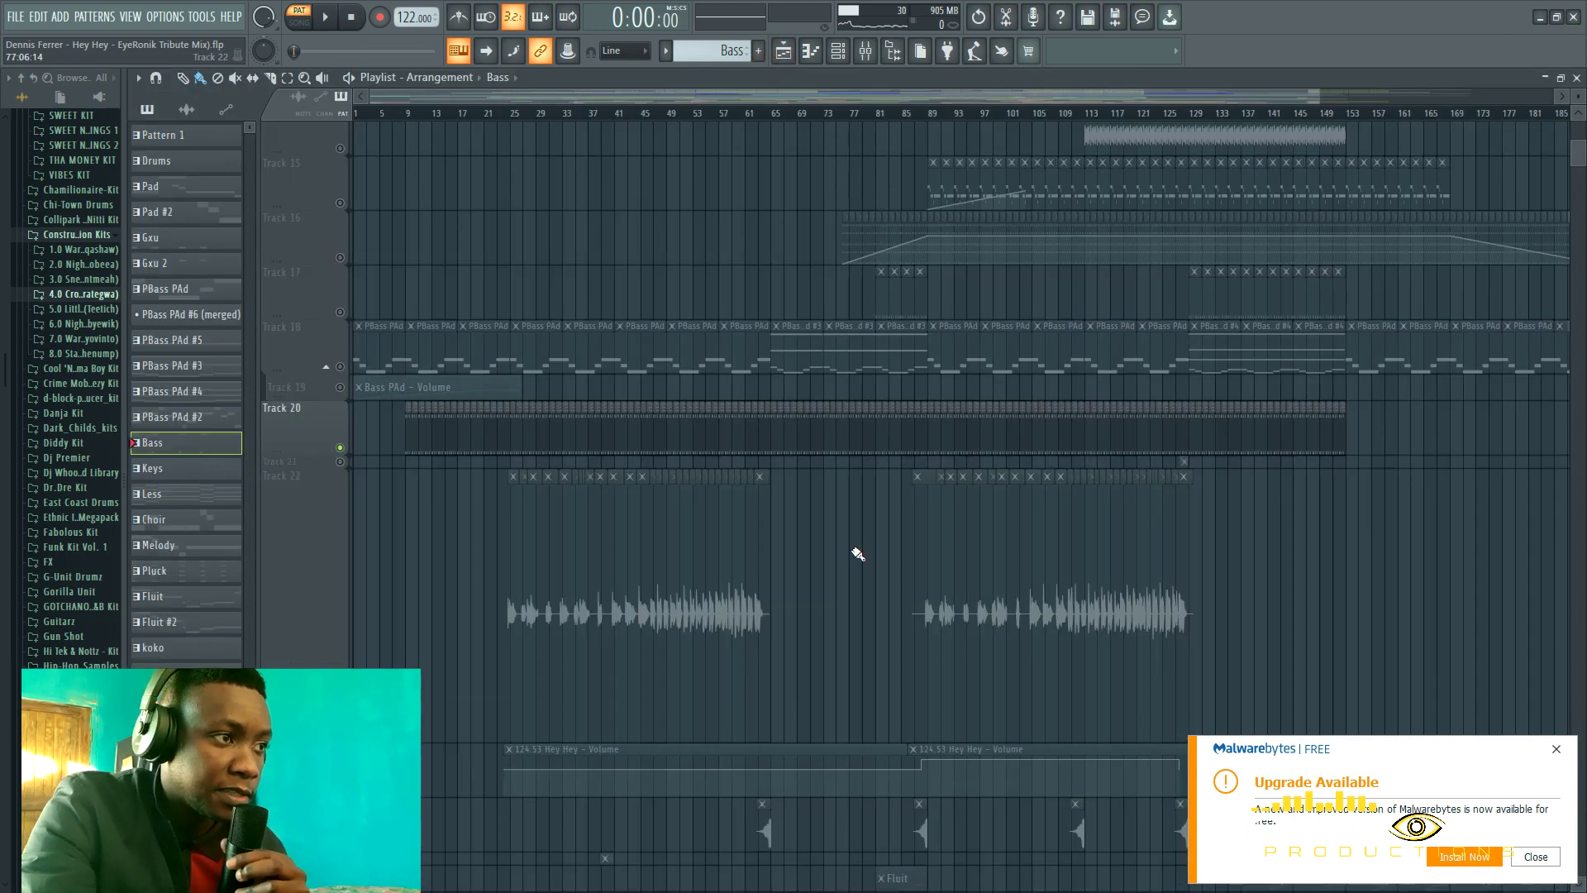
Solo Track 18 with the PBass PAd clips and play it in pattern mode, then in song mode from about bar 33.
scroll(858, 554, up, 5)
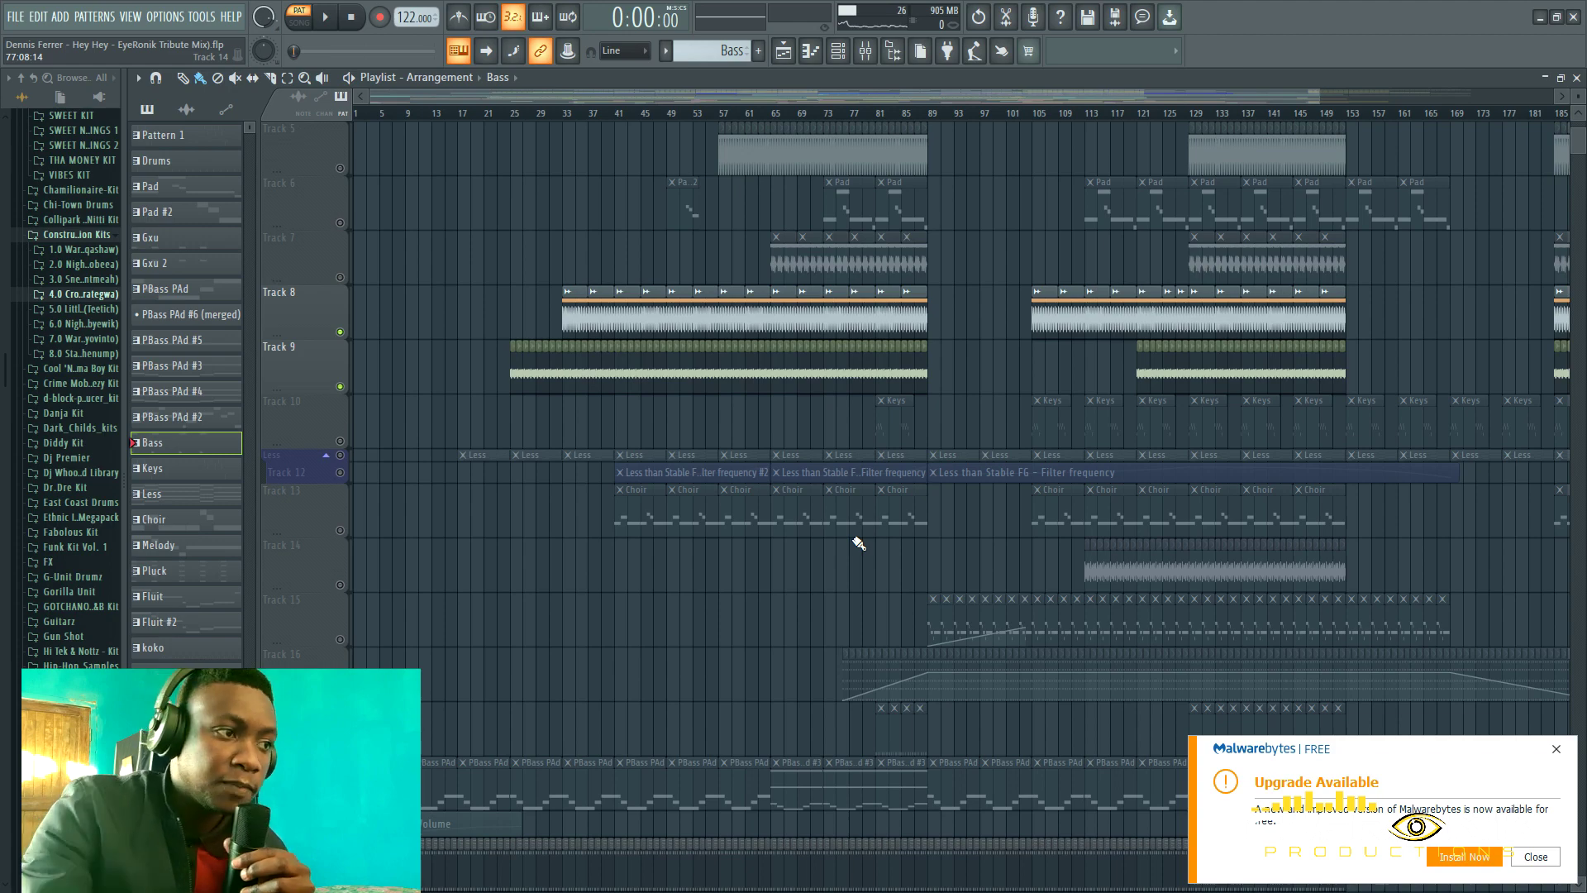
scroll(749, 559, up, 2)
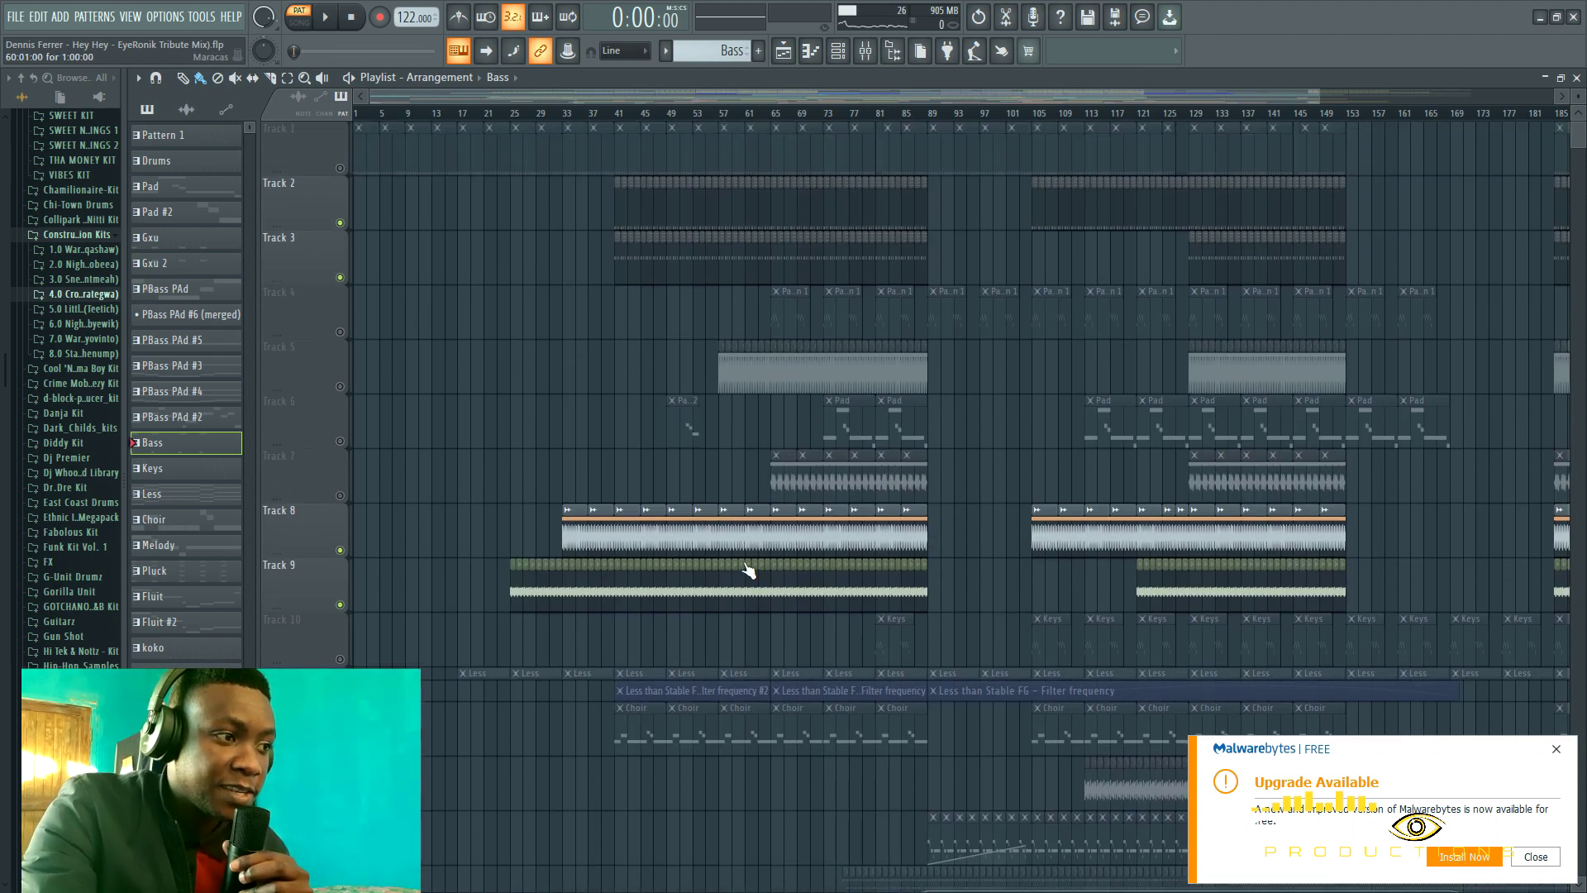
scroll(735, 496, down, 3)
scroll(728, 444, down, 2)
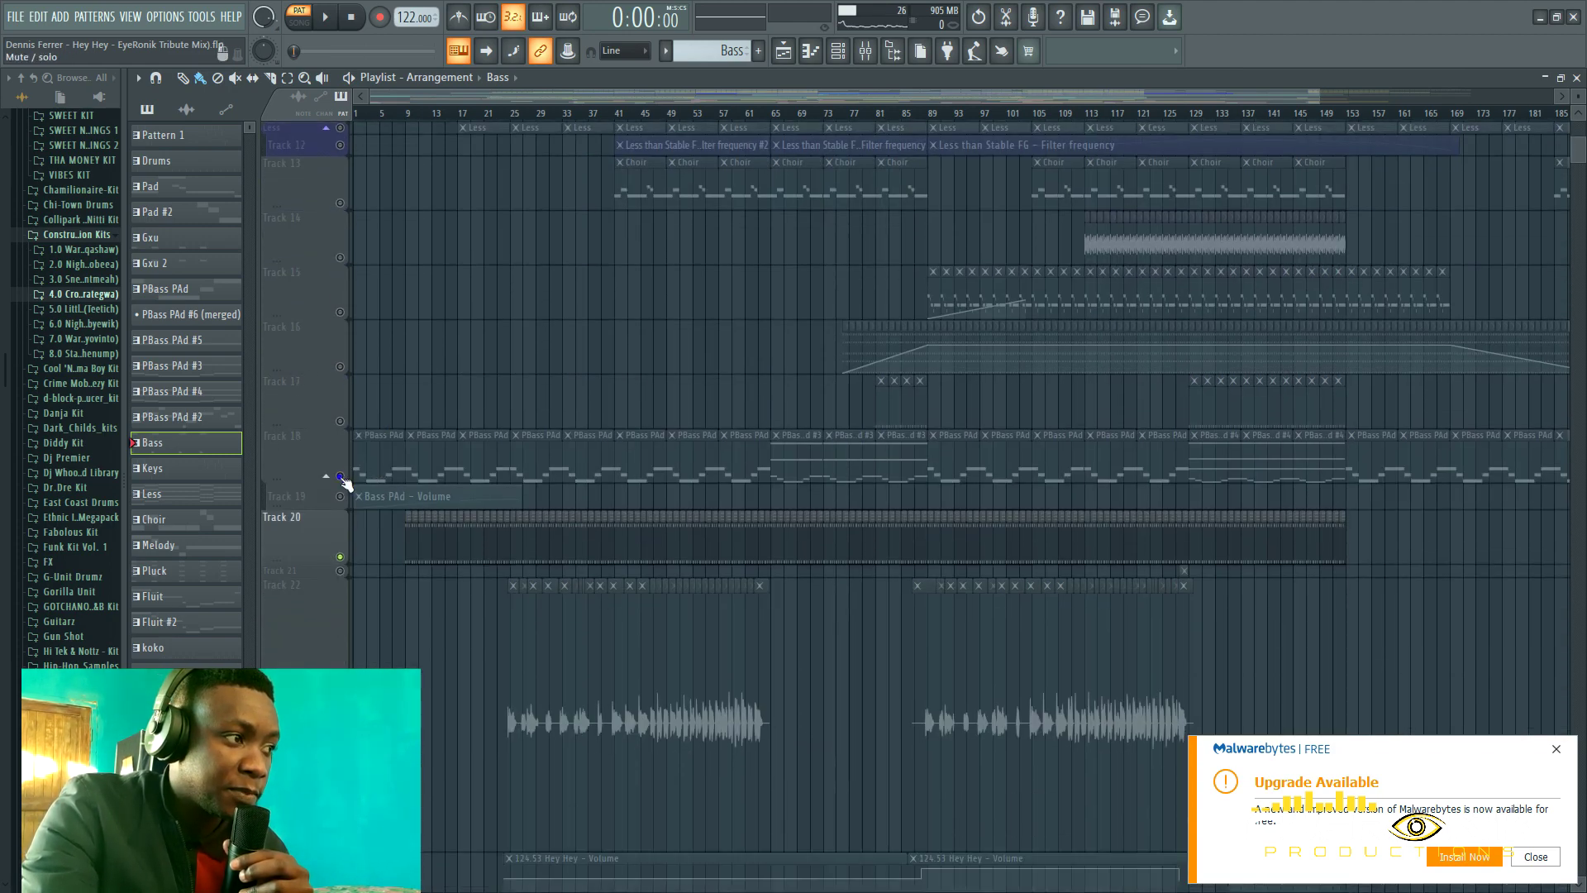
click(410, 452)
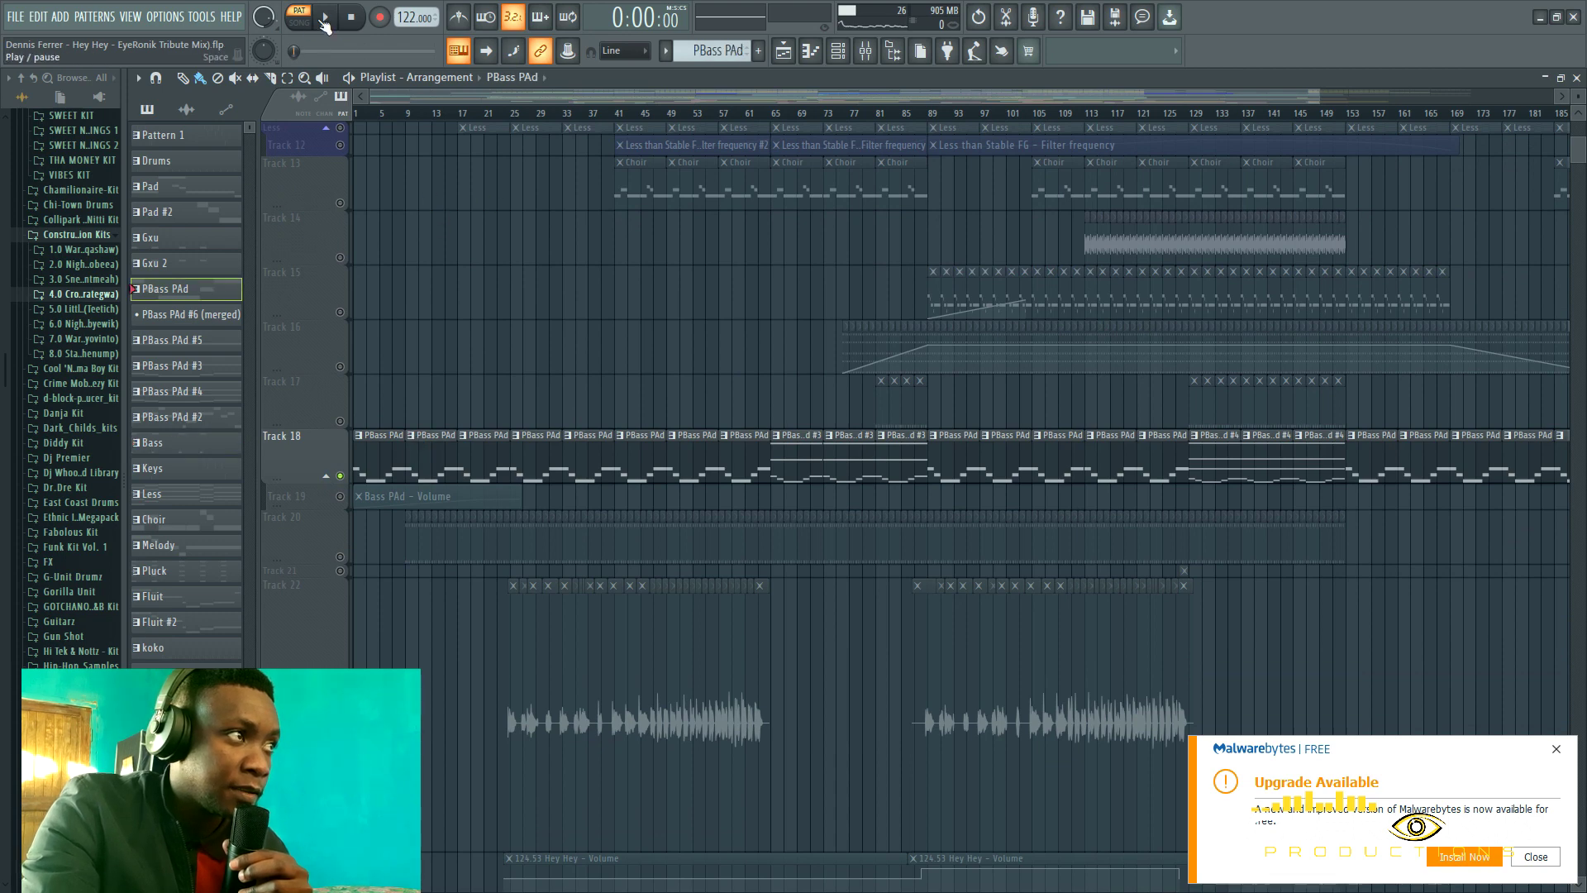
scroll(744, 425, up, 4)
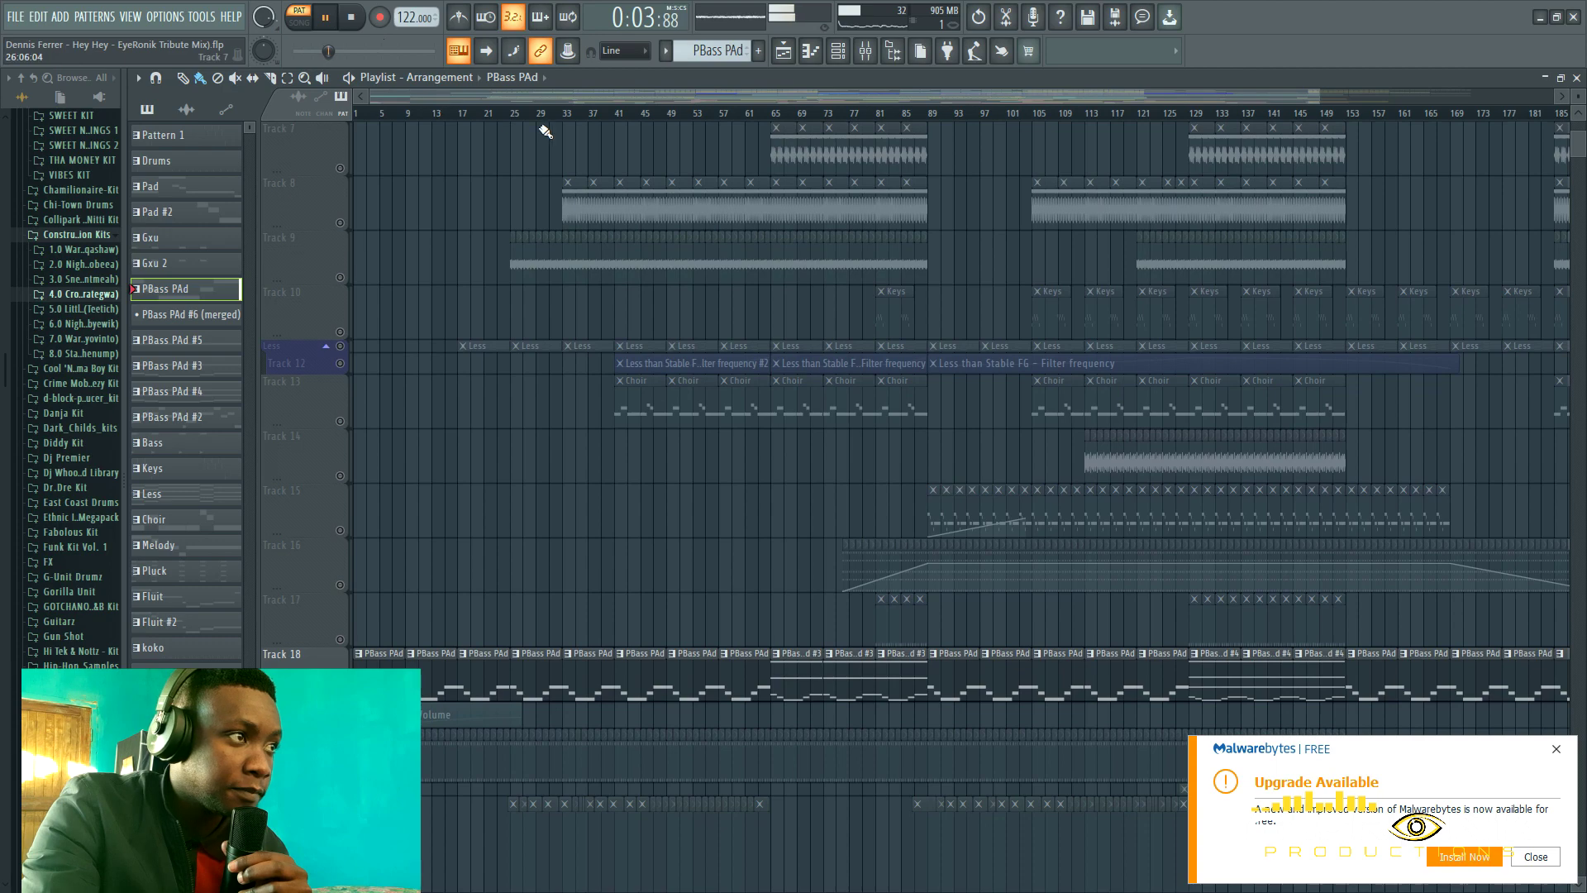
click(572, 118)
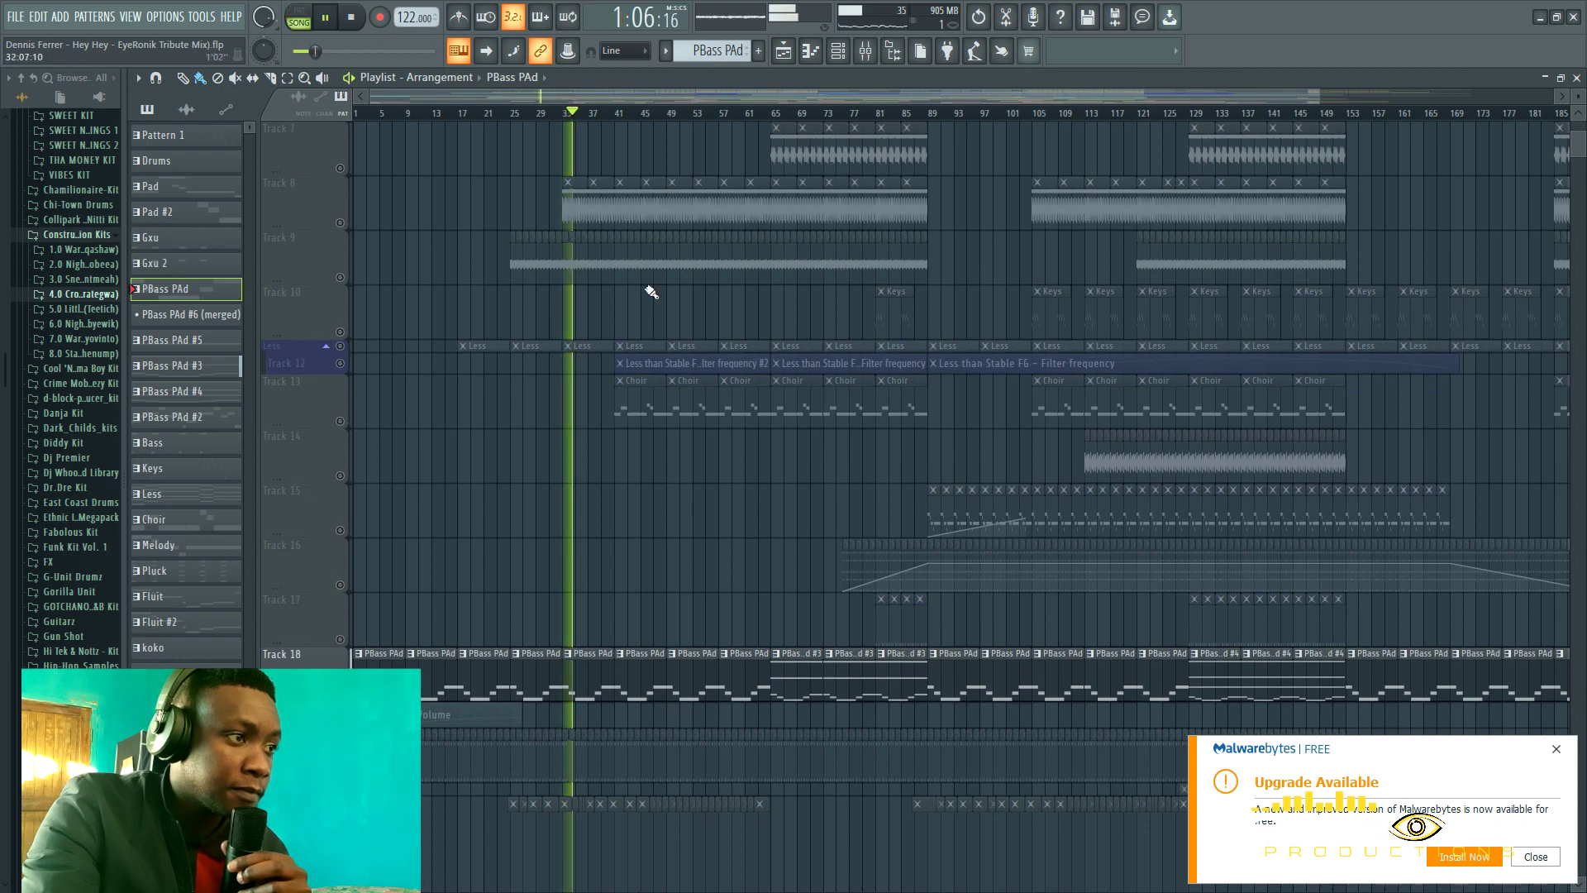
scroll(711, 462, up, 3)
scroll(710, 462, down, 6)
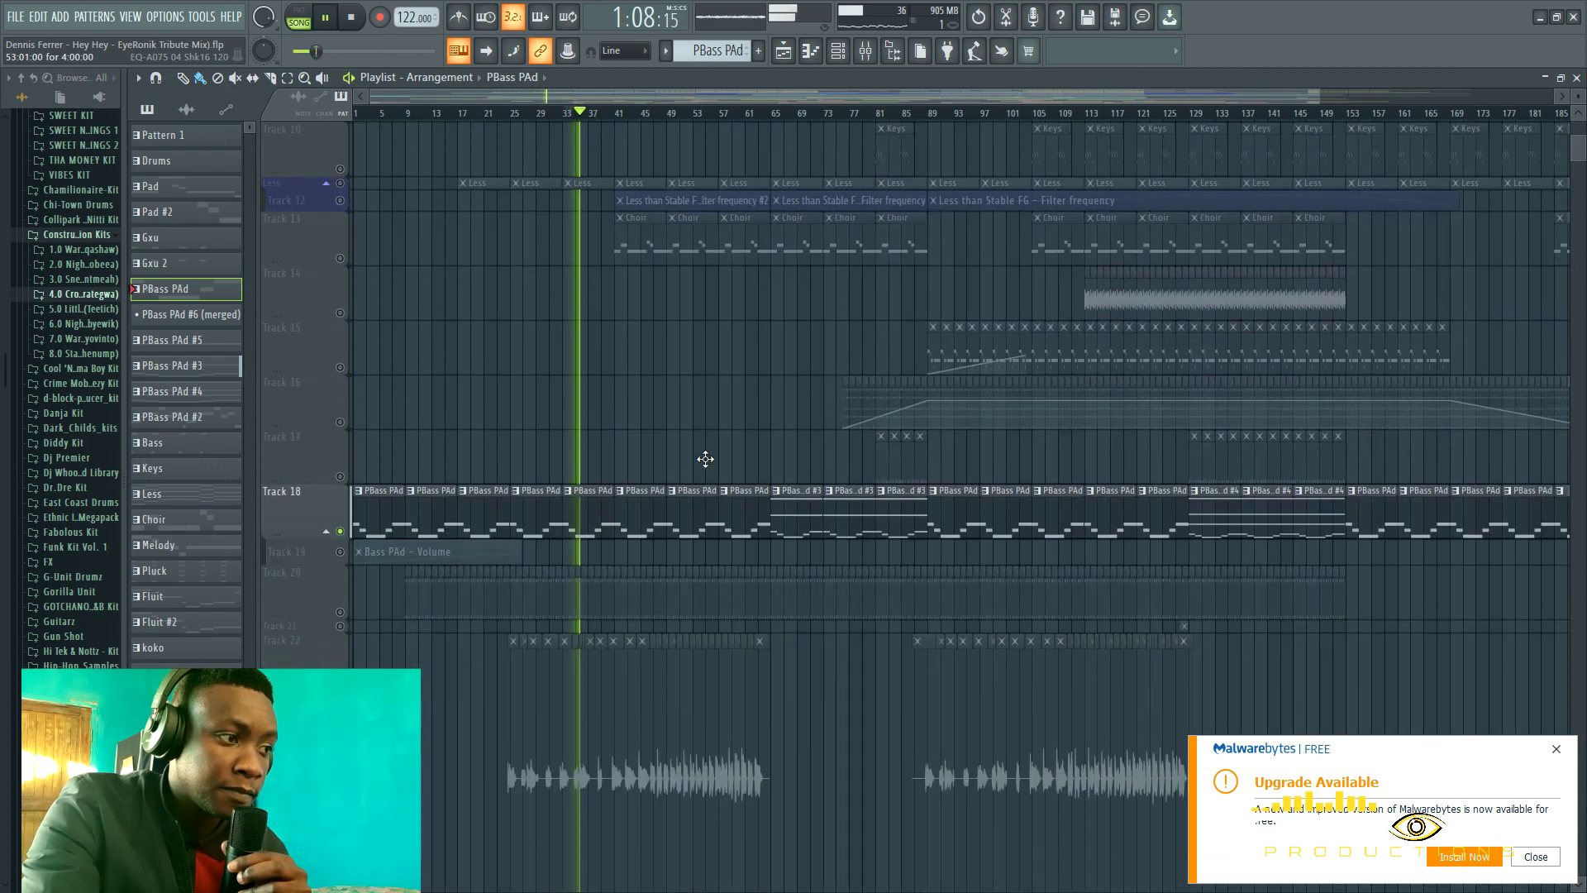
scroll(705, 458, up, 5)
key(space)
Open the Choir pattern in the piano roll, show its full run of notes, and play it in pattern mode.
double_click(644, 307)
click(319, 23)
click(323, 23)
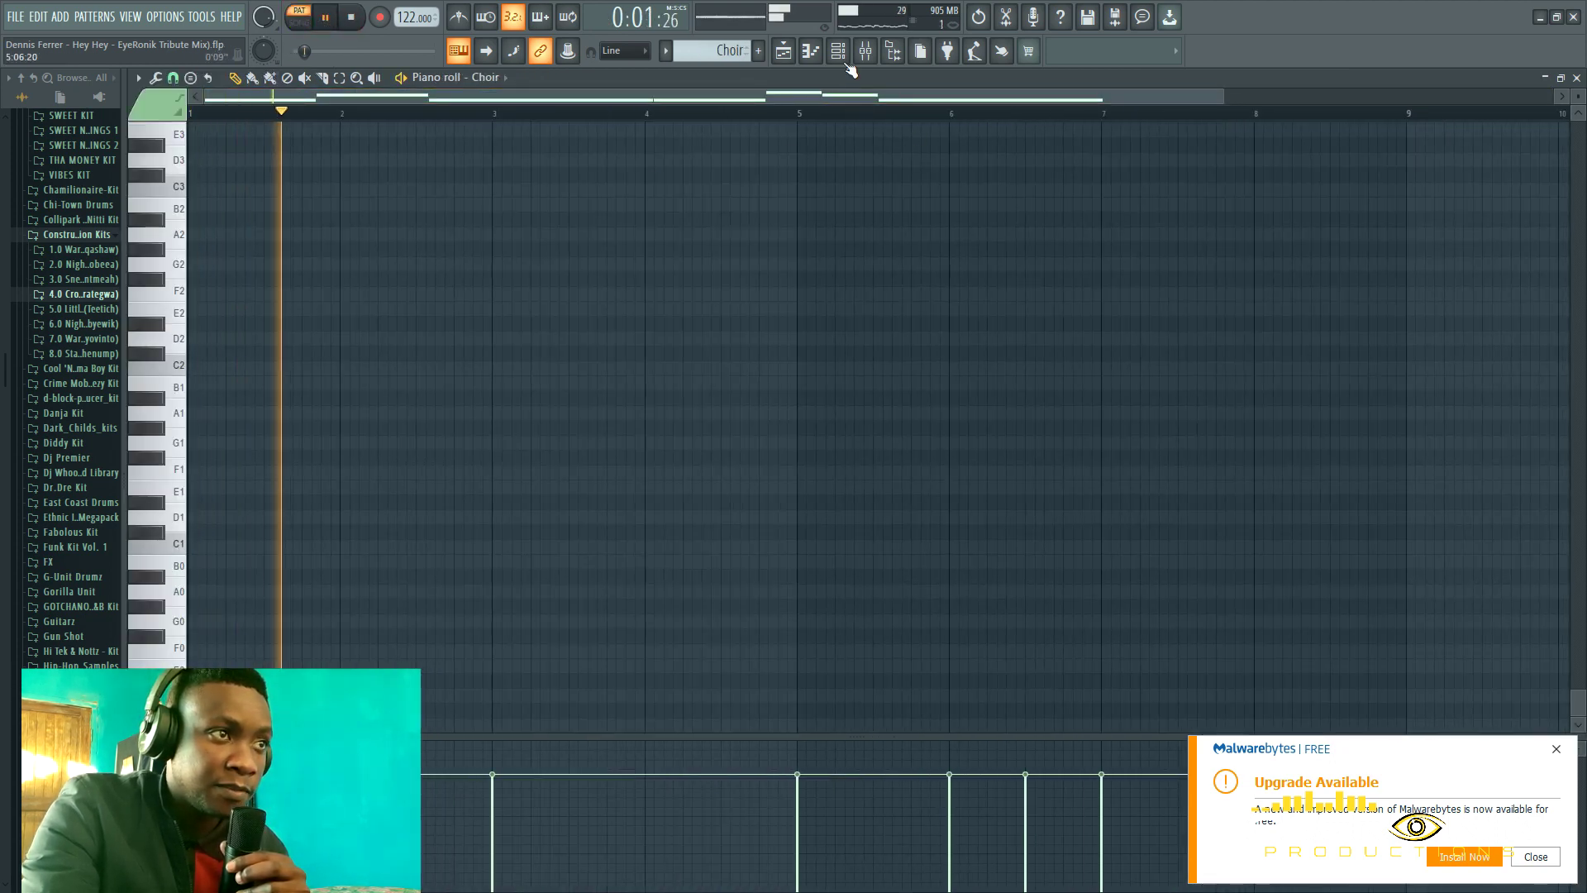
drag(1224, 97, 1441, 109)
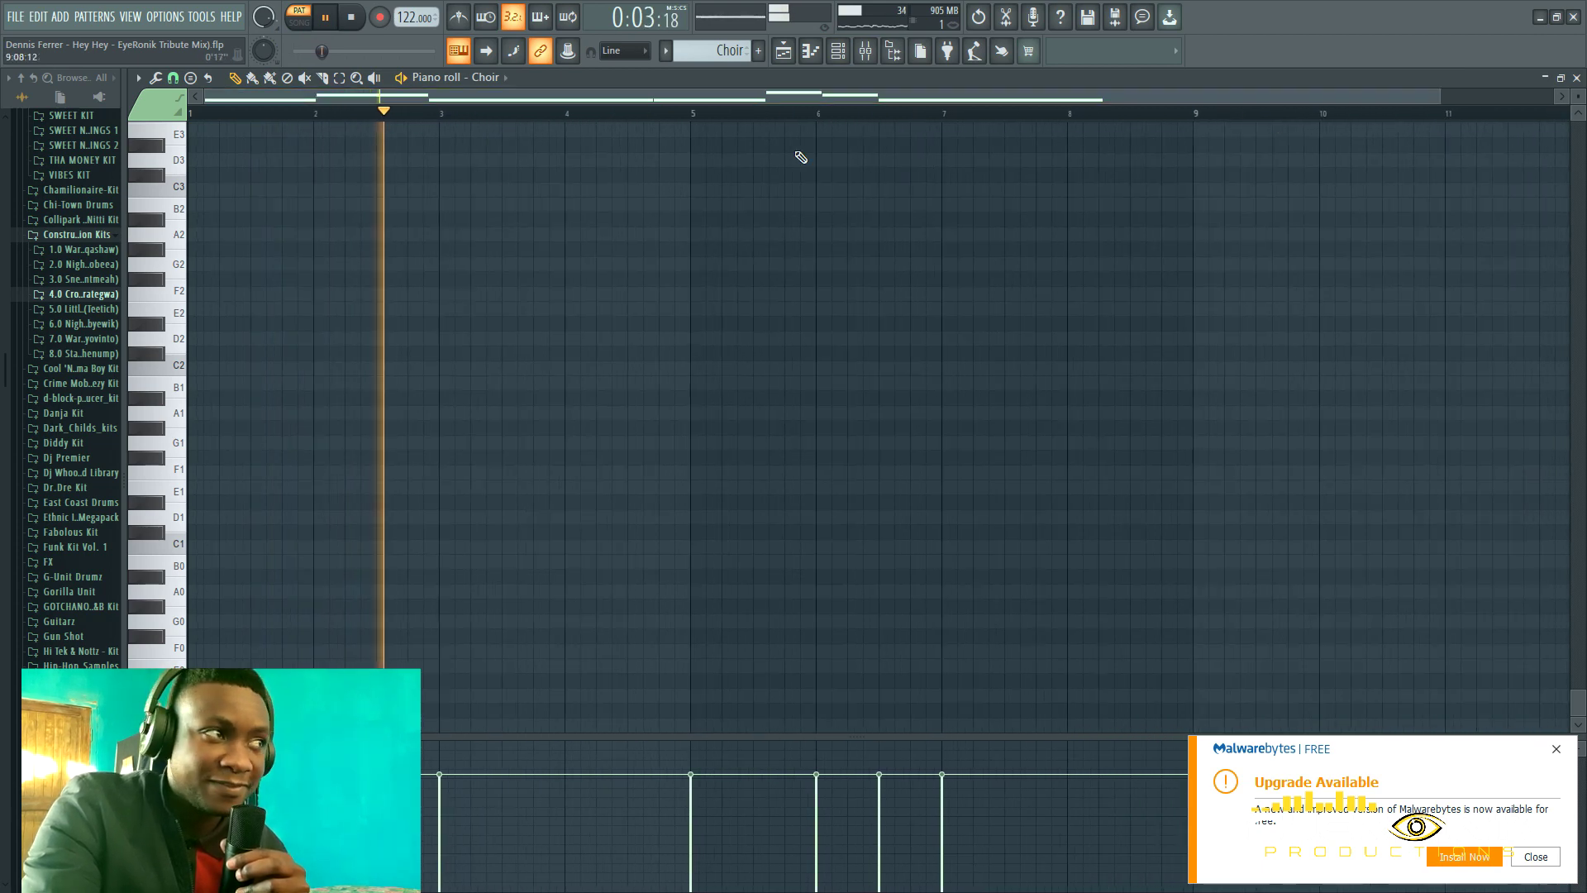
click(354, 18)
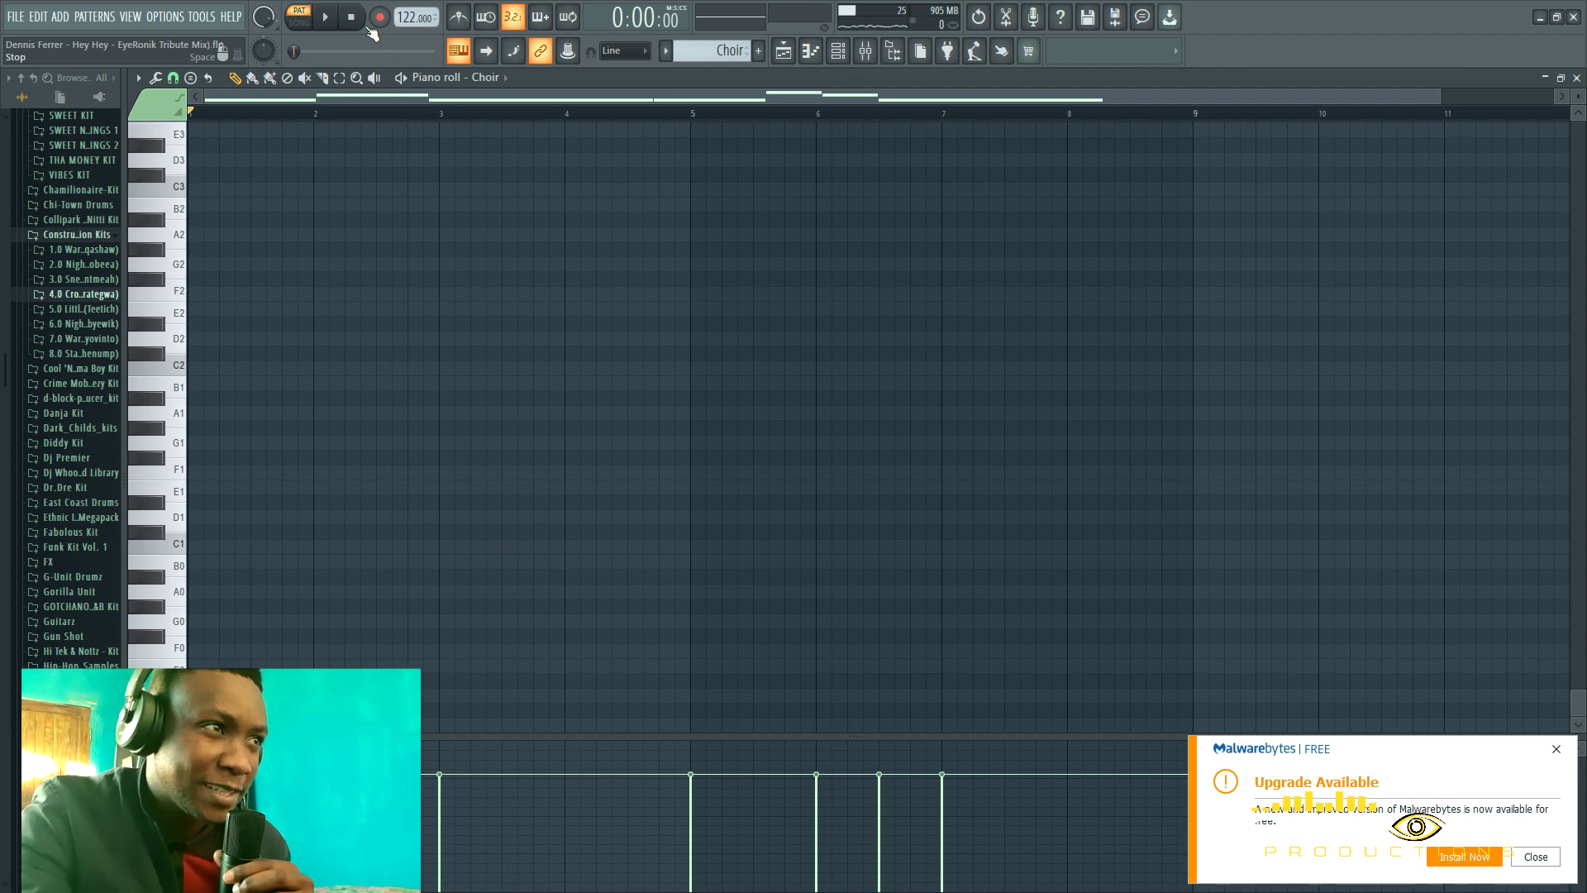
scroll(978, 429, up, 10)
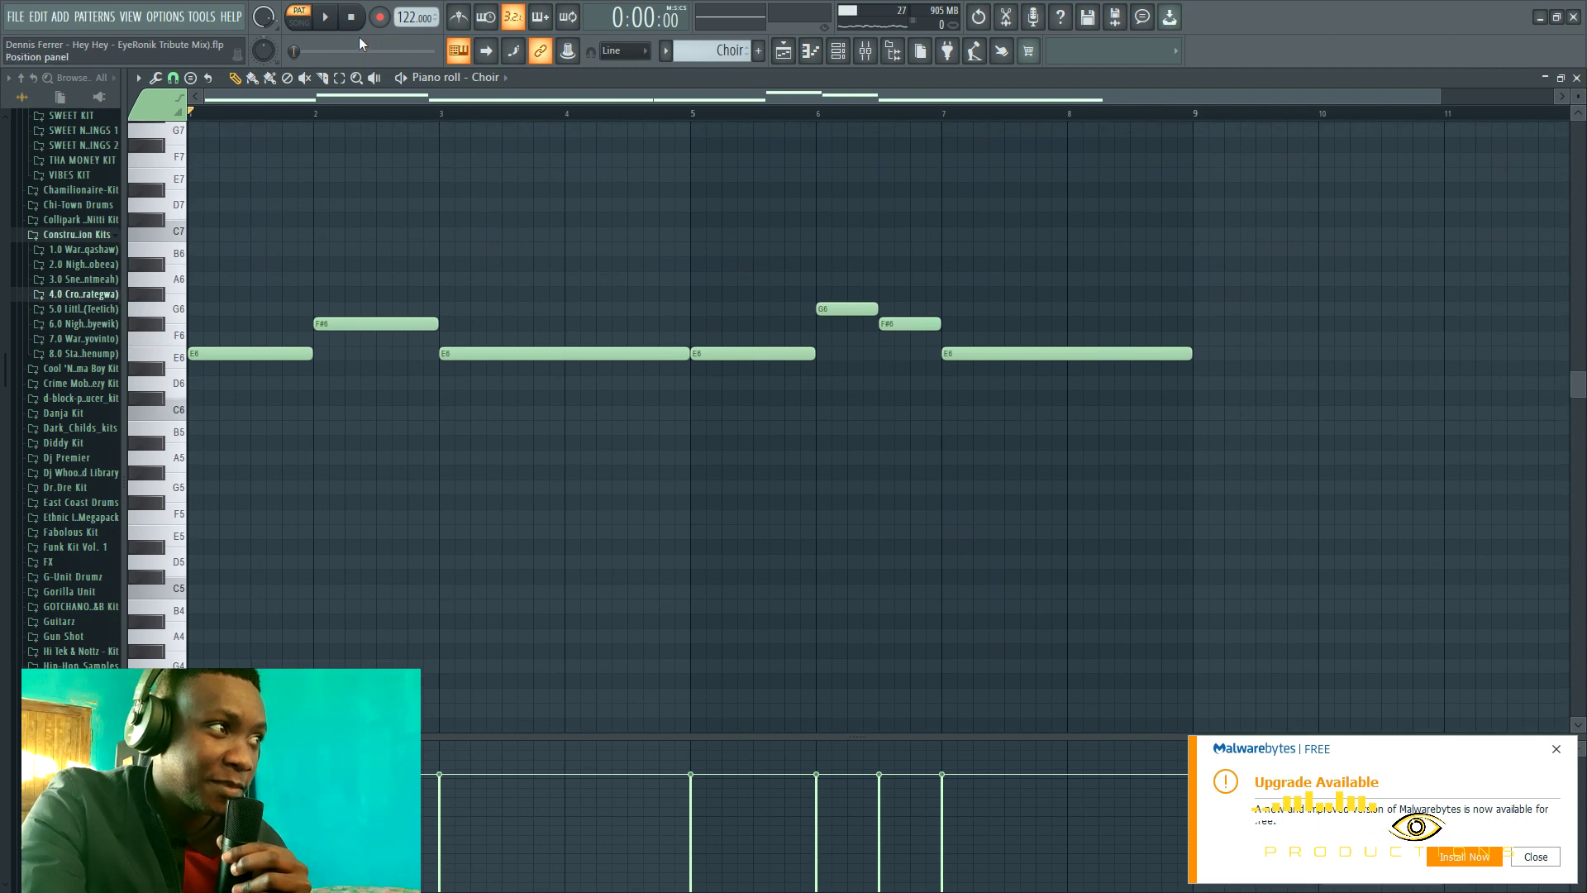
click(330, 18)
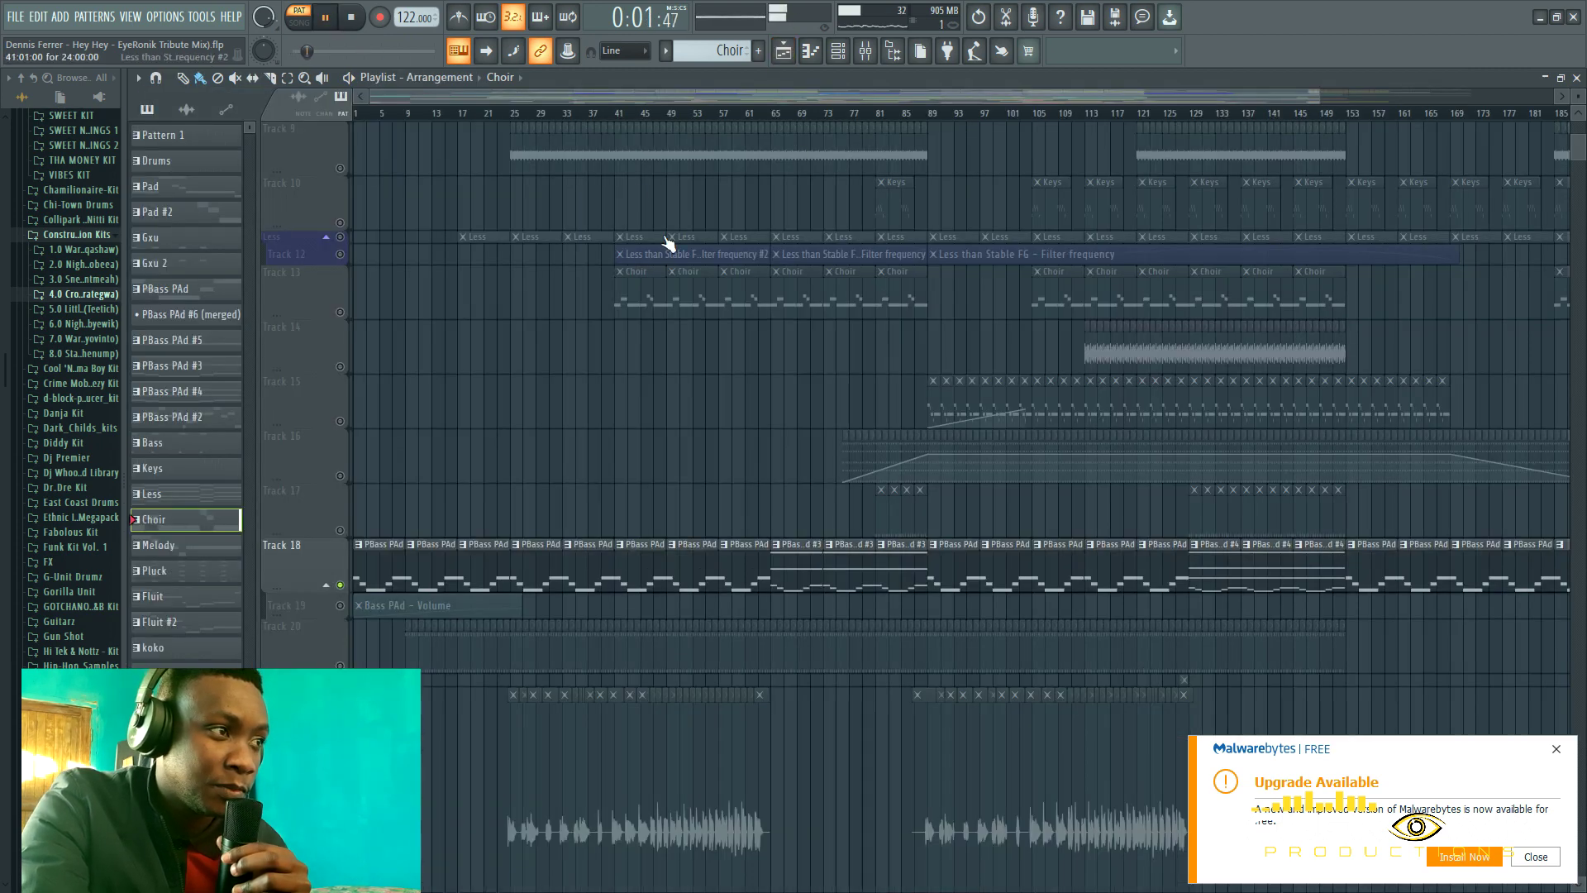
Unmute Track 13, switch to song mode, and play the Choir and PBass PAd clips together from about bar 41.
click(341, 312)
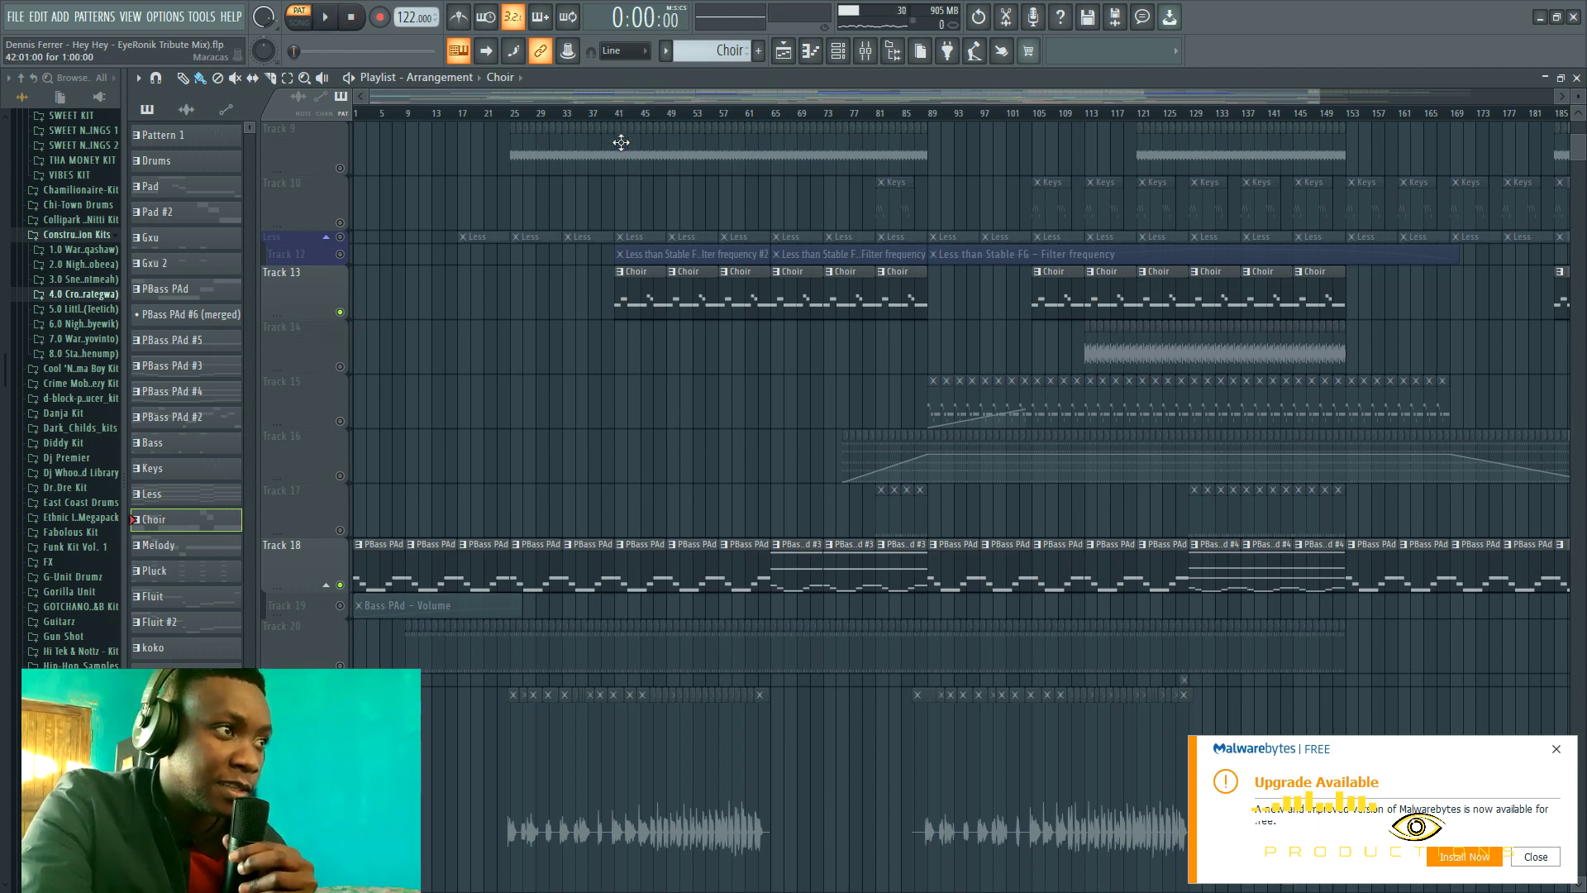
click(619, 113)
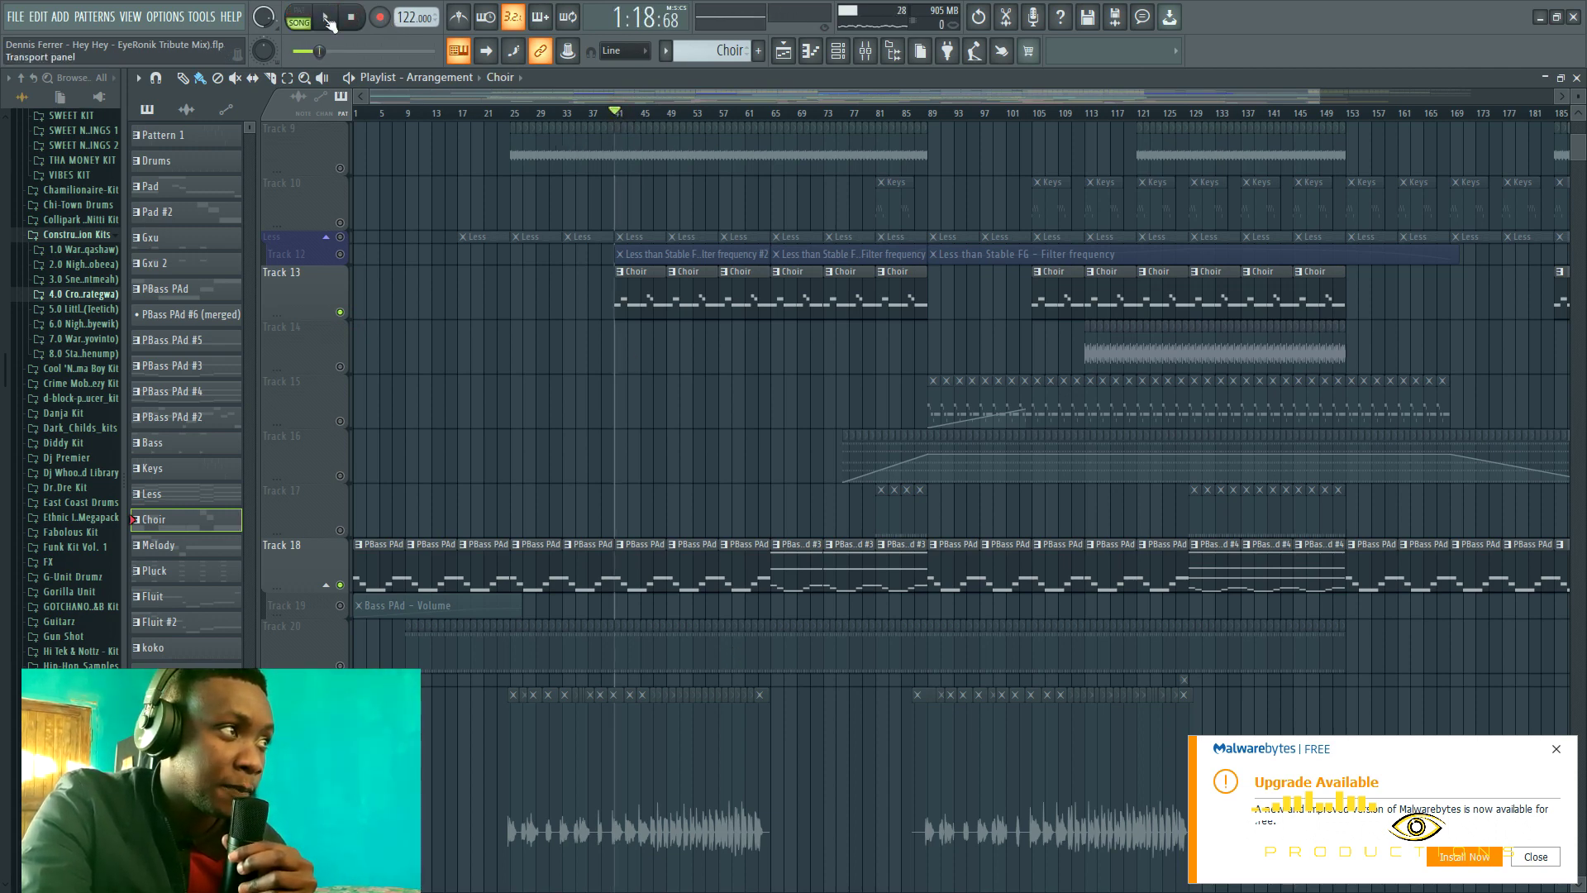
click(327, 18)
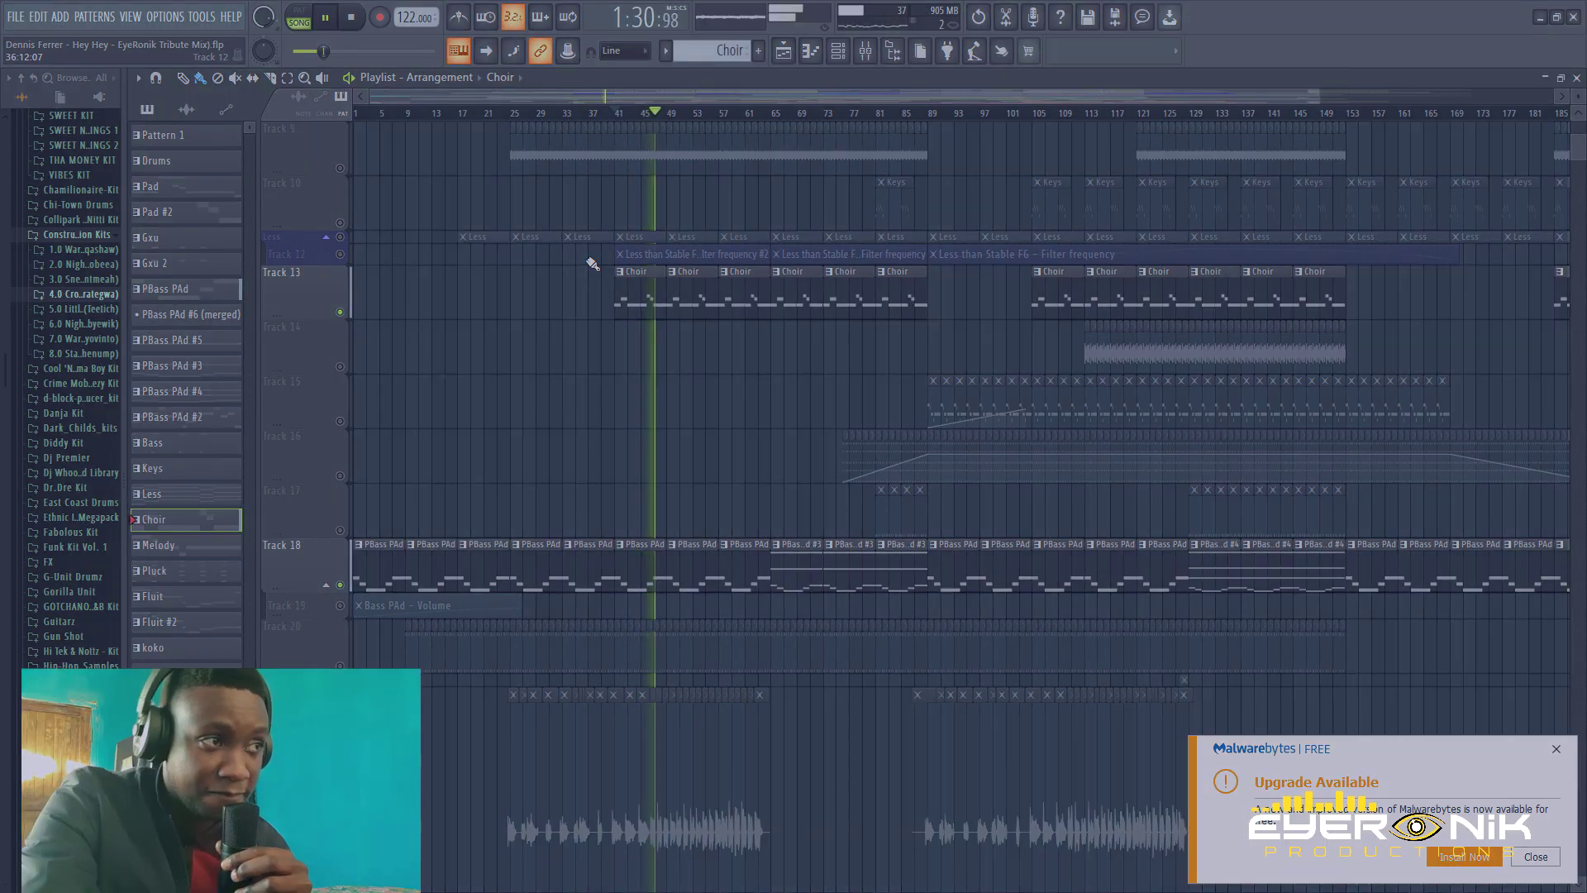
key(space)
Unmute the Less track, play the Less pattern's chords in the piano roll in pattern mode, and return to the playlist.
click(339, 238)
key(space)
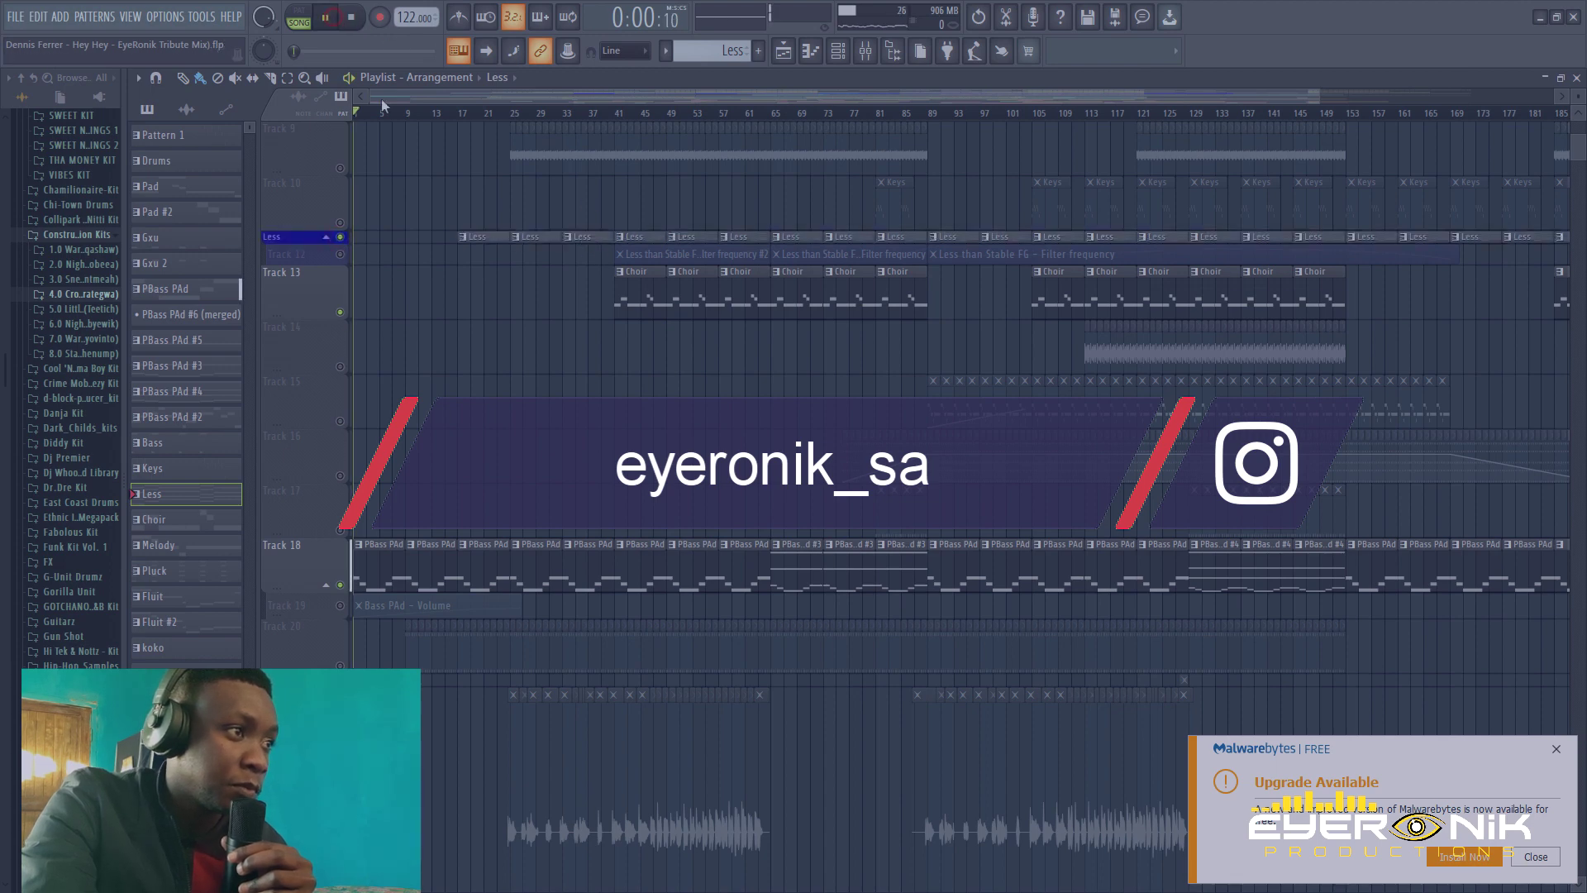
key(F7)
click(304, 23)
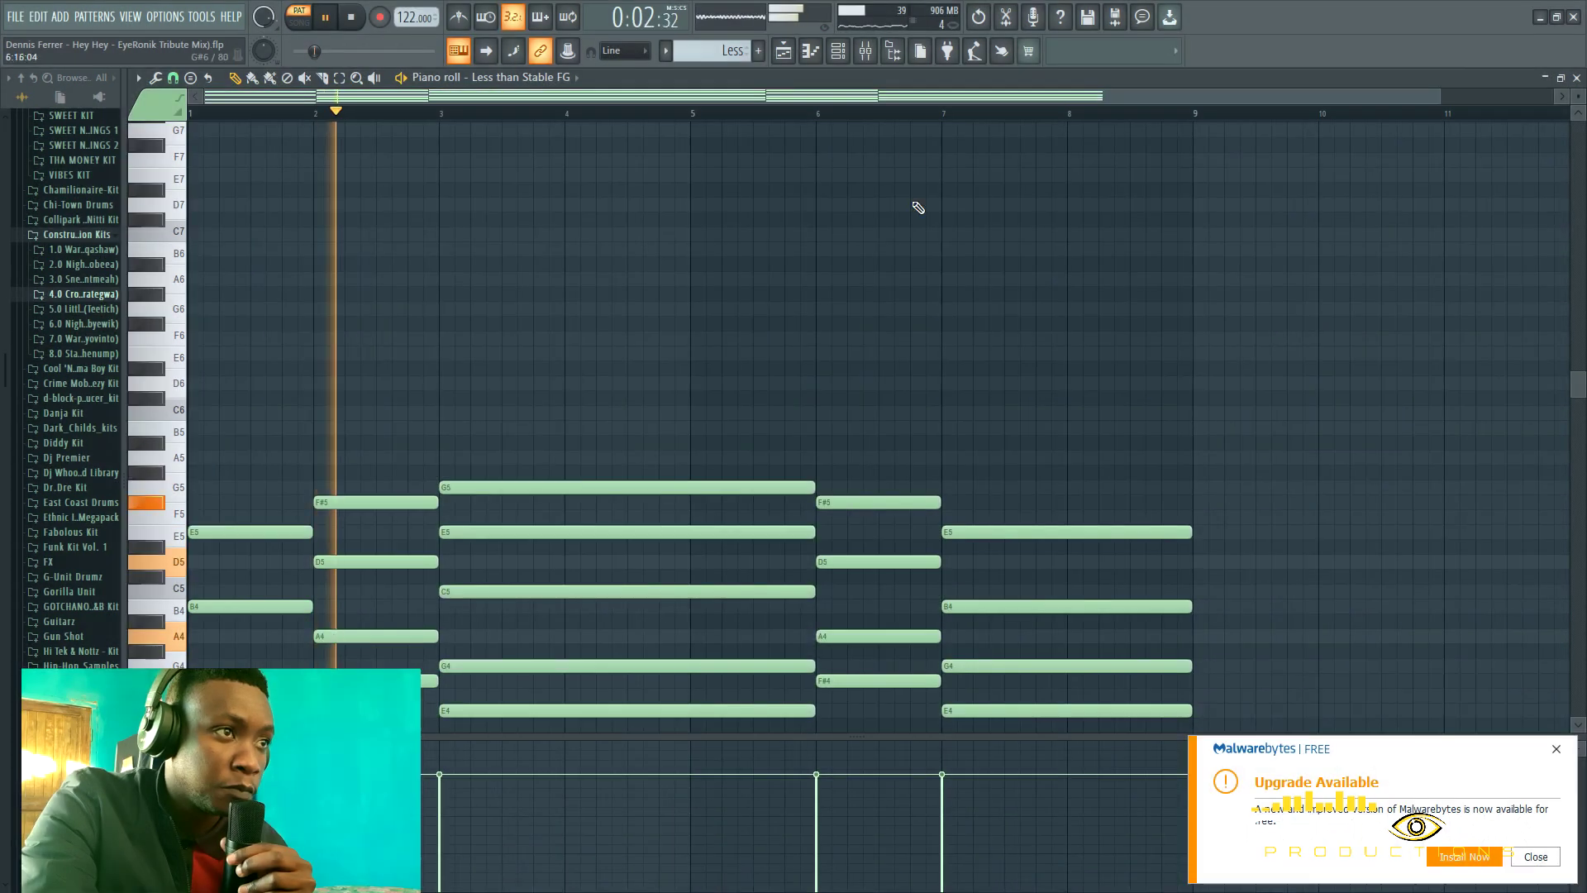
scroll(914, 118, down, 1)
drag(962, 462, 962, 453)
scroll(965, 457, down, 3)
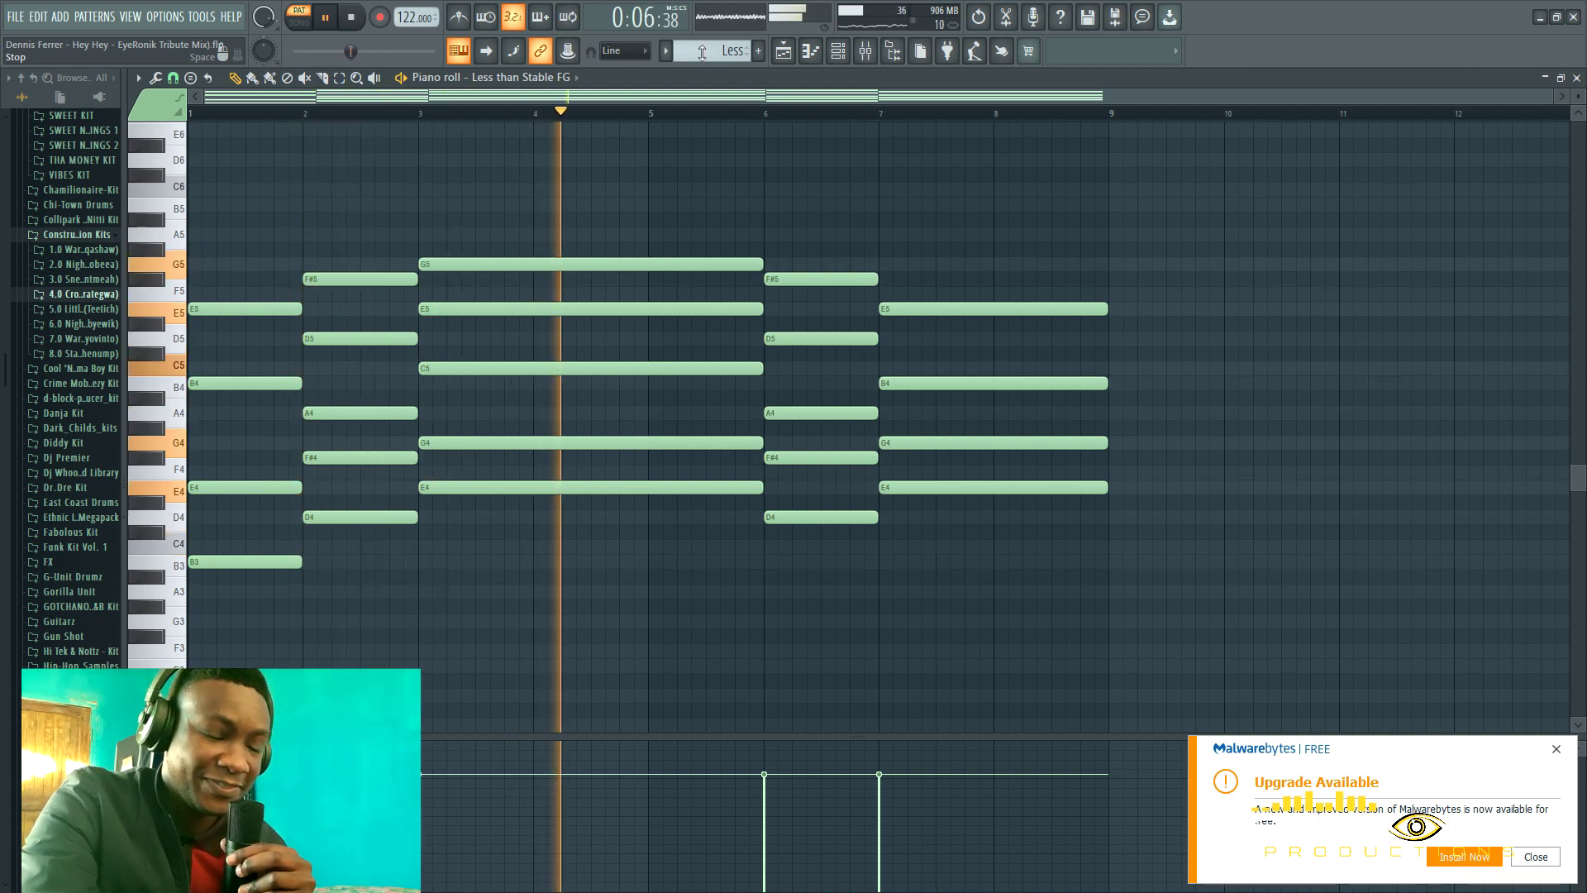
click(352, 20)
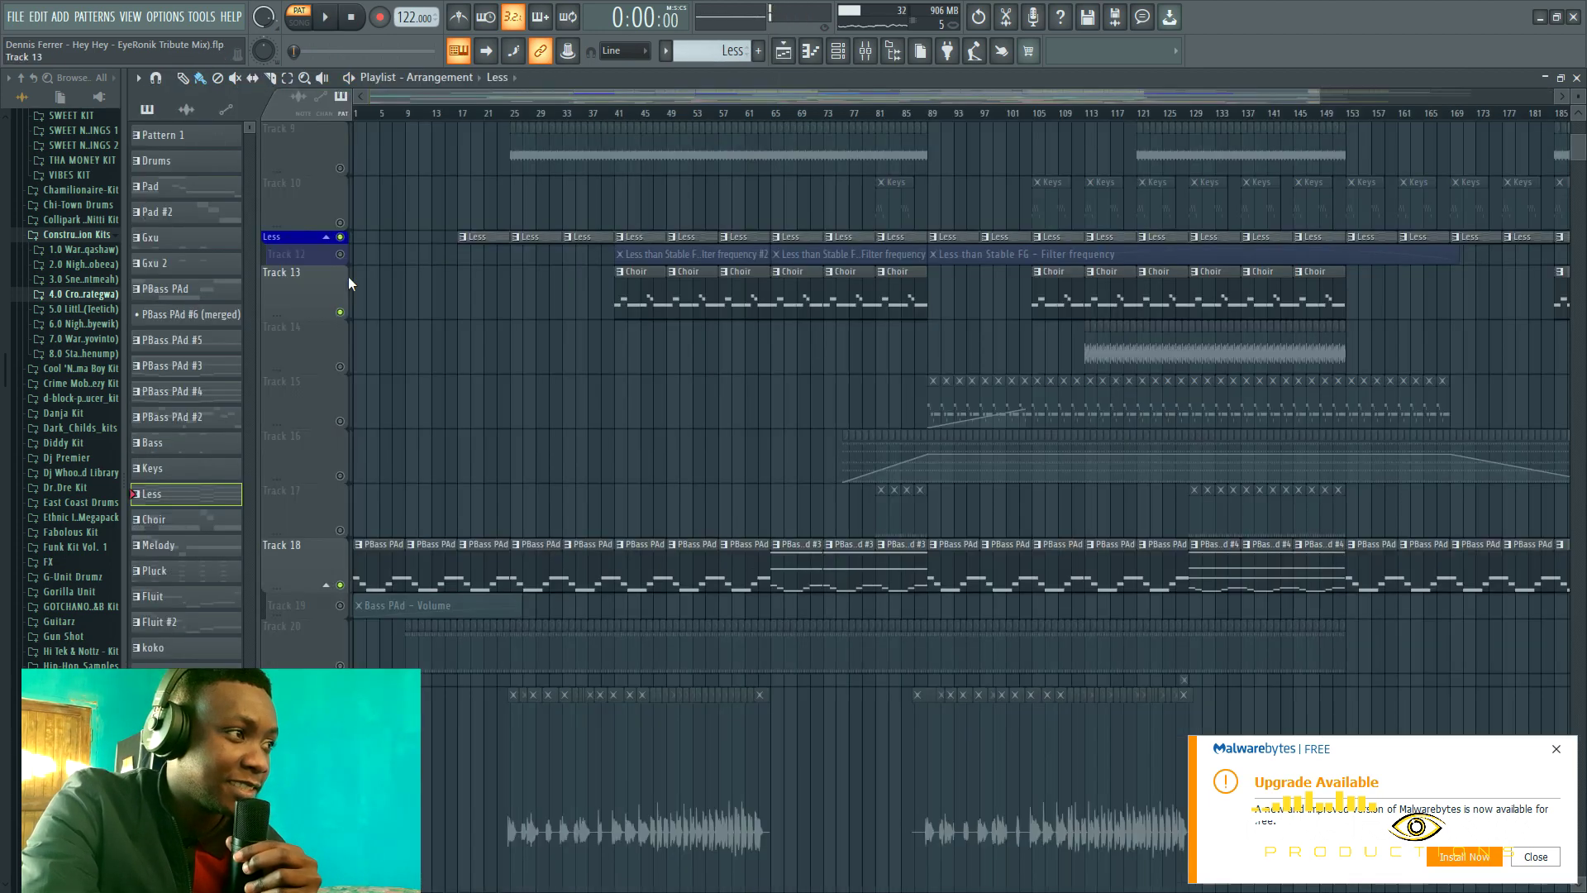
Unmute Track 12 with the Less filter frequency automation and Track 23 with the 124.53 Hey Hey volume automation.
click(340, 257)
scroll(731, 450, up, 3)
scroll(734, 452, down, 4)
scroll(734, 451, up, 8)
scroll(734, 452, down, 8)
scroll(734, 451, down, 10)
scroll(734, 452, up, 2)
click(339, 245)
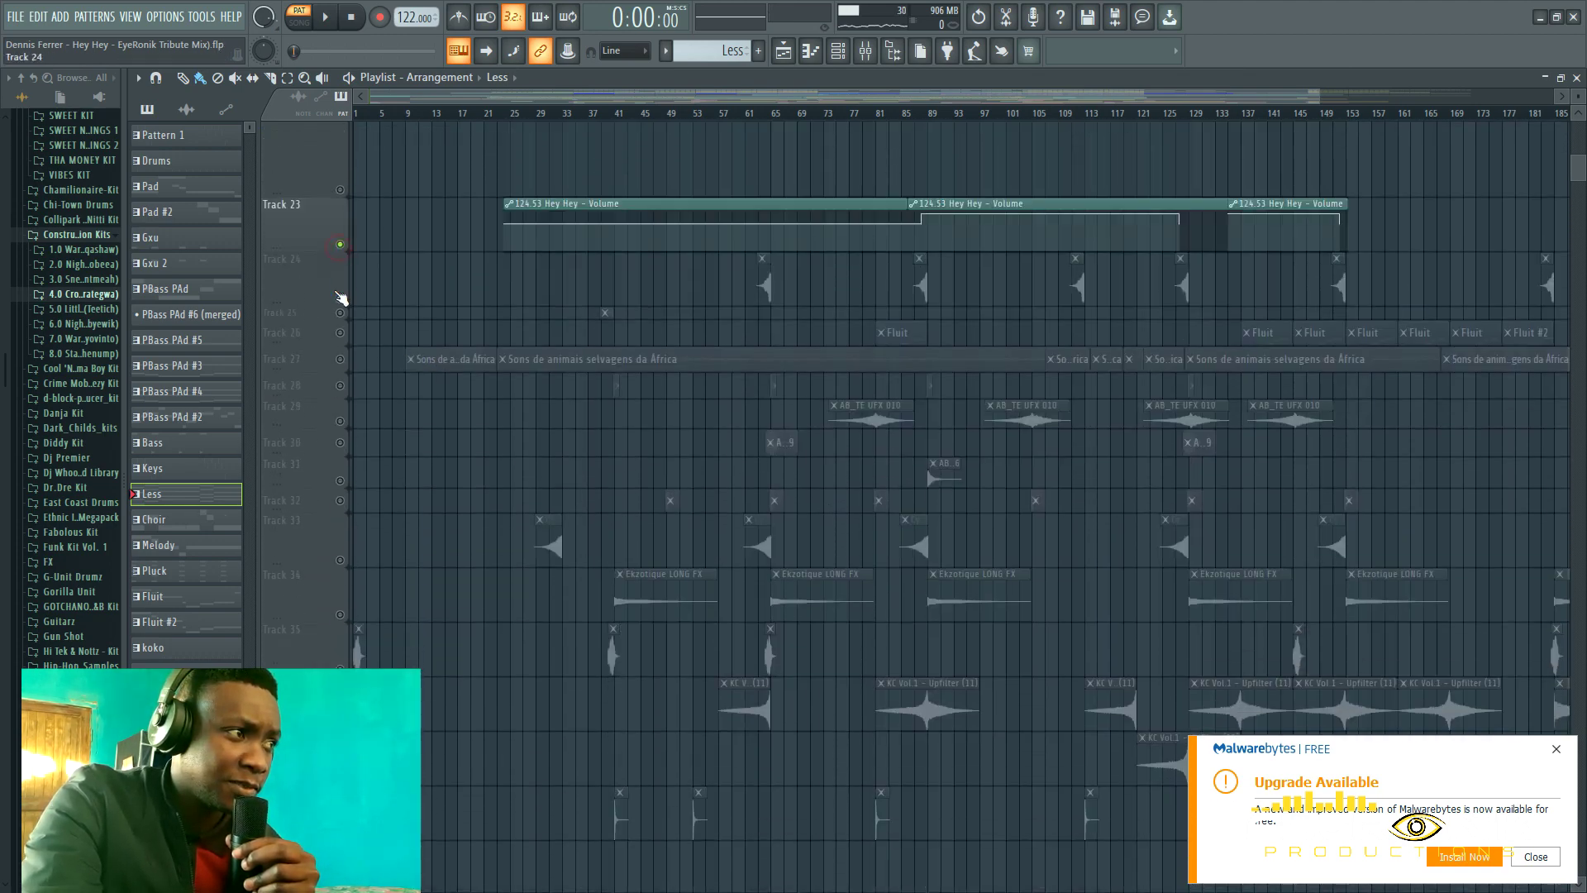
Unmute Tracks 25 through 32, covering the Fluit, Sons de animais selvagens da África and effect clips.
click(339, 334)
click(340, 359)
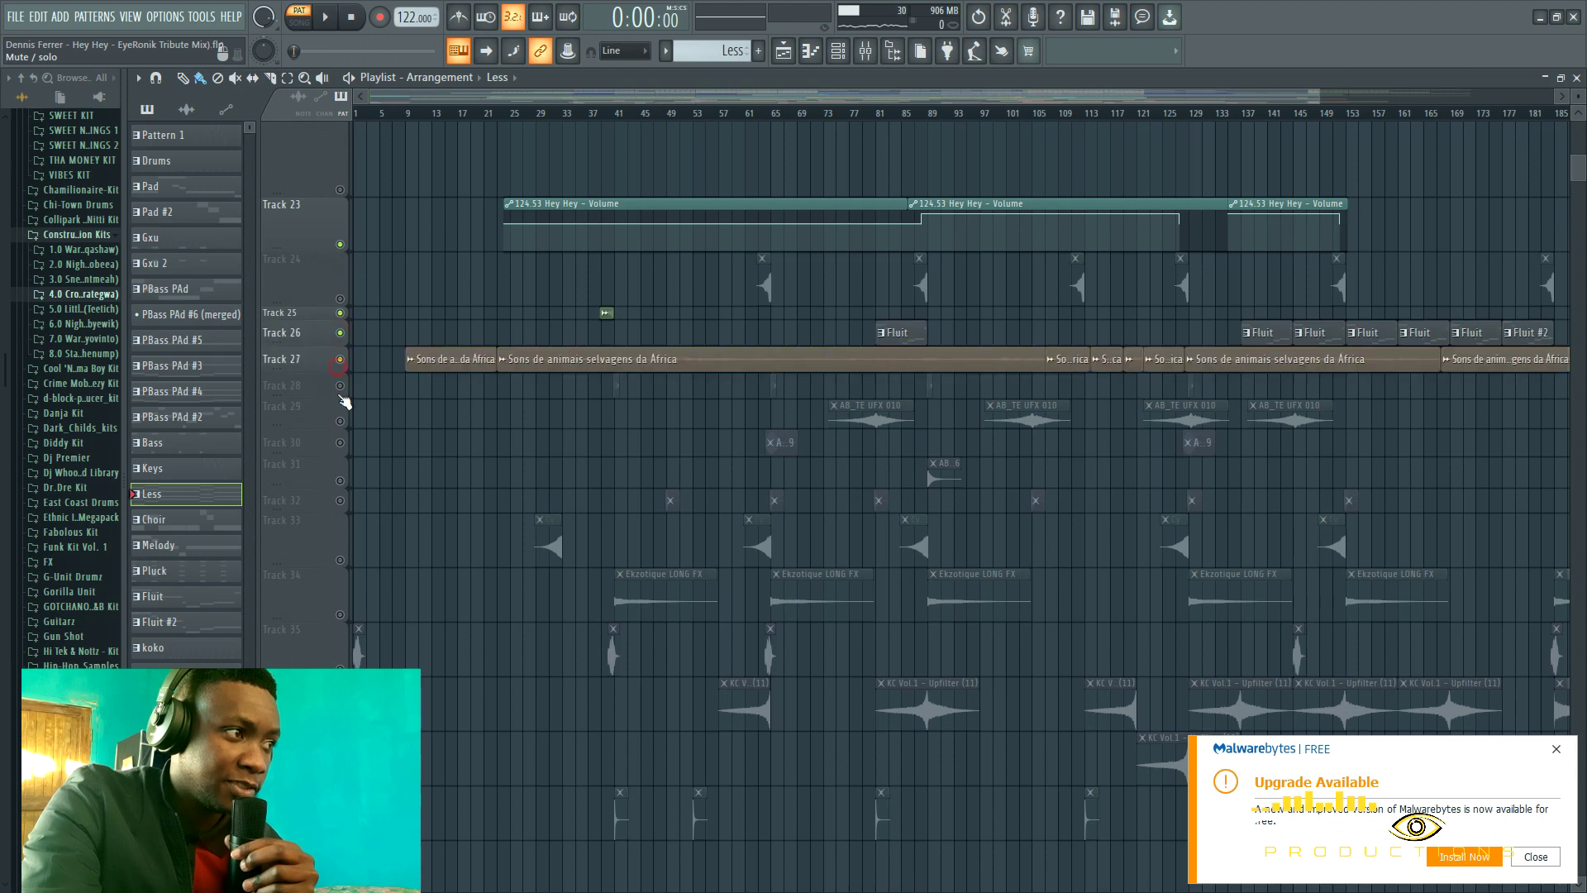
click(340, 421)
click(339, 443)
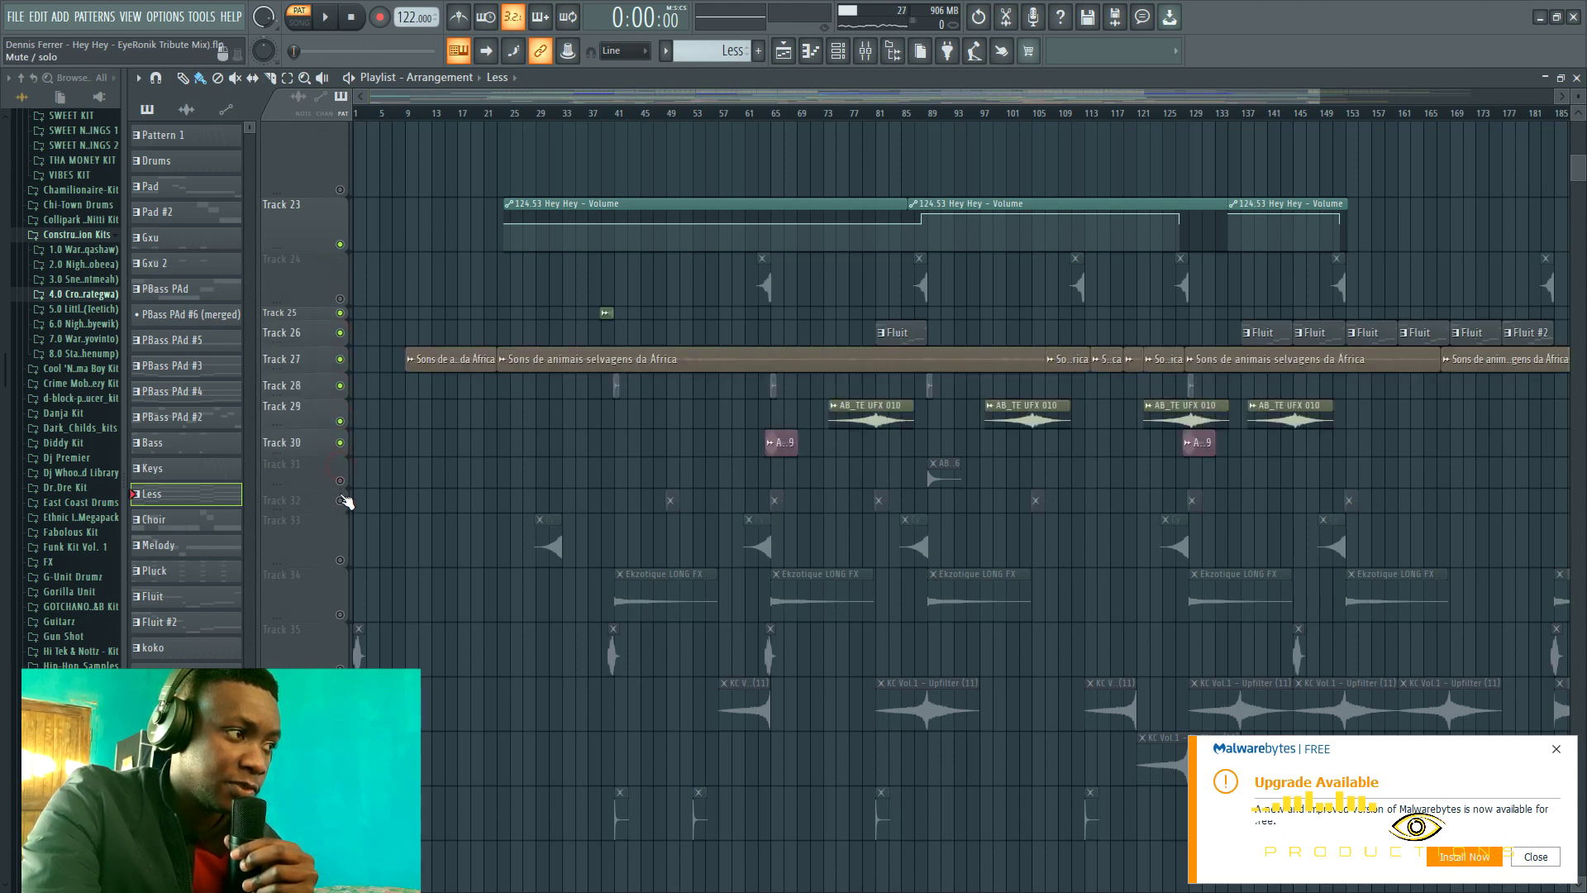
click(339, 481)
click(339, 500)
Start song playback from about bar 33 and unmute Tracks 33 through 38 while it plays.
click(563, 114)
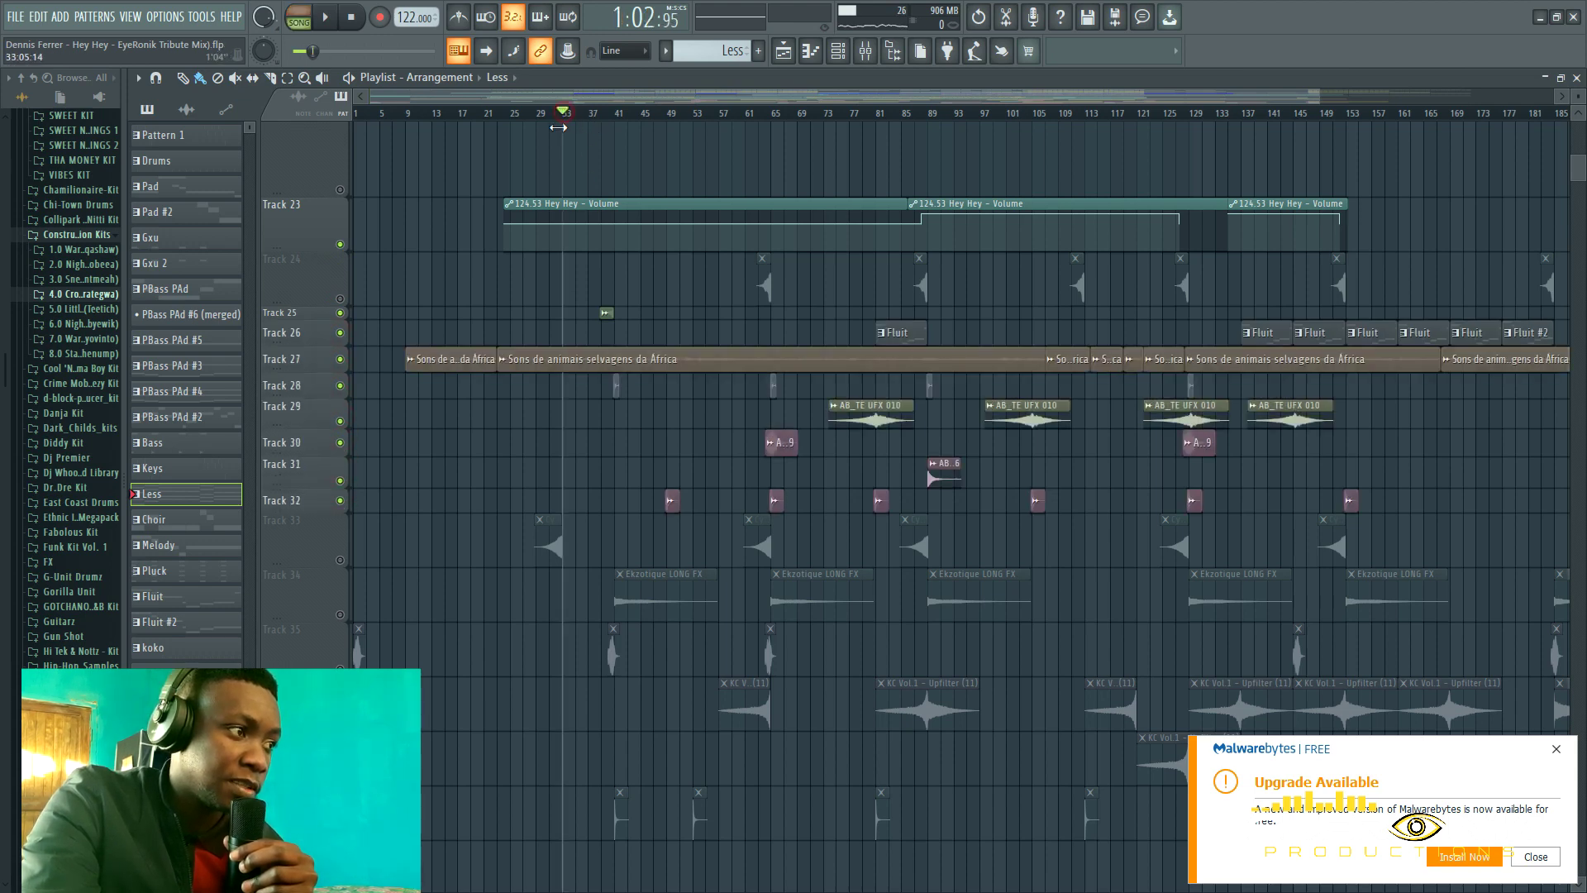
key(space)
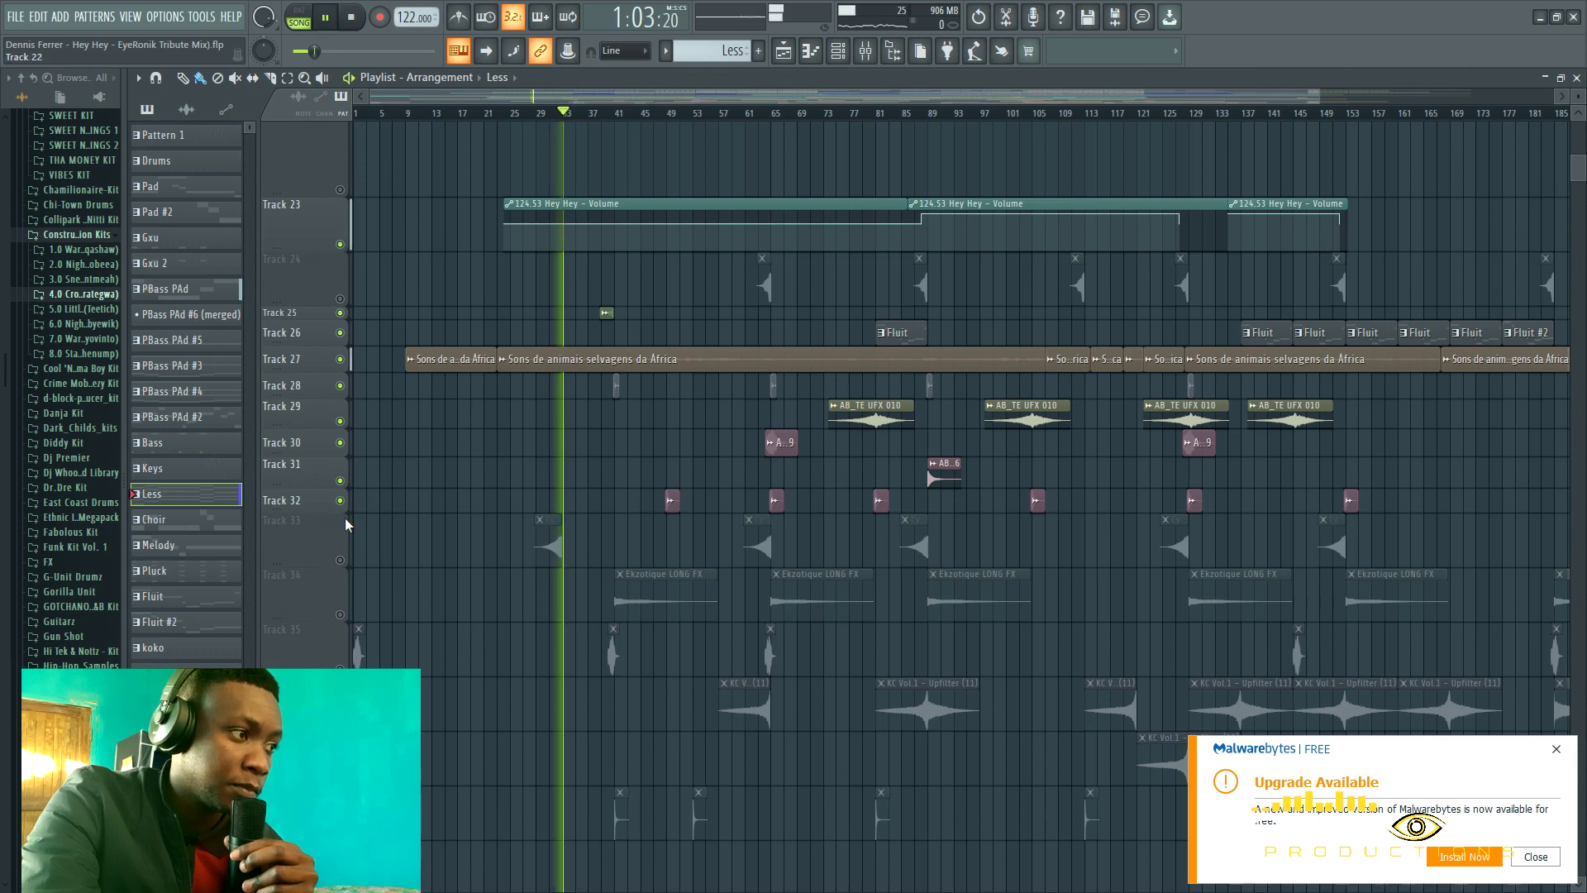
click(339, 560)
click(340, 665)
click(340, 724)
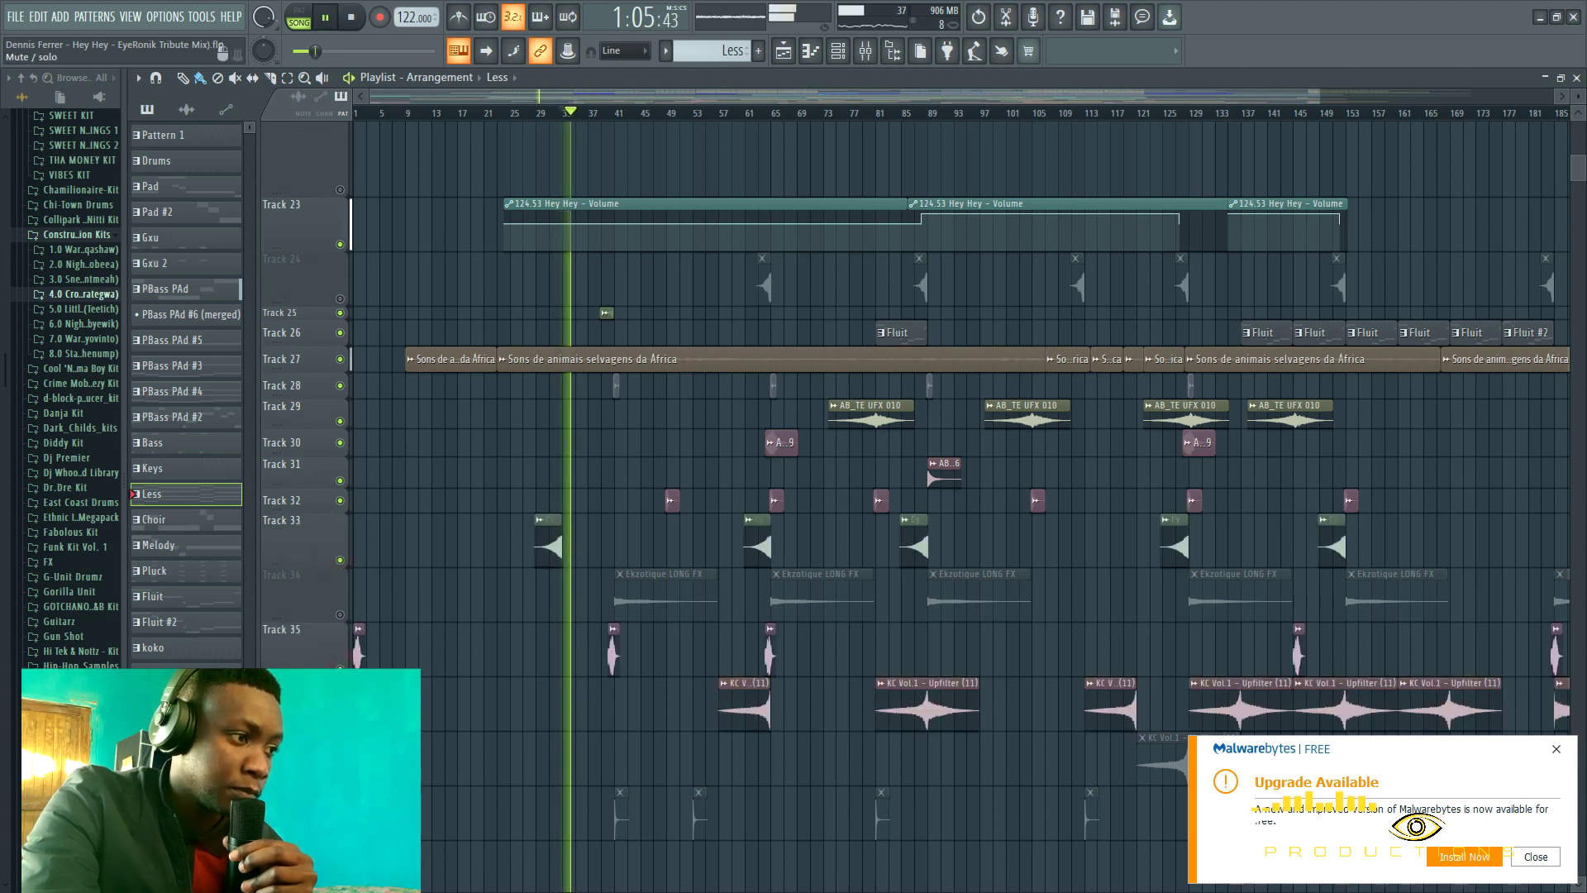
scroll(351, 566, down, 5)
click(340, 560)
click(339, 505)
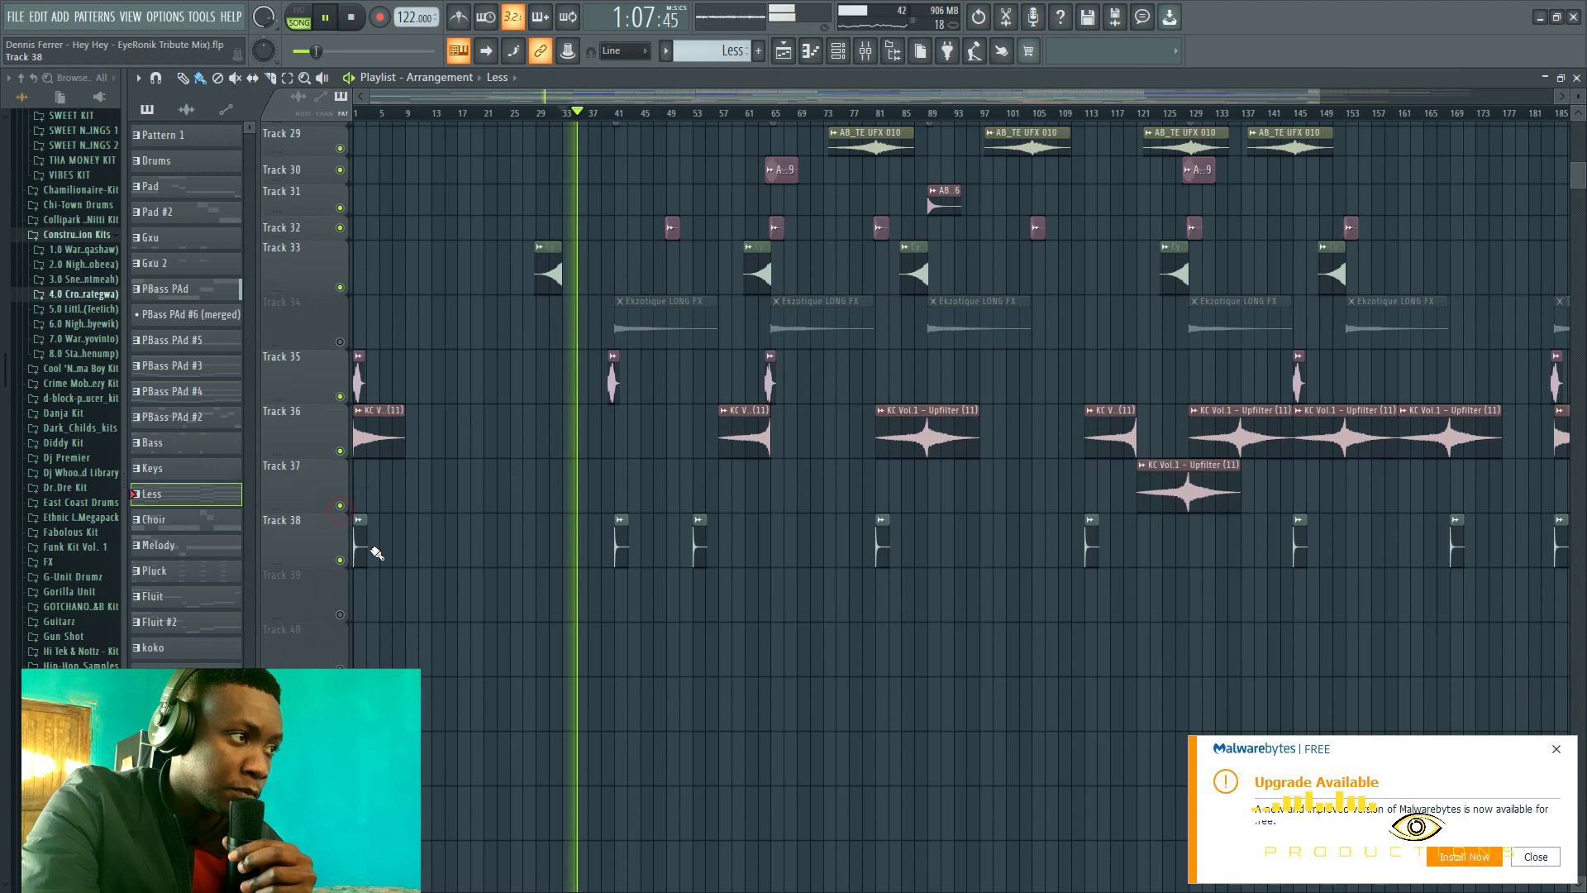
click(341, 344)
Look over the playlist tracks while the combined PBass PAd, Choir, Less and effect layers play, and stop playback.
scroll(461, 479, up, 15)
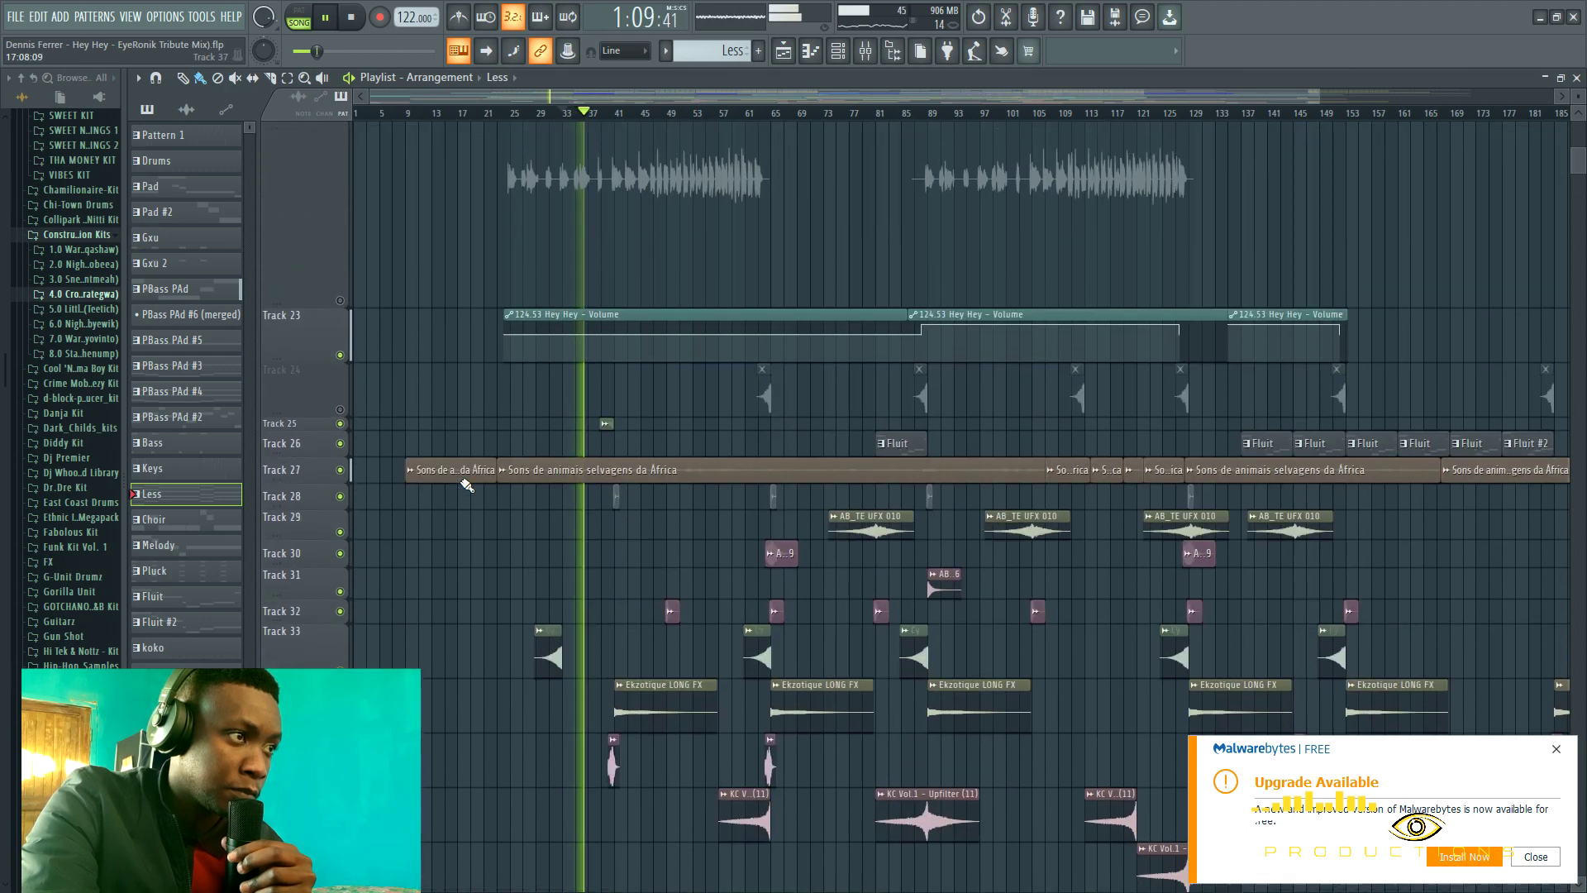
scroll(463, 479, up, 7)
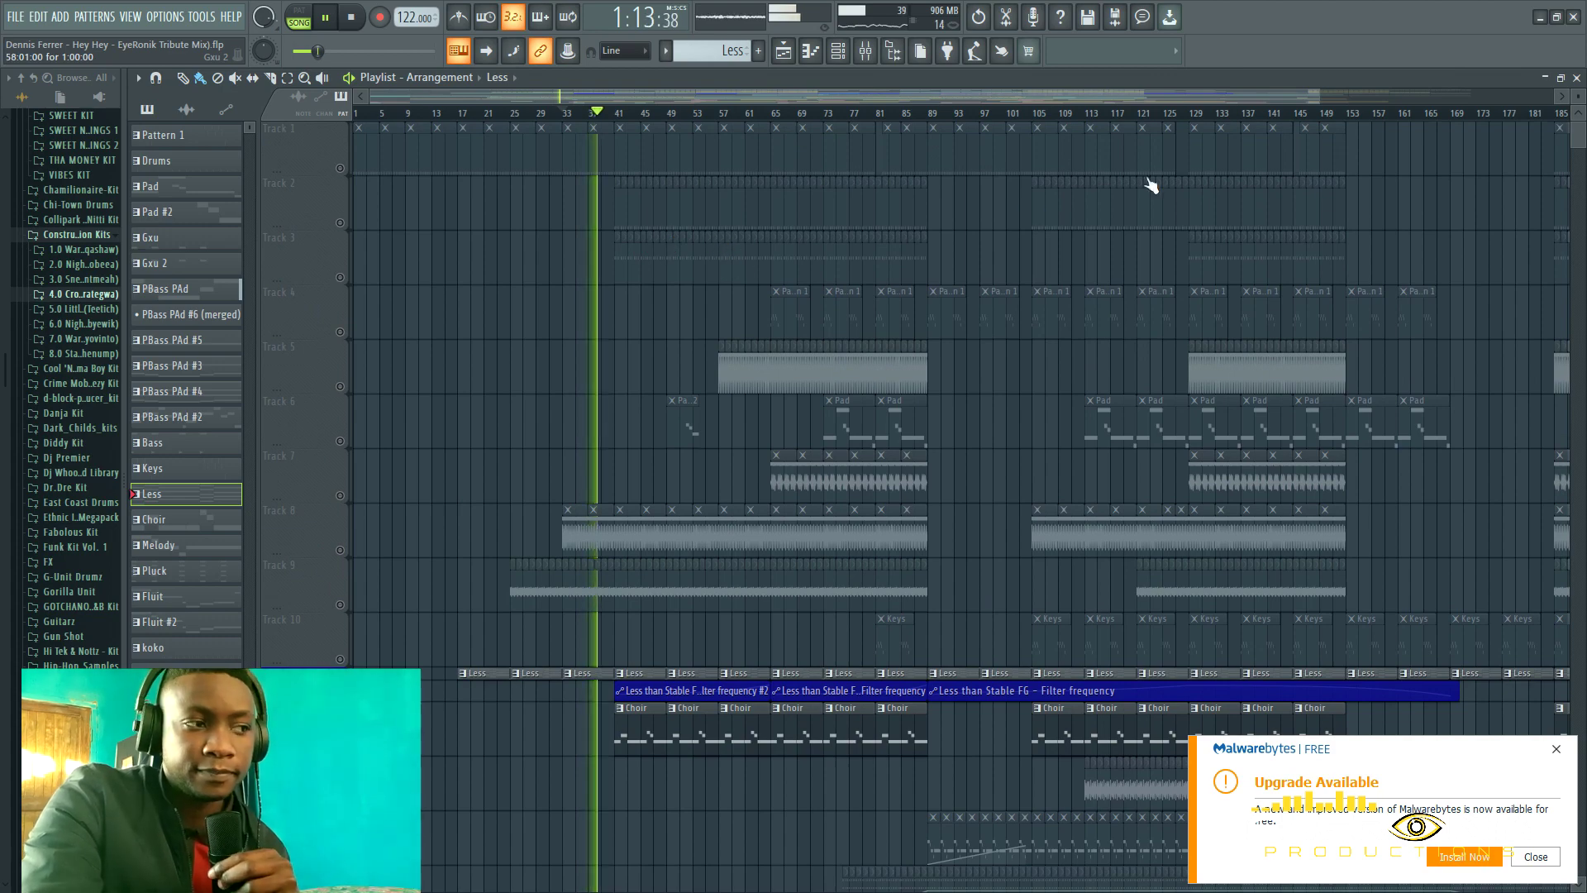
scroll(1505, 235, down, 5)
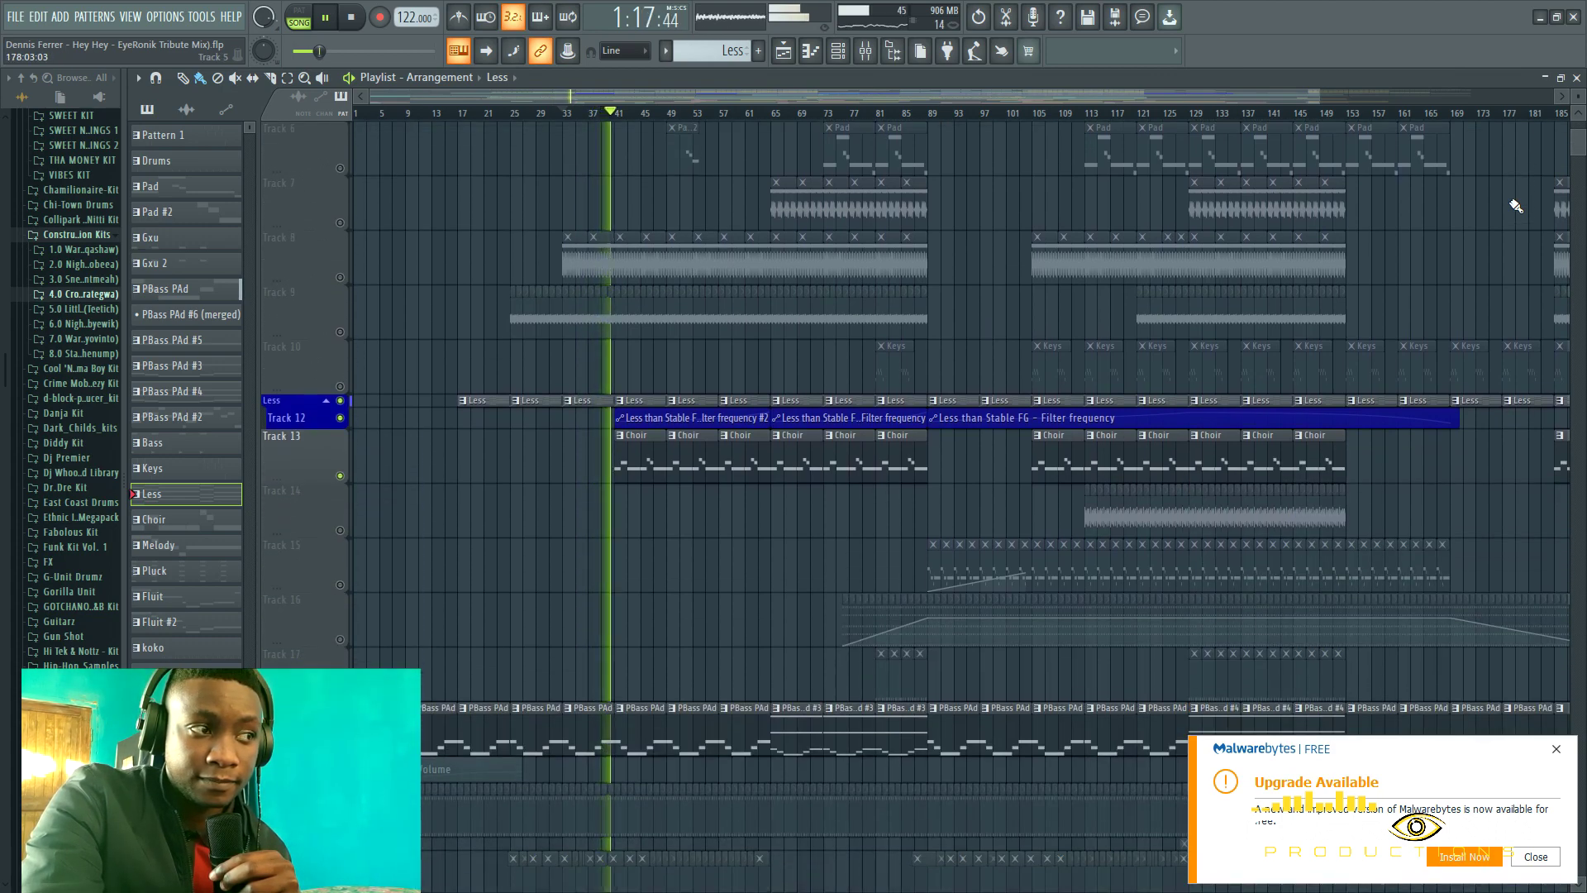
scroll(1515, 206, down, 5)
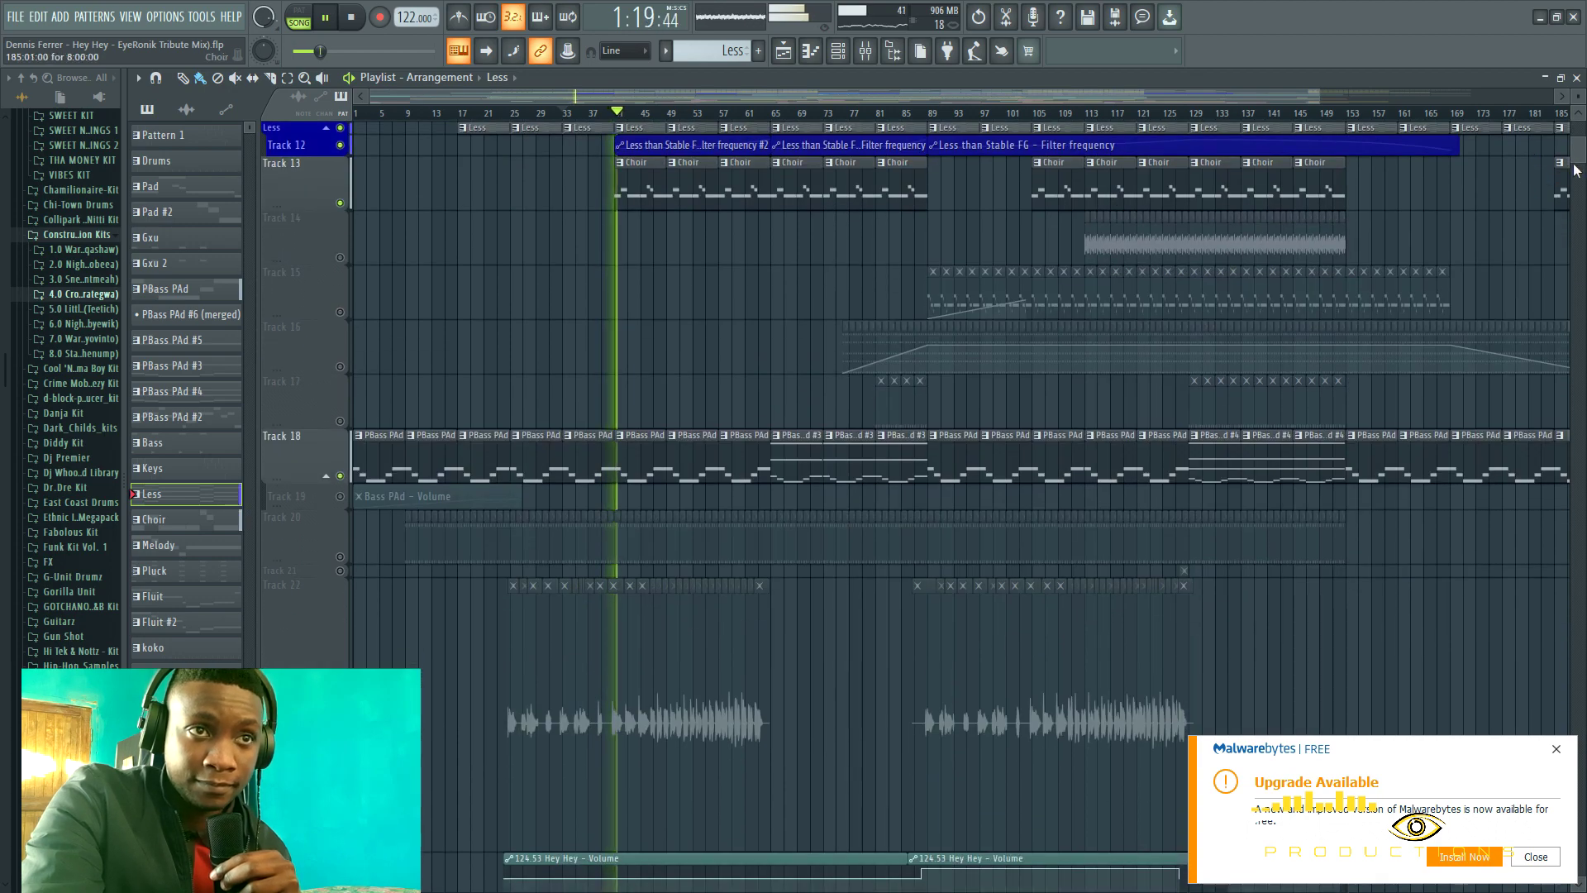
scroll(1573, 174, down, 15)
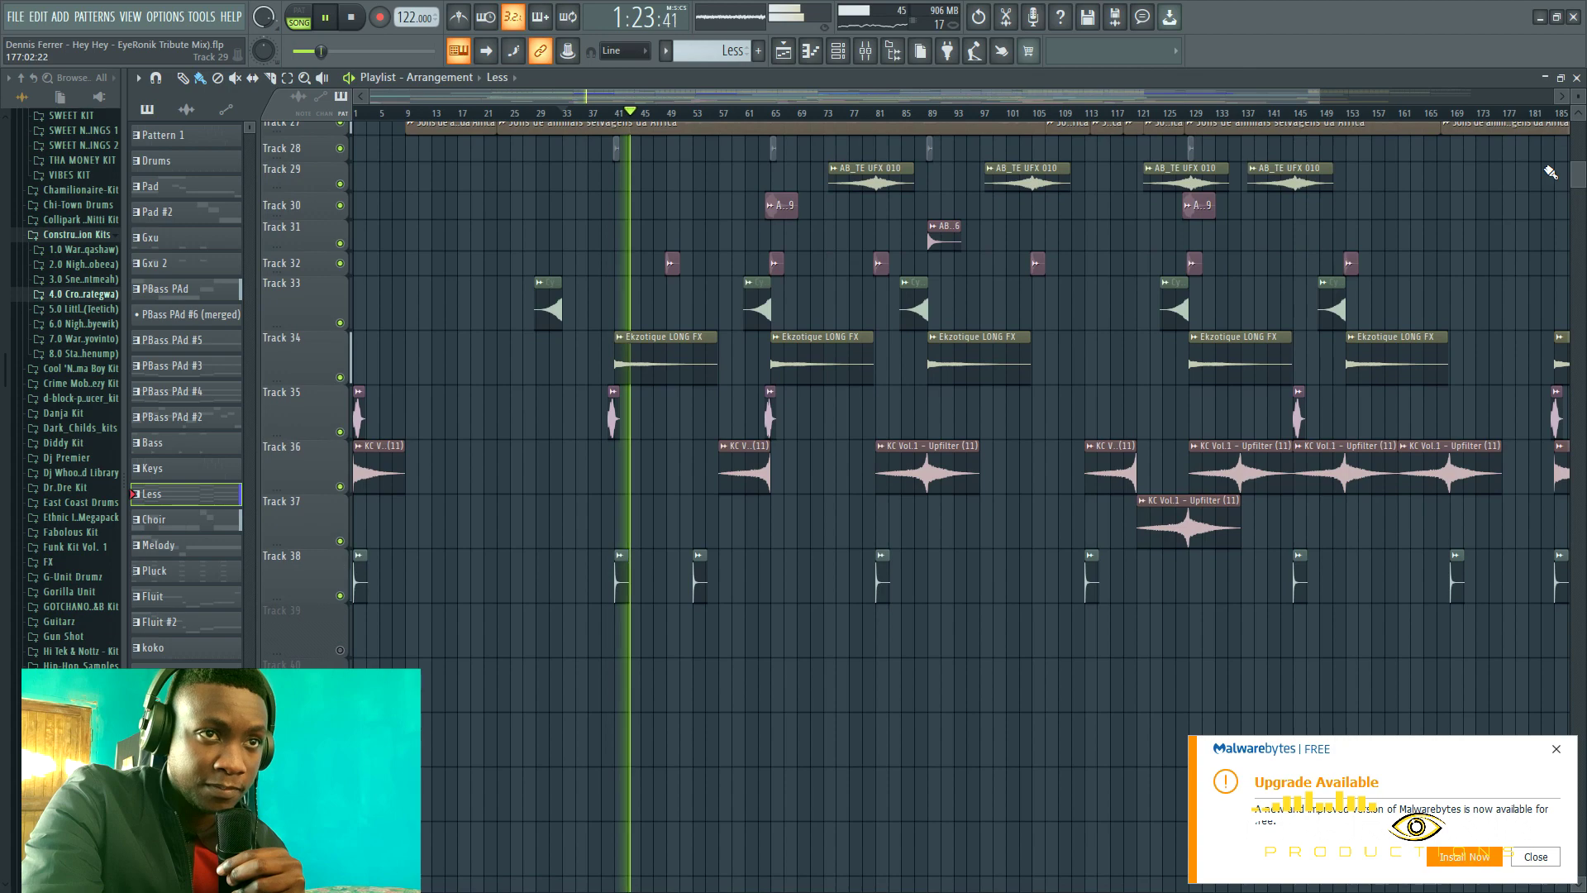
drag(1577, 174, 1581, 144)
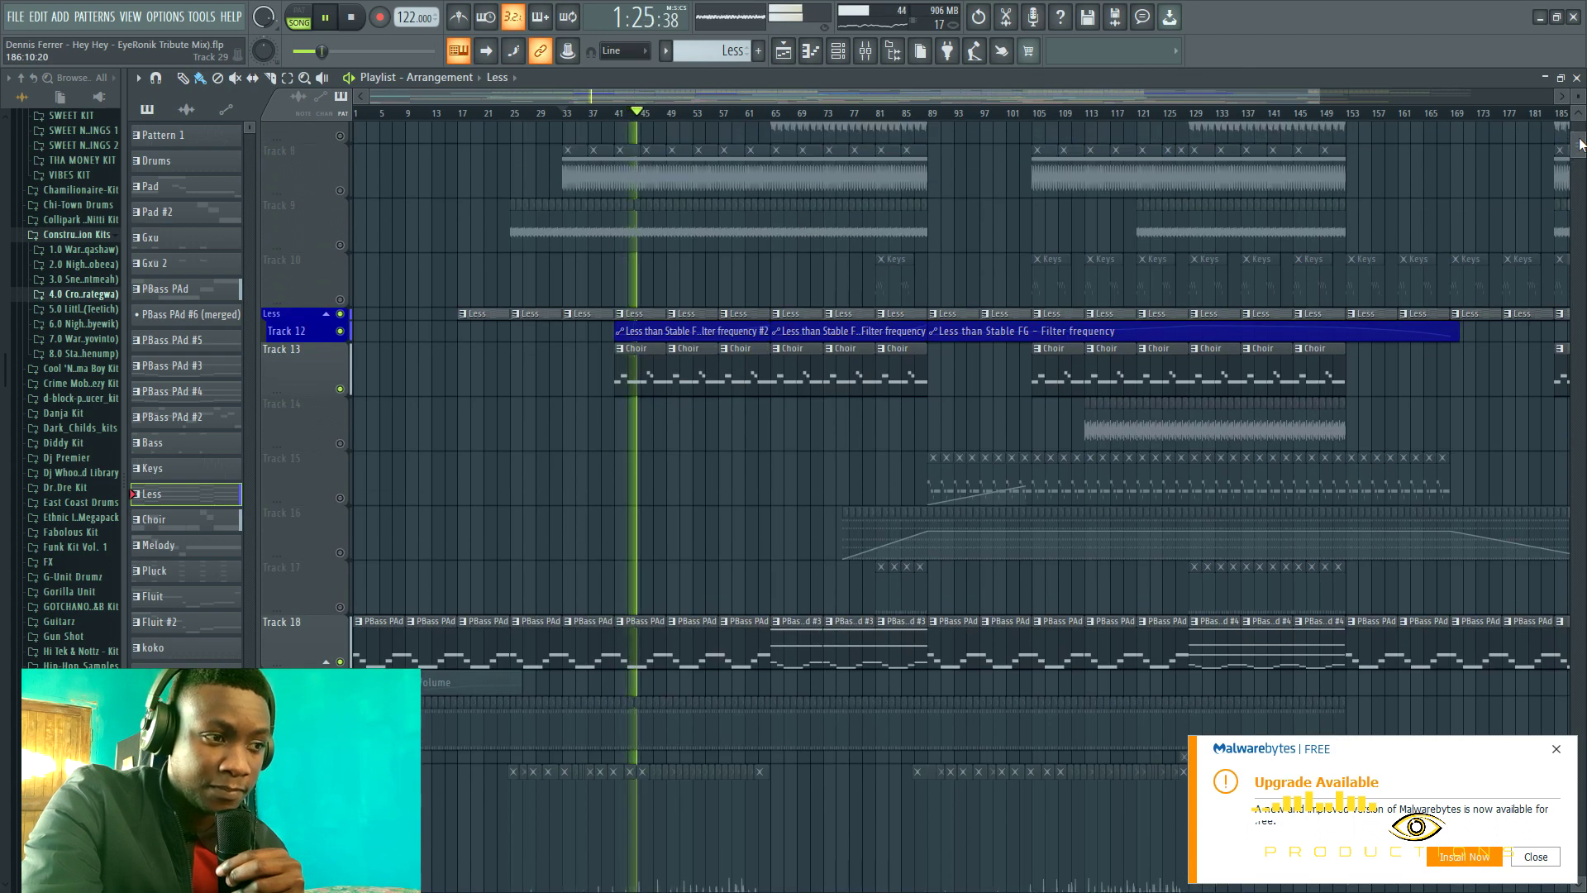
drag(1579, 144, 1581, 120)
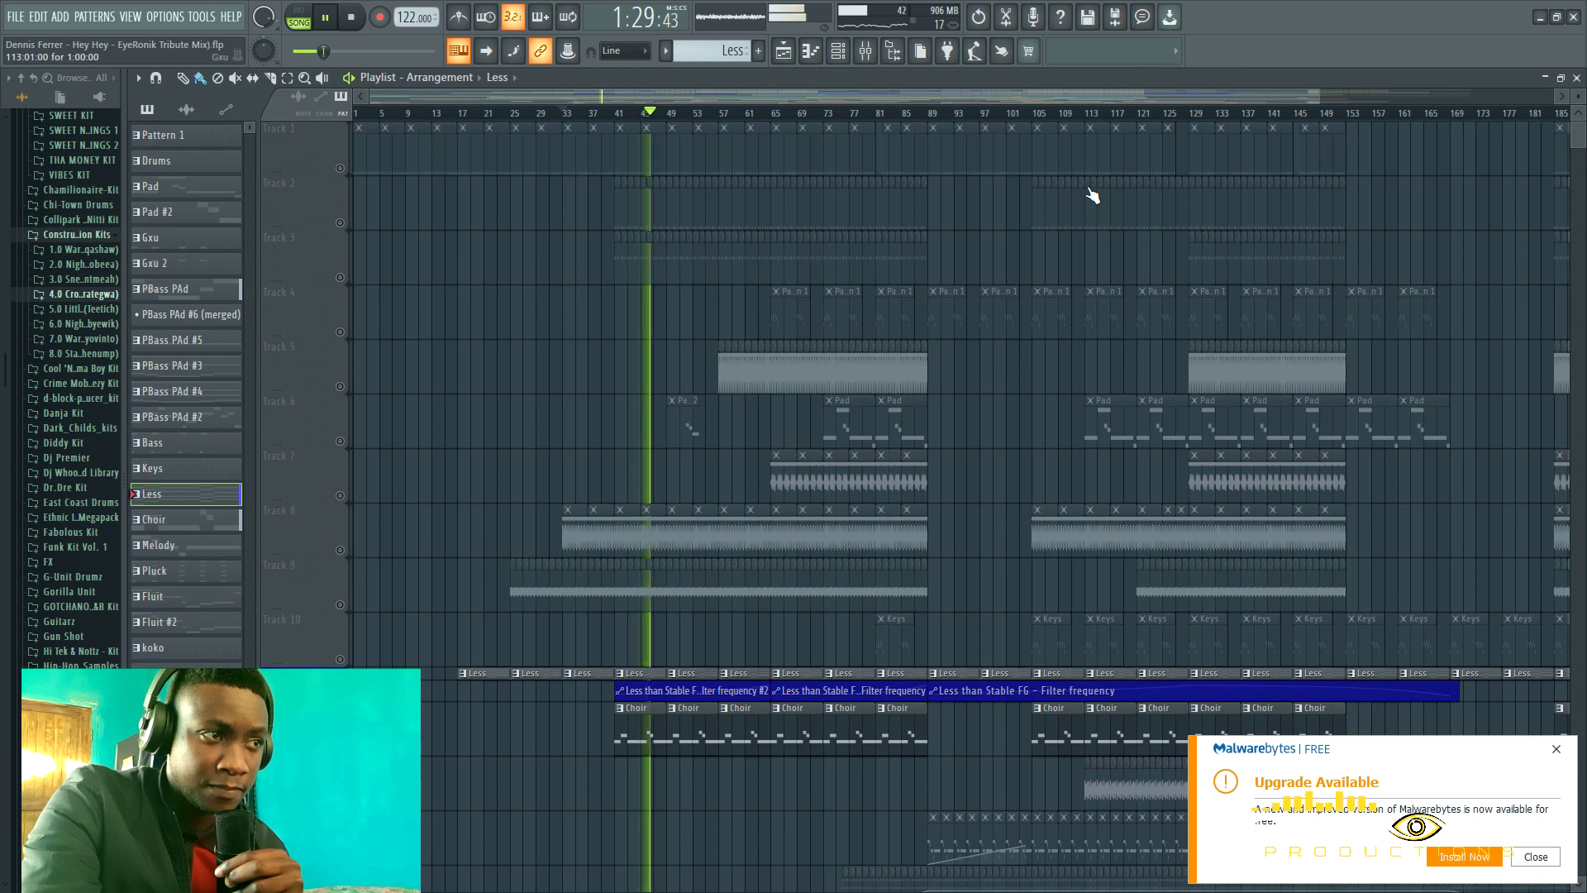
click(353, 20)
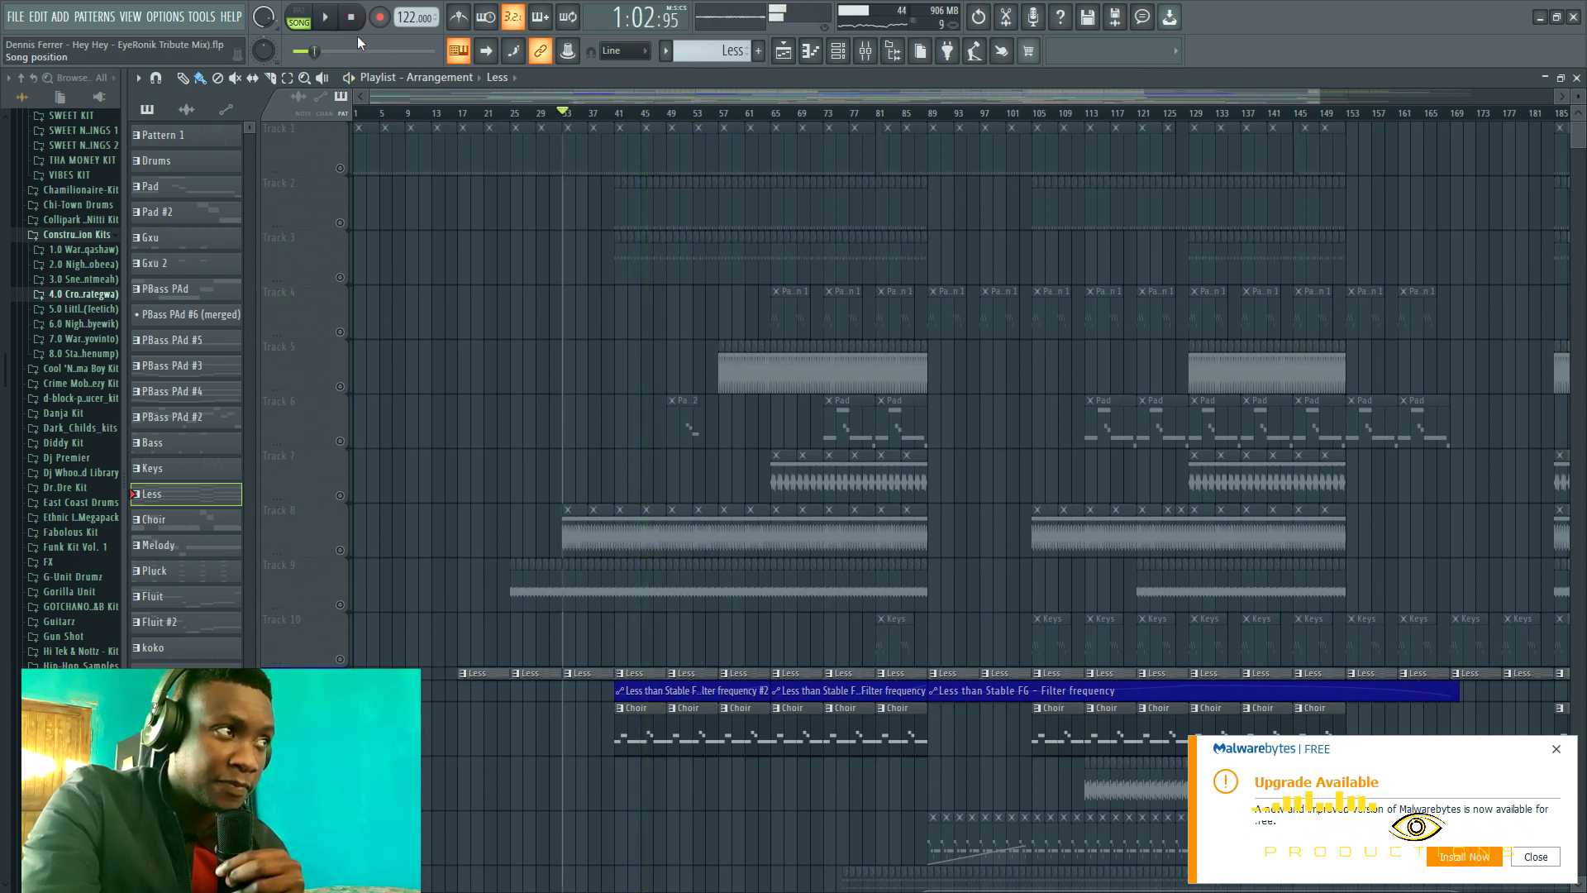
Unmute Track 6, open its Pad #2 clip in the piano roll, and play that pattern in pattern mode.
click(339, 442)
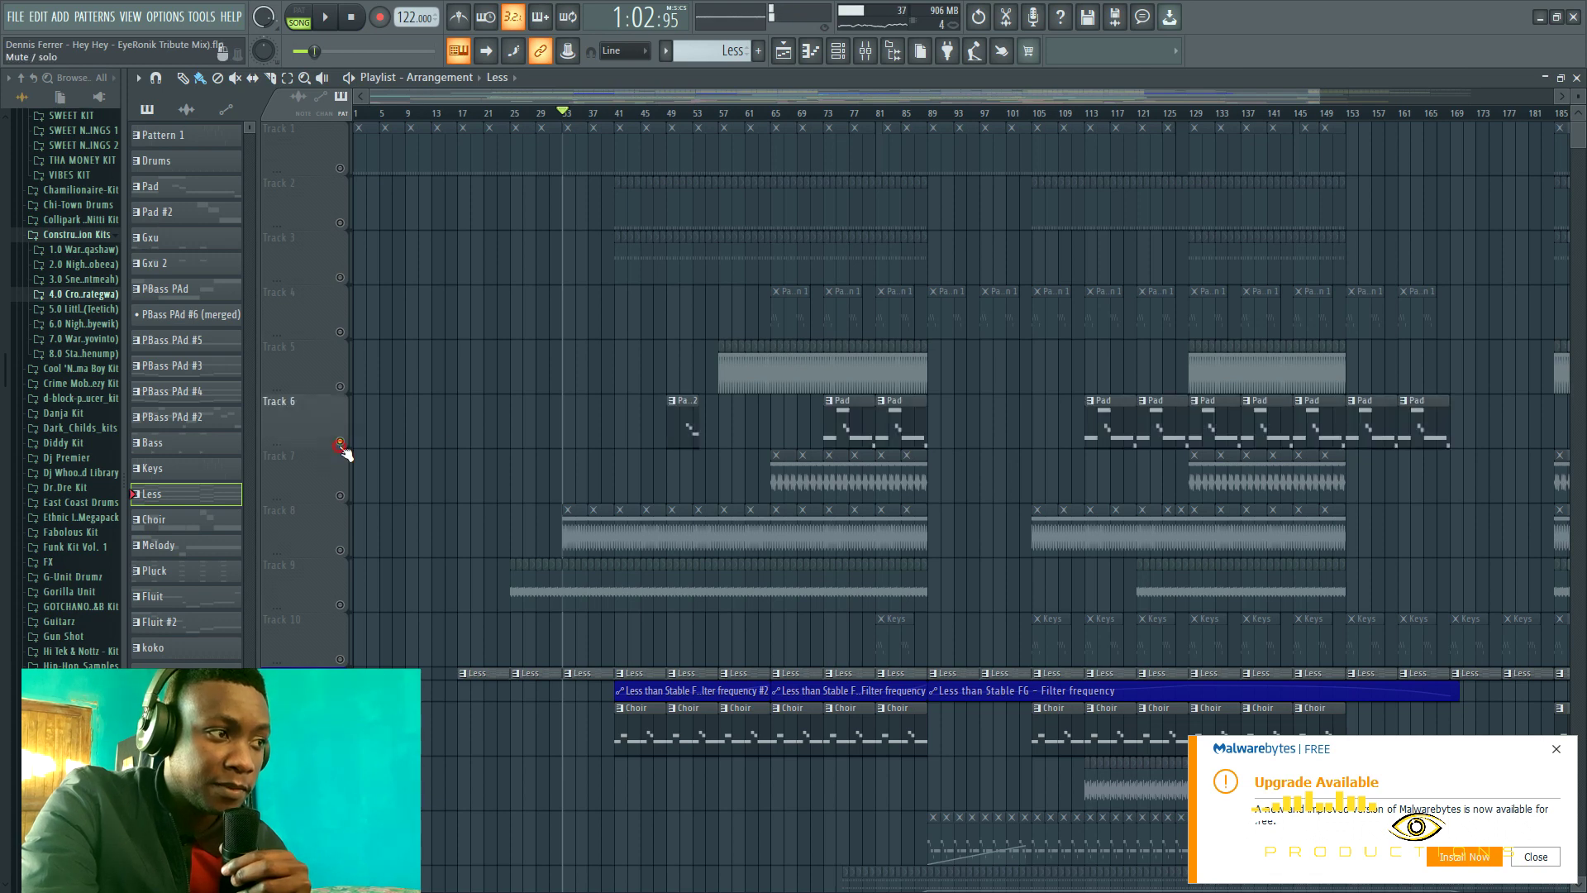
double_click(683, 429)
drag(715, 97, 389, 89)
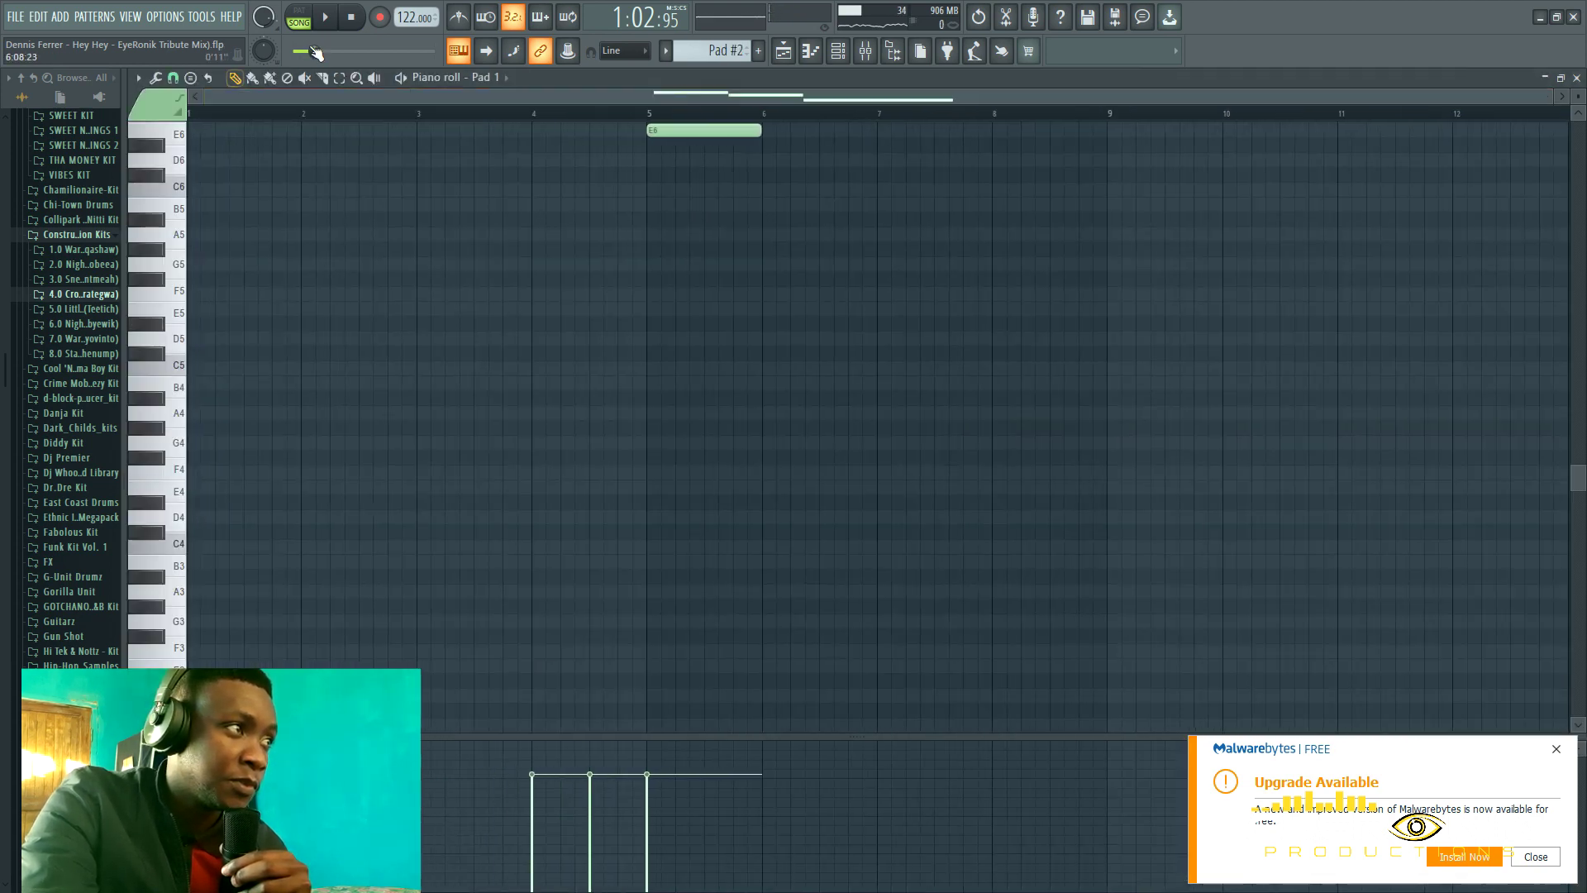
click(300, 18)
click(326, 17)
scroll(914, 166, up, 5)
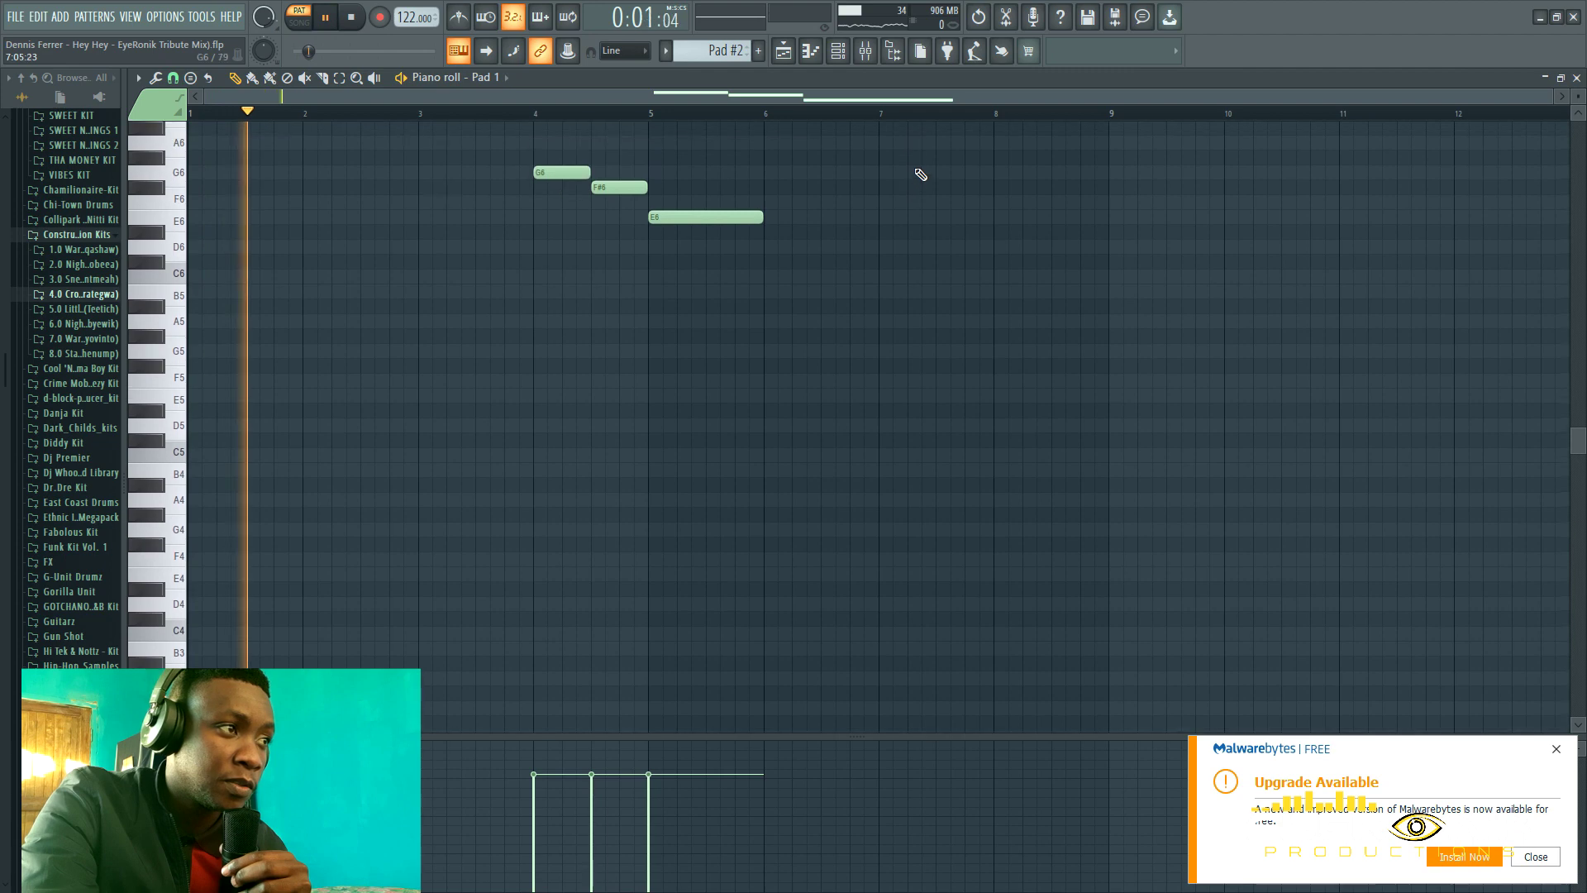
Open the Pad clip on Track 6 in the piano roll, listen to its melody, return to the playlist and stop playback.
key(F5)
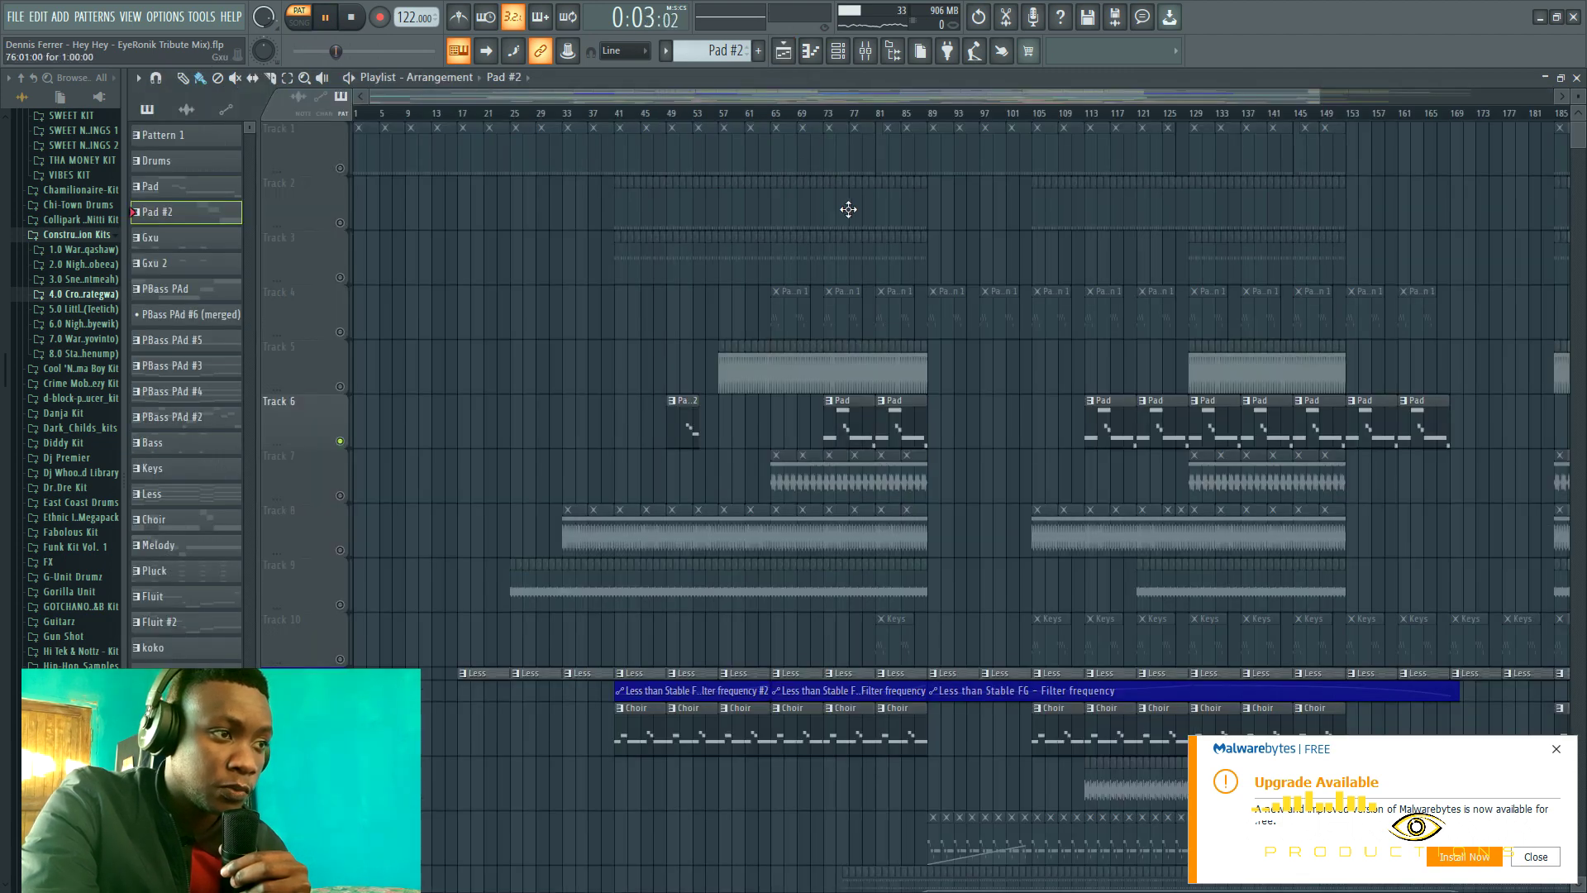
double_click(874, 434)
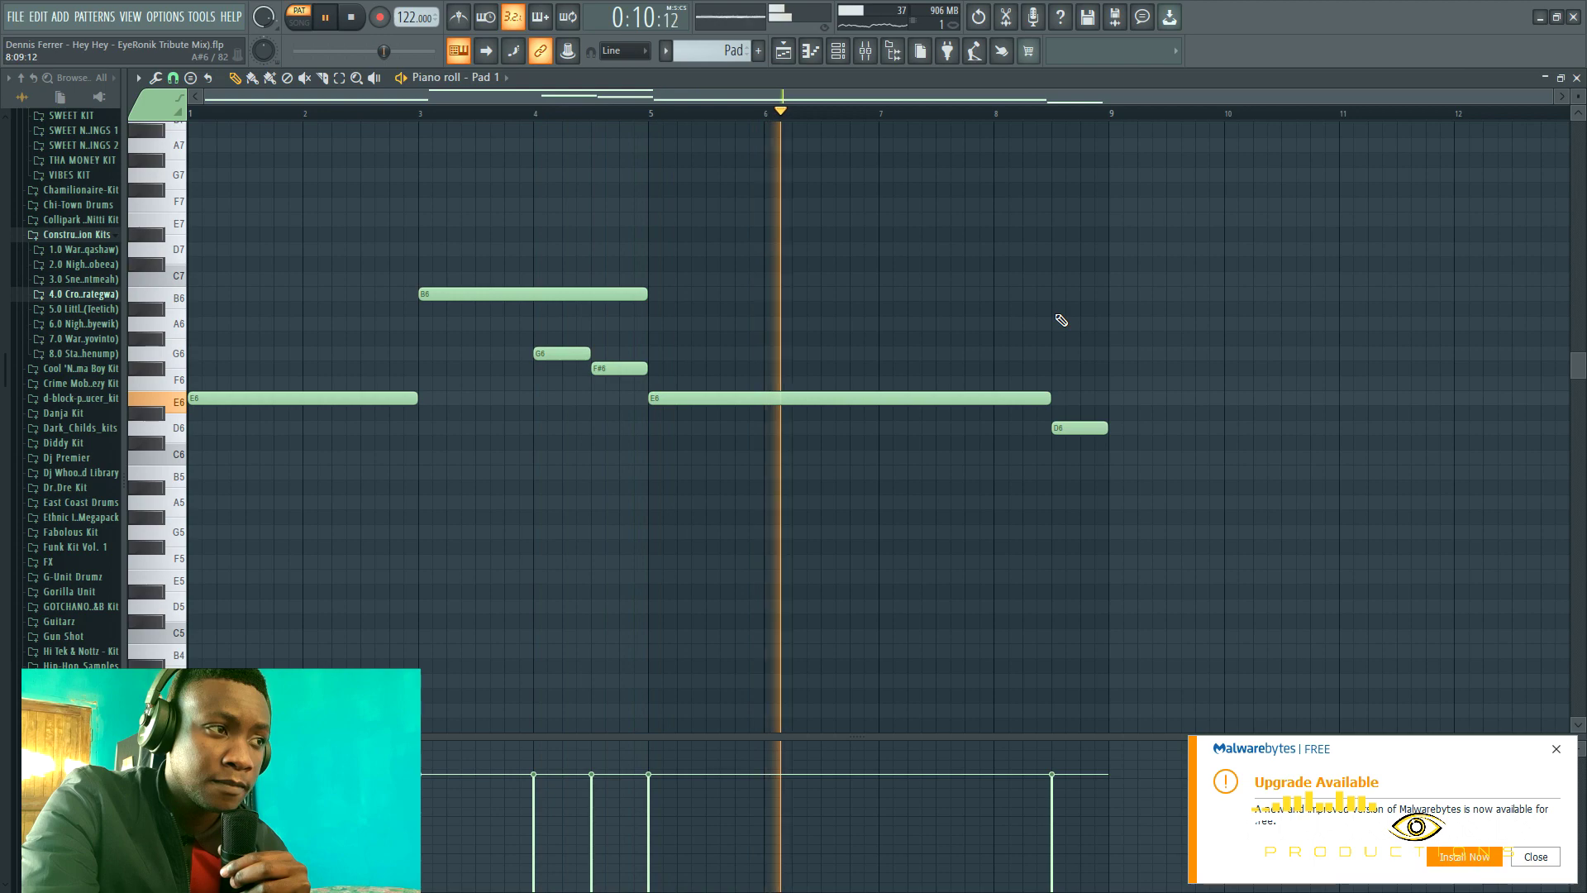
key(F5)
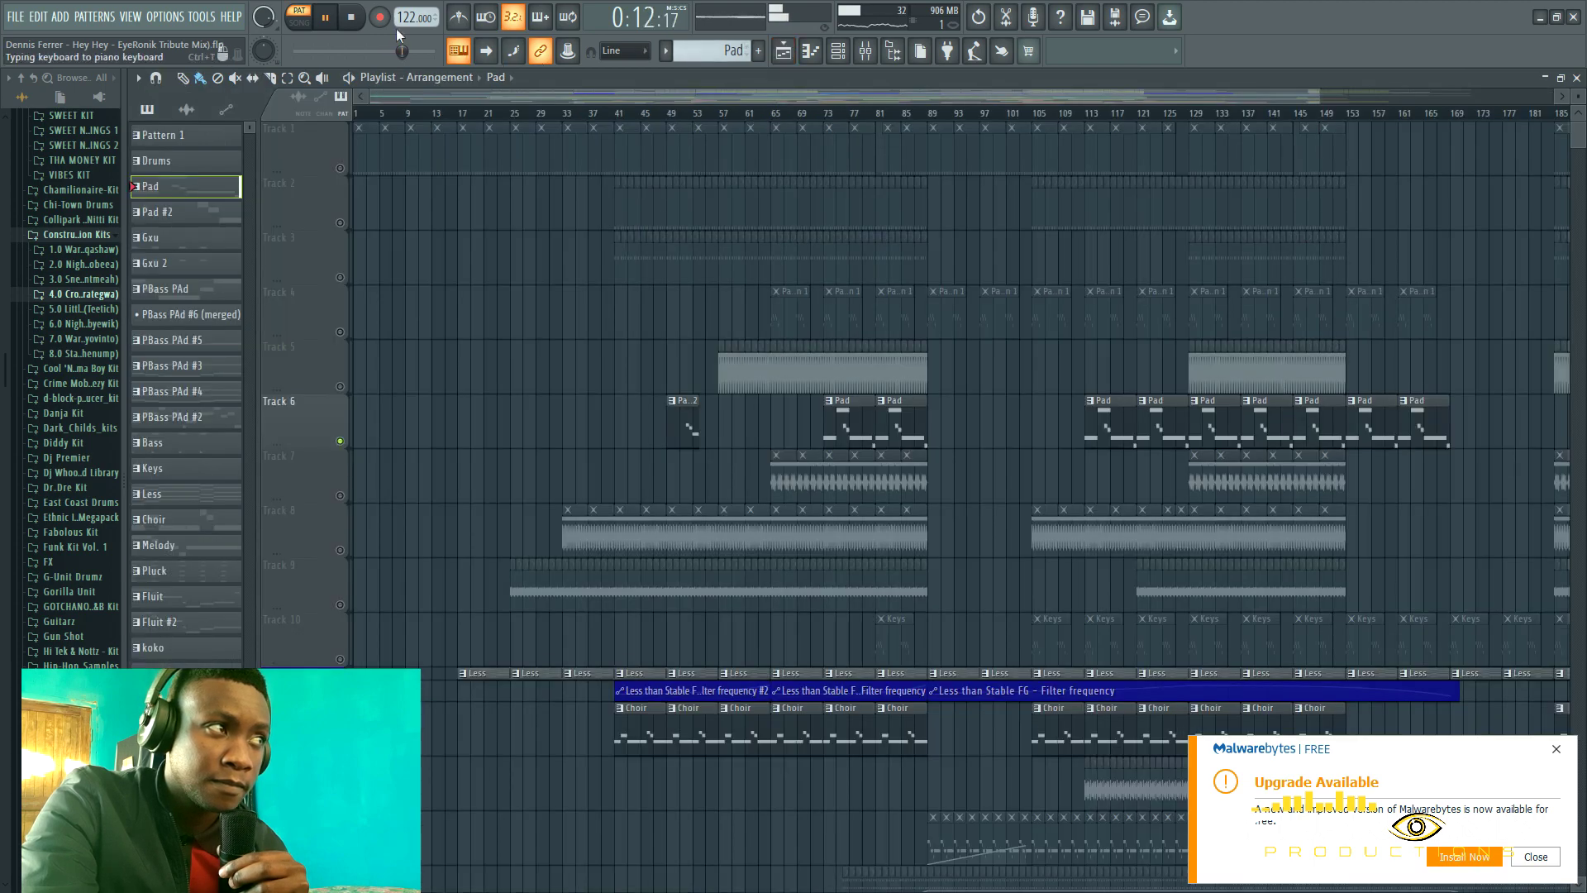
click(348, 23)
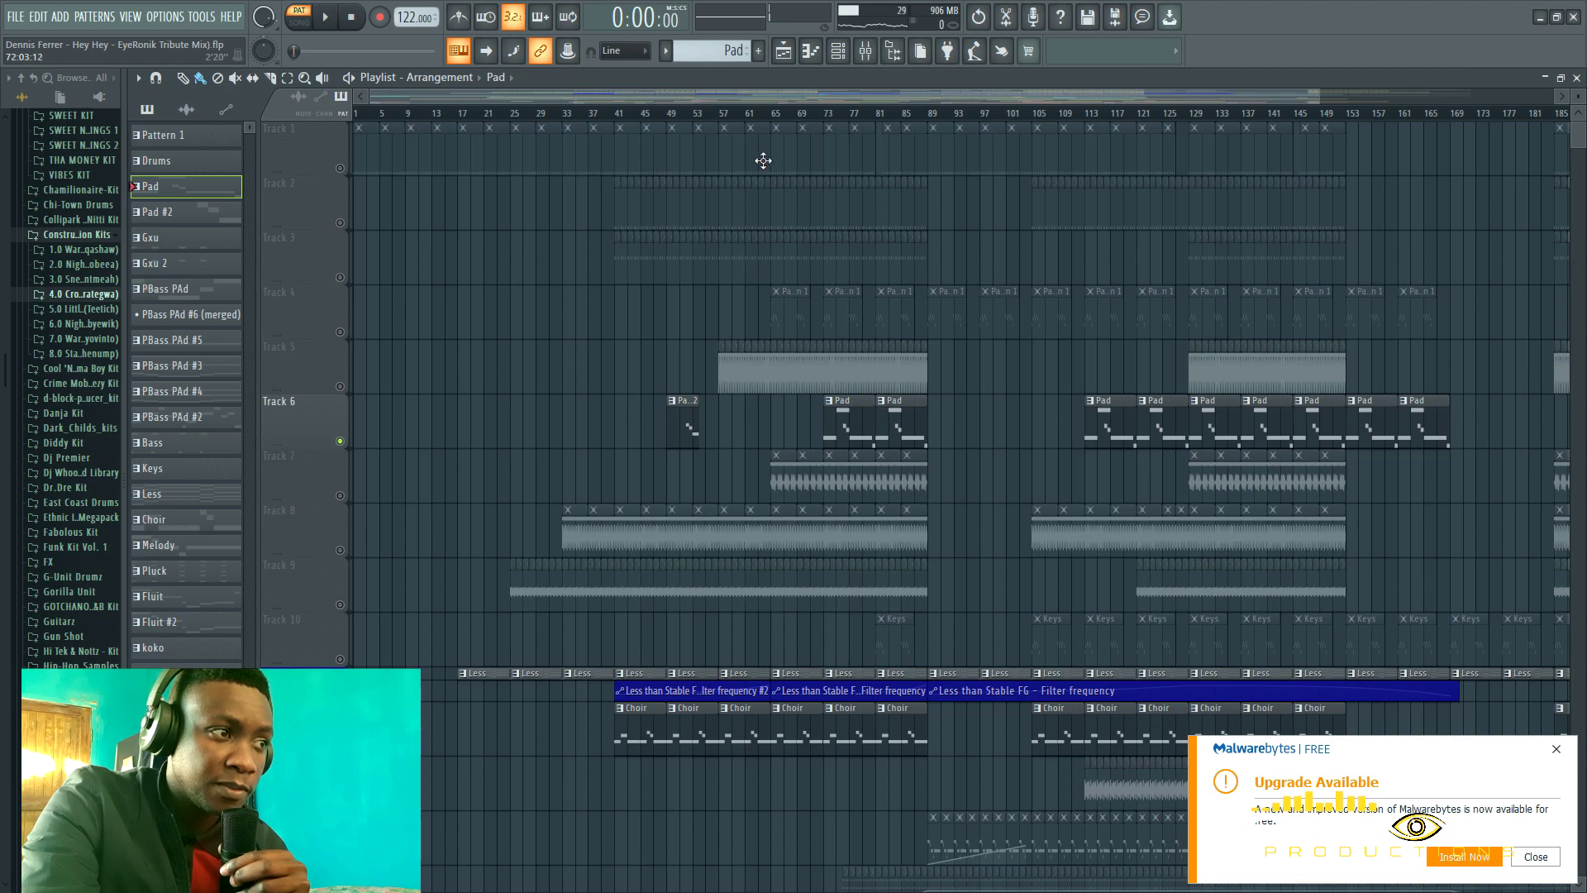
Play the arrangement in song mode from about bar 49, where the Pad #2 clip begins.
click(669, 116)
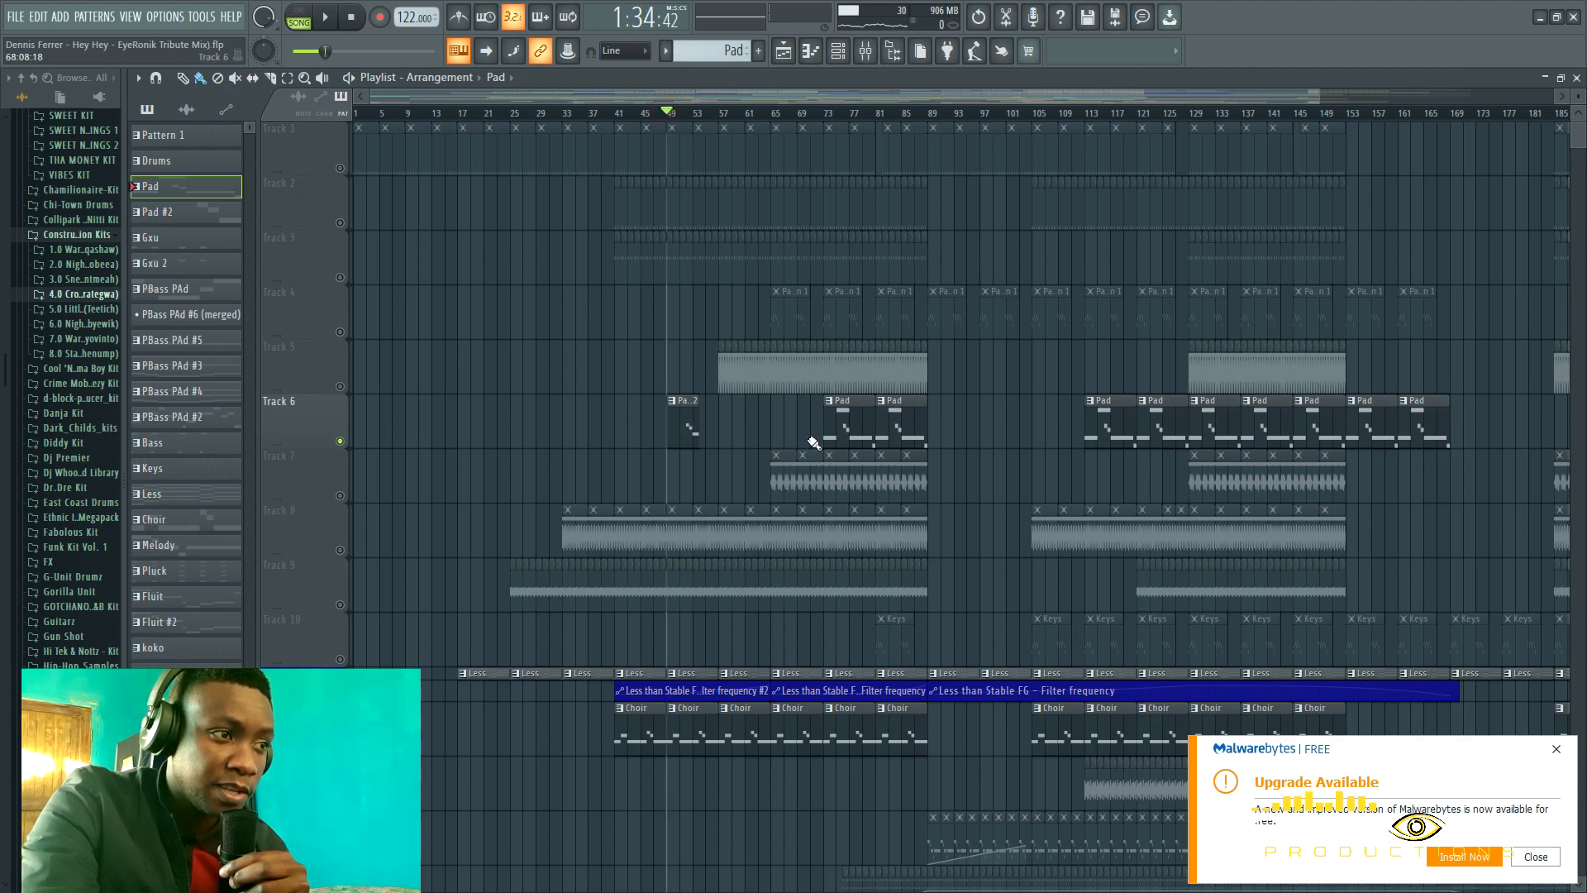
double_click(854, 431)
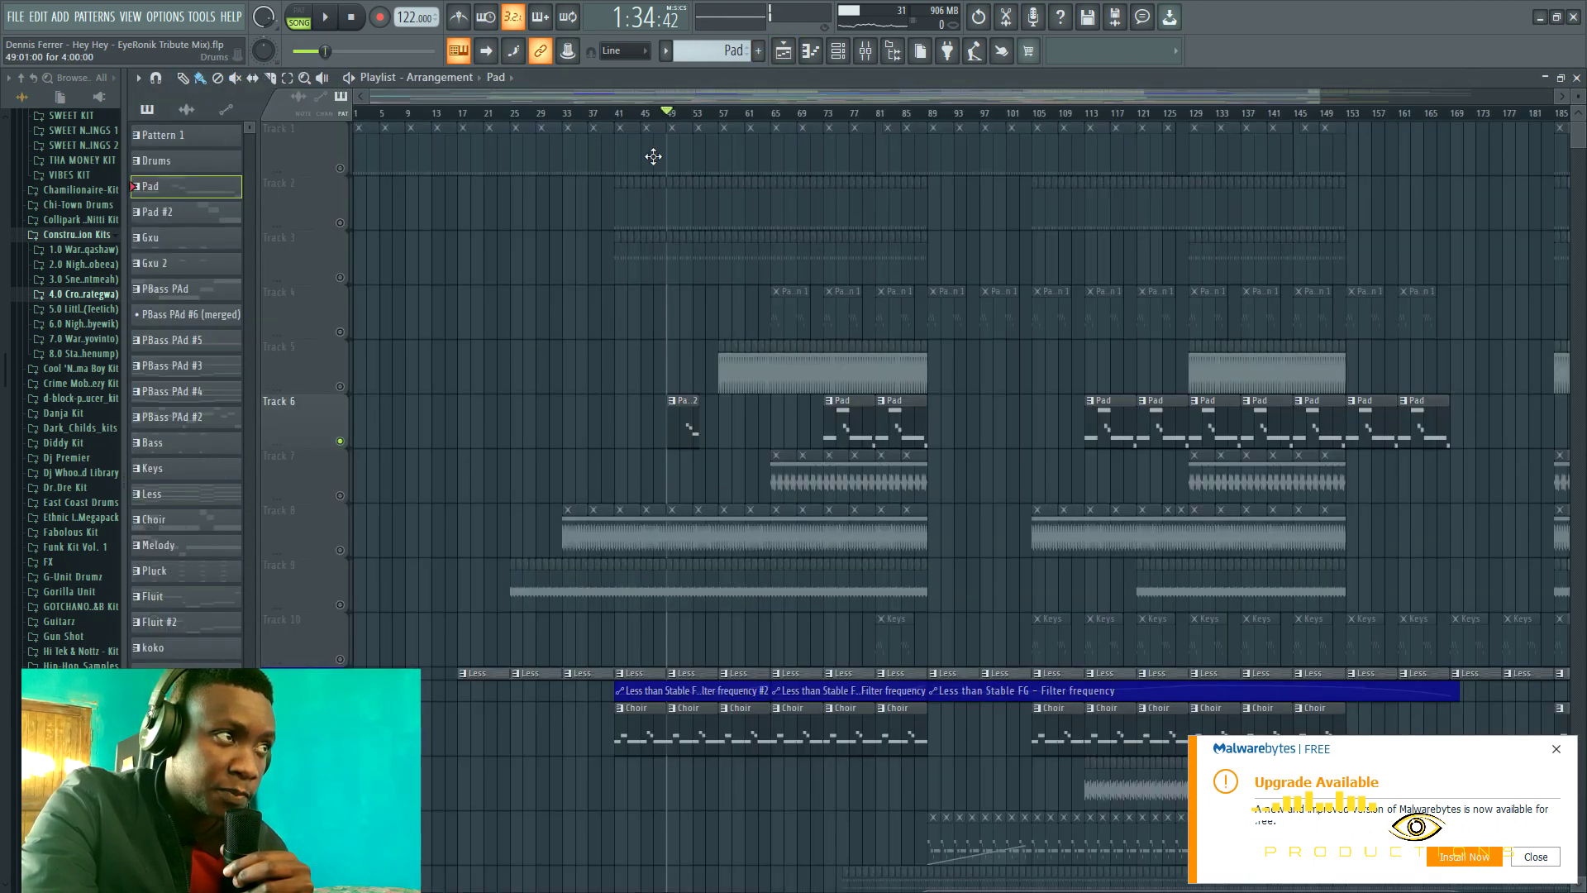
key(space)
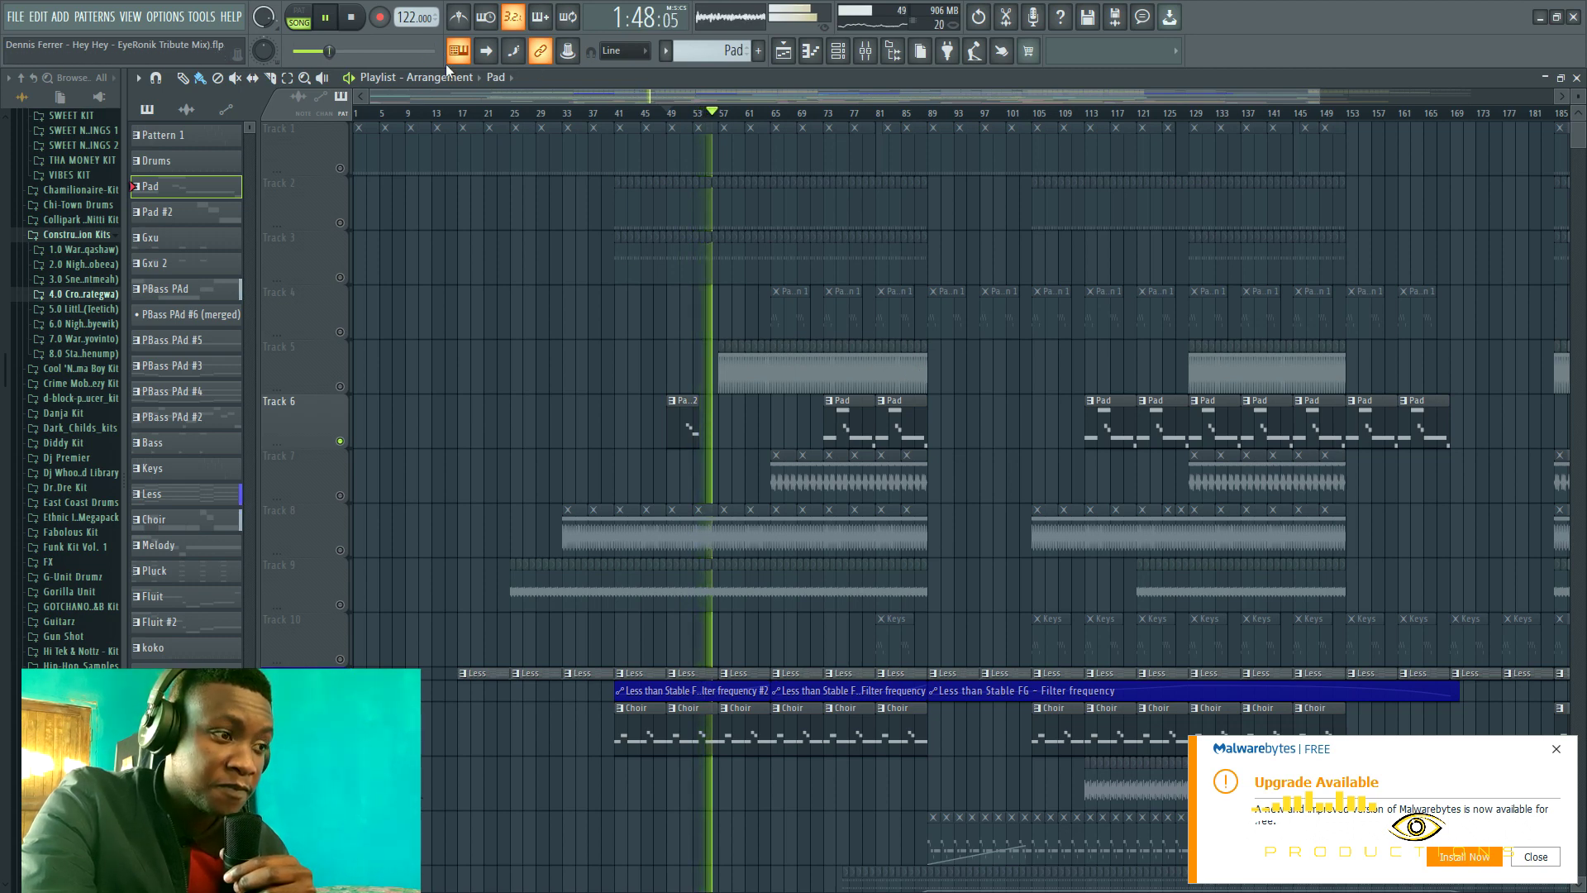
Unmute Tracks 2, 3, 5, 7, 8 and 9 while the song plays.
click(339, 277)
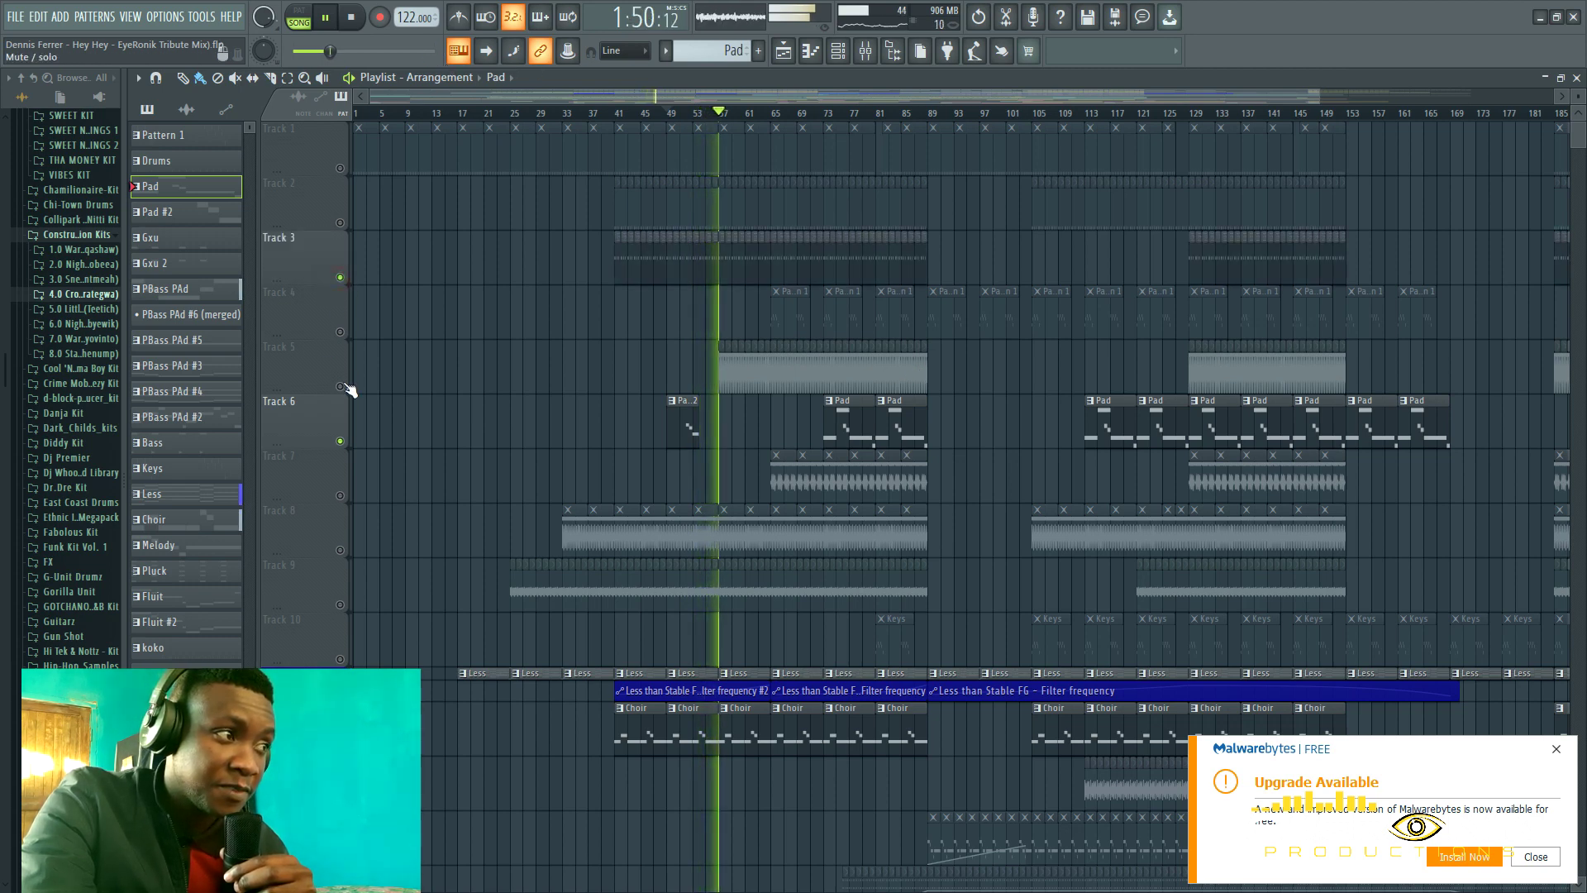
click(340, 386)
click(339, 221)
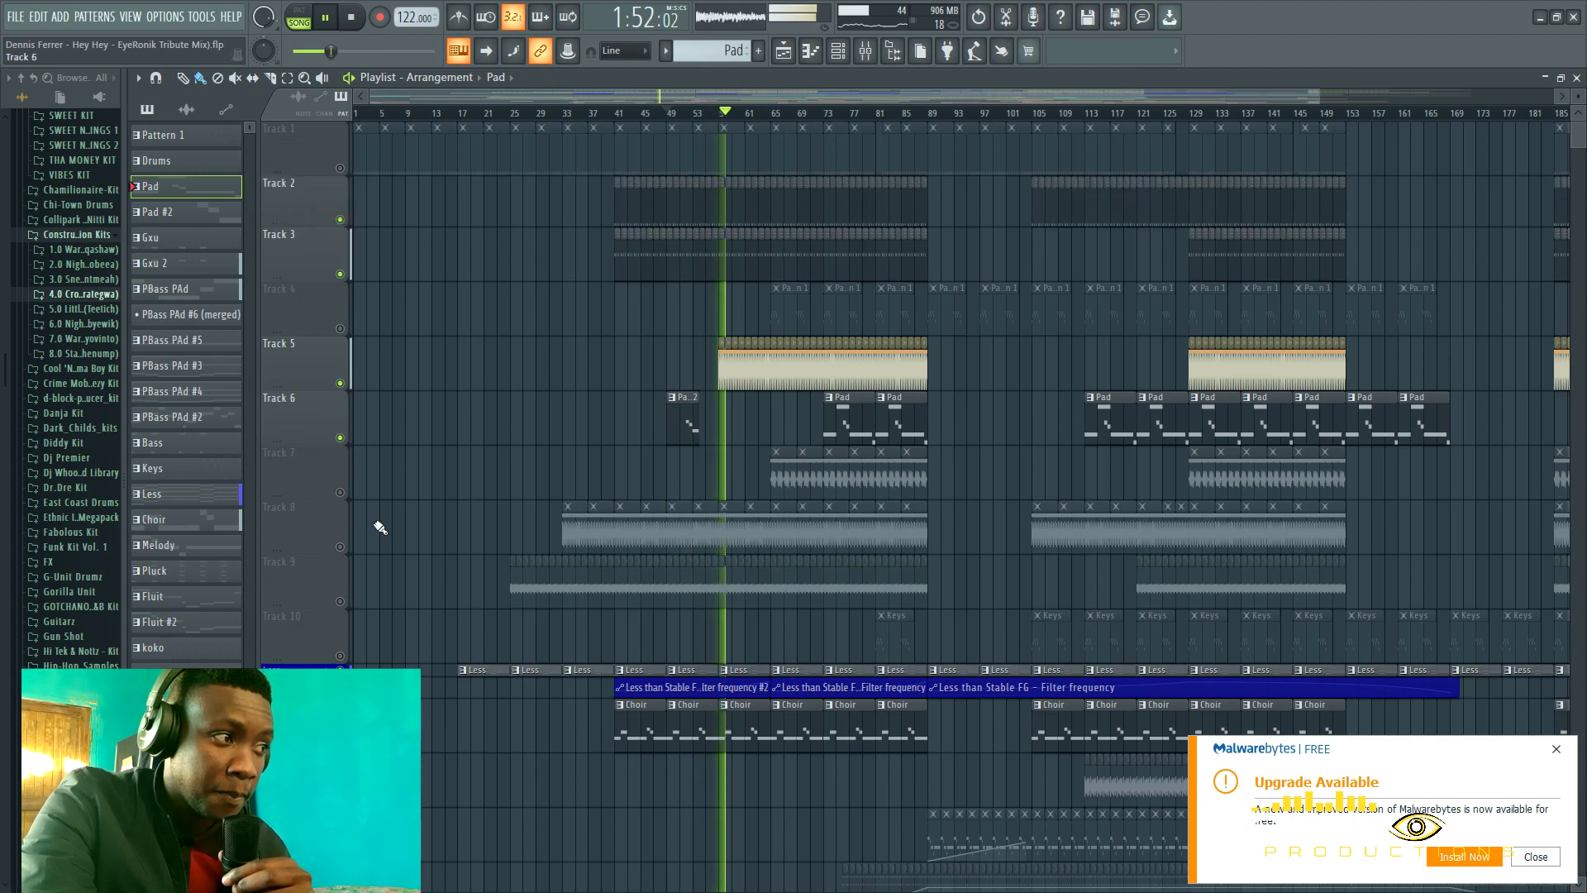
click(340, 492)
click(340, 547)
click(339, 601)
scroll(352, 611, down, 8)
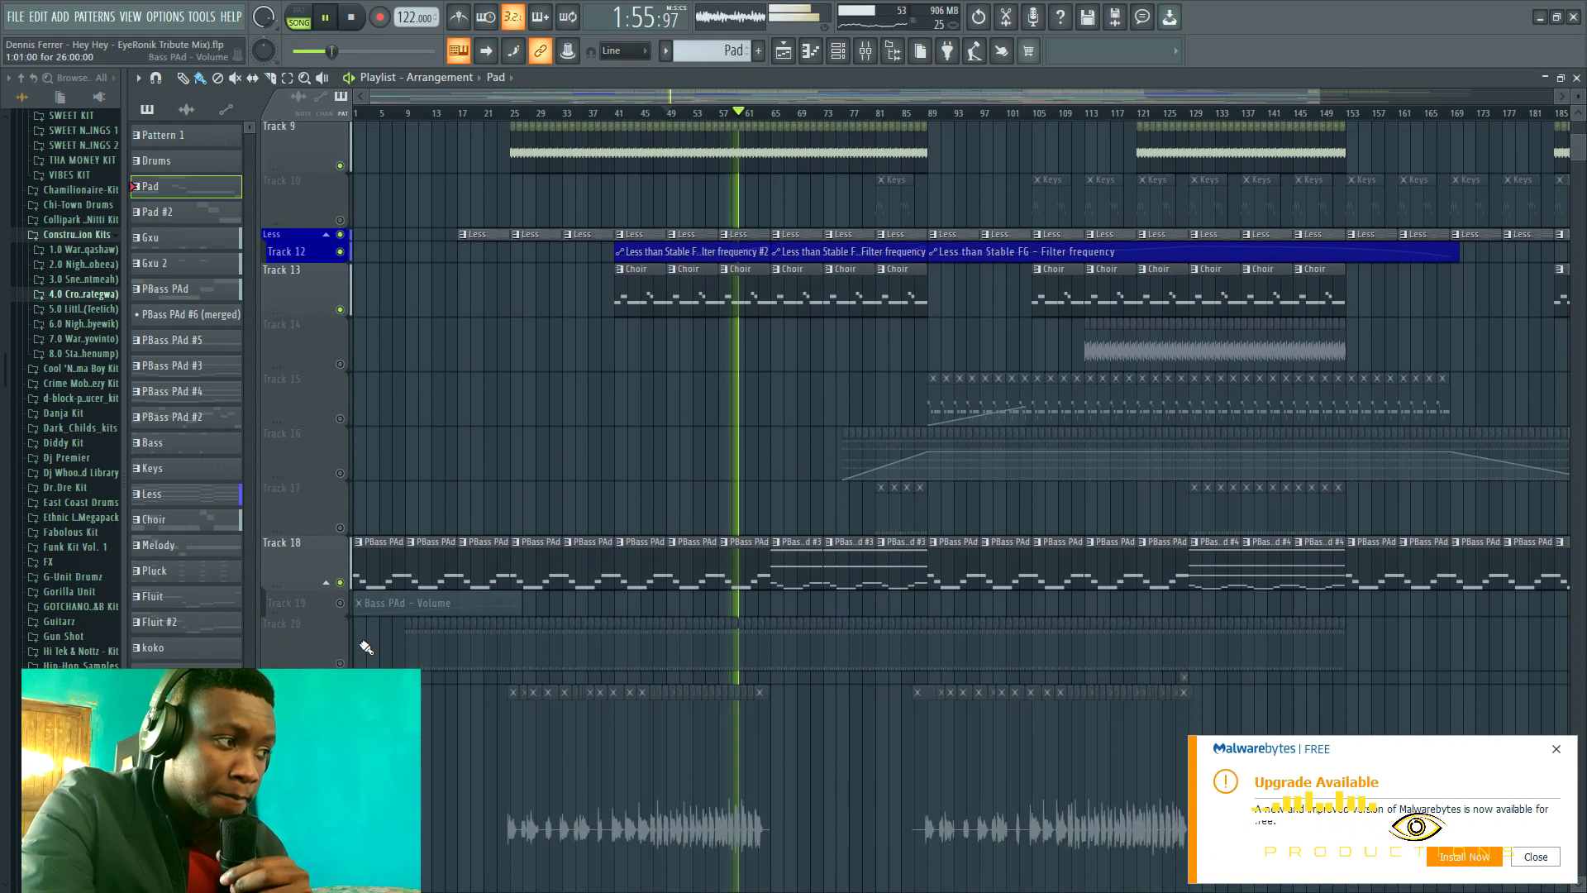
Unmute Tracks 20 and 24 during playback to bring in the bass and the short effect clips.
click(340, 663)
scroll(350, 651, down, 4)
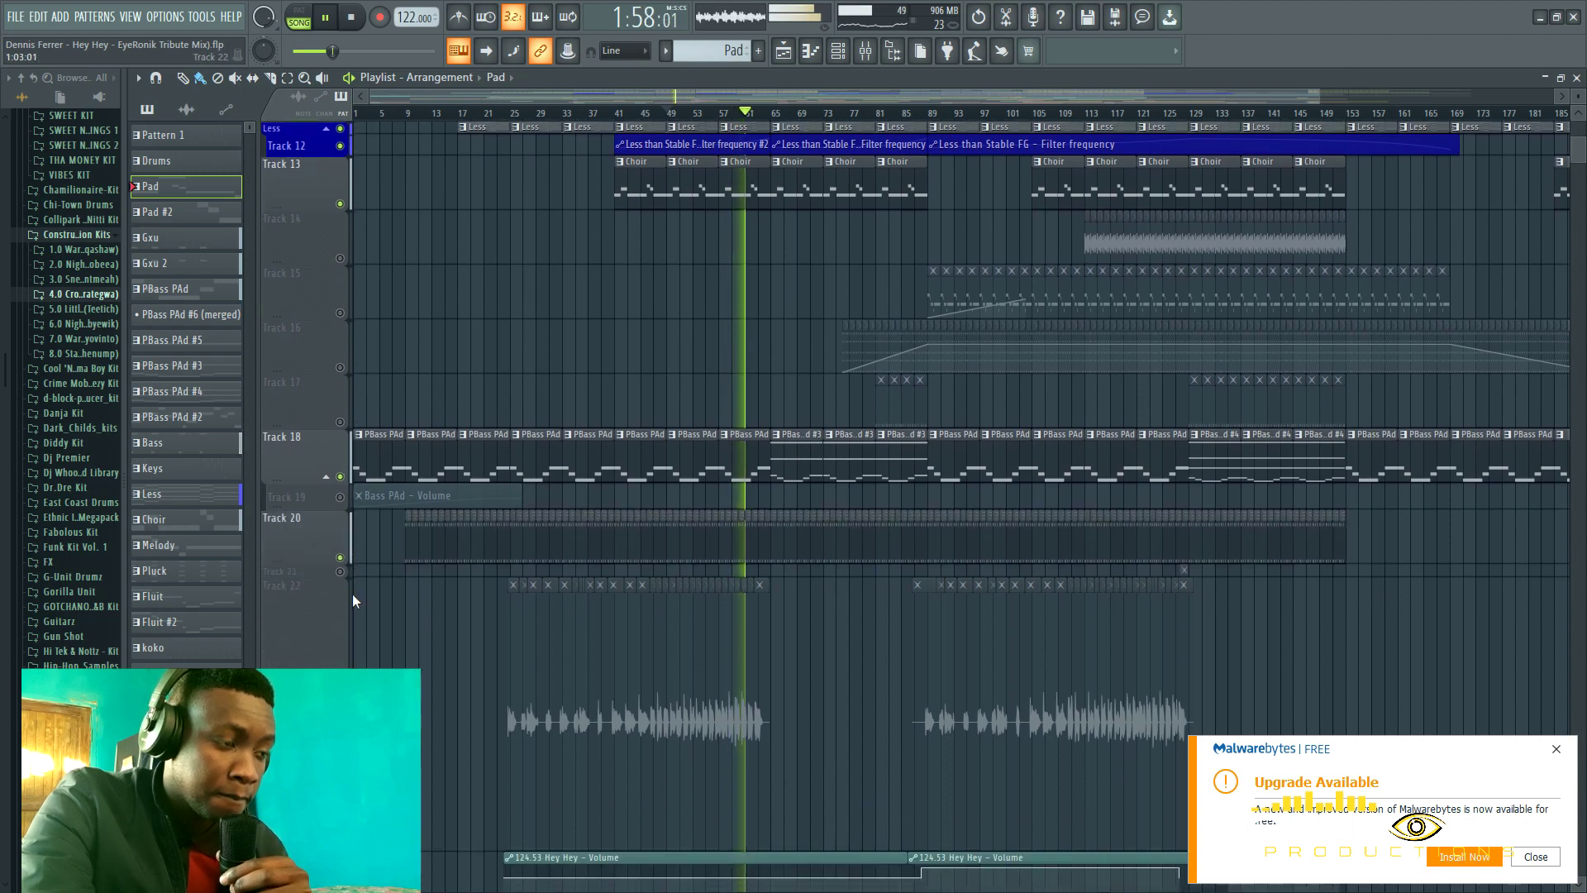
scroll(352, 594, down, 6)
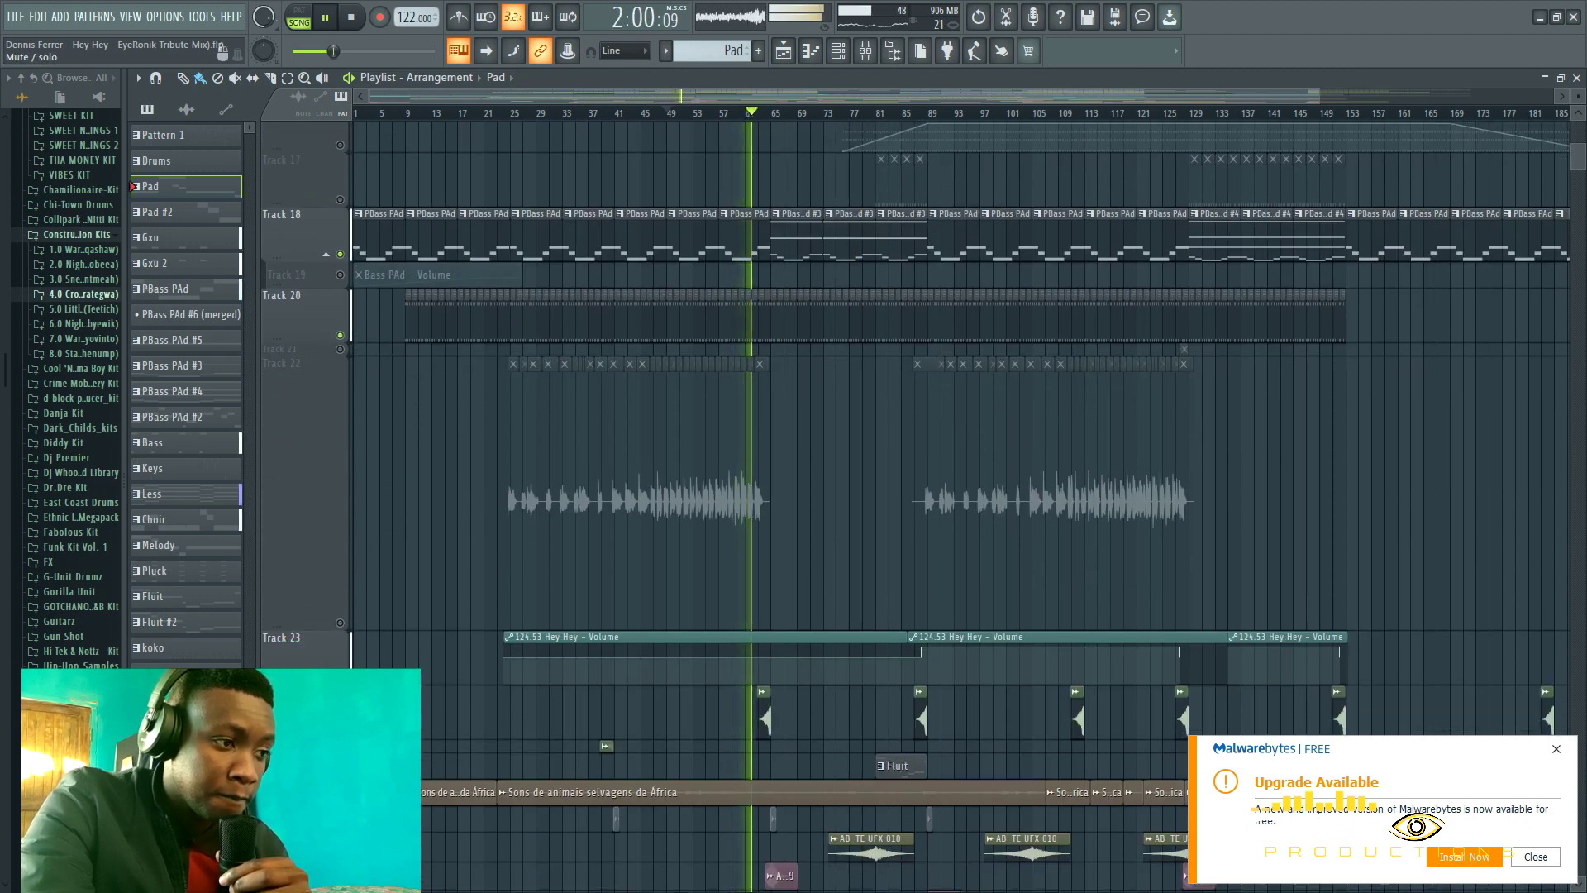
scroll(369, 487, down, 6)
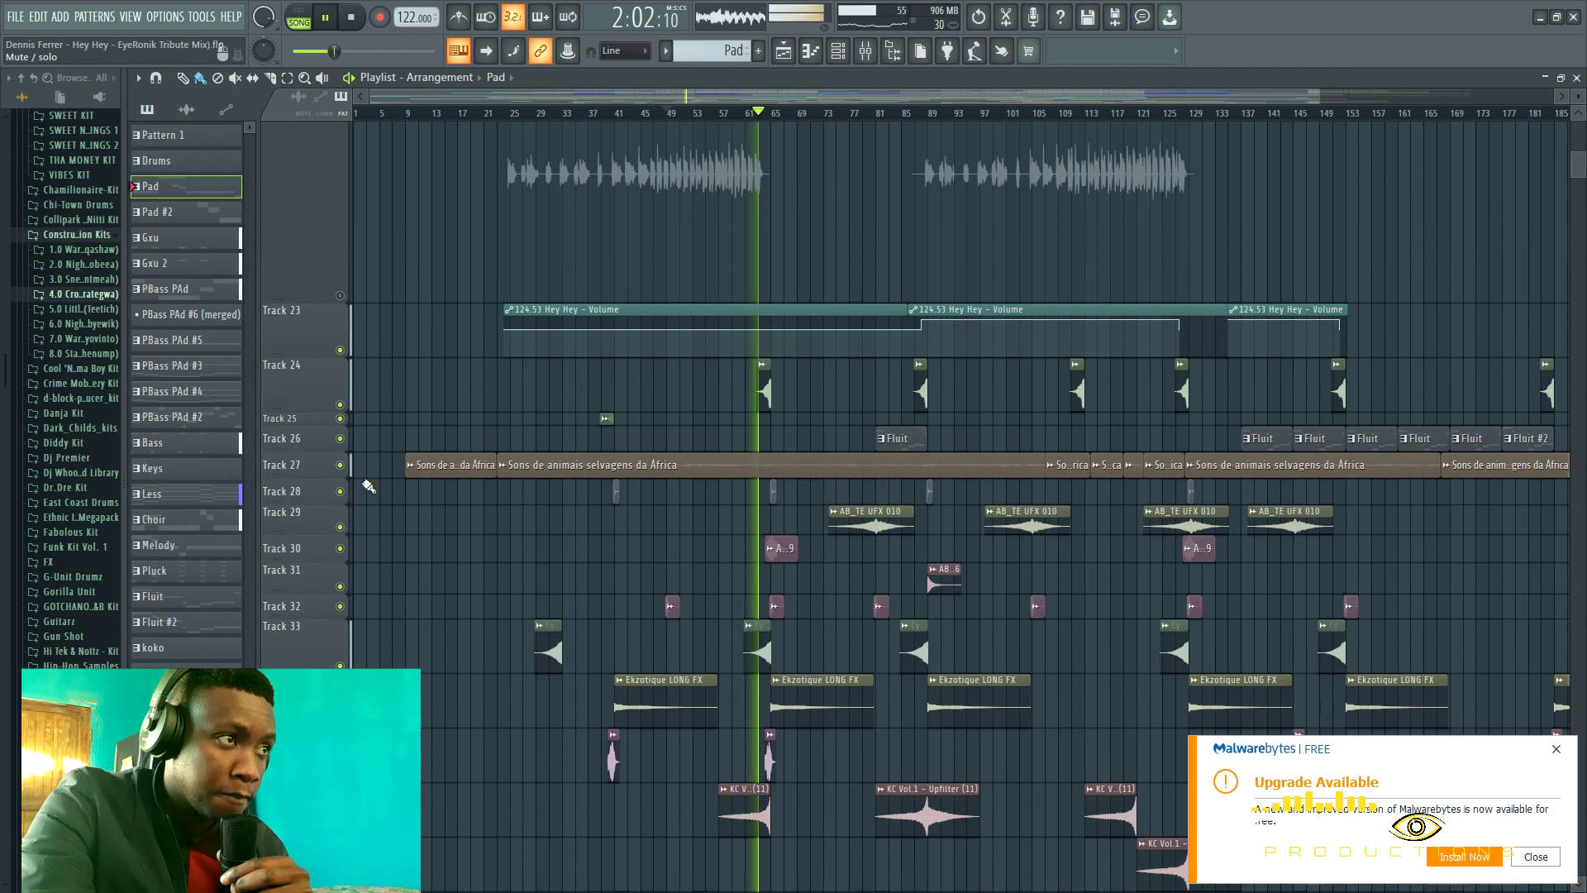
Unmute Track 4, listen to the full set of layers past bar 65, and stop playback.
scroll(369, 487, up, 18)
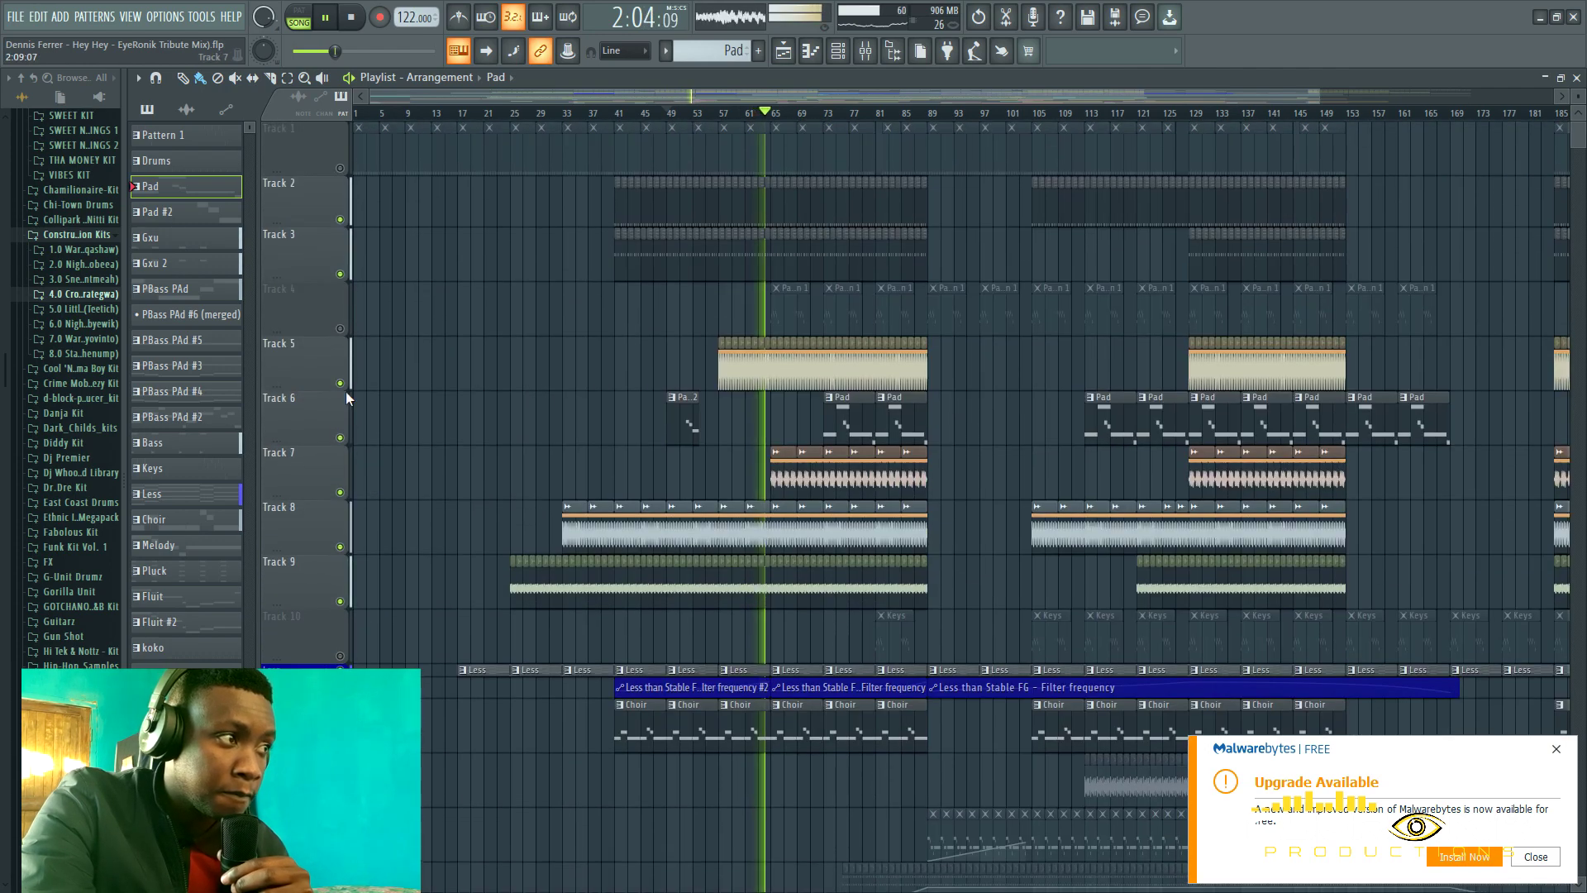
click(339, 328)
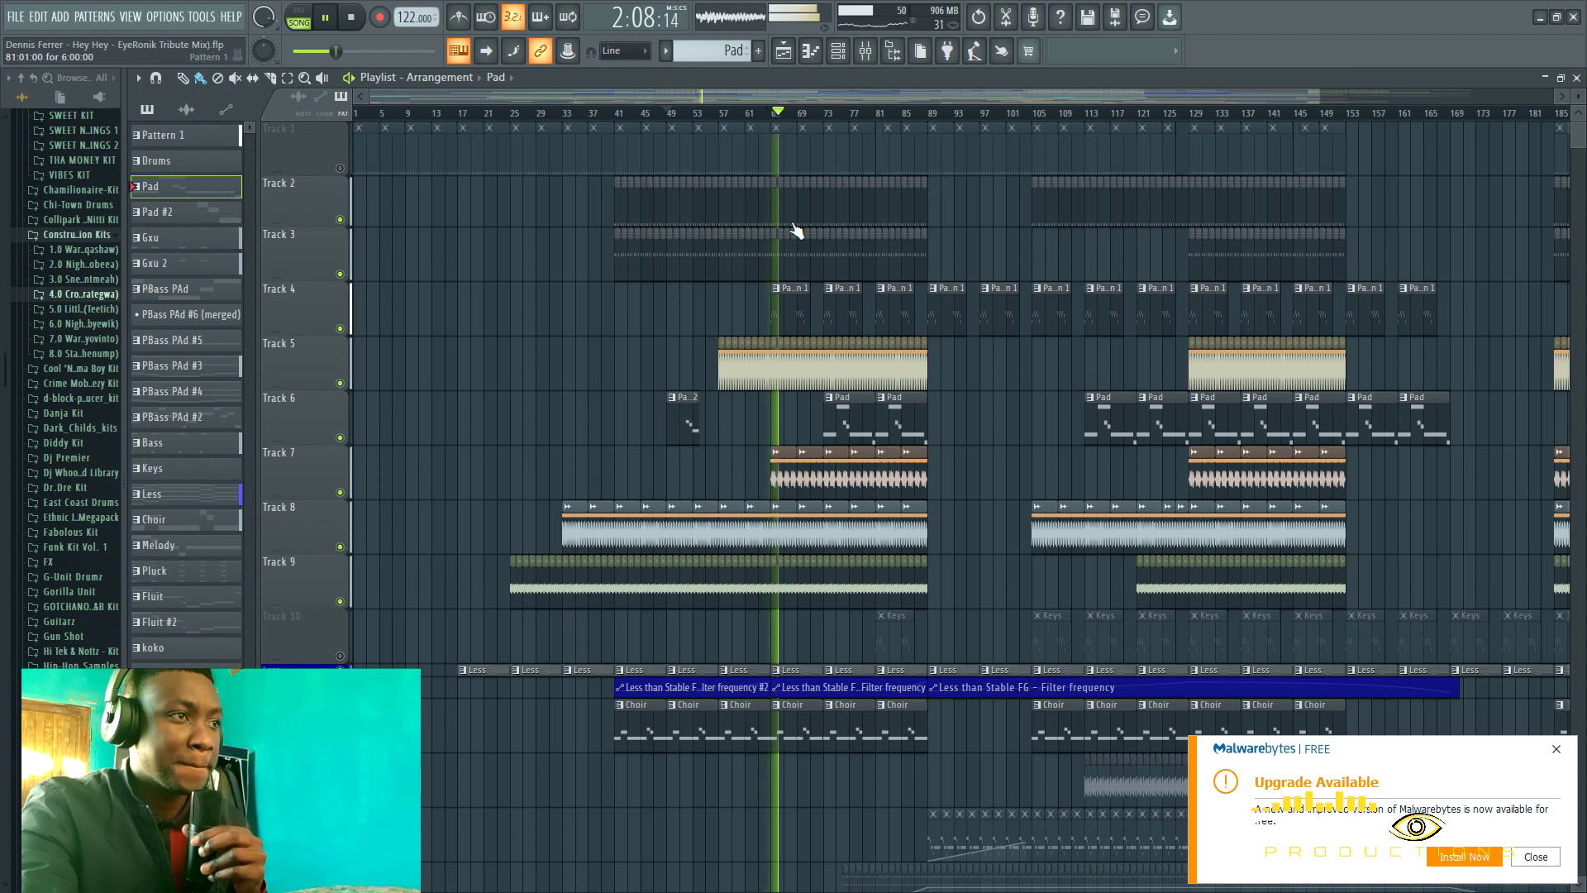
scroll(753, 97, right, 4)
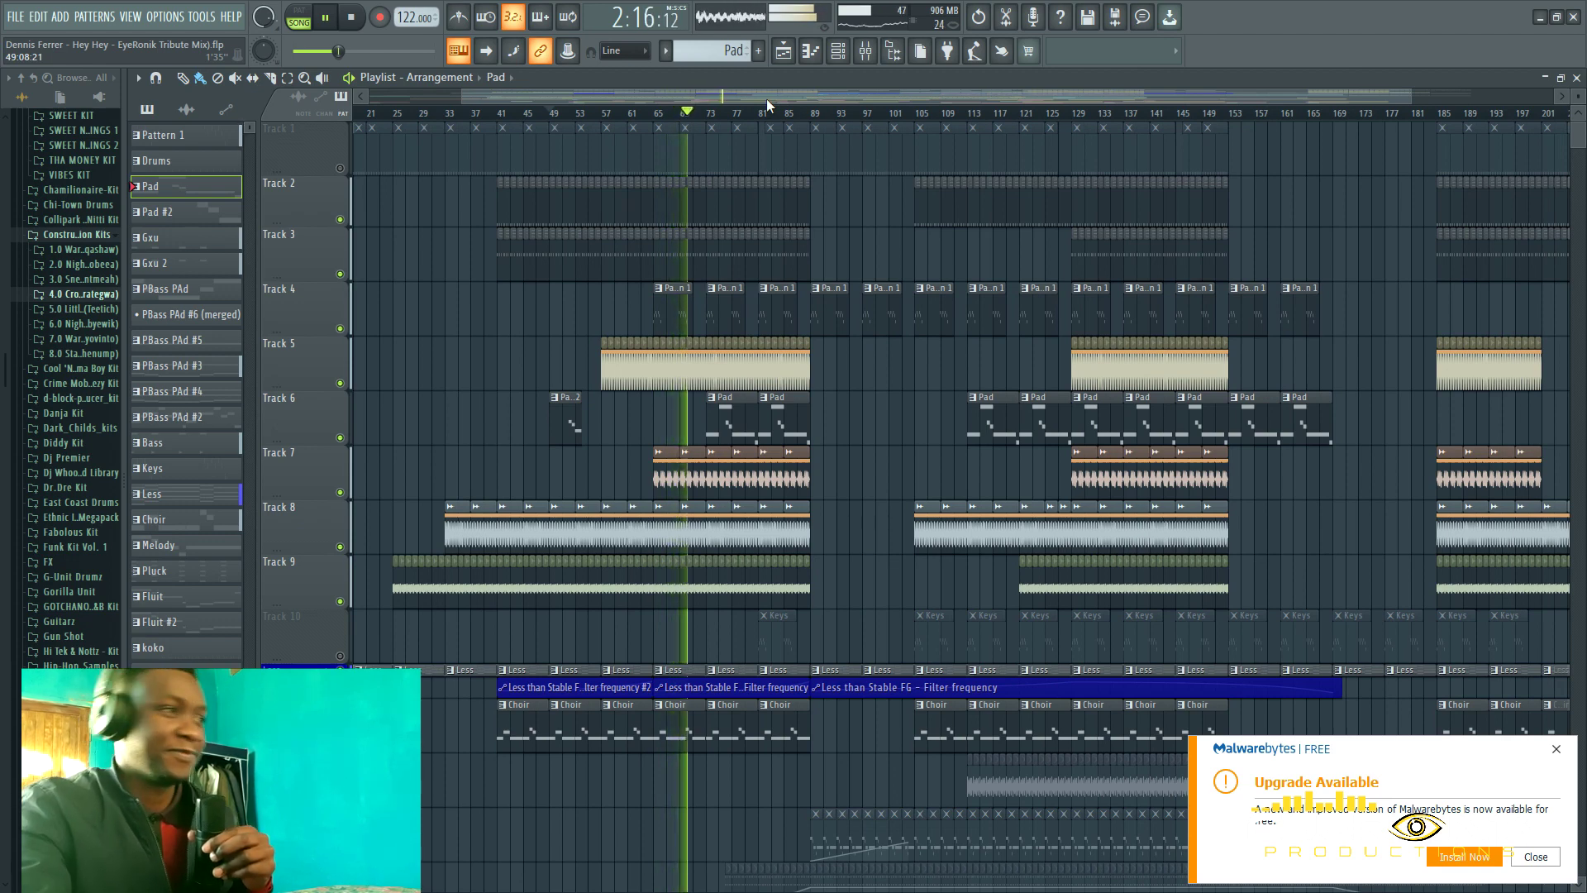
click(350, 18)
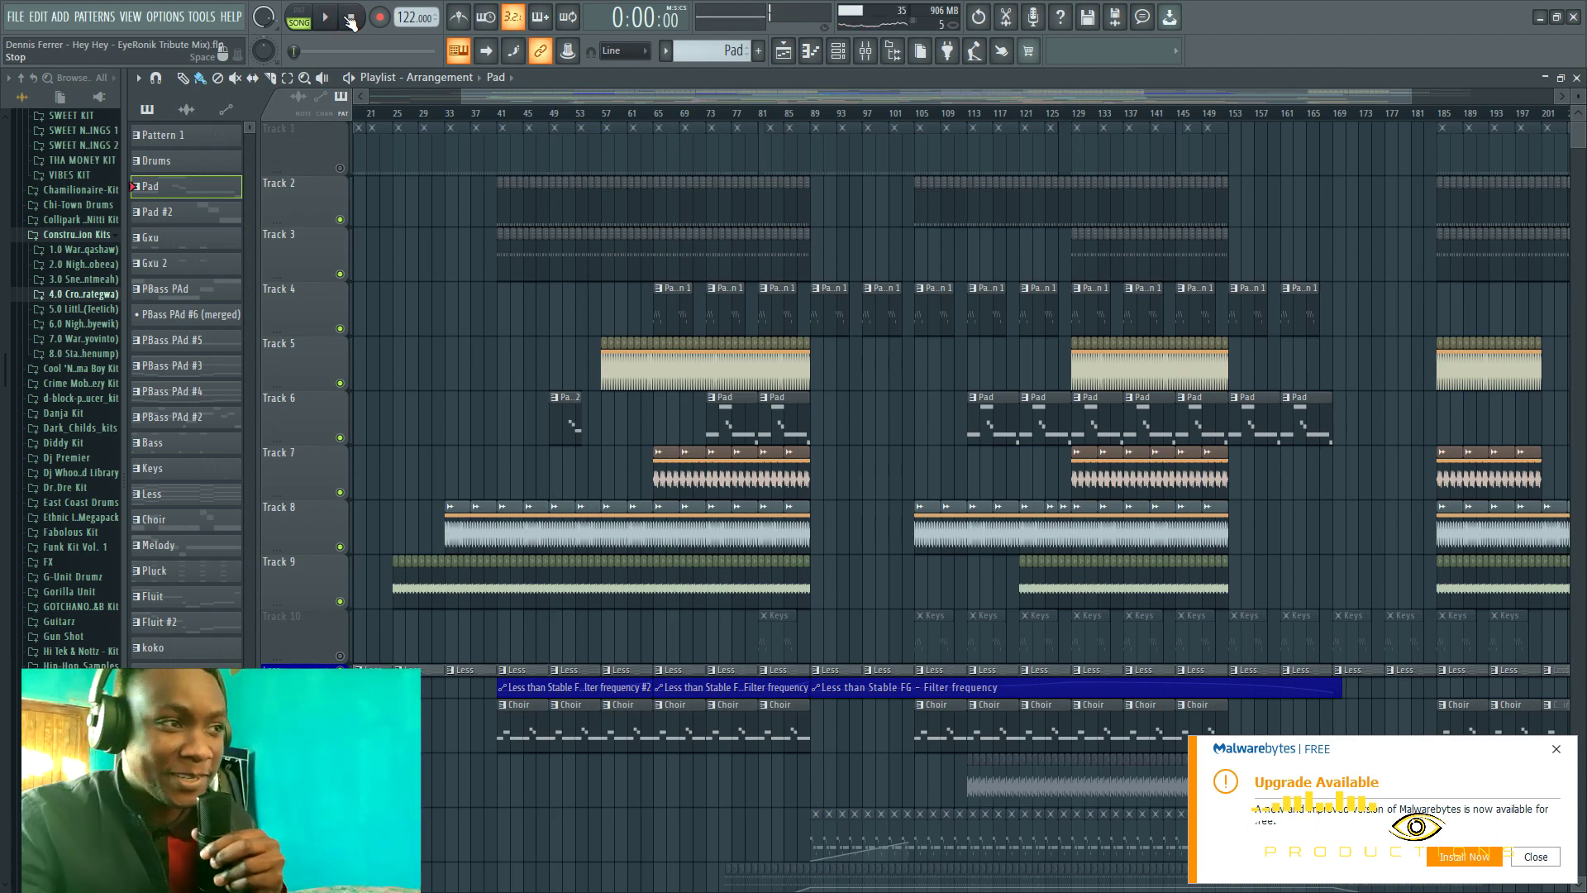
Open the Pattern 1 clip on Track 4 in the piano roll to view its FLEX #3 notes.
drag(1410, 97, 1218, 99)
double_click(753, 330)
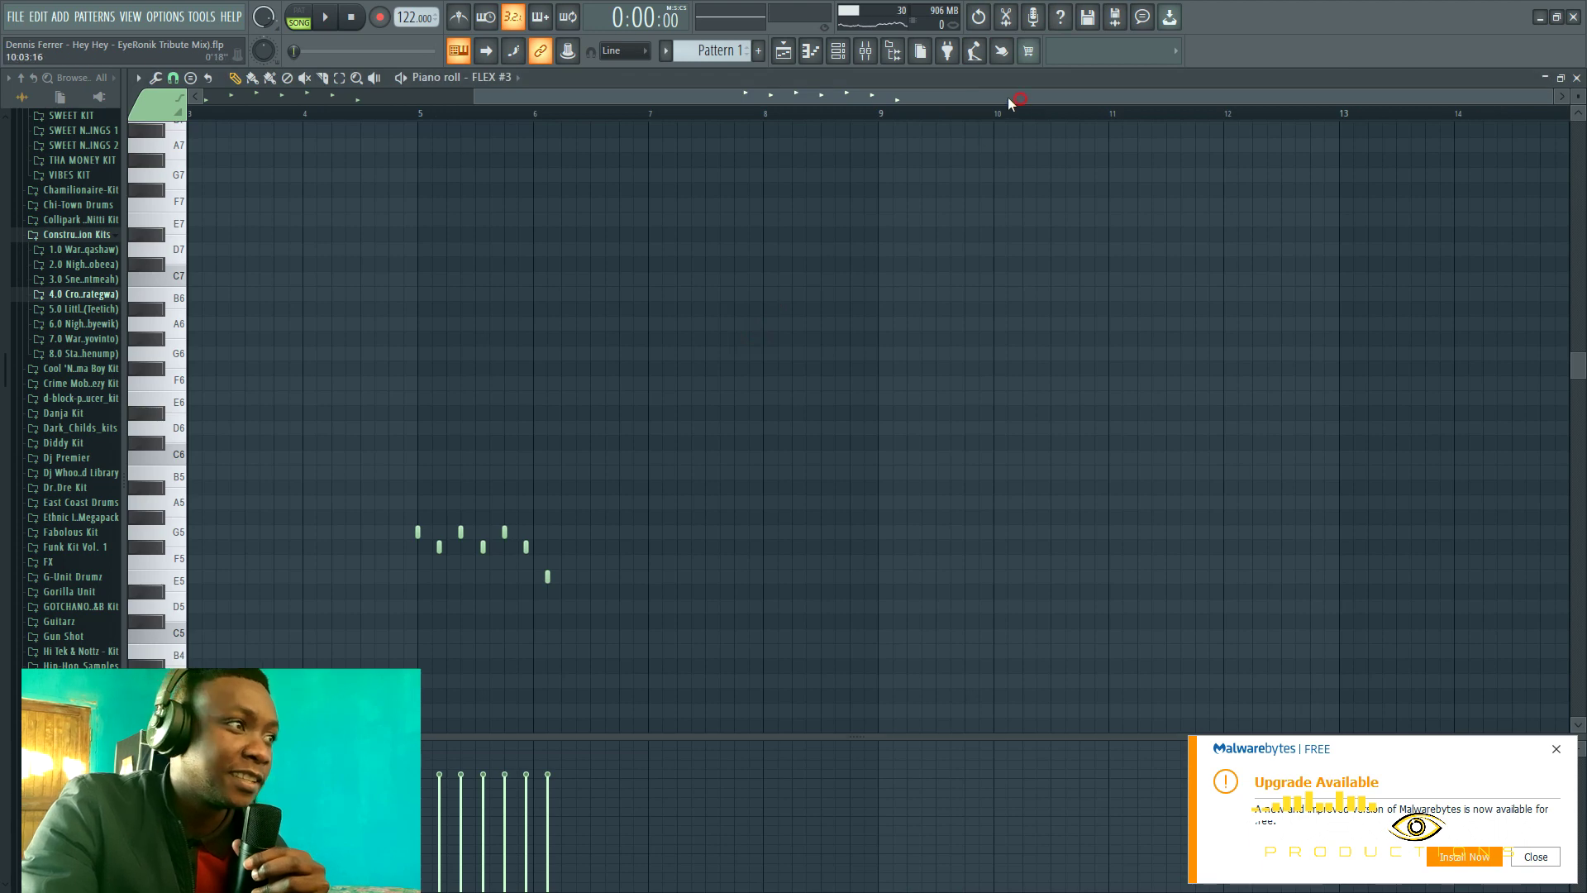
drag(1008, 103, 744, 103)
scroll(879, 432, up, 3)
Play Pattern 1 by itself in pattern mode through both note groups and stop playback.
click(292, 23)
key(space)
scroll(885, 339, down, 4)
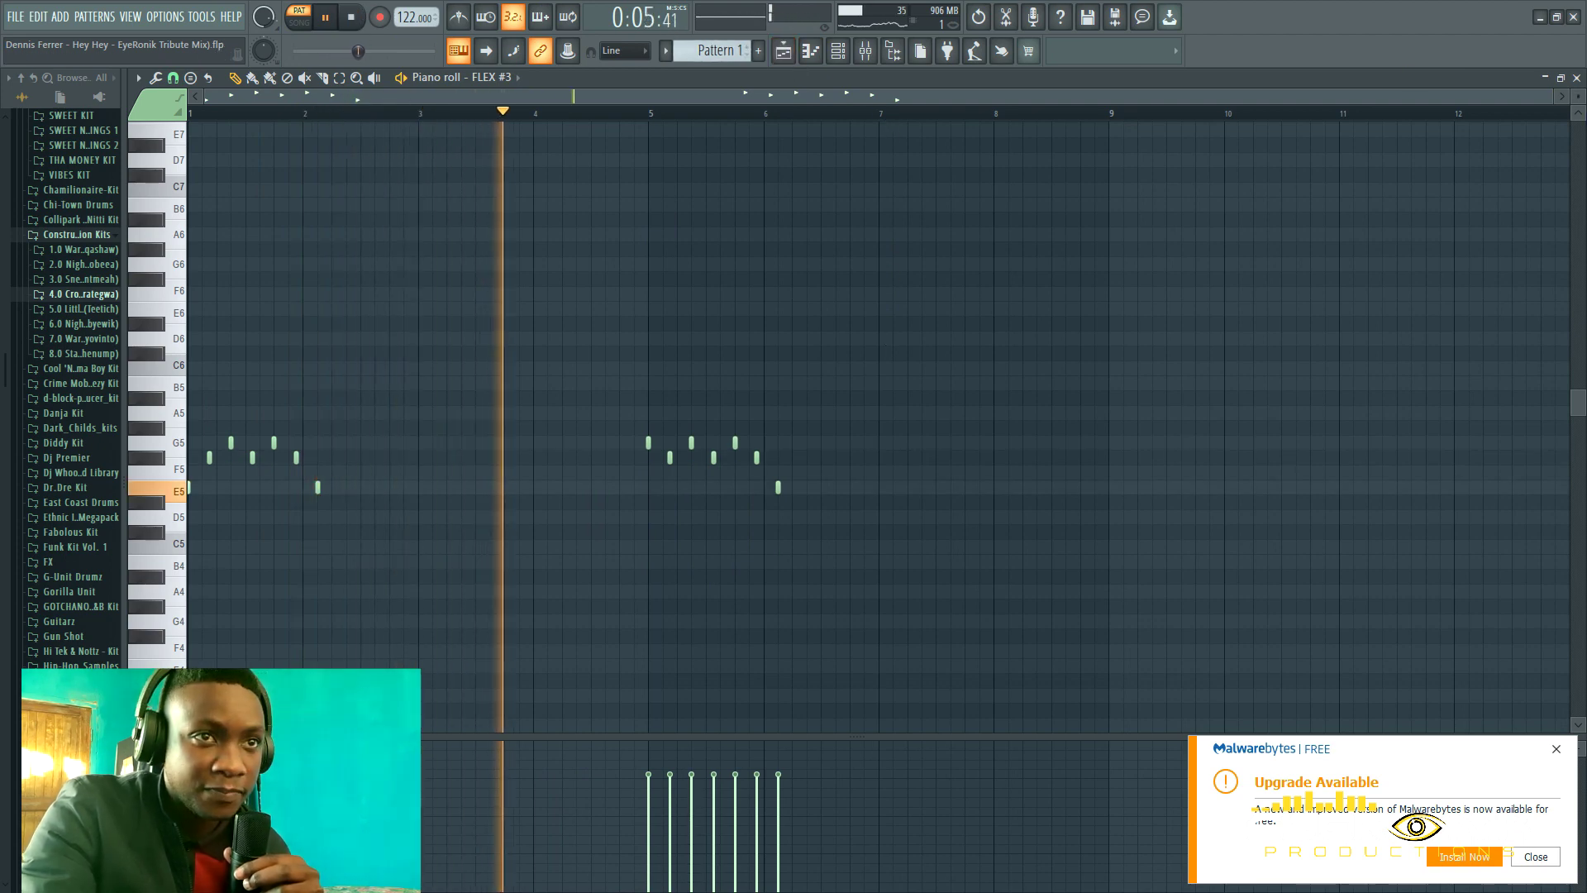
drag(1551, 96, 1196, 99)
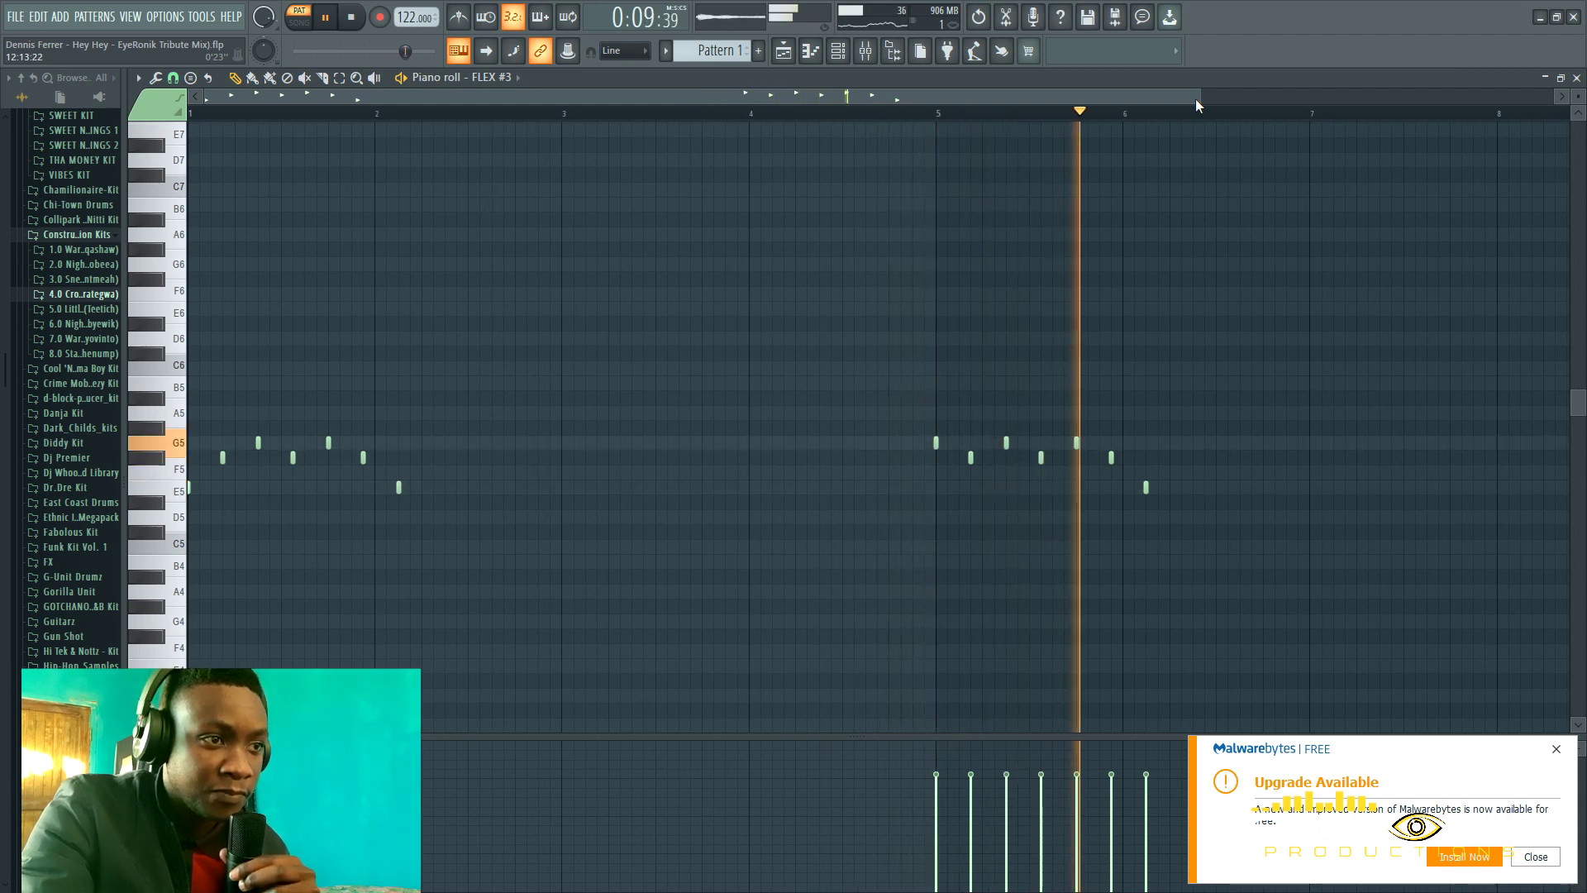
click(353, 18)
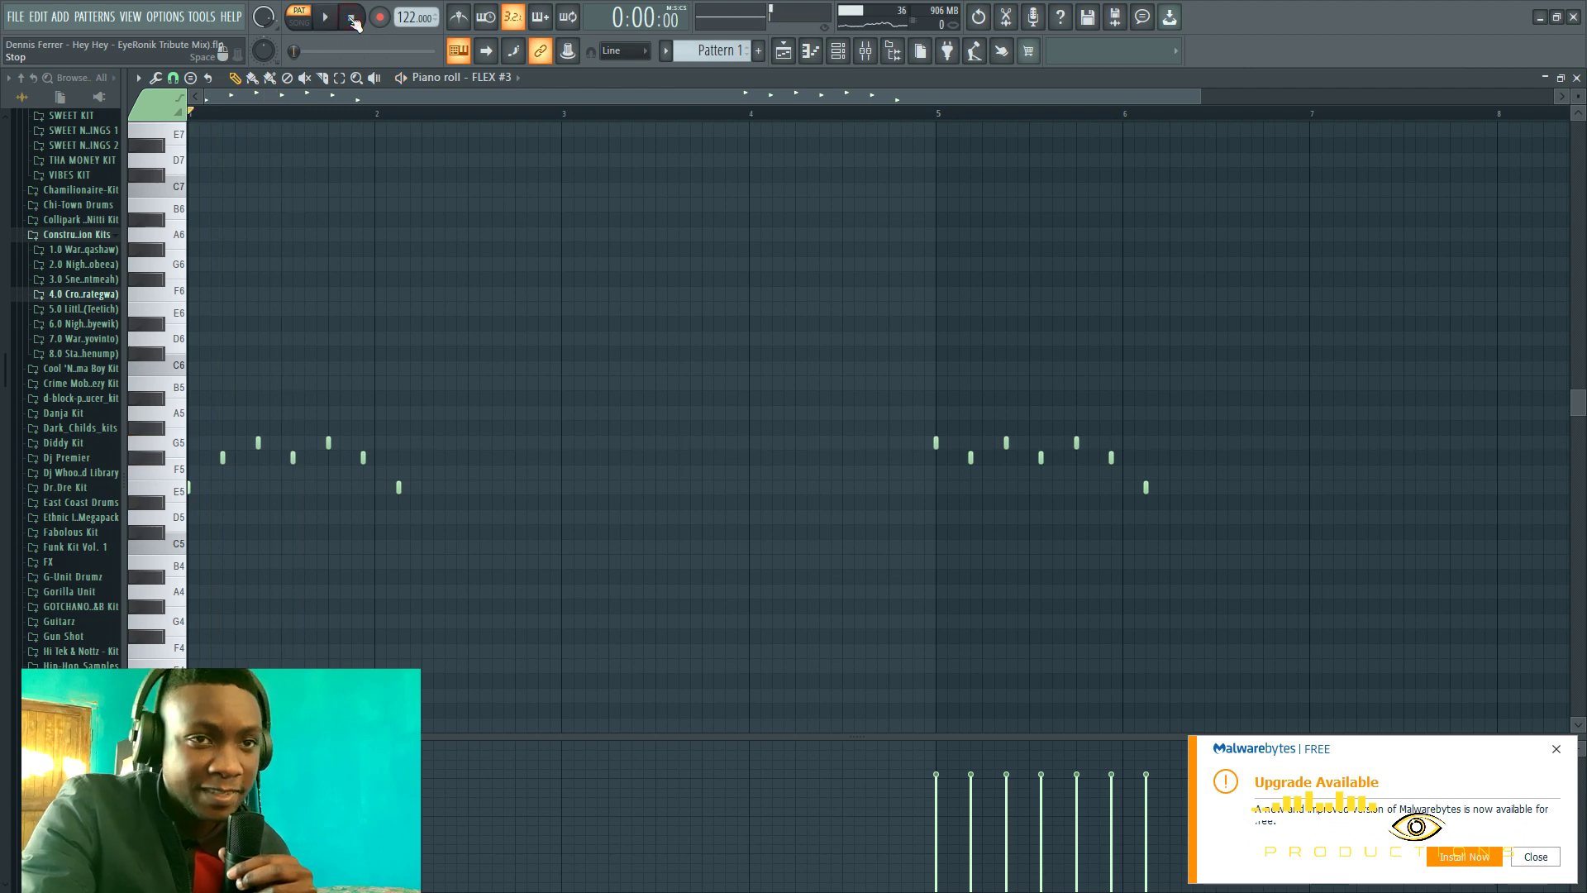
Open the FLEX #3 instrument from the channel rack and reposition its window so the full plugin with its preset list is visible.
click(838, 52)
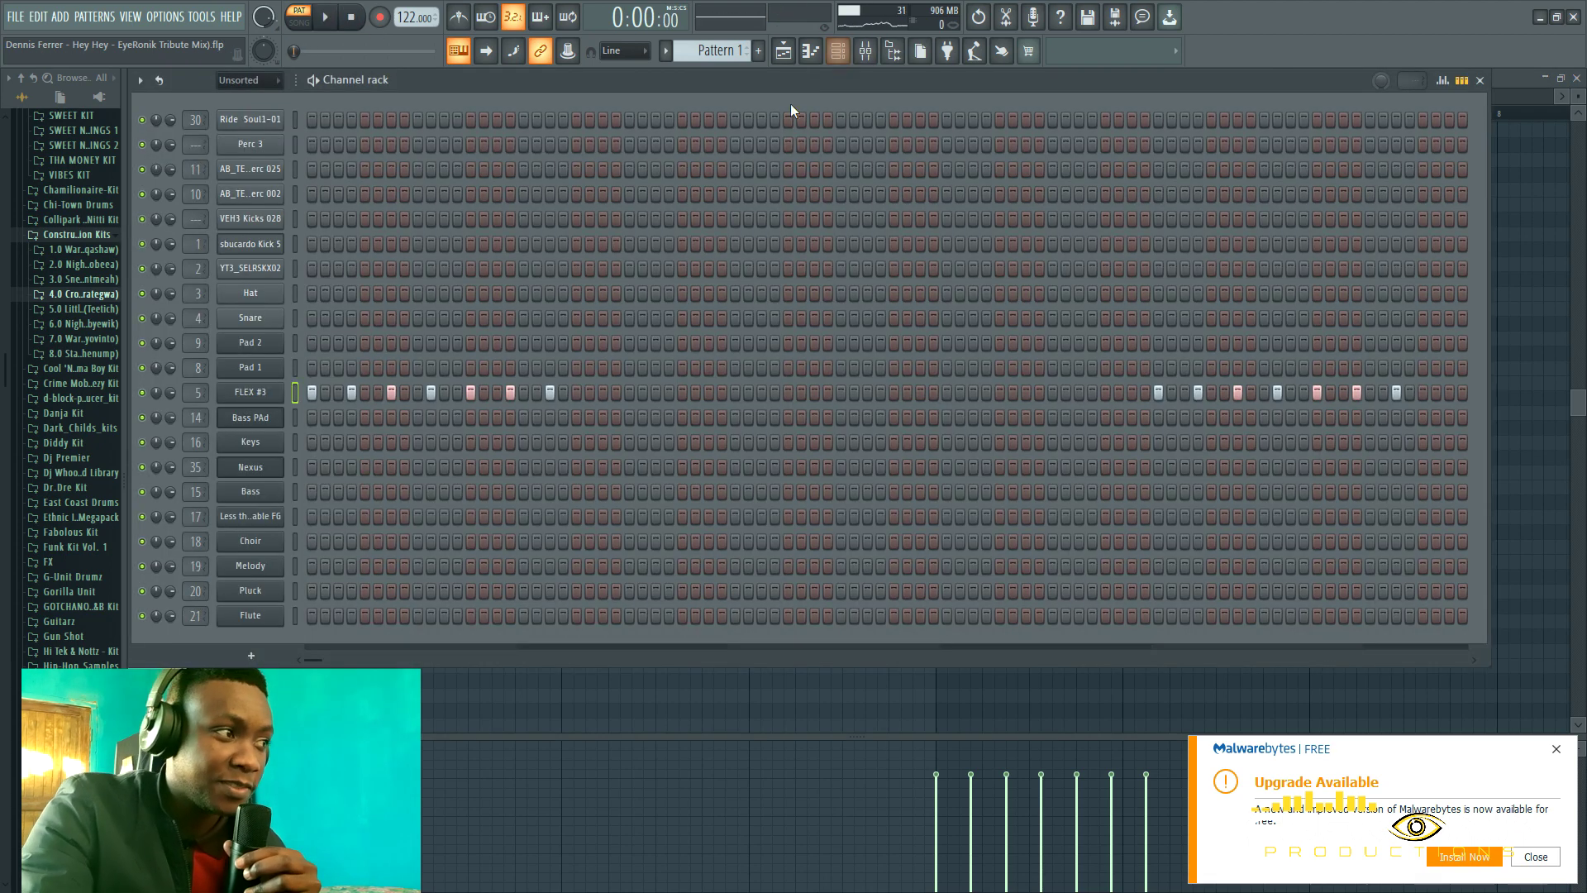
click(253, 394)
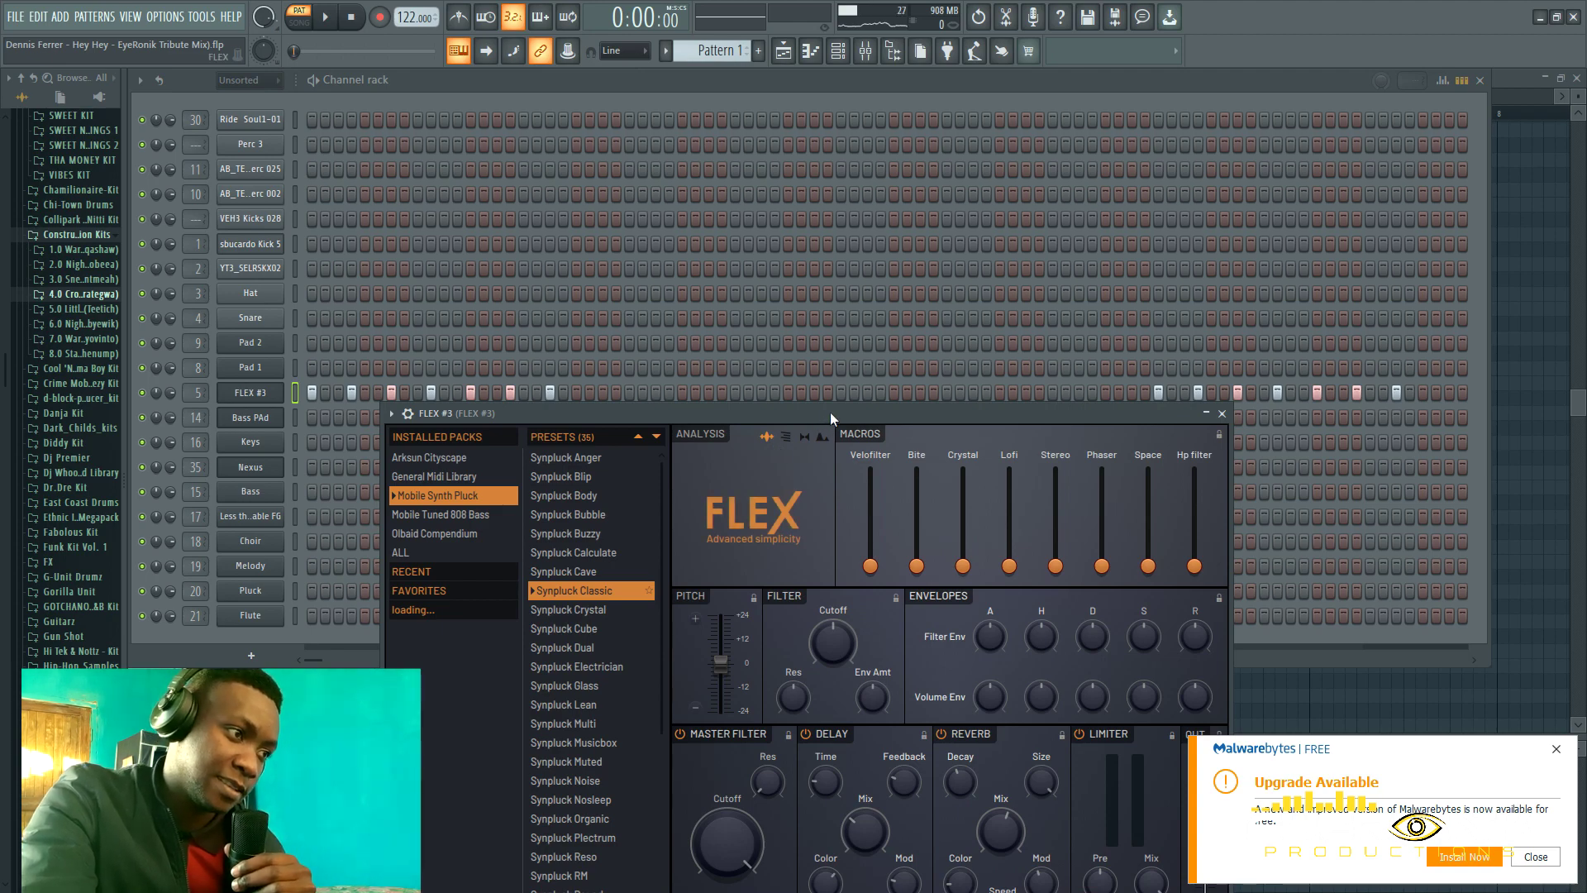
drag(843, 409, 762, 205)
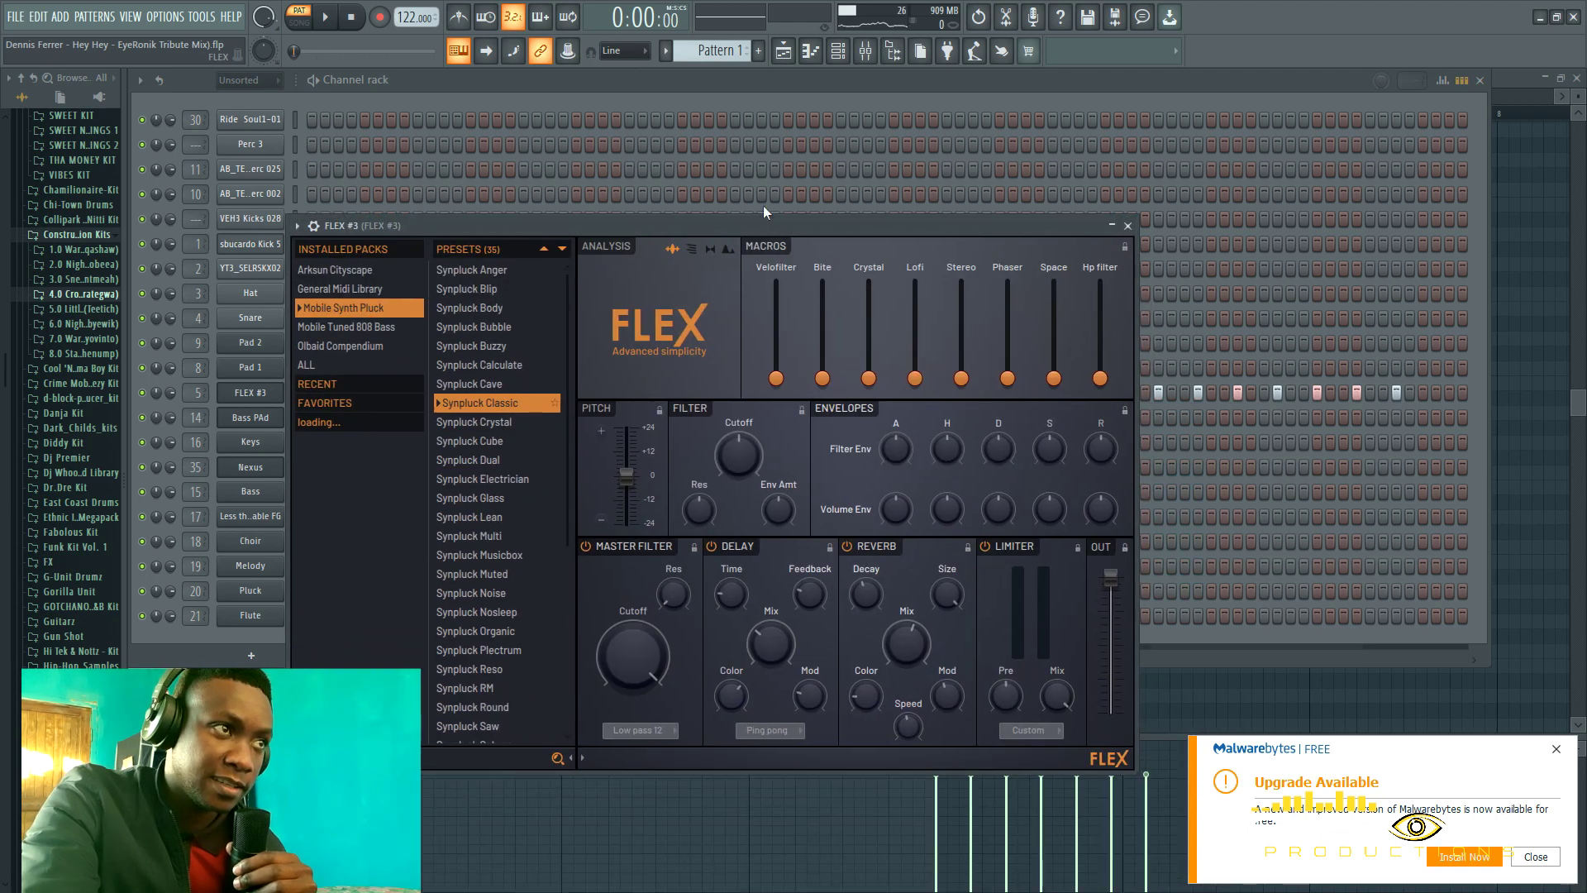
Return to the playlist and unmute Track 10 with the Keys clips and Track 1.
click(783, 51)
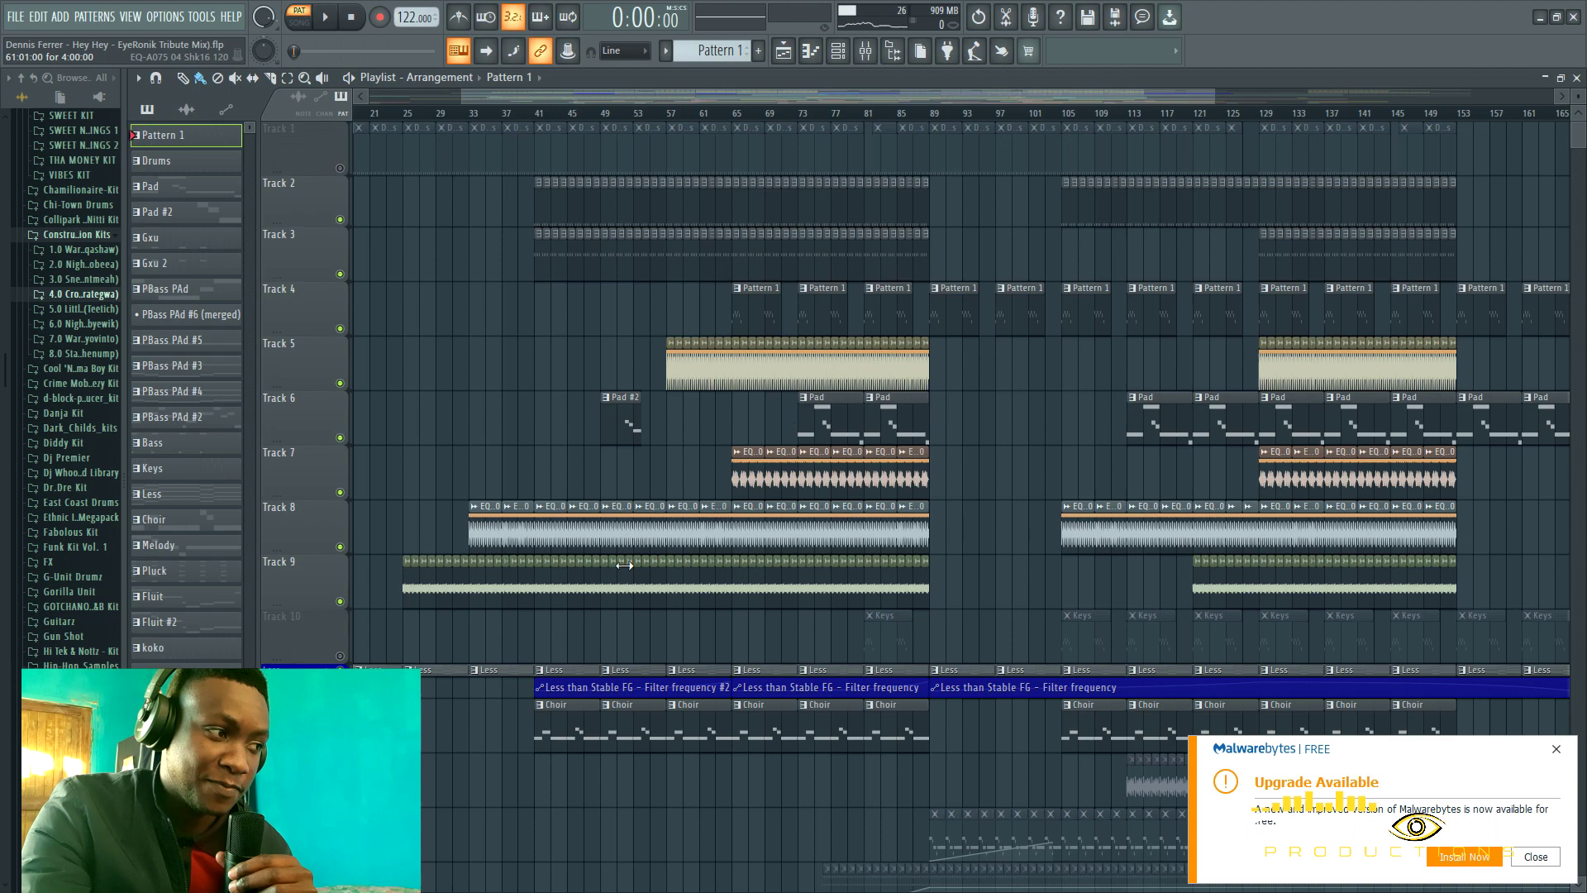
click(340, 656)
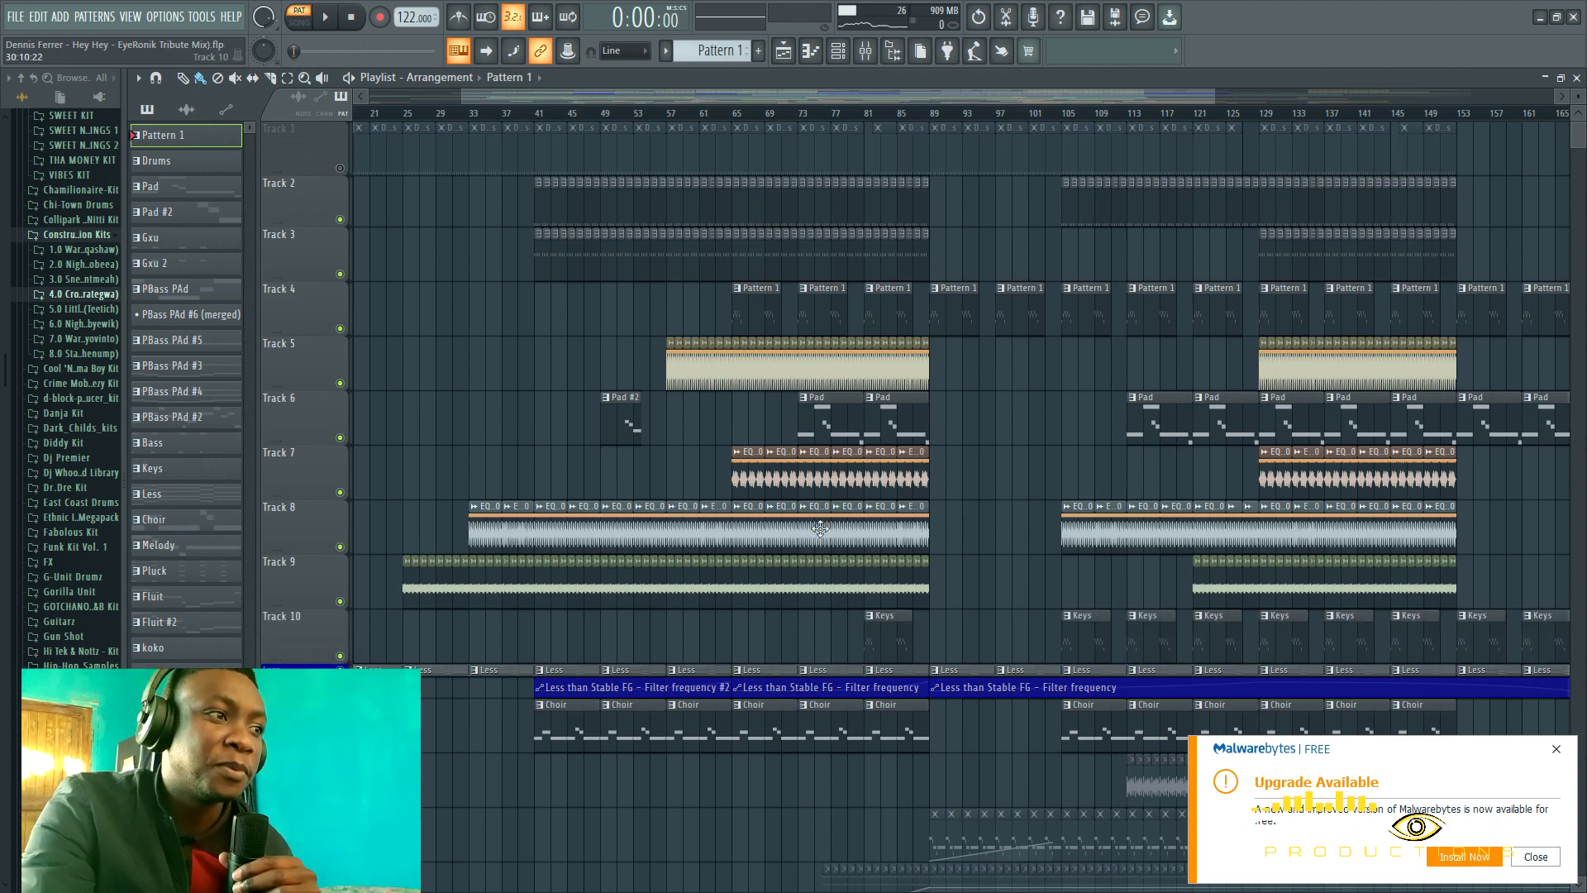
scroll(716, 390, down, 5)
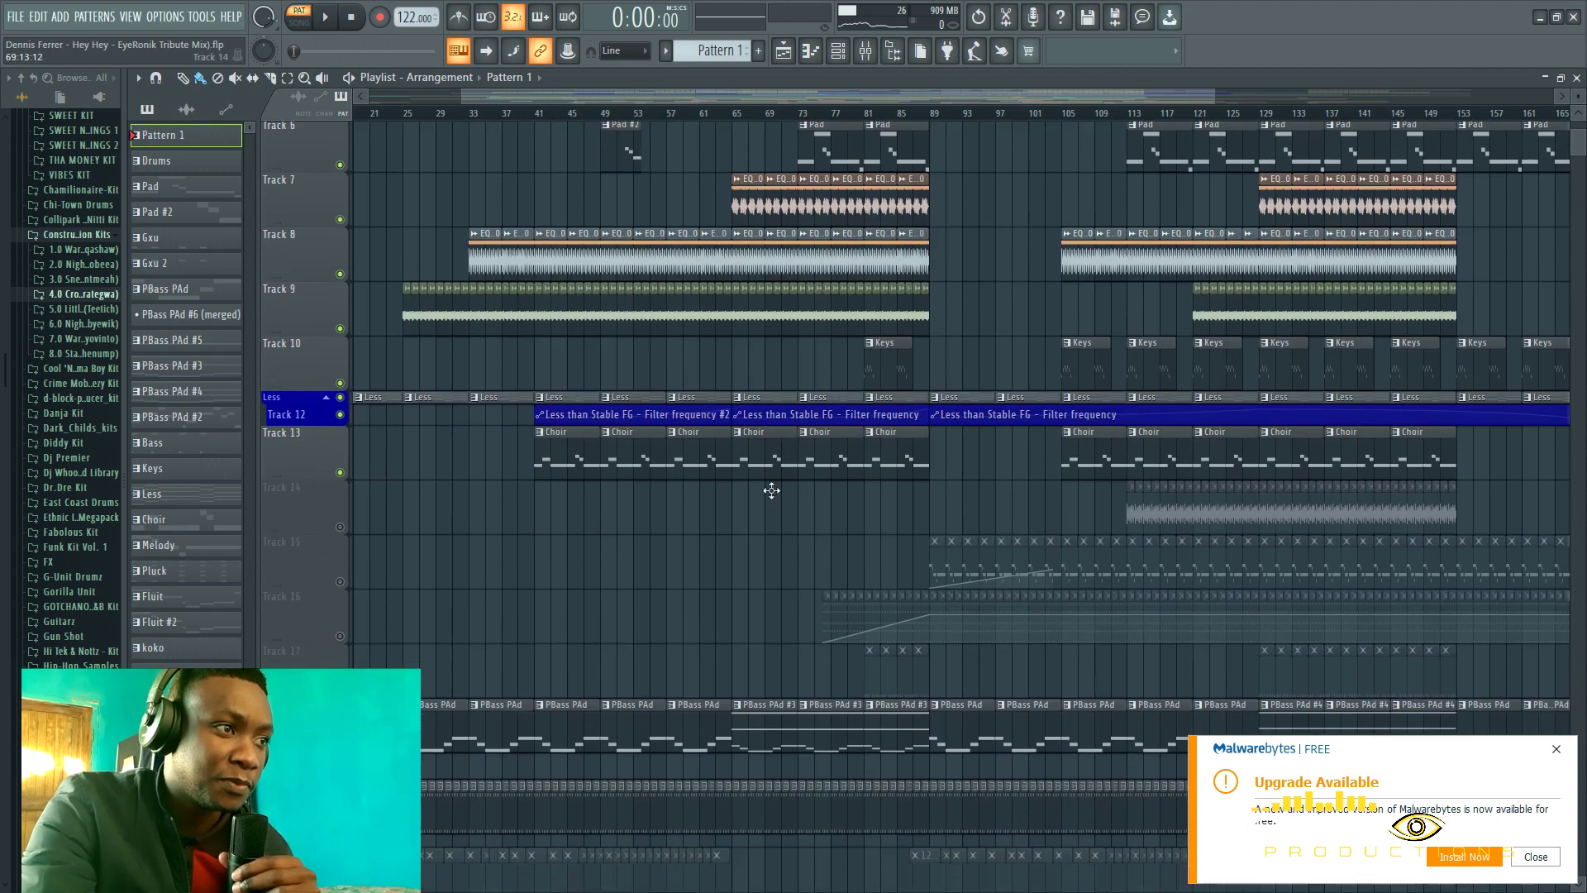
scroll(764, 471, up, 5)
double_click(757, 482)
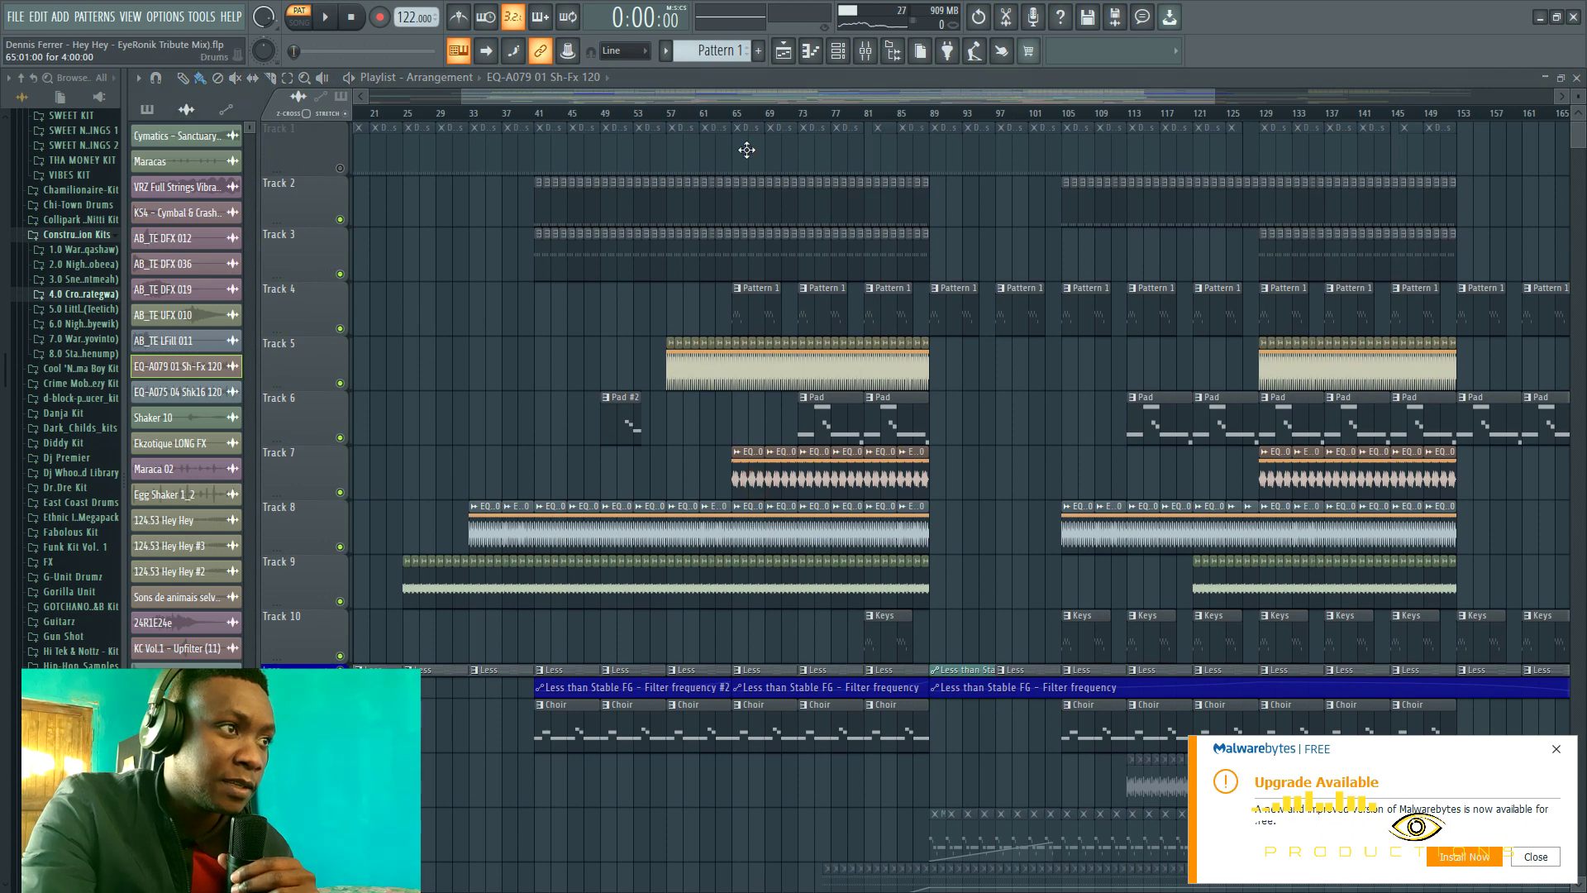
click(700, 262)
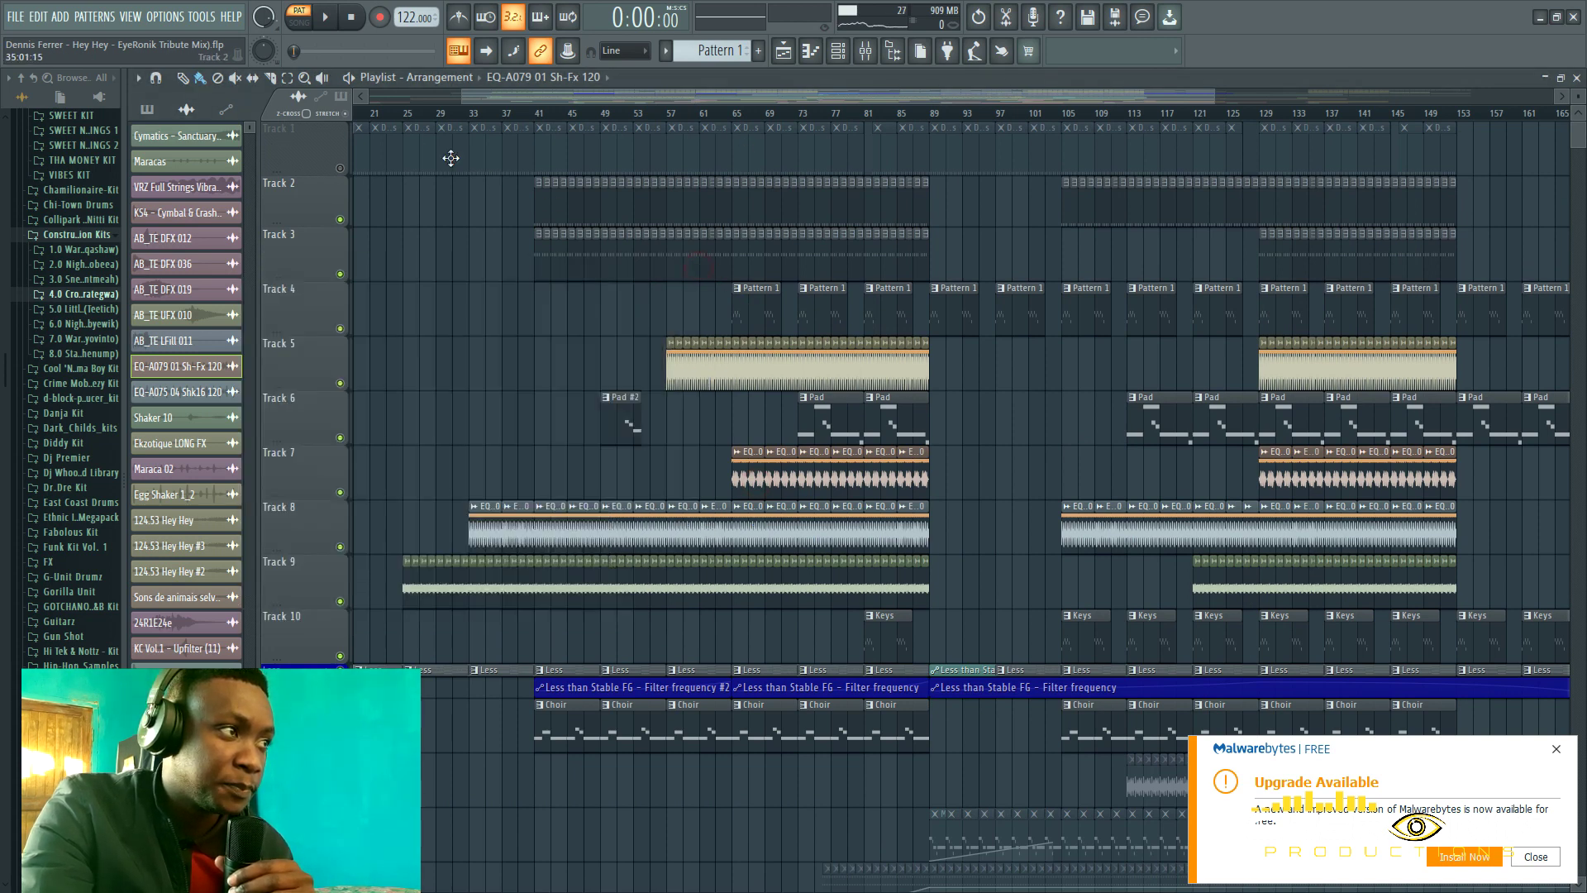
click(339, 168)
Play the arrangement in song mode from about bar 57 and unmute Track 22 with the Hey Hey vocals.
click(671, 115)
key(space)
scroll(584, 535, down, 10)
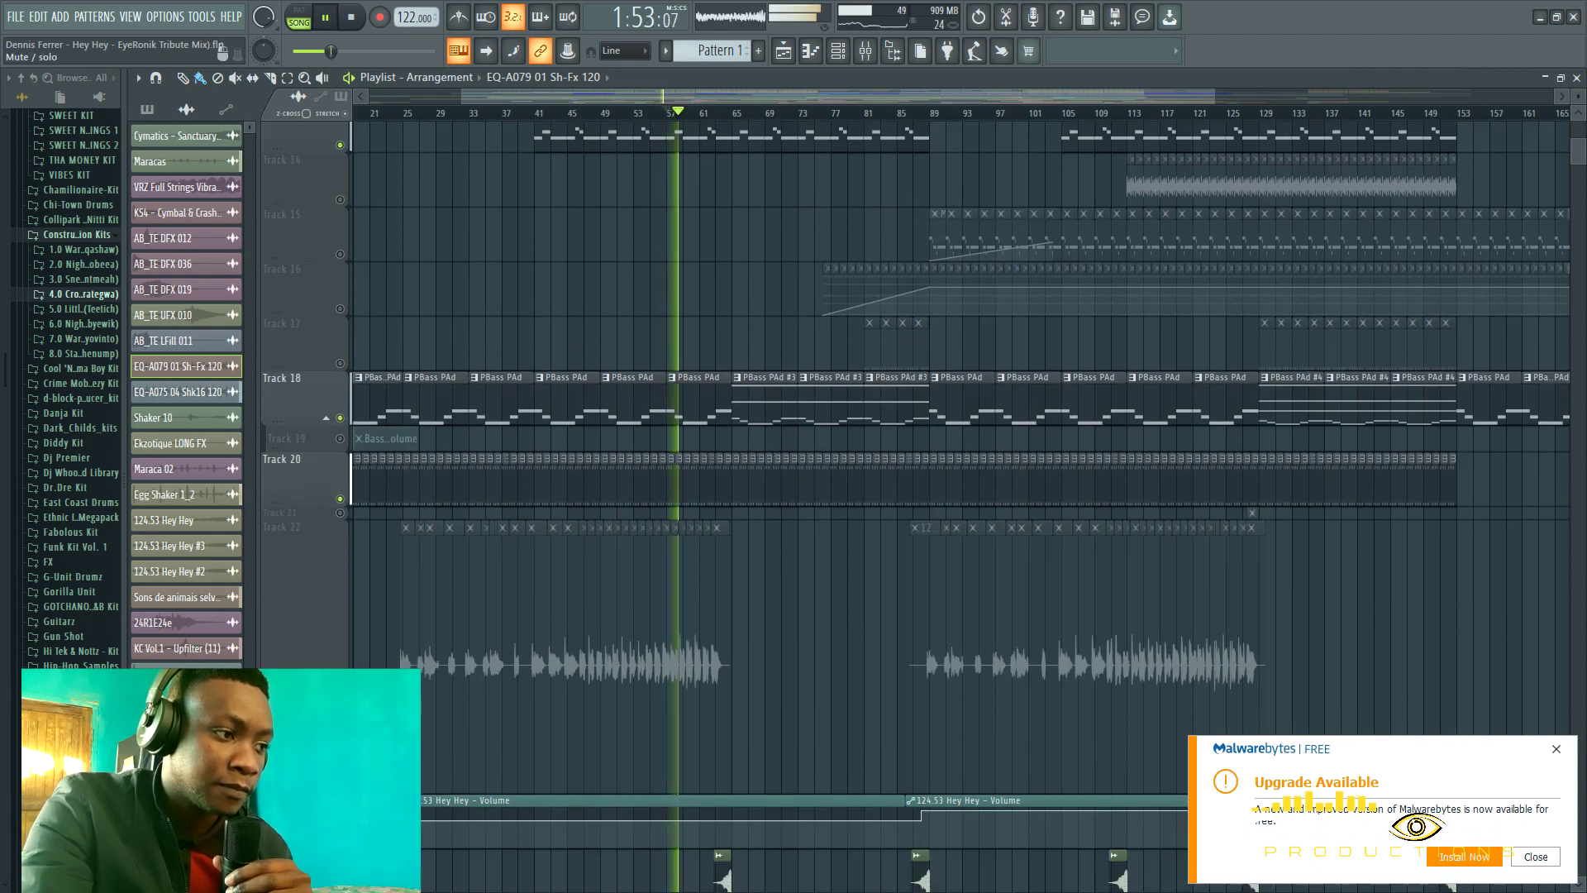
click(340, 527)
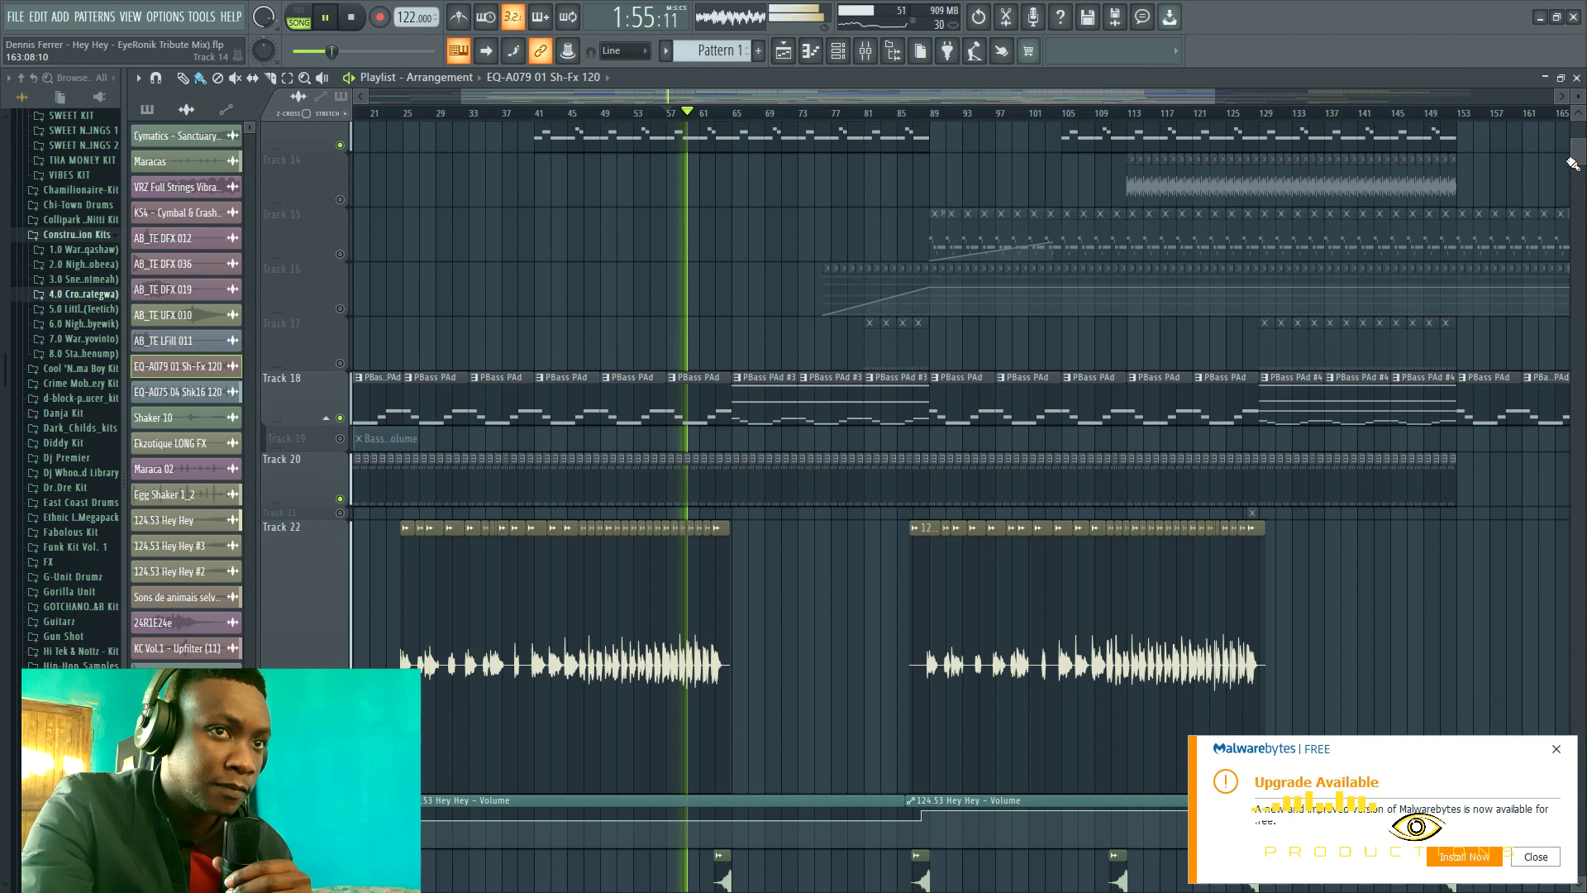
Examine the playlist tracks from the percussion layers to the effect clips while the song plays past bar 65, and stop playback.
scroll(1571, 165, down, 3)
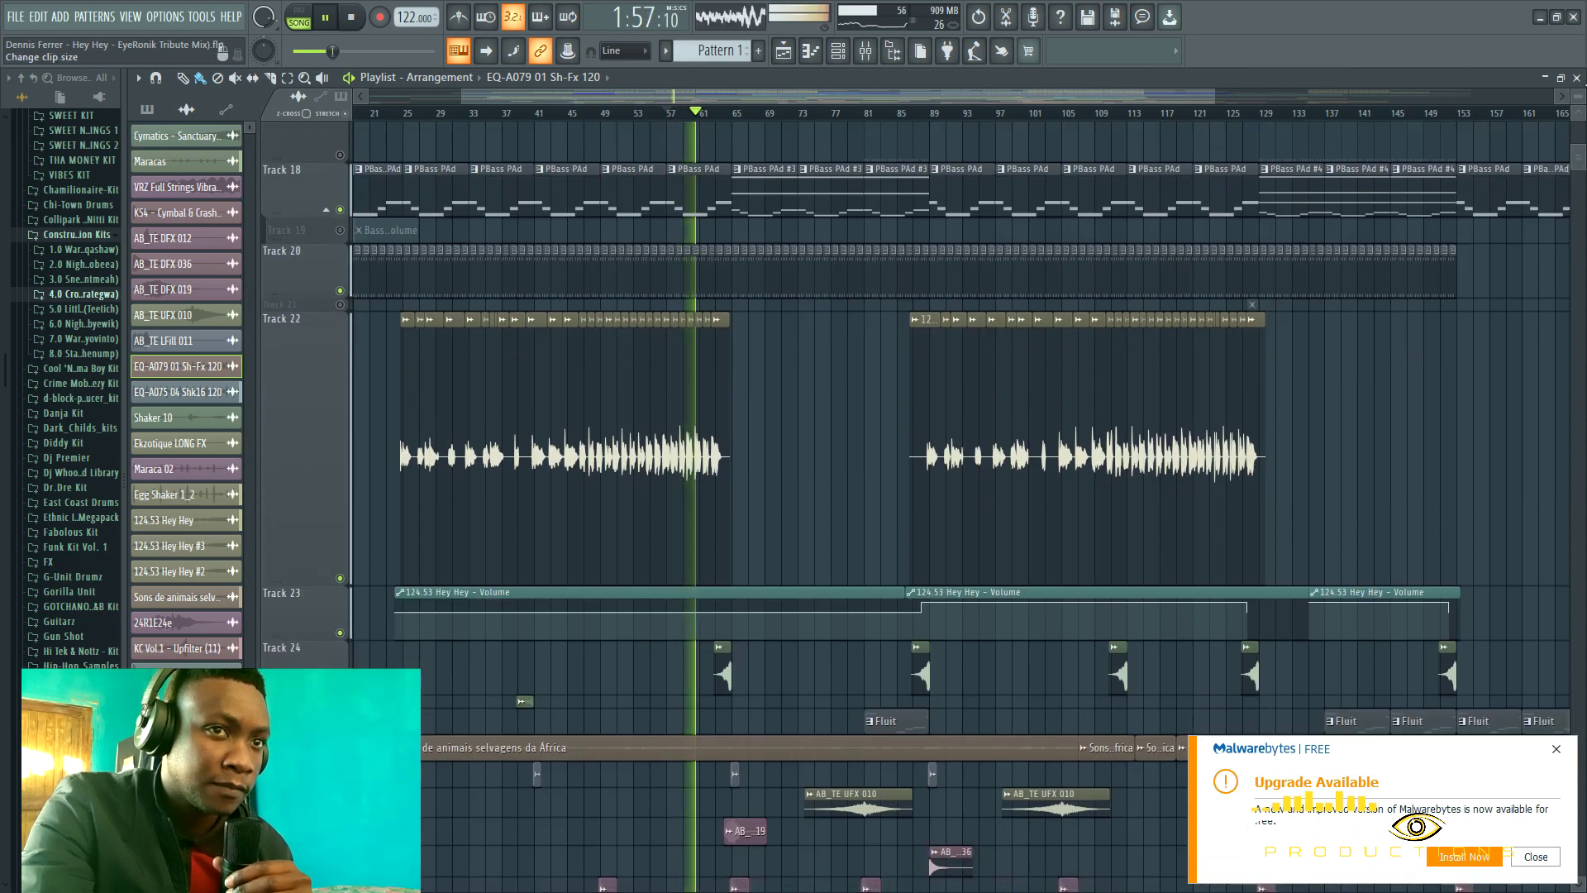
mouse_move(1577, 97)
mouse_down()
mouse_move(1585, 169)
mouse_move(1578, 125)
mouse_up()
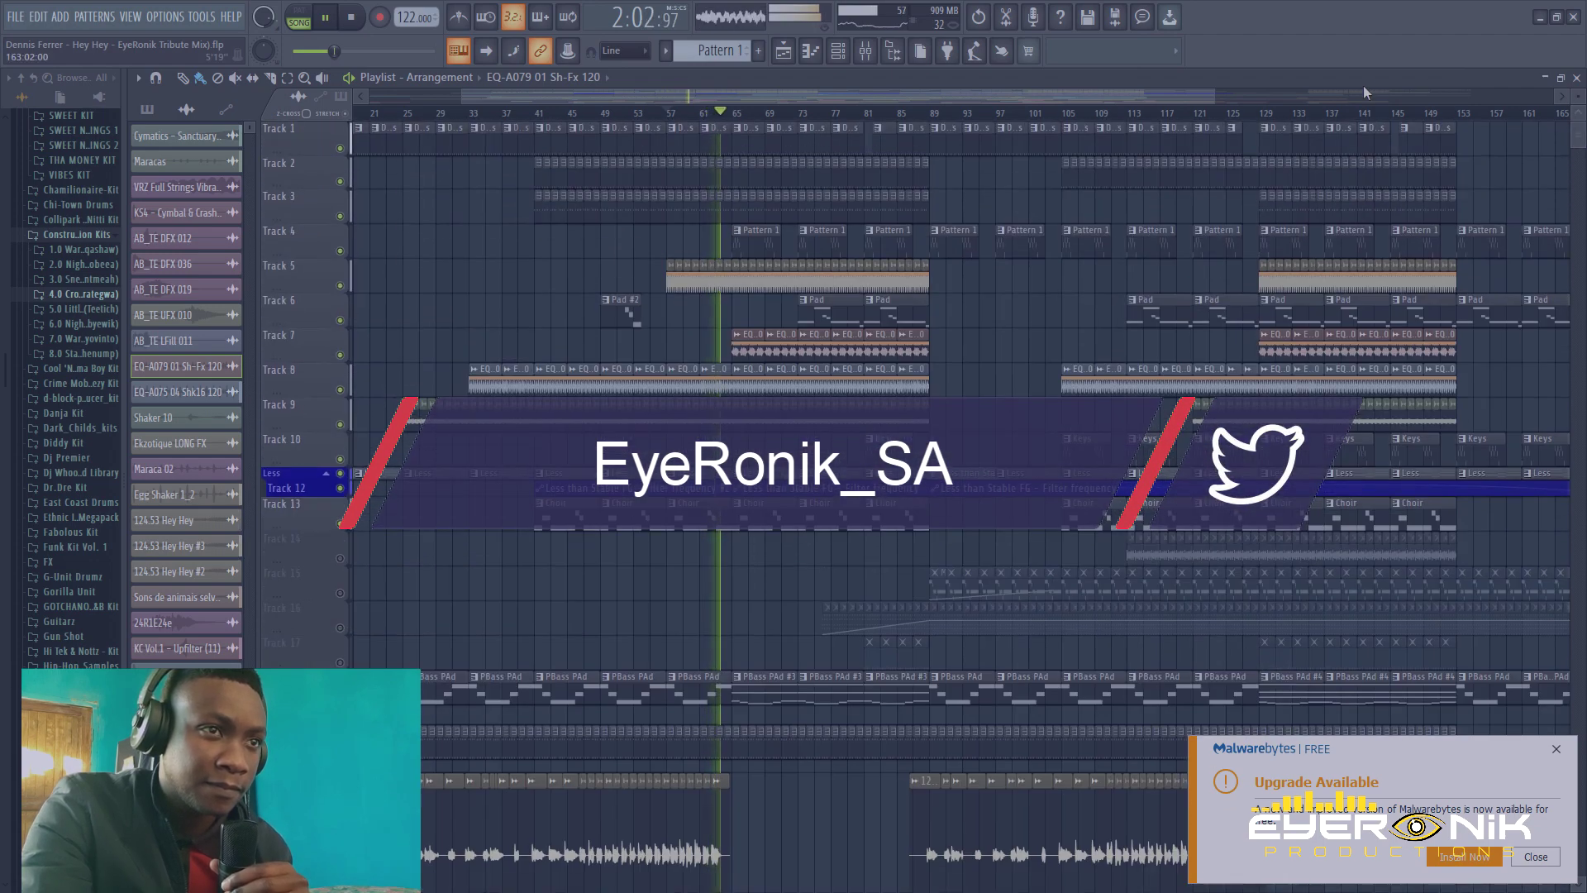
scroll(1250, 117, down, 2)
scroll(1251, 235, down, 4)
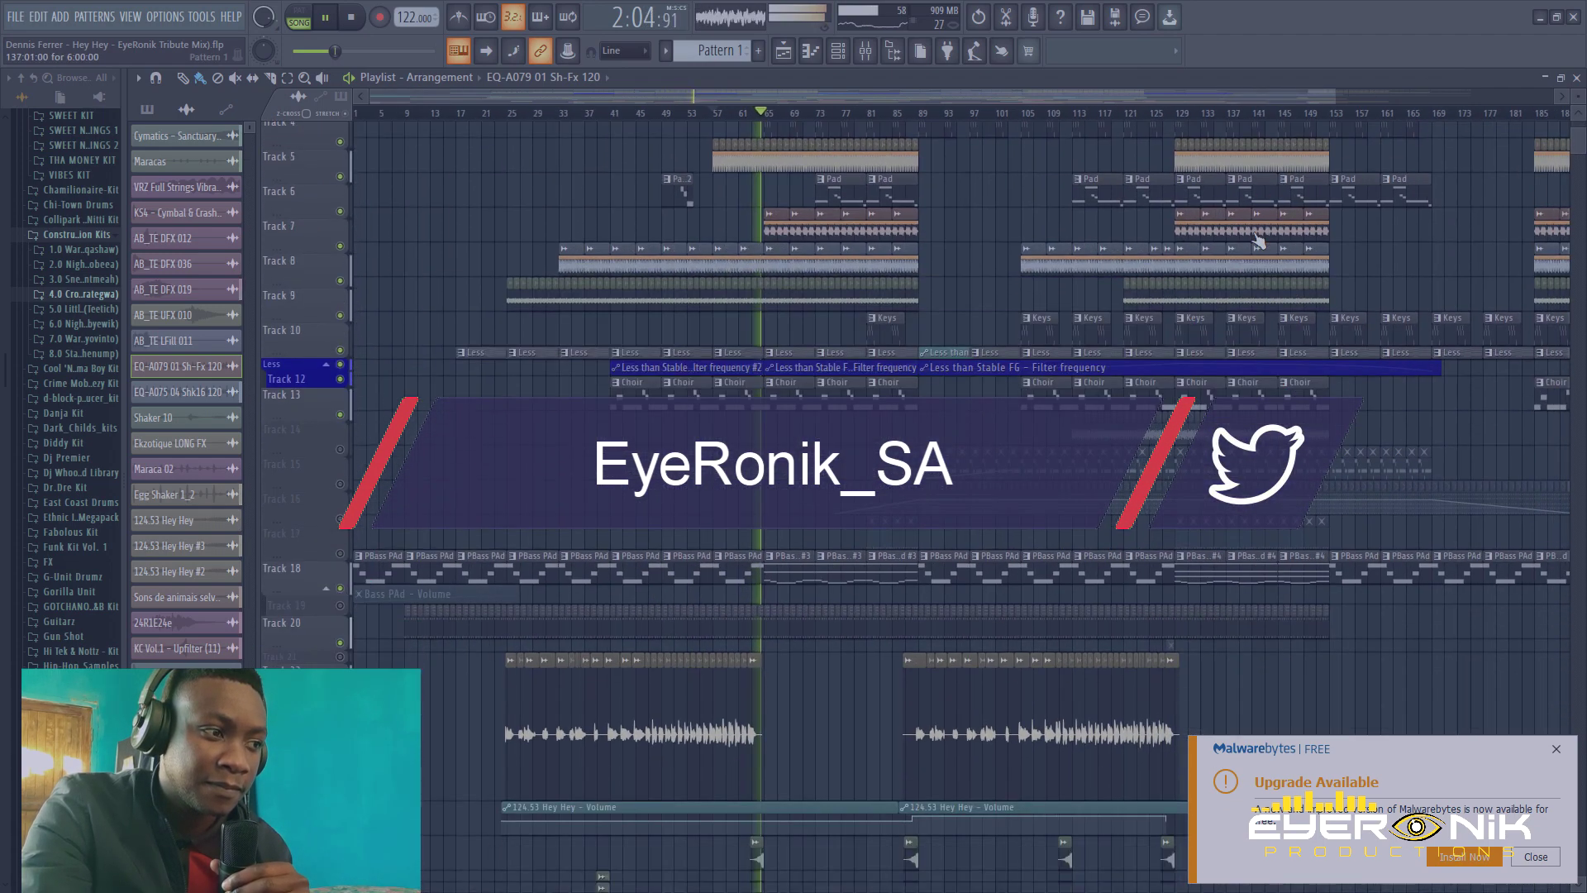
scroll(1256, 239, down, 4)
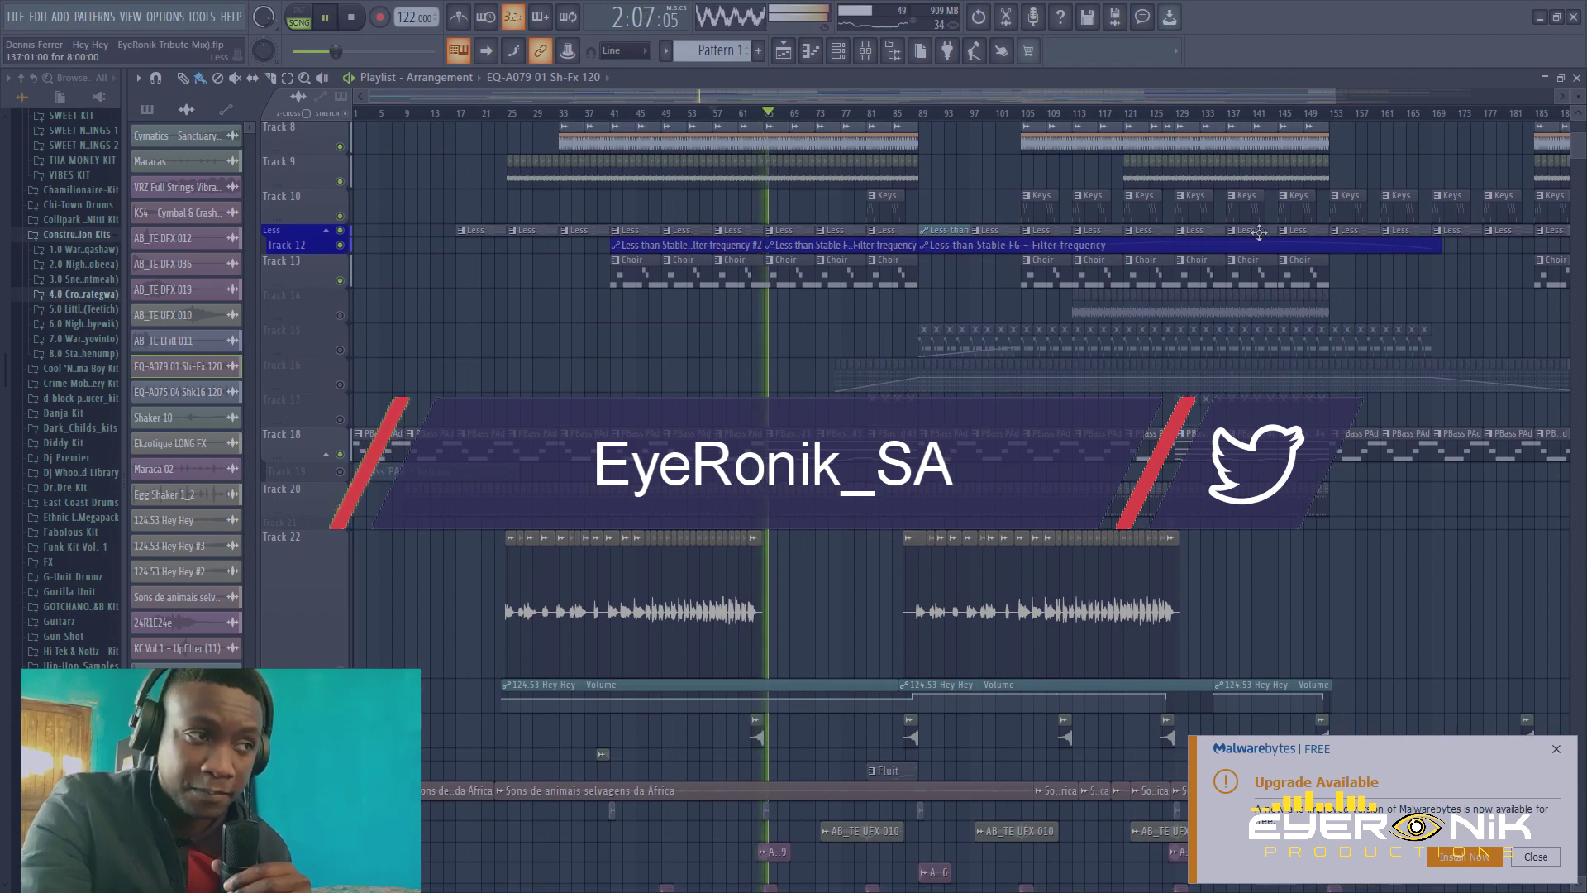
scroll(1258, 233, up, 6)
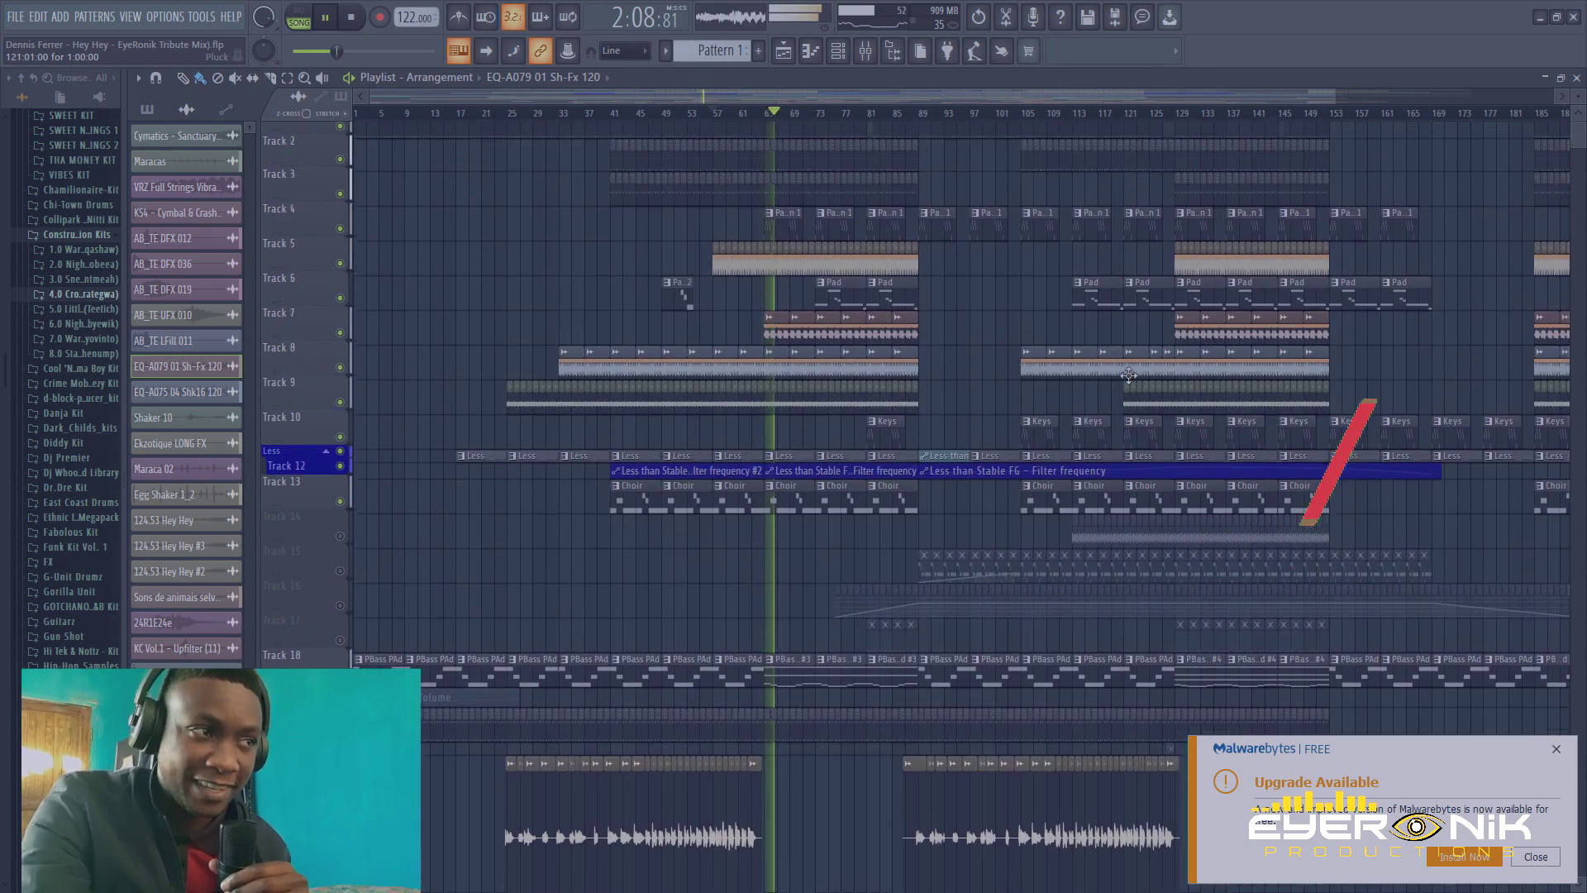
scroll(1128, 375, up, 1)
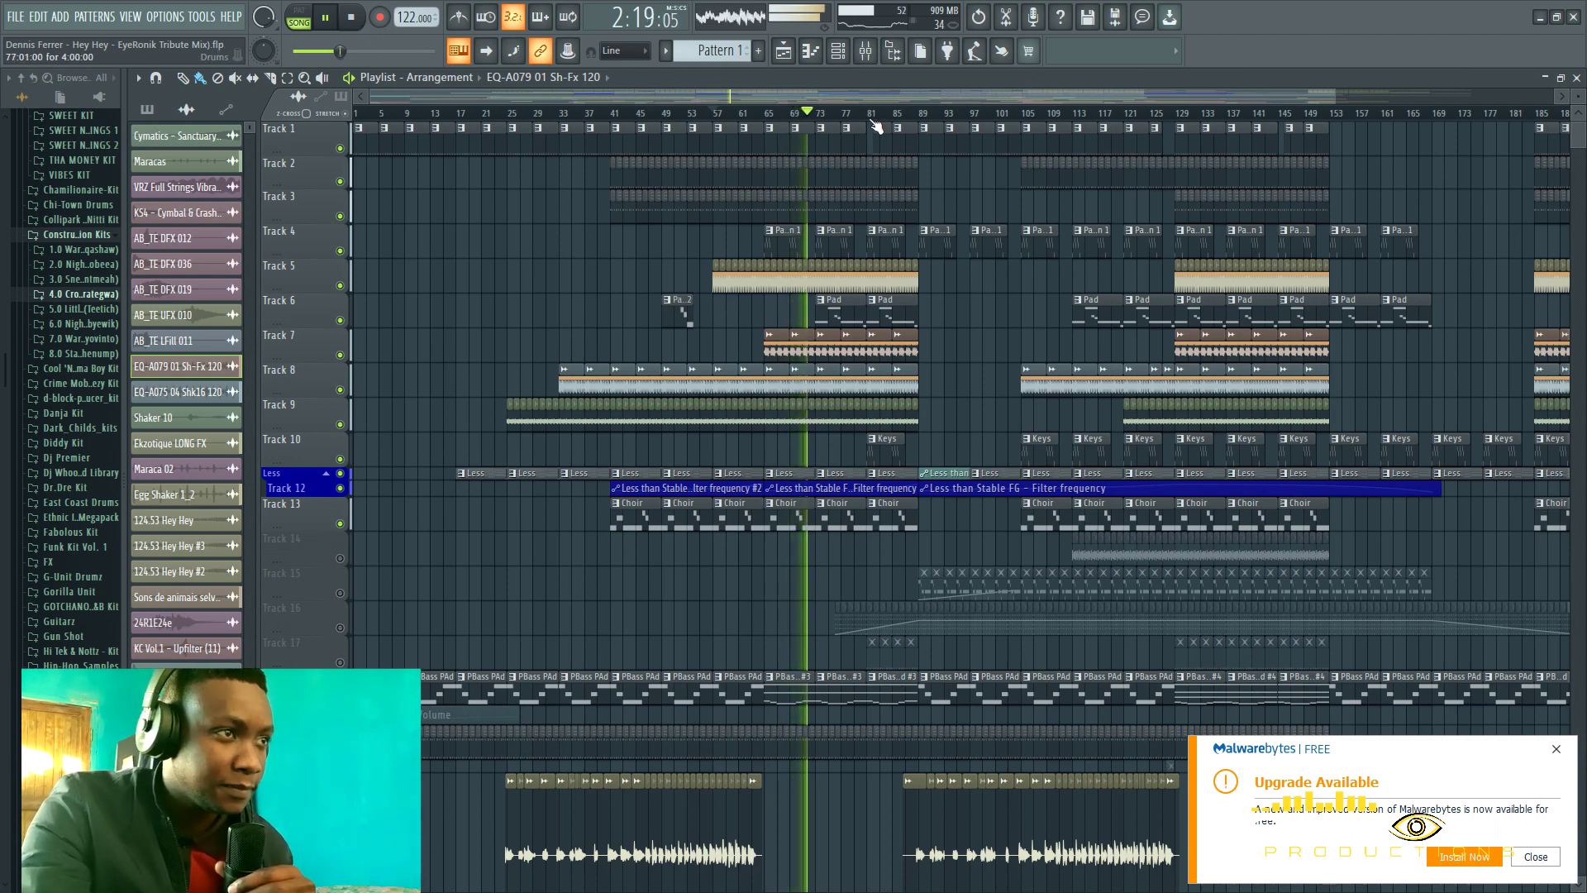
scroll(947, 346, down, 4)
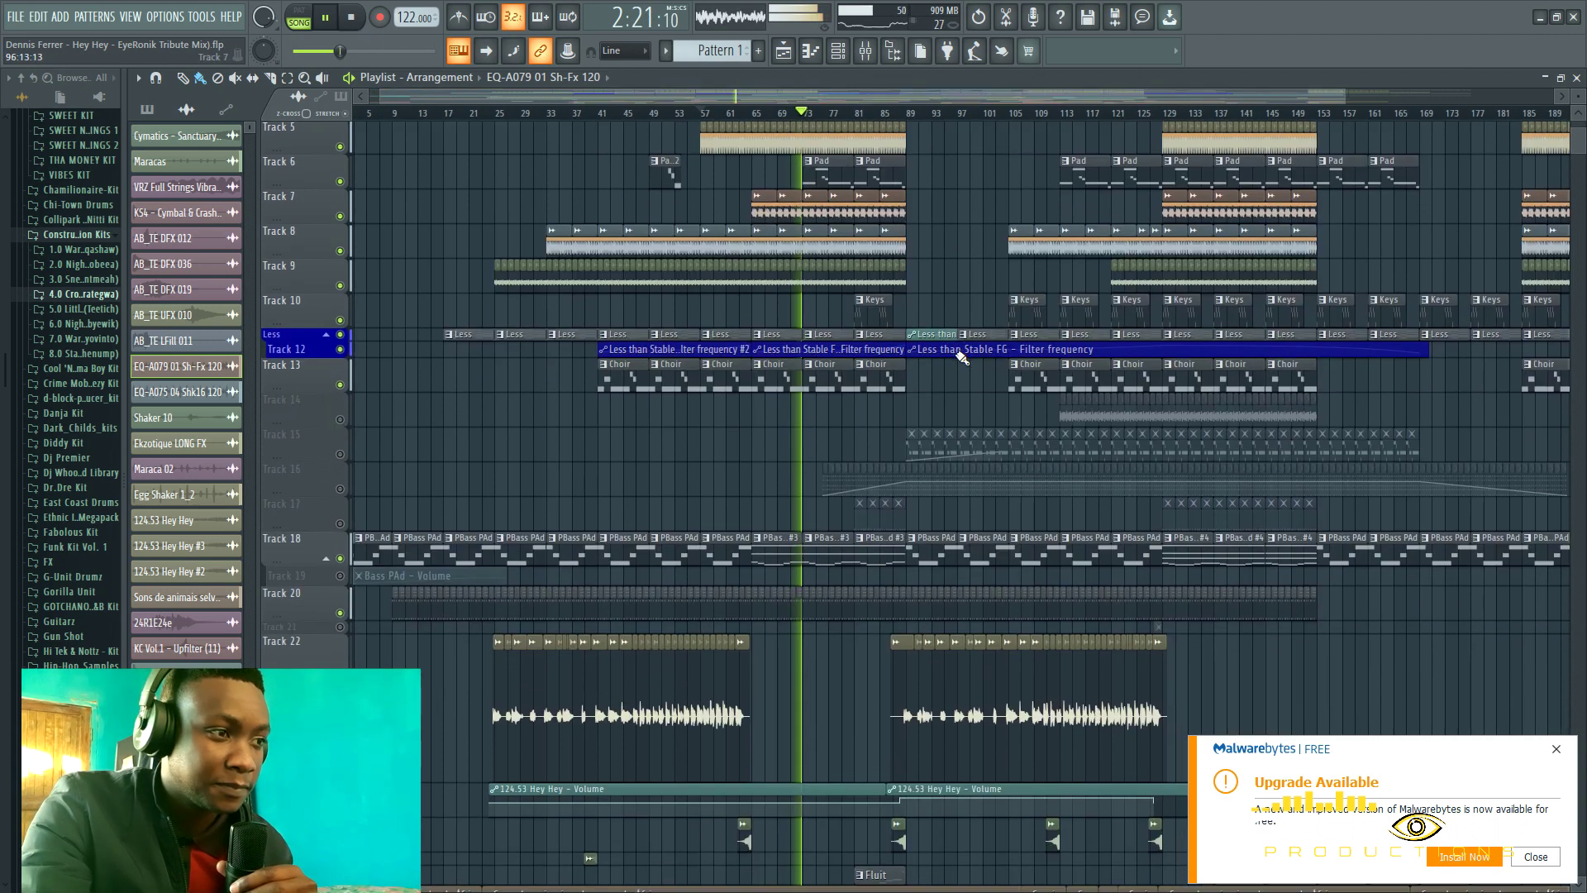
click(353, 18)
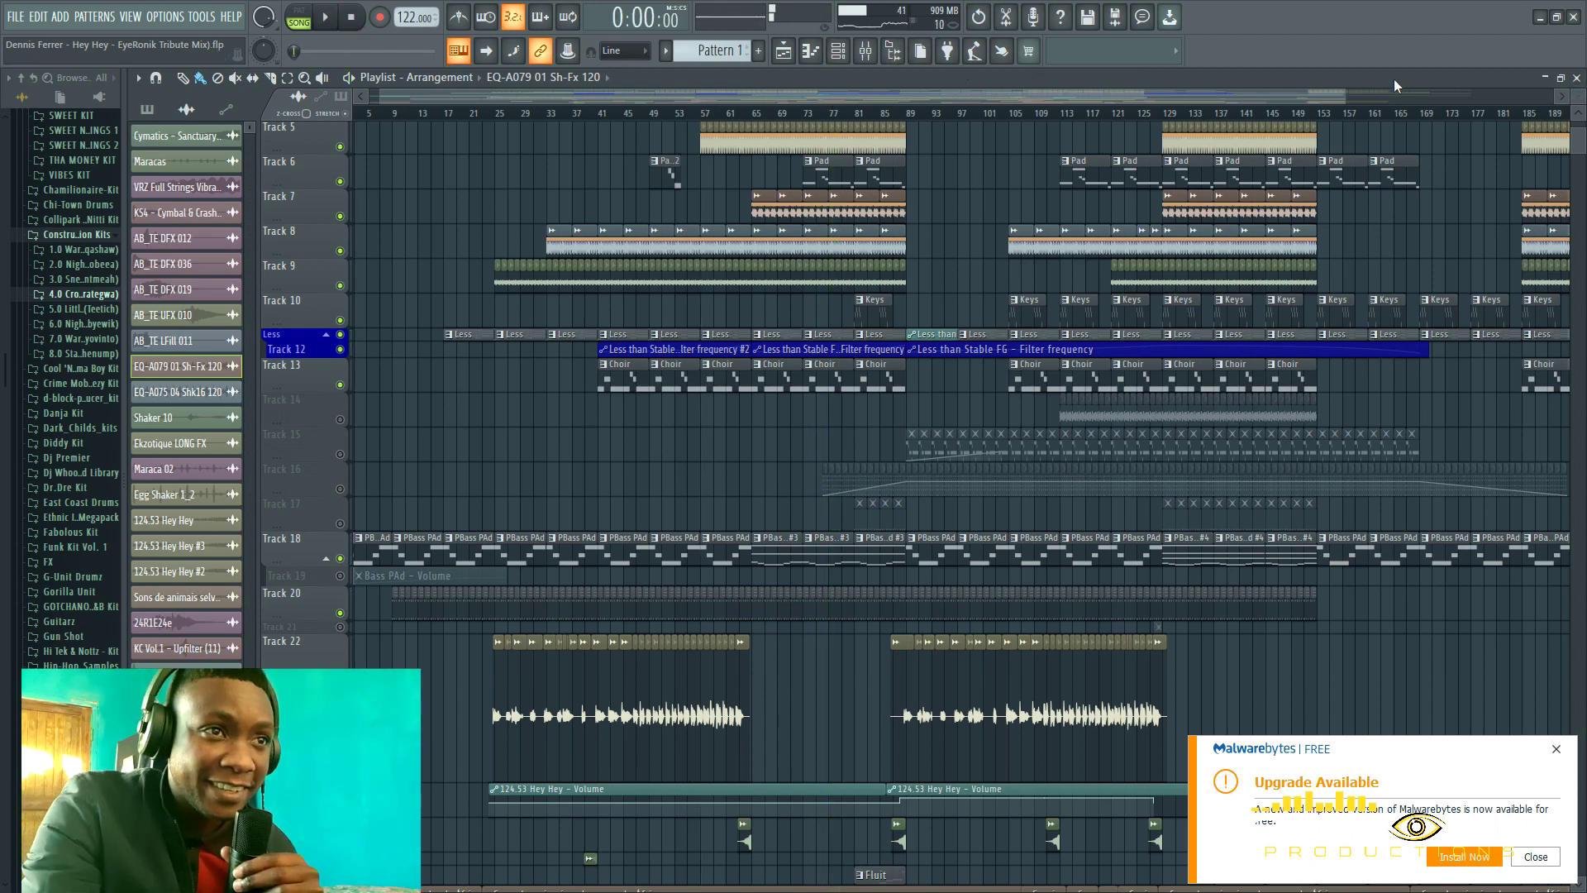
Solo Track 22, play its 124.53 Hey Hey vocal clips from bar 62, and stop playback.
drag(1314, 101, 1273, 103)
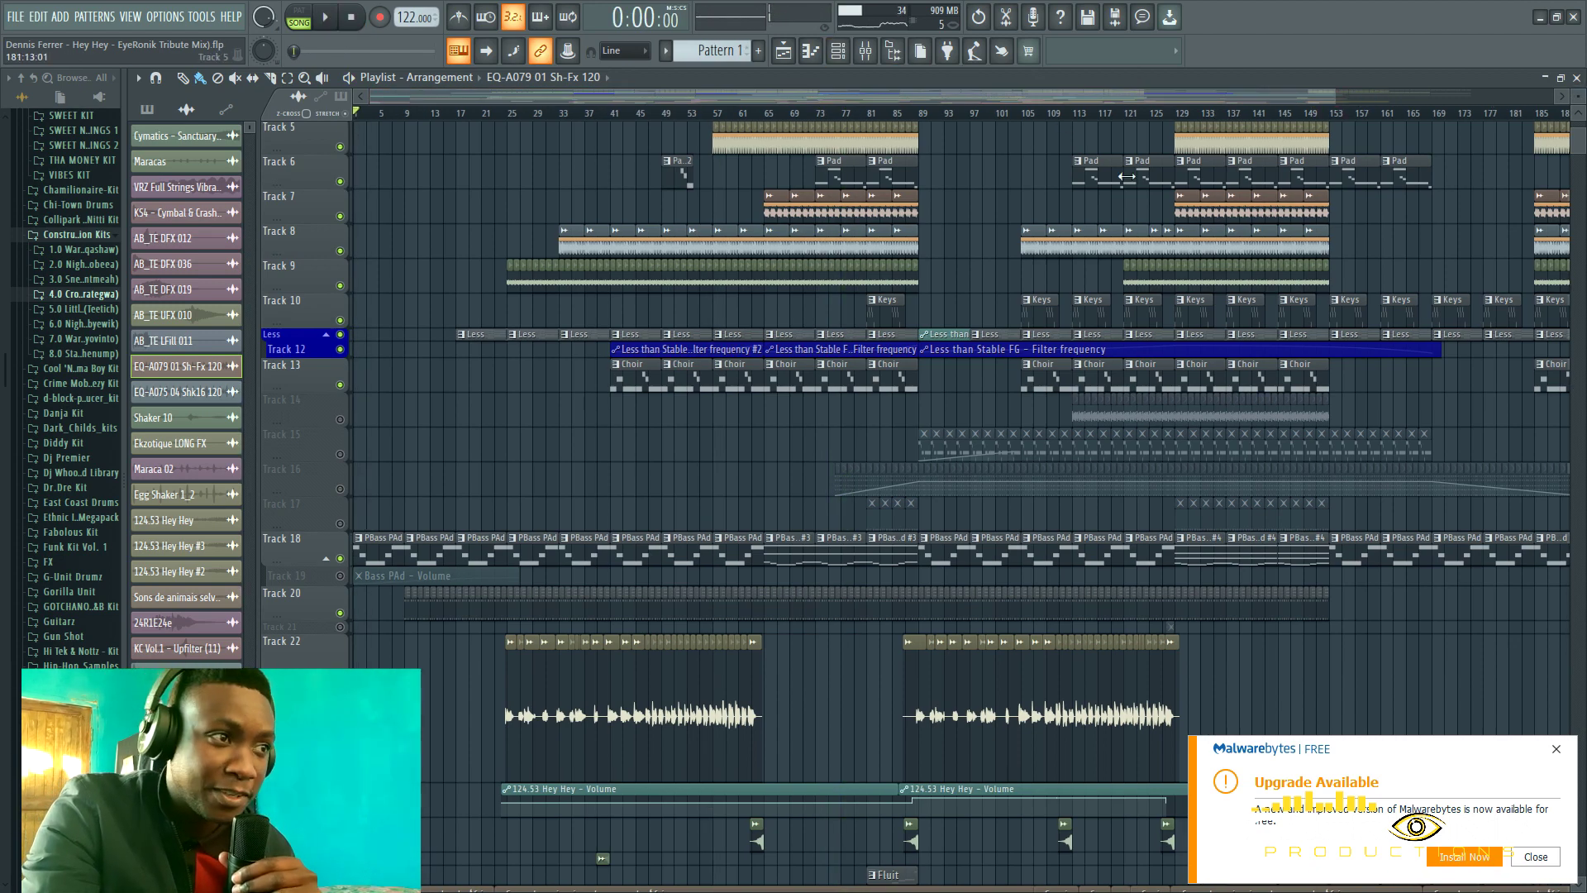
scroll(769, 464, down, 5)
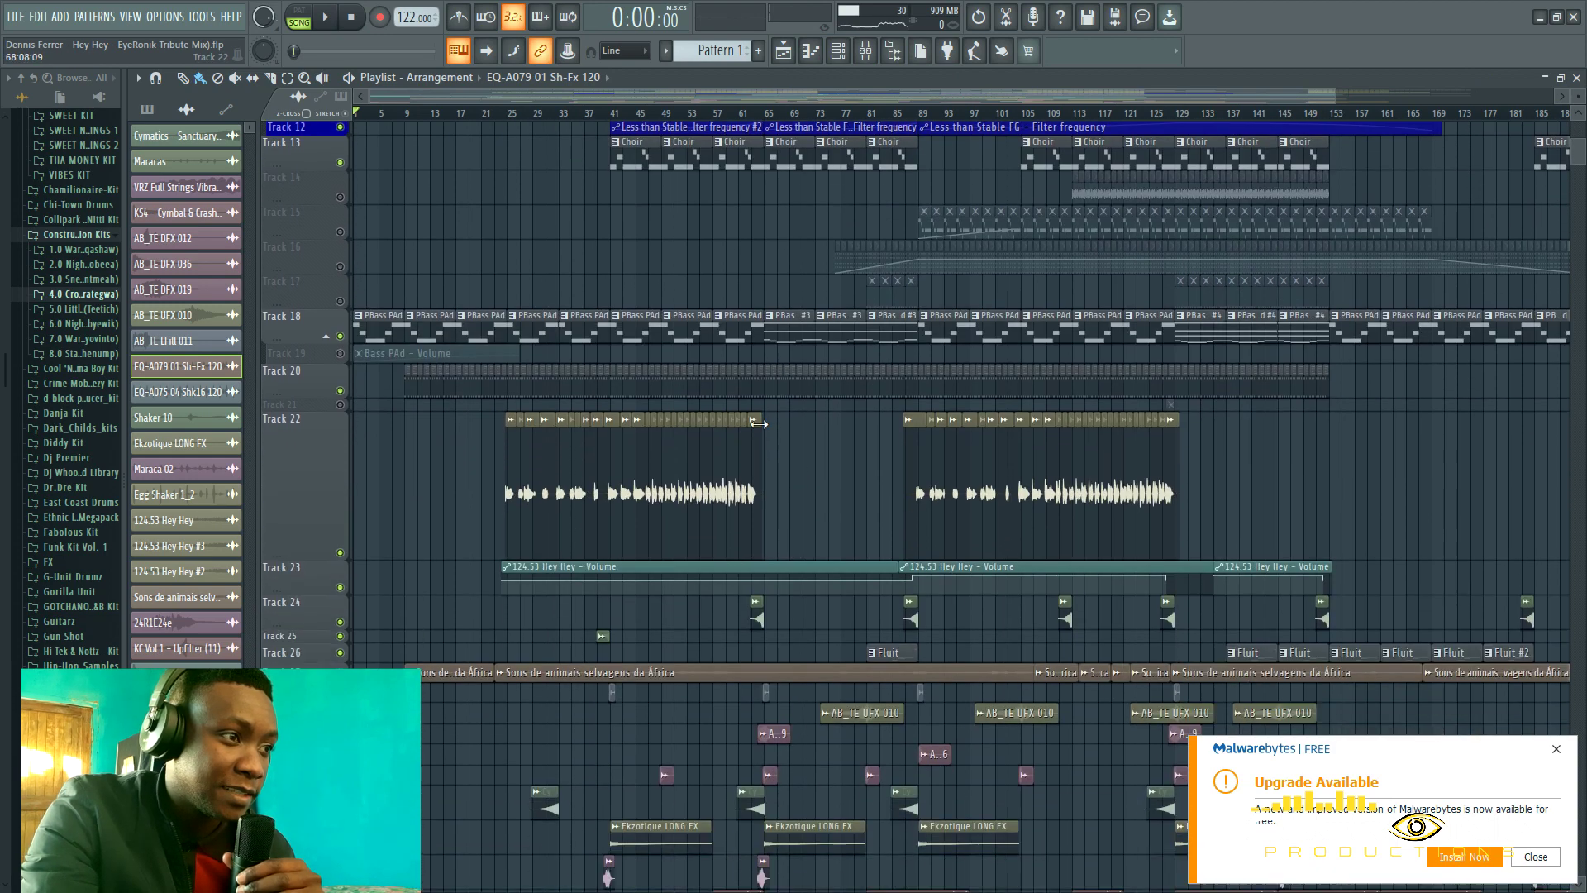
scroll(762, 113, up, 5)
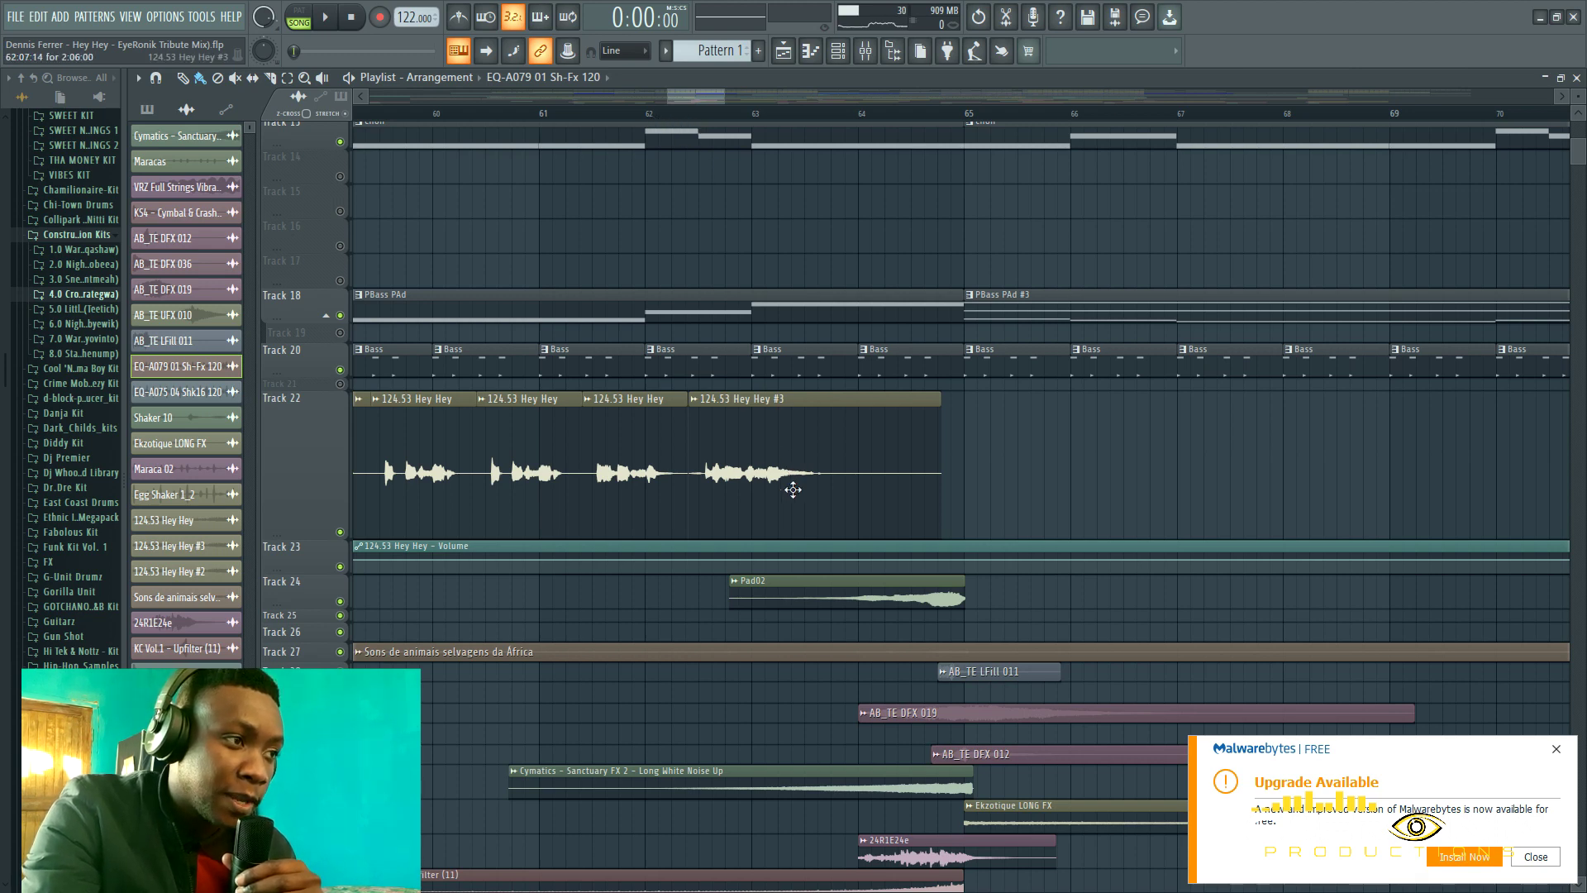
click(649, 116)
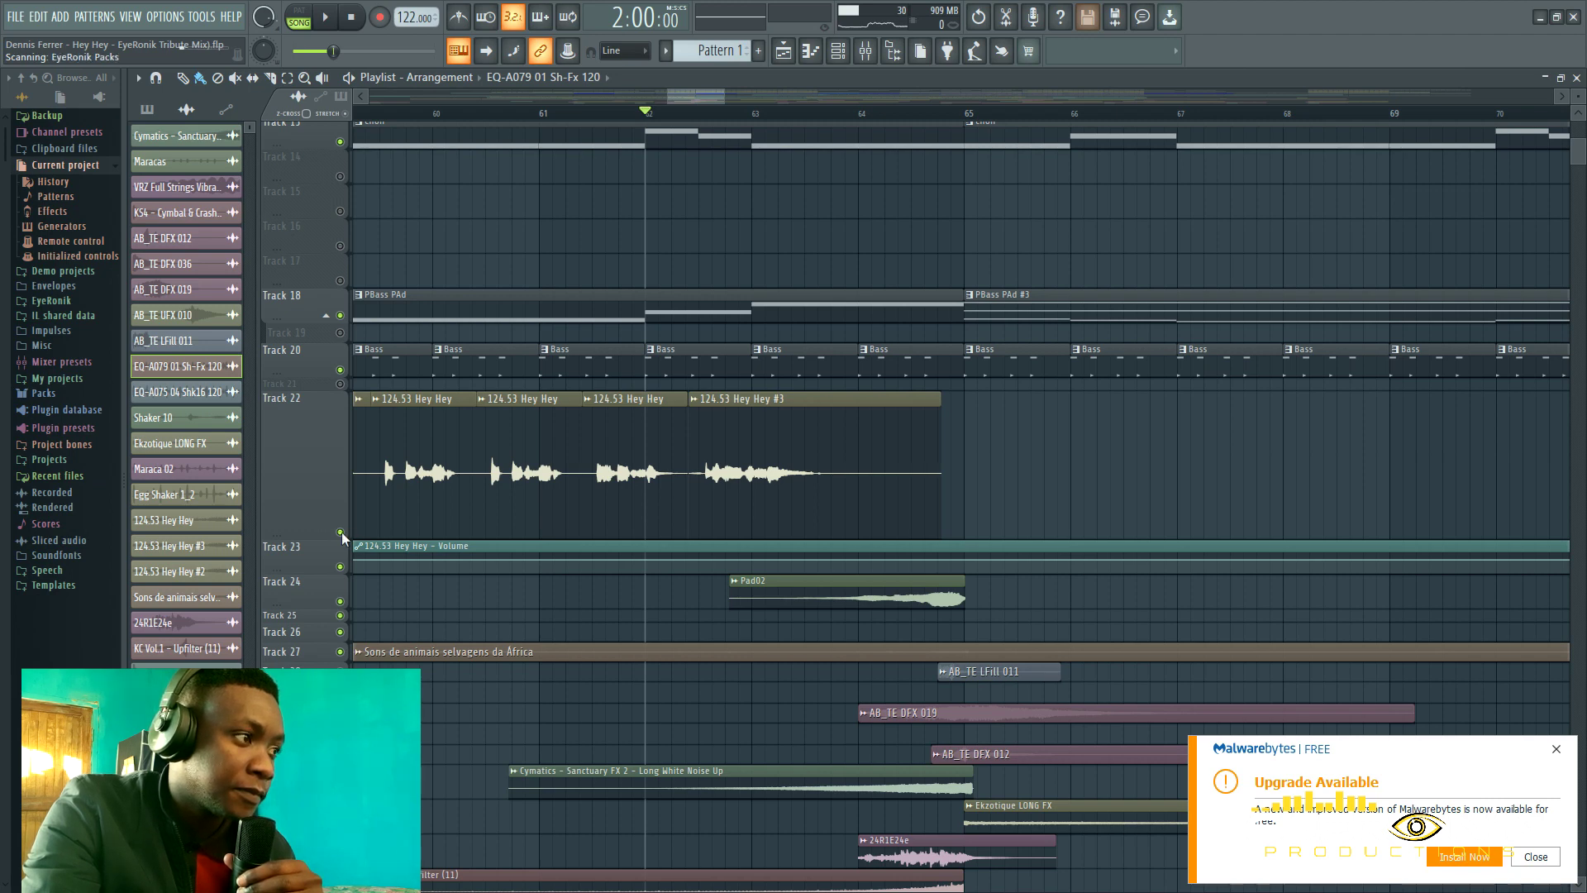
right_click(340, 532)
click(345, 537)
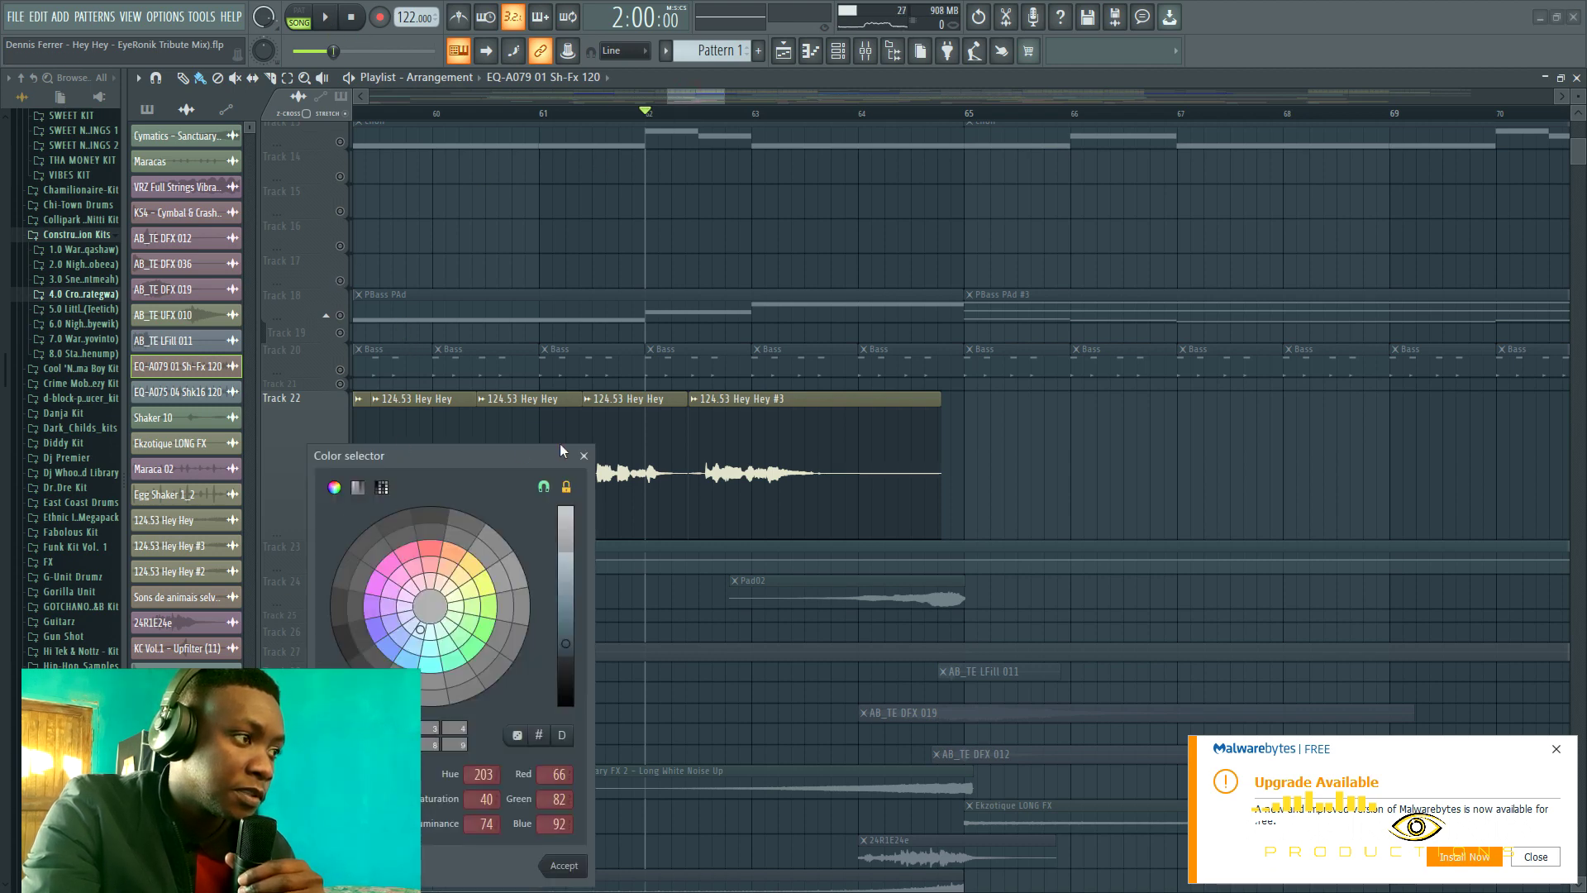
click(584, 457)
click(331, 16)
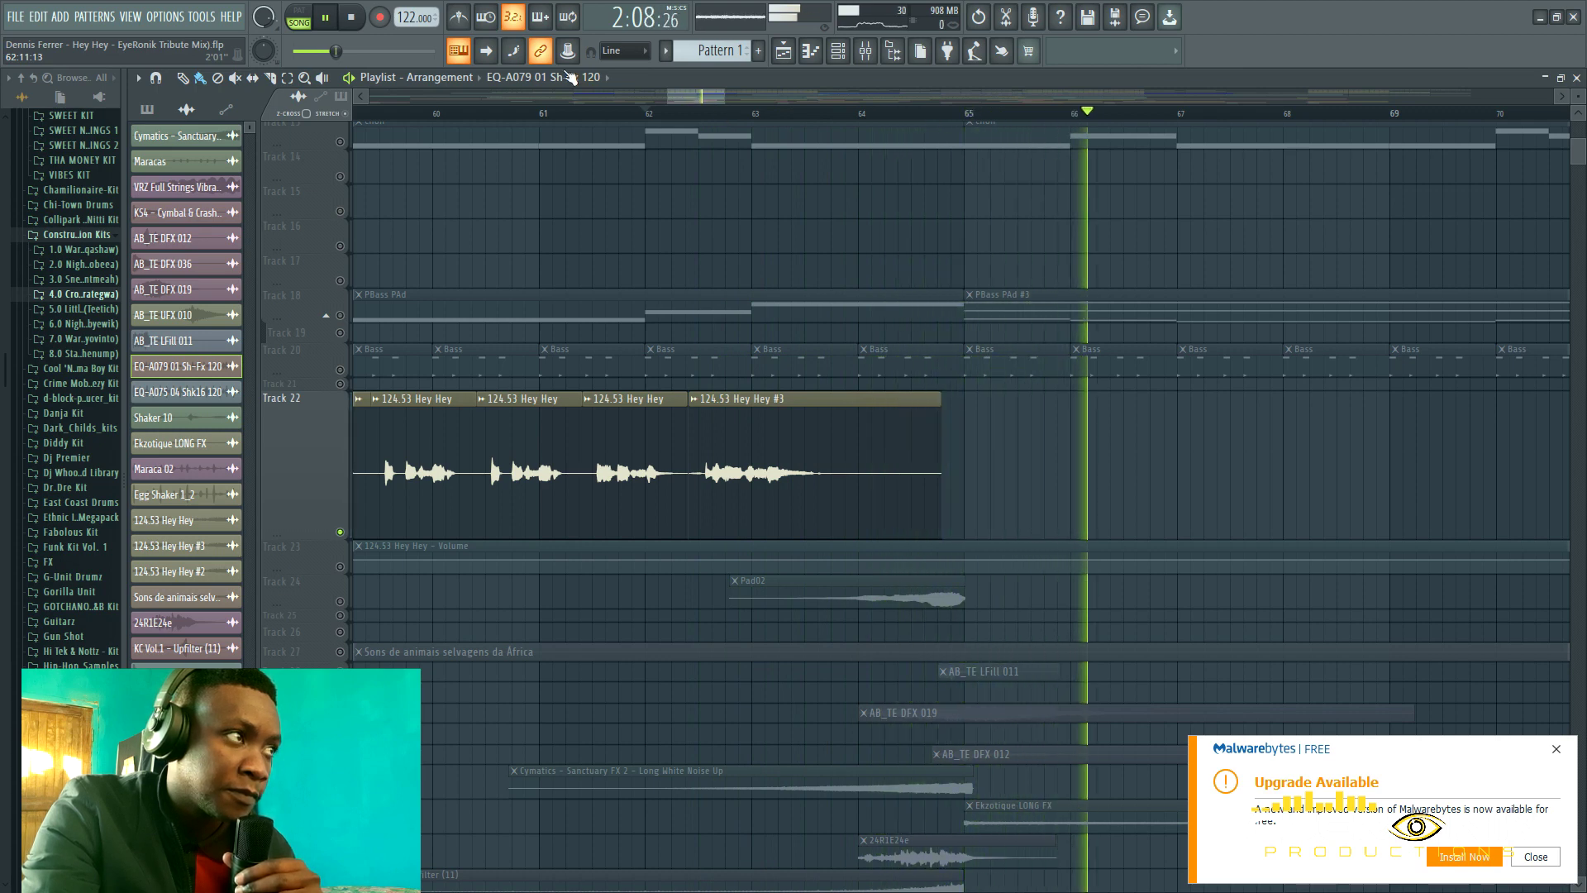
click(361, 23)
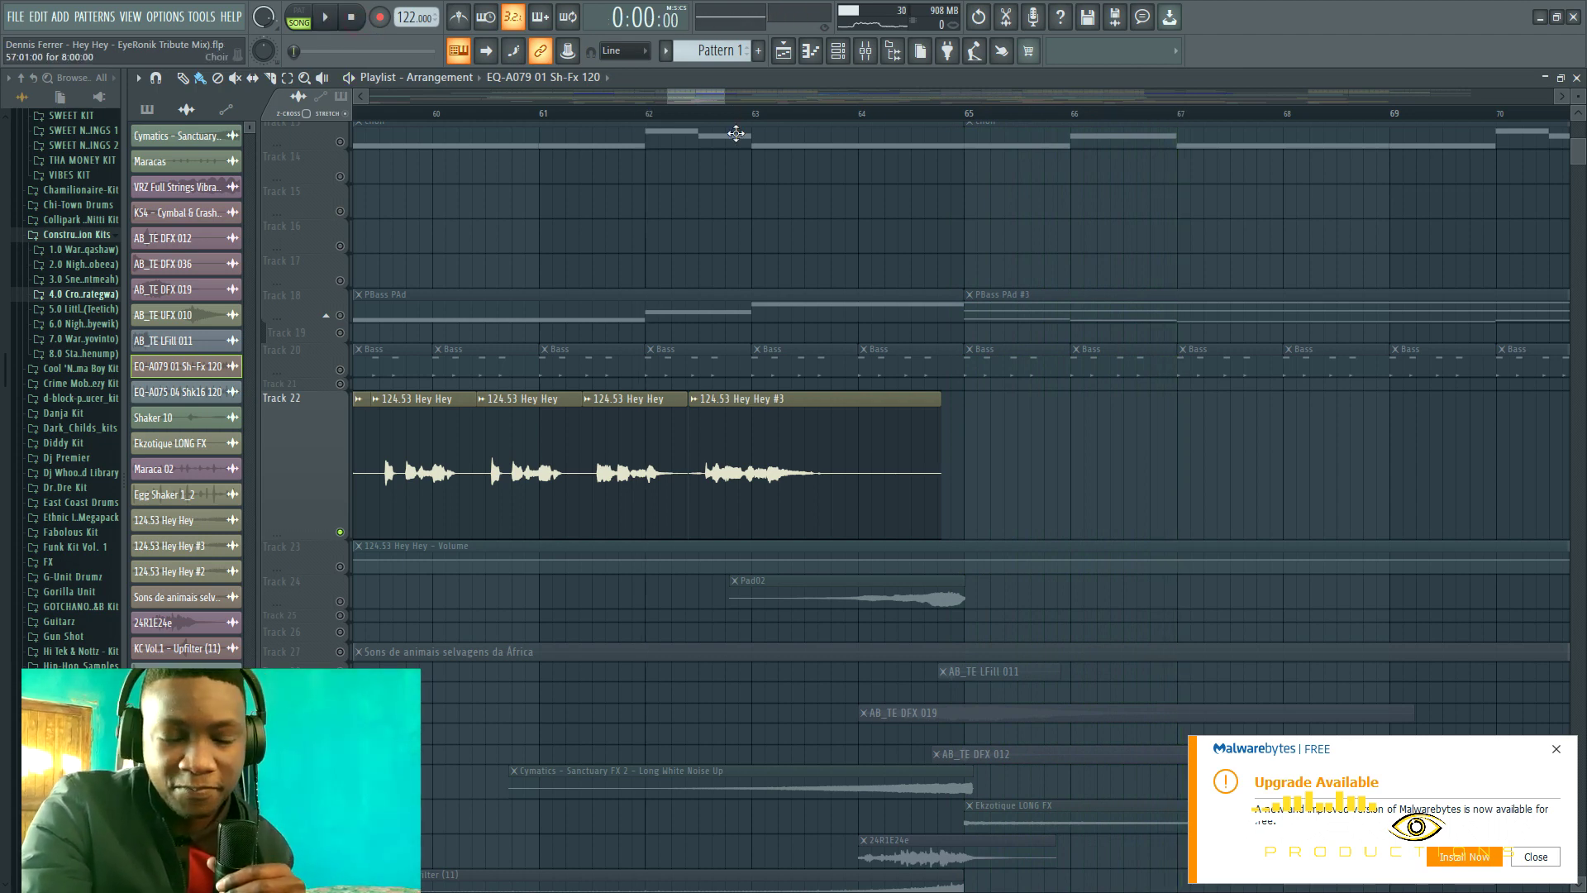
Play the soloed Hey Hey vocals again from about bar 56 and stop playback.
drag(703, 96, 673, 107)
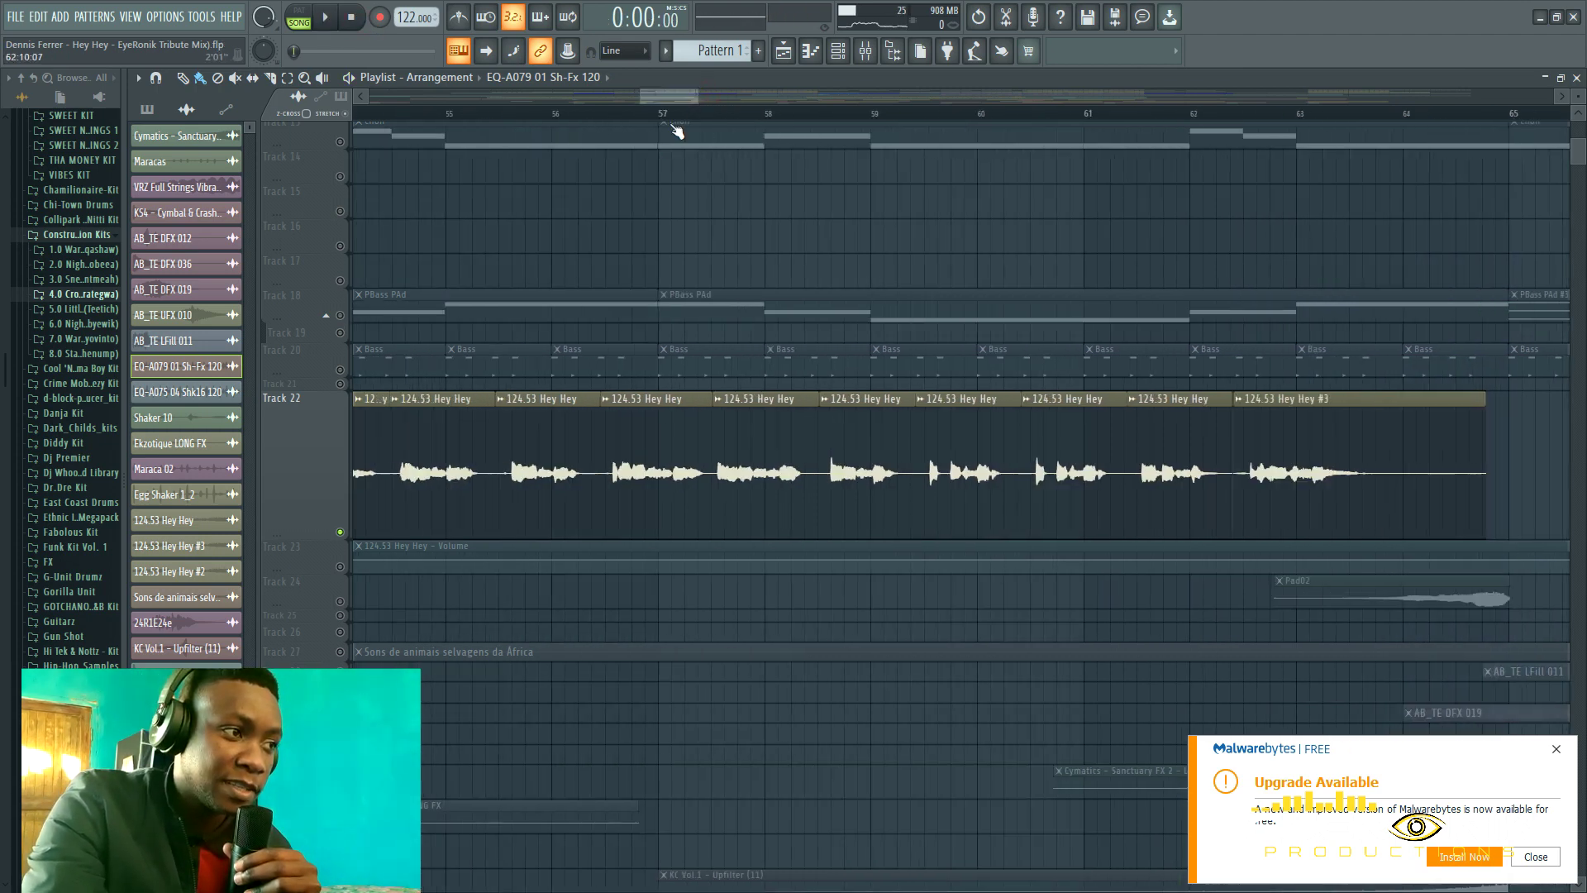
click(609, 115)
click(335, 25)
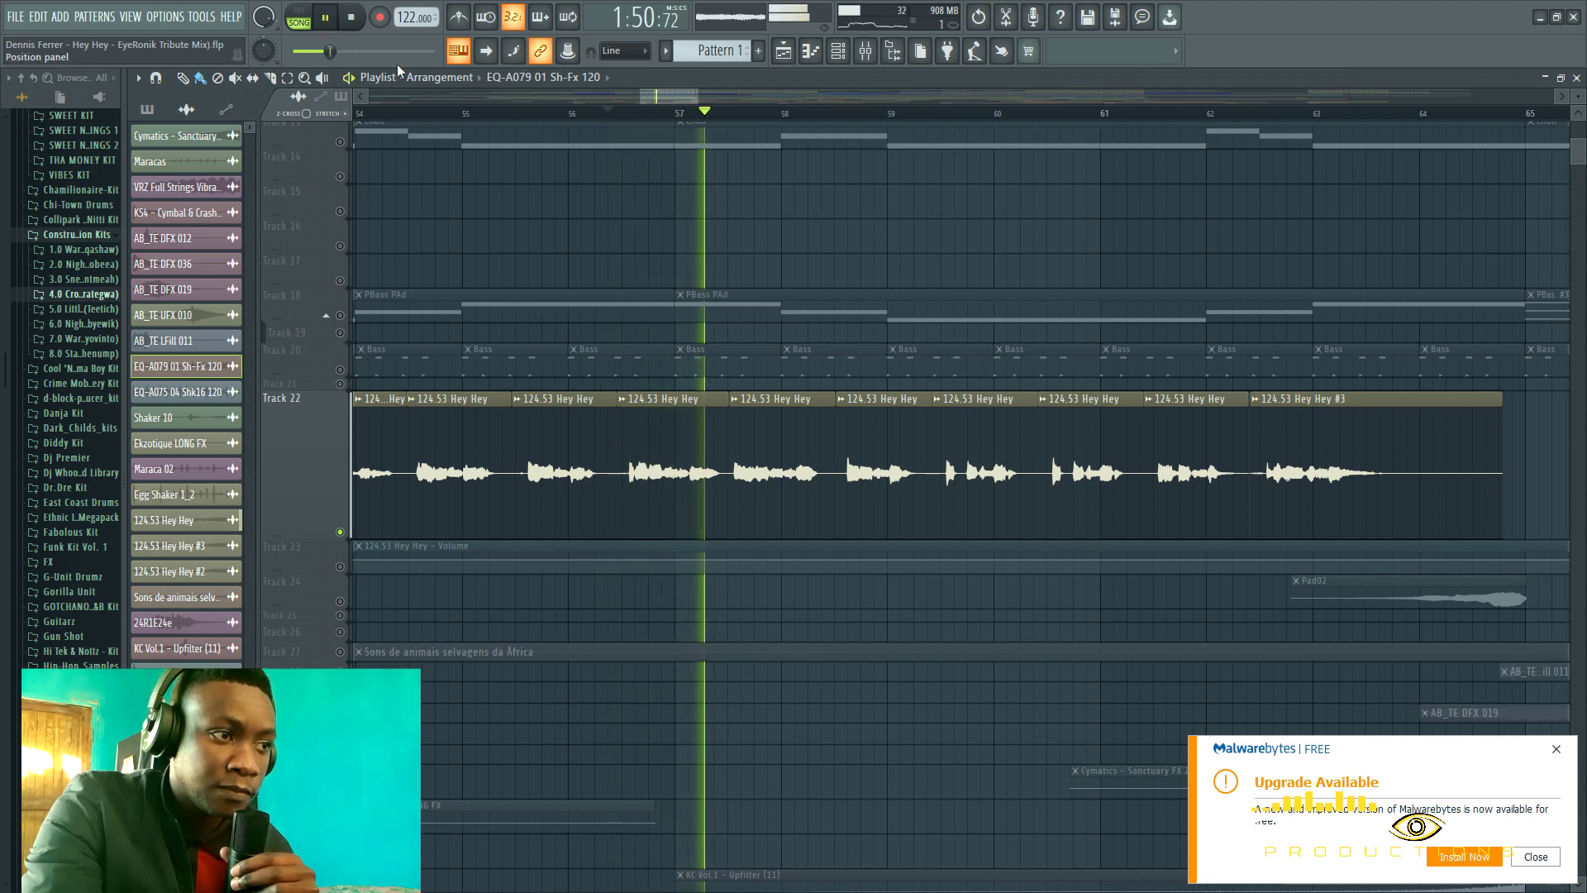
click(362, 25)
click(362, 24)
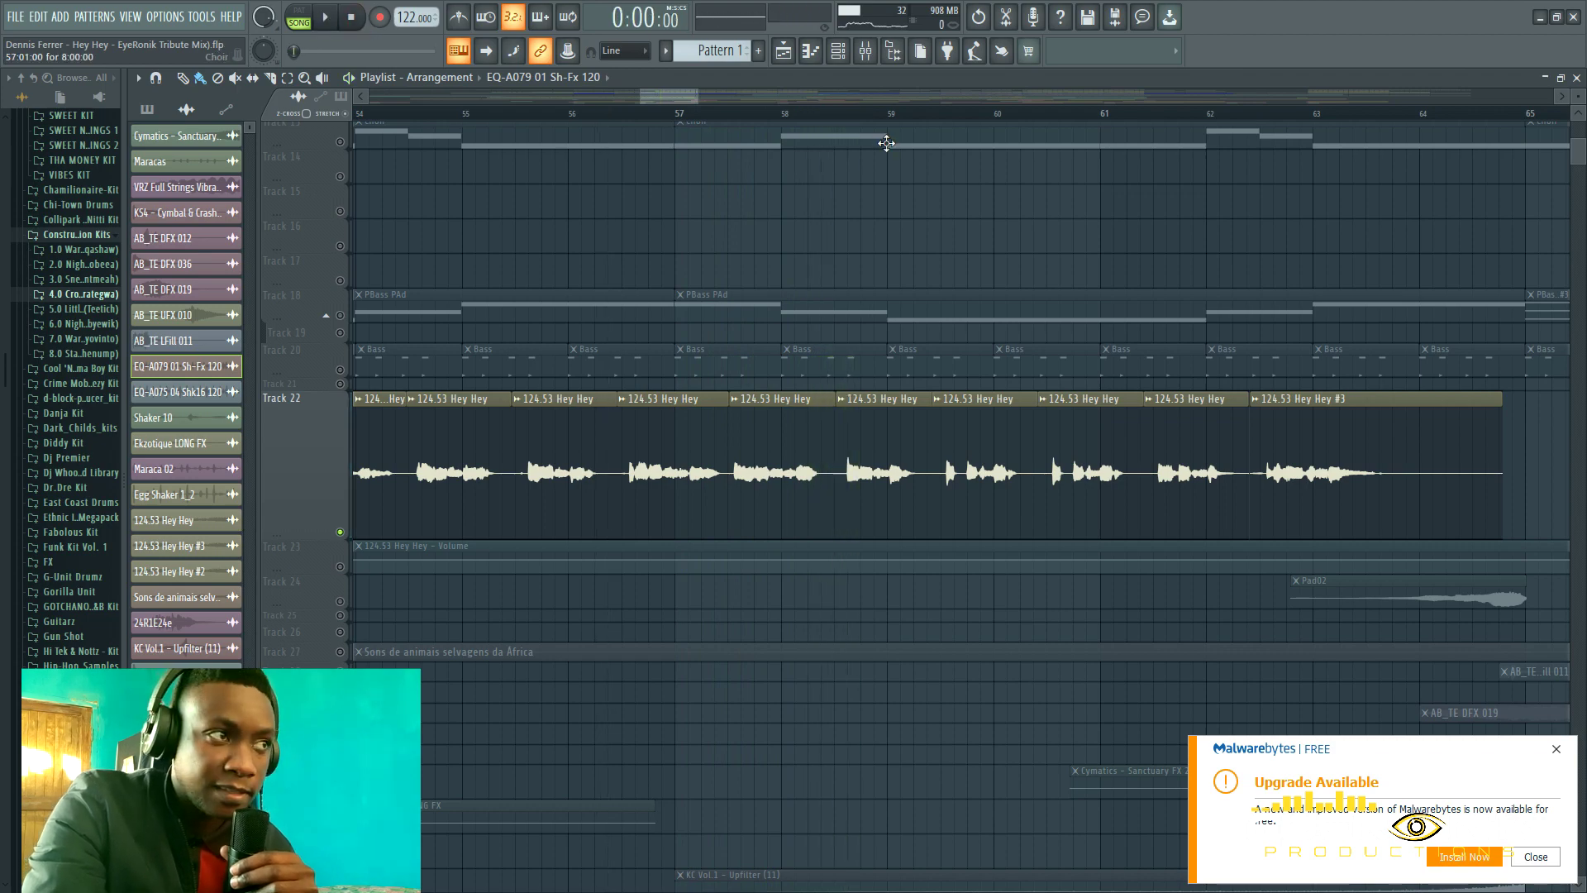
Unmute Track 4, play its Pattern 1 clip from bar 65 and stop playback.
drag(696, 93, 895, 93)
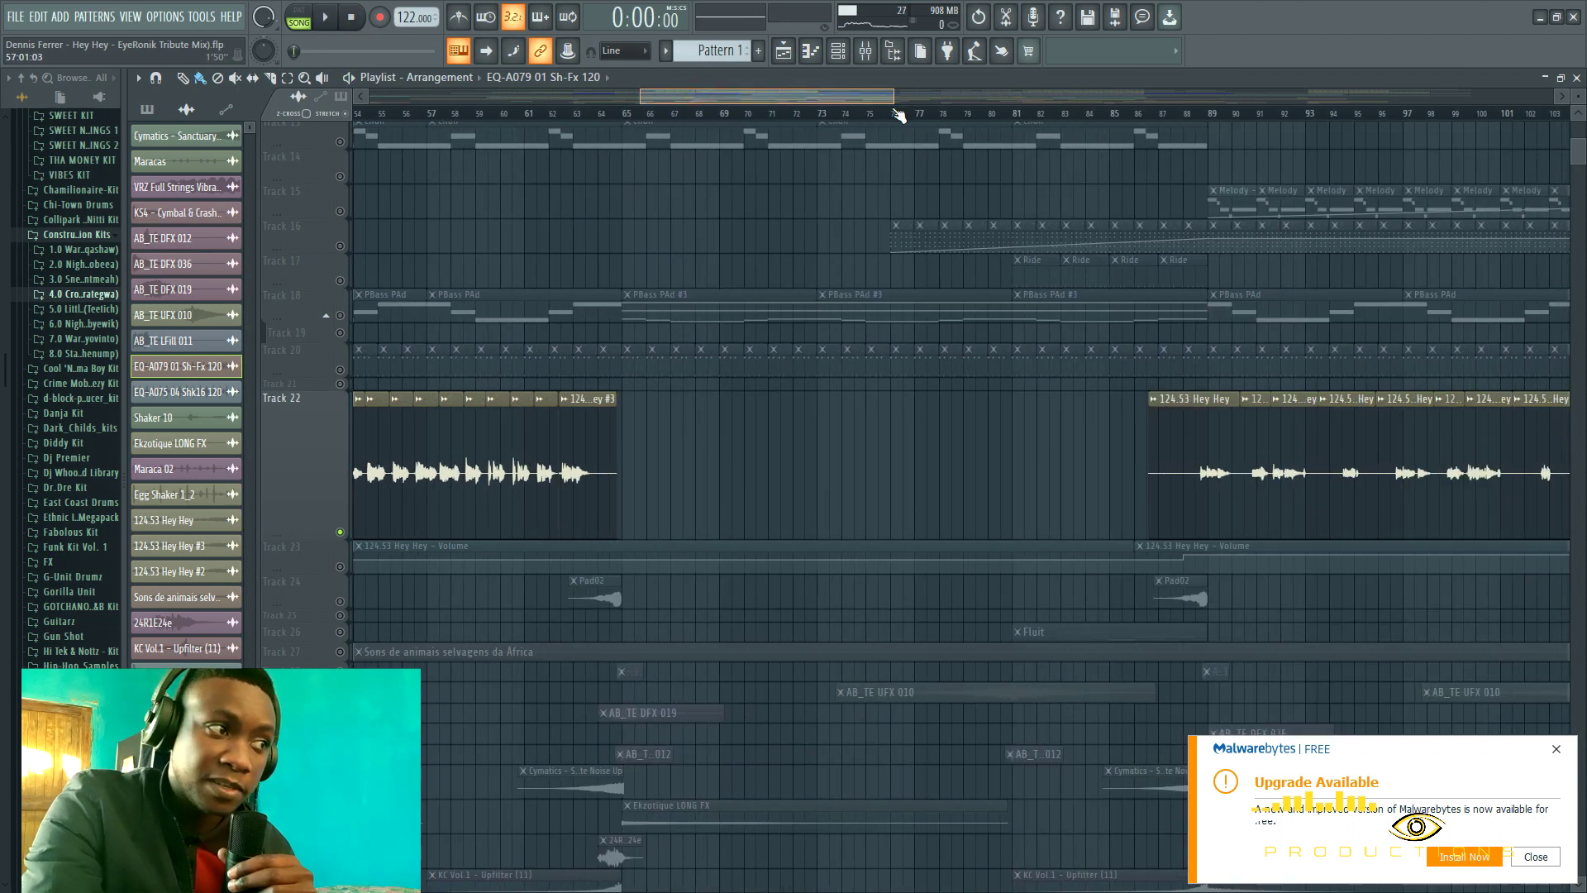
scroll(736, 526, down, 3)
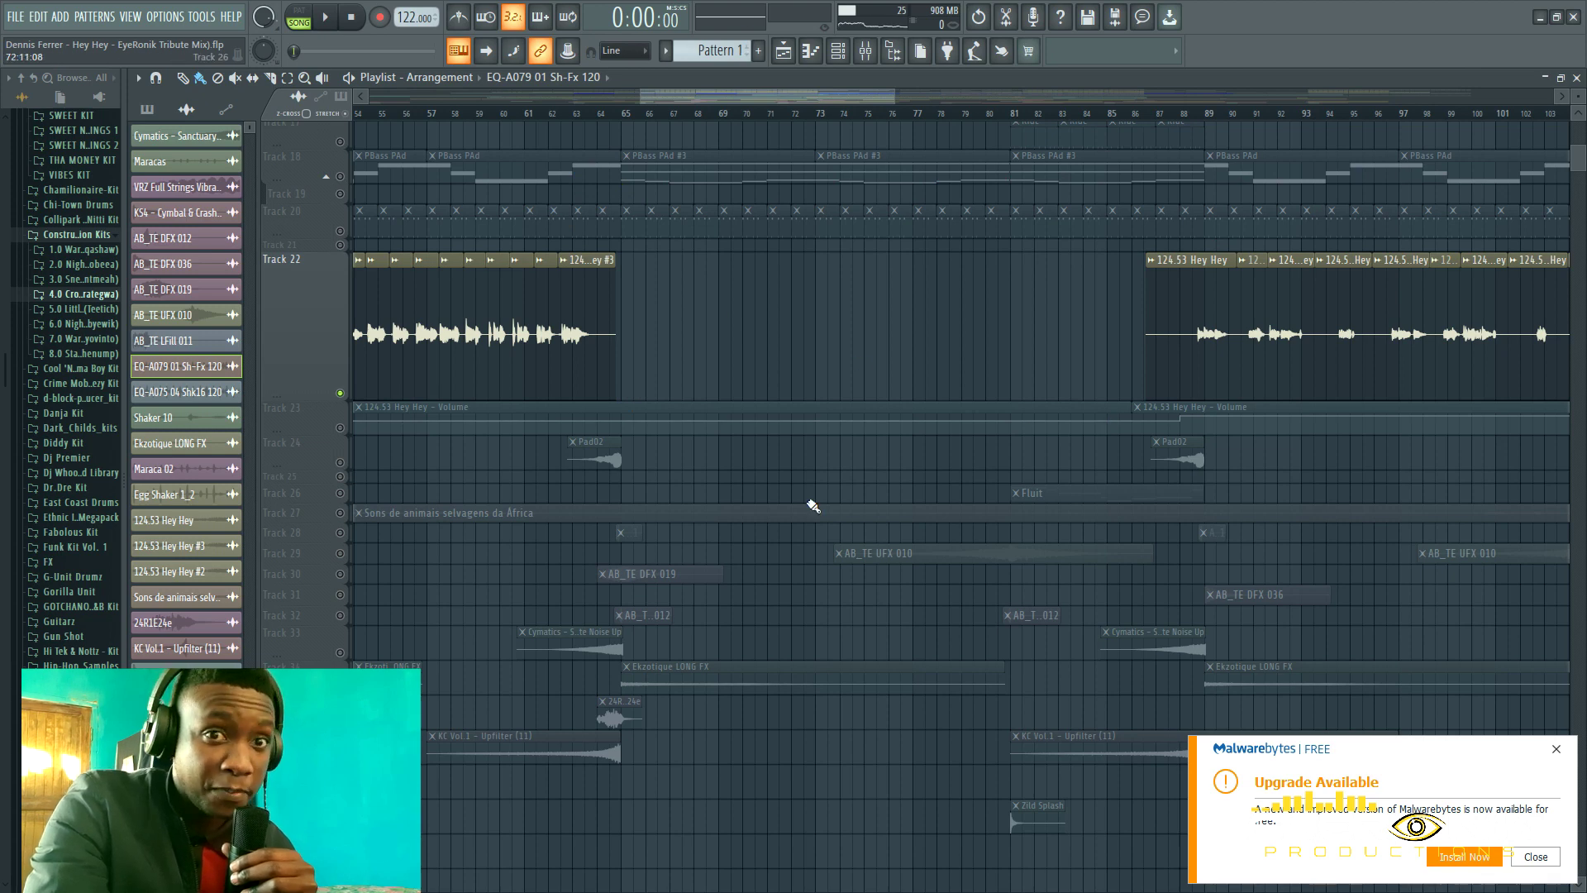
scroll(810, 504, up, 5)
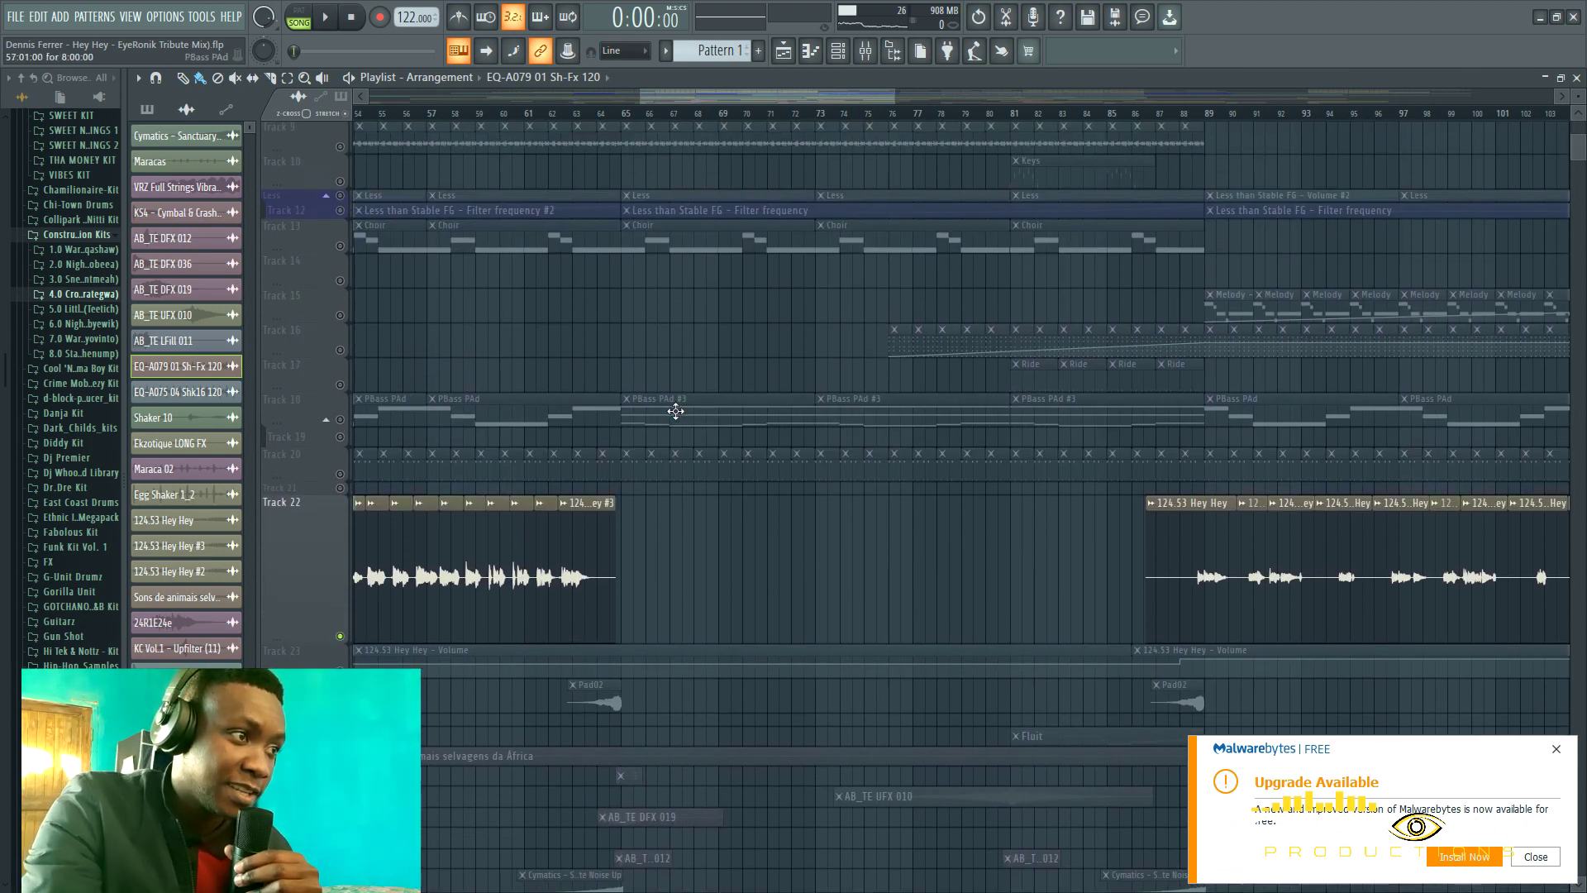
scroll(758, 347, up, 2)
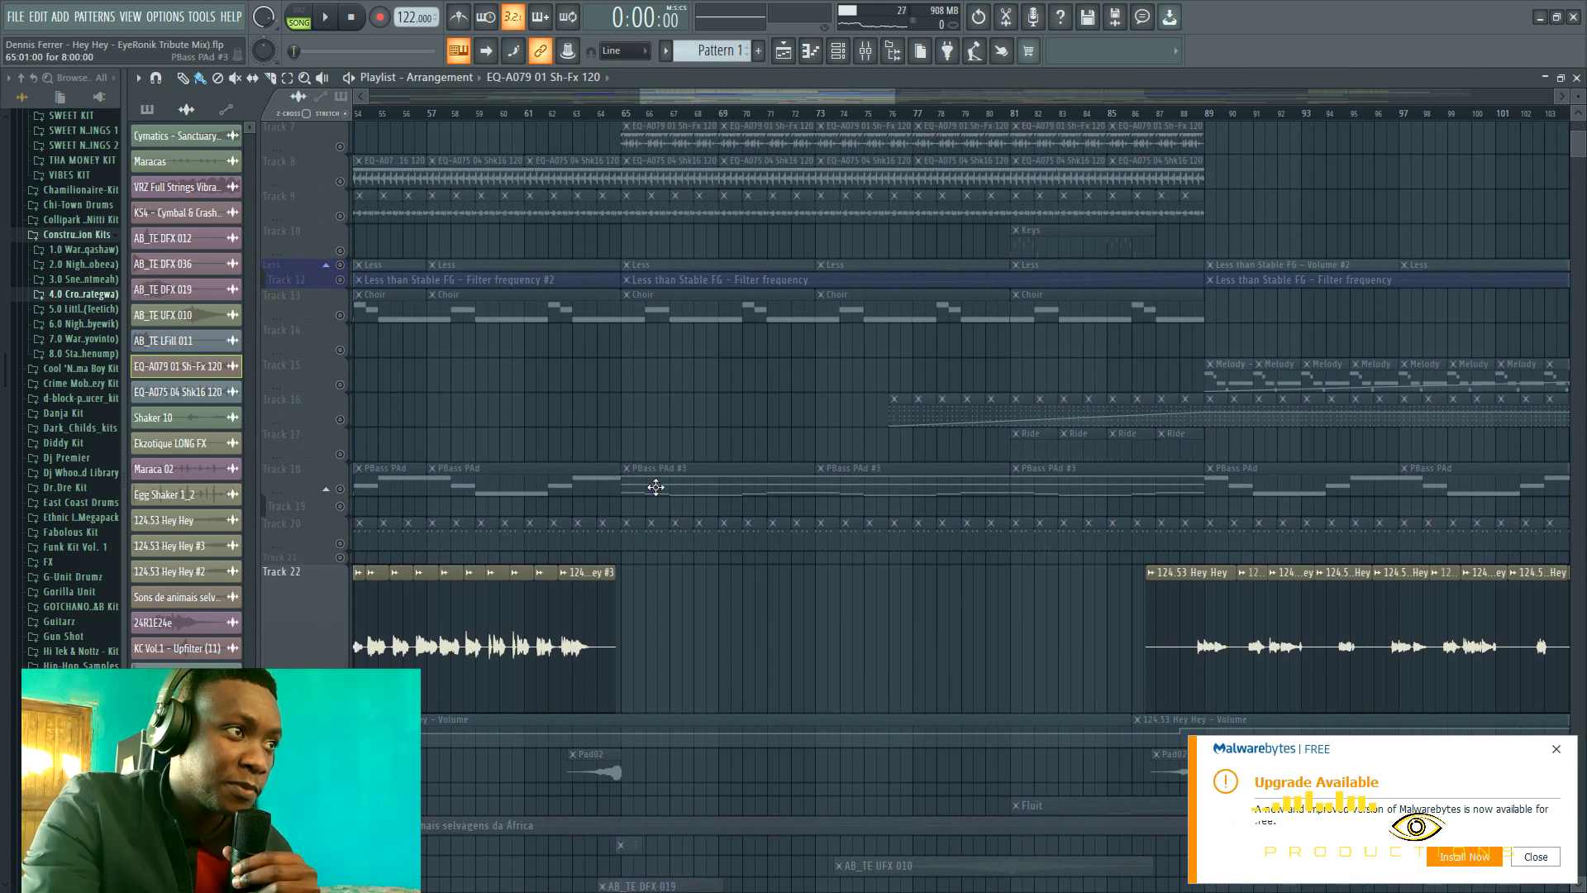
scroll(656, 487, up, 7)
scroll(656, 487, down, 6)
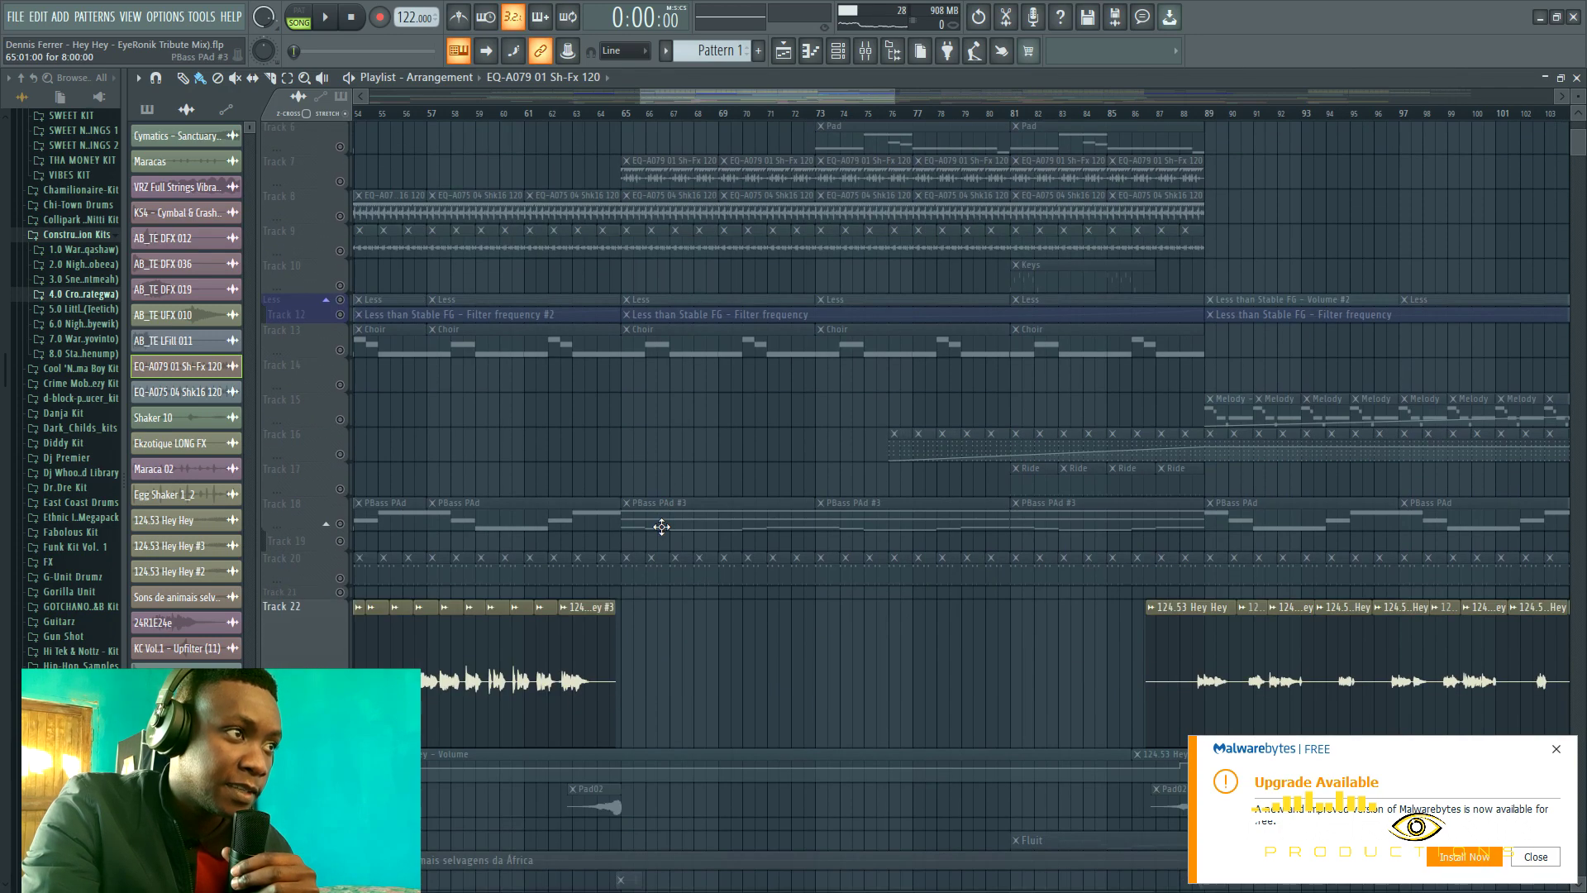
scroll(667, 215, up, 4)
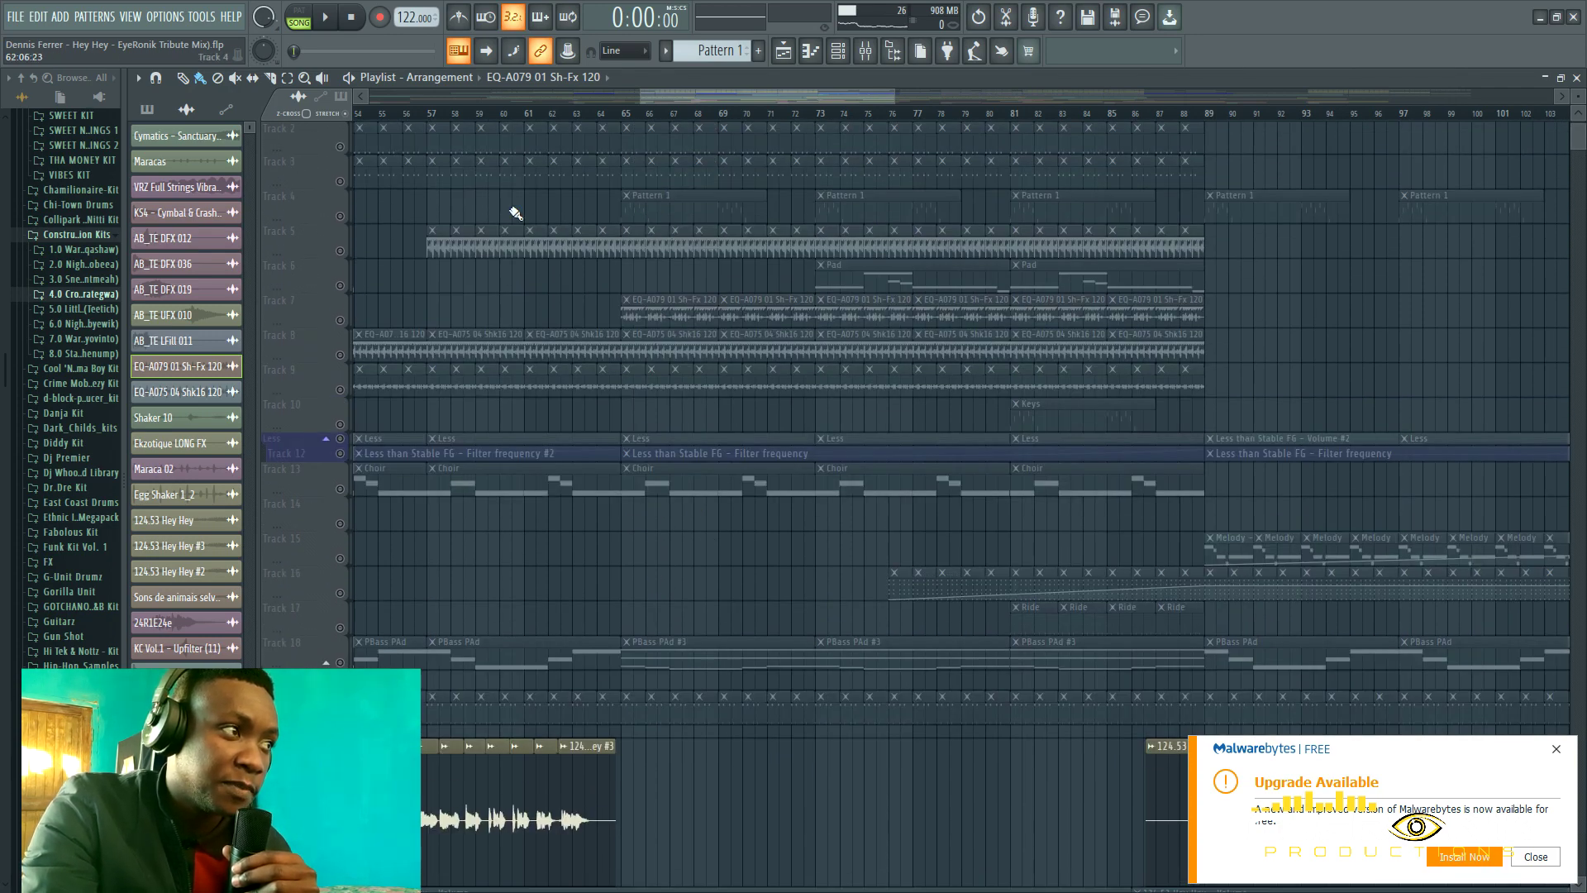
click(340, 215)
click(620, 122)
key(space)
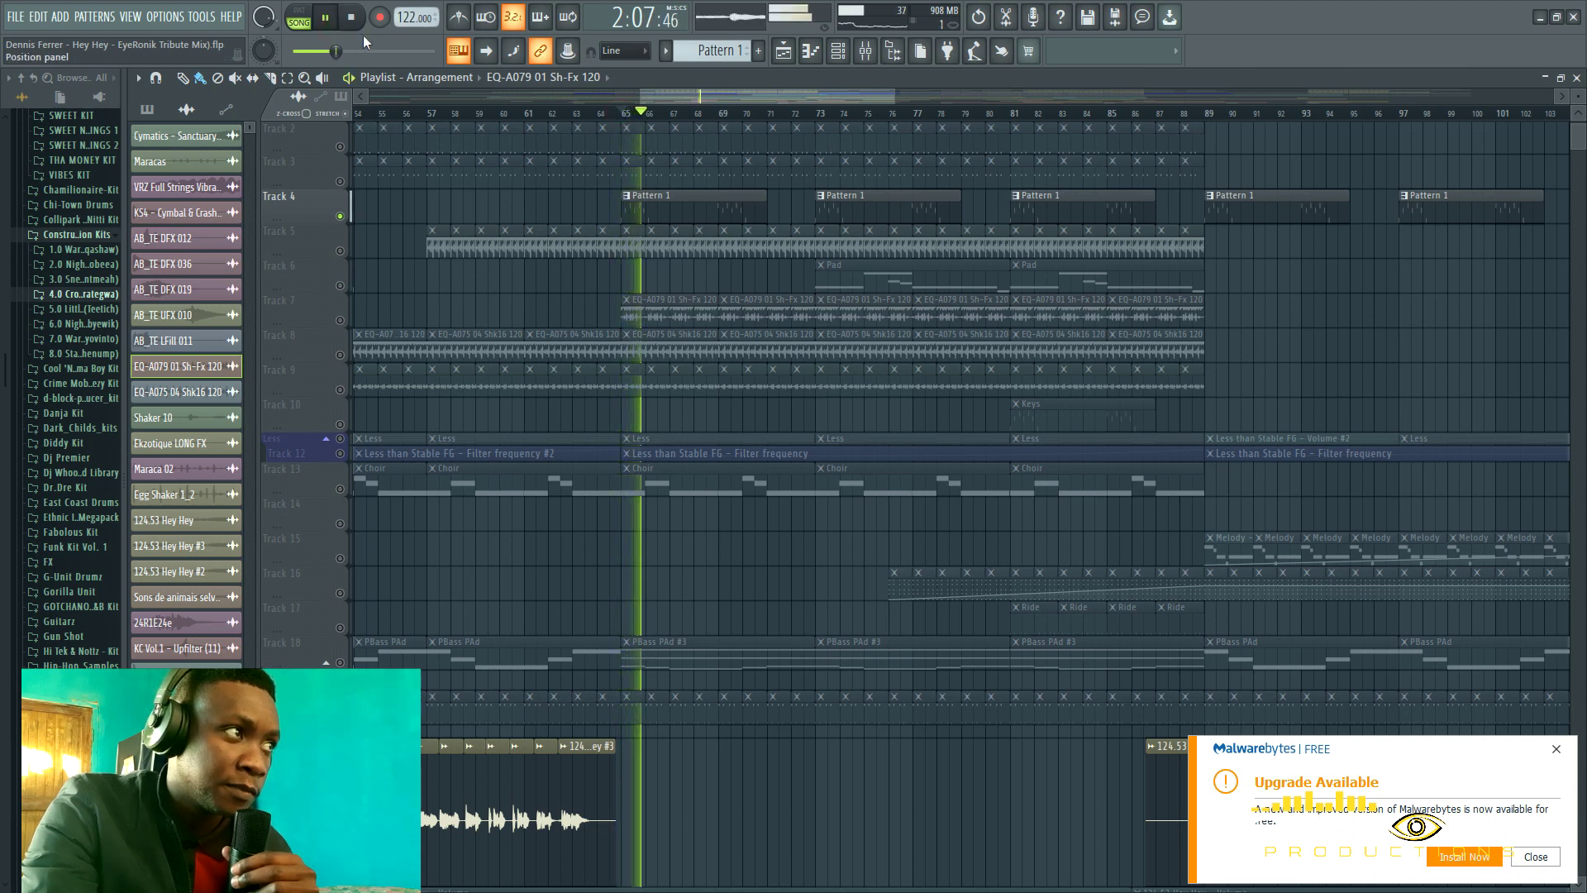
click(357, 18)
click(357, 19)
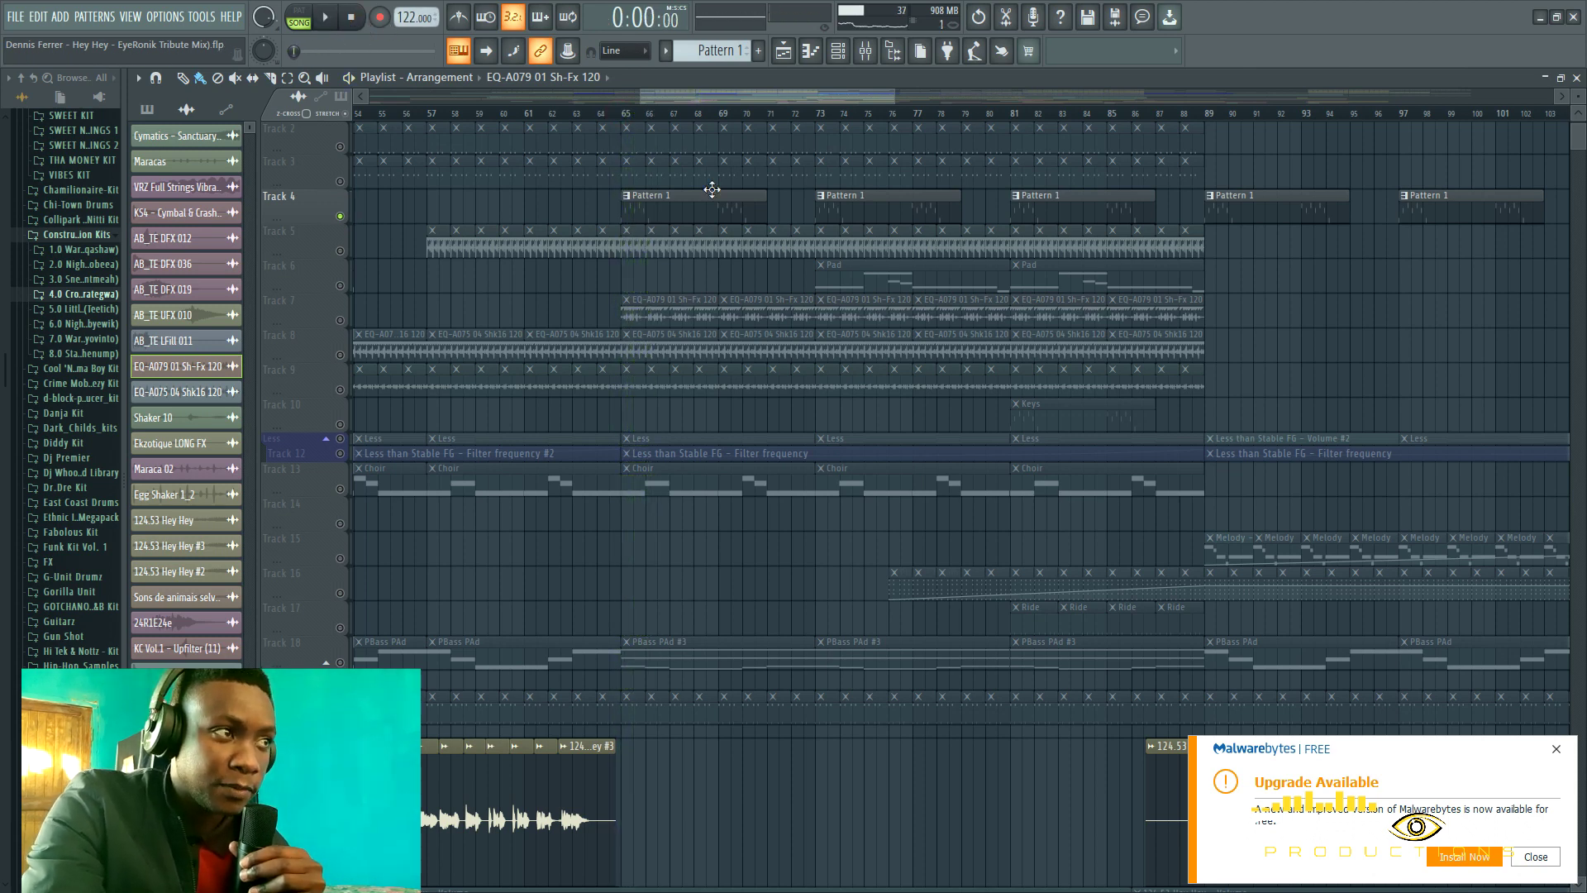
Set the playback position to bar 65 and open the PBass PAd clip from Track 18 in the piano roll.
click(631, 115)
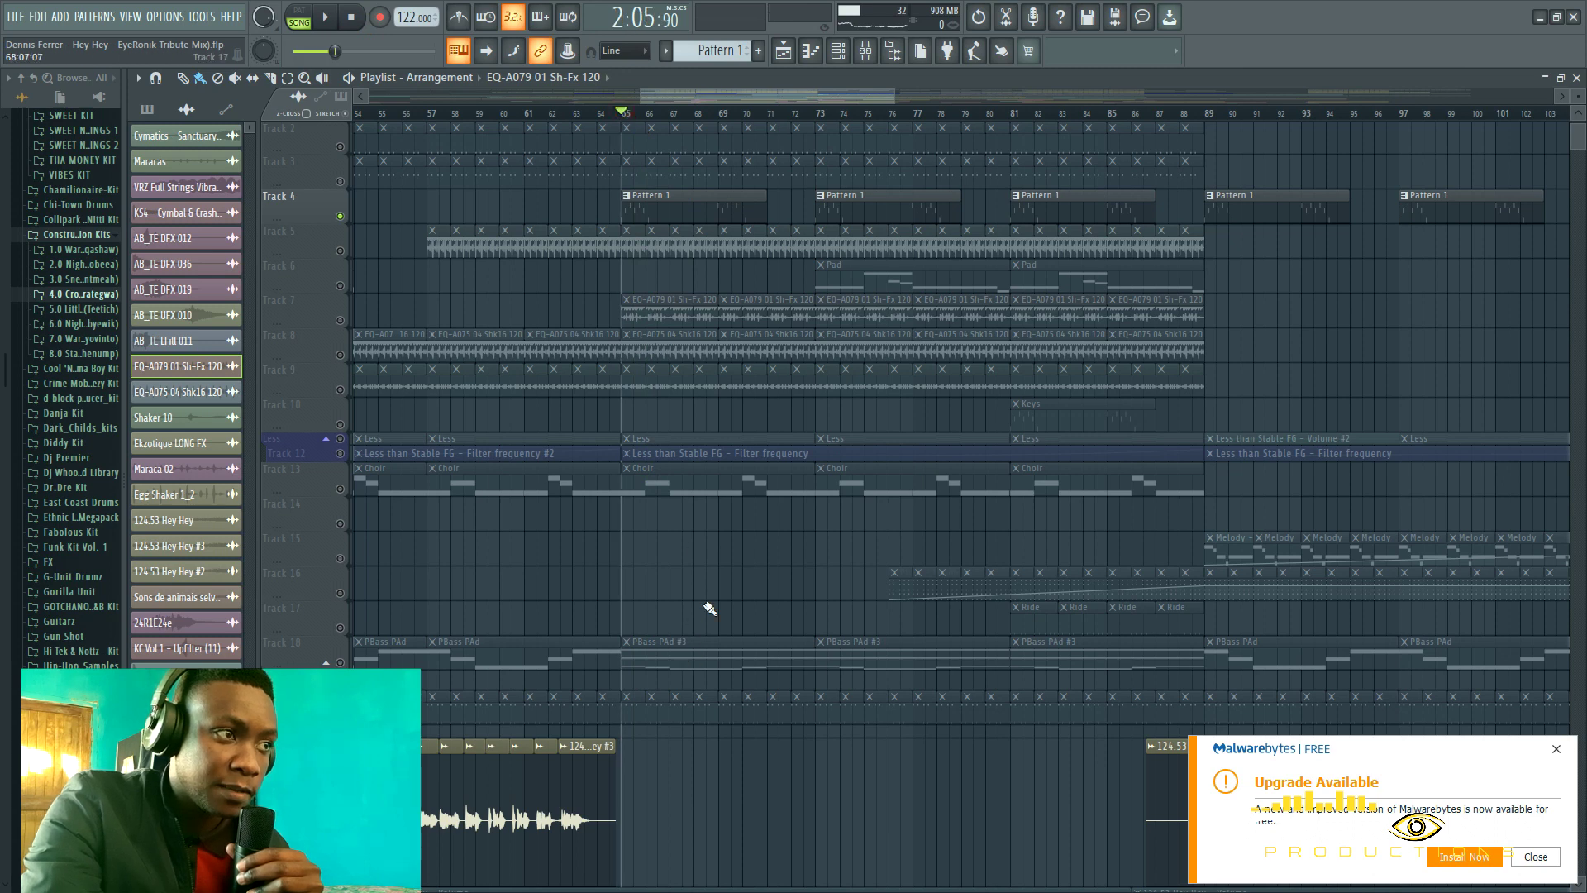
drag(763, 99, 751, 100)
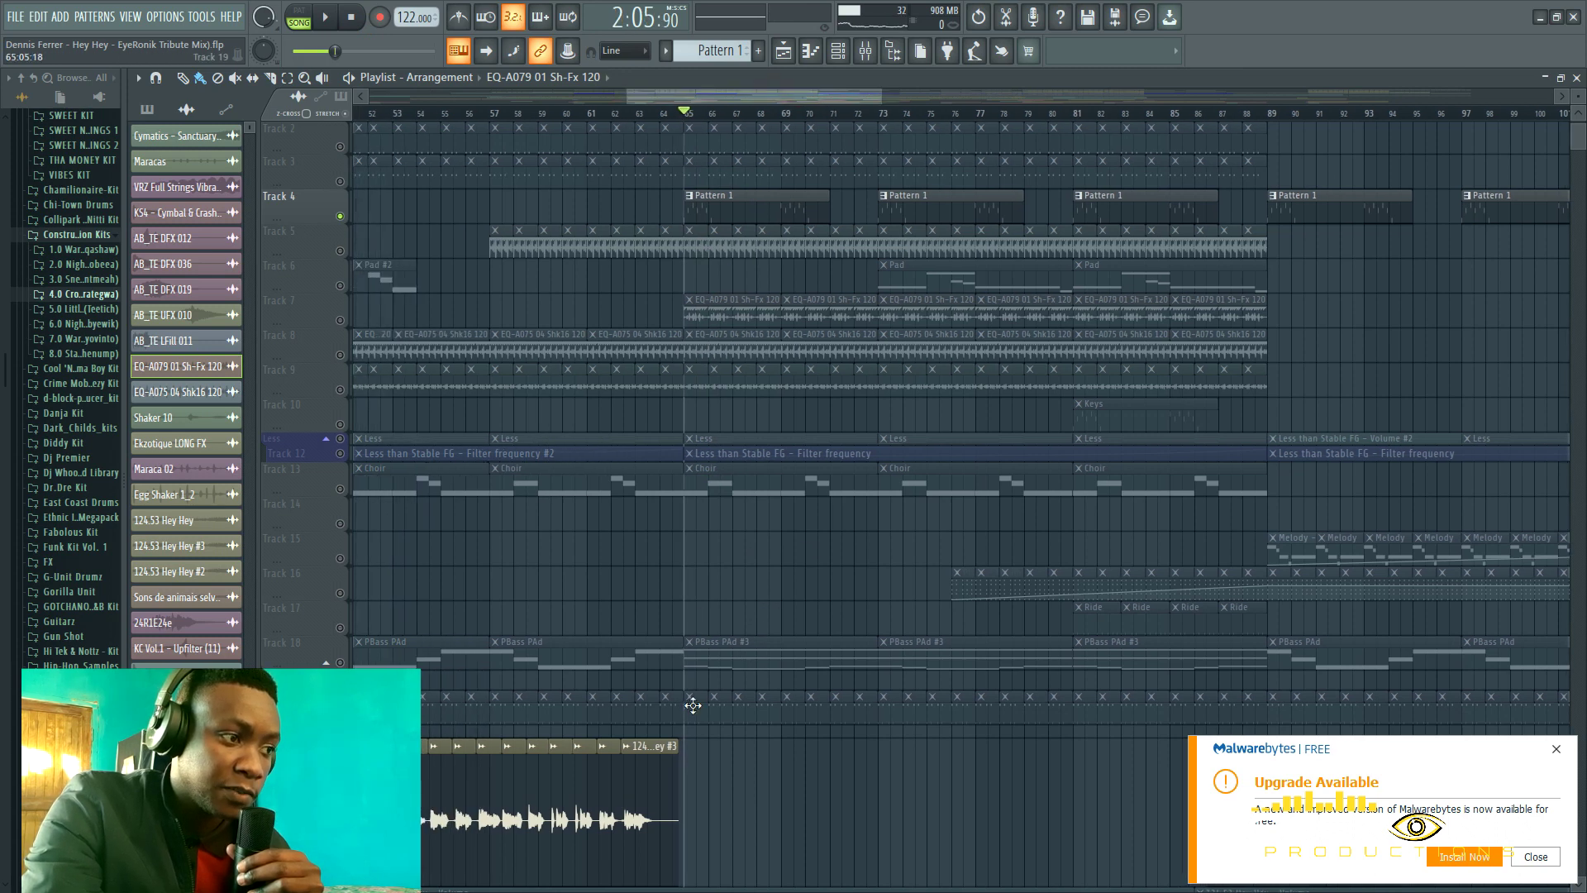
click(702, 660)
double_click(606, 660)
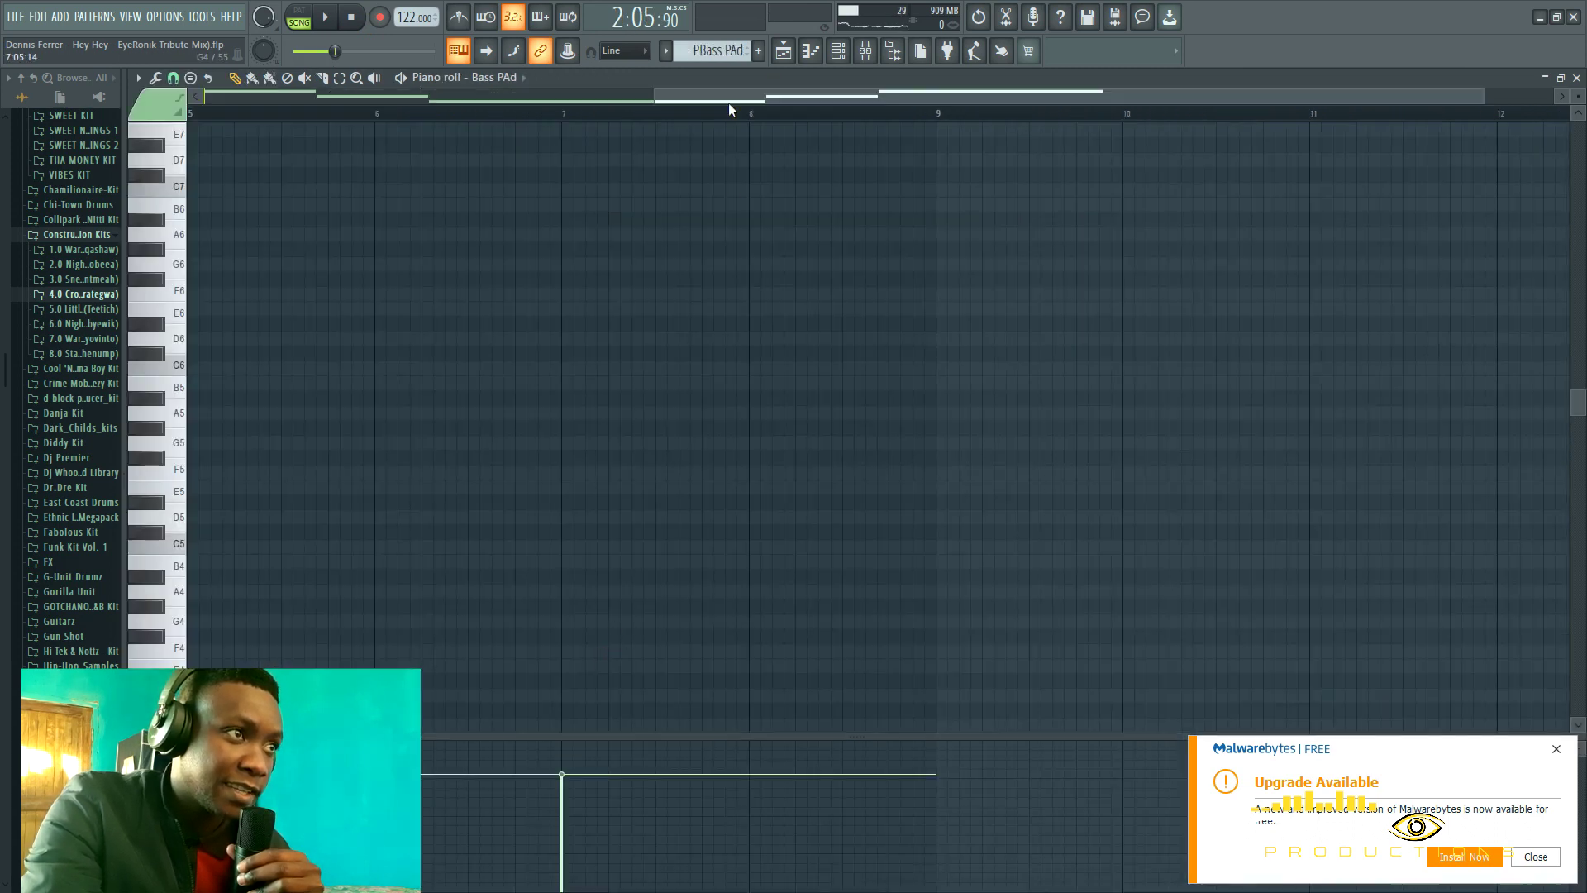
drag(754, 101, 50, 144)
scroll(529, 118, down, 2)
Inspect the PBass PAd #3 pattern in the piano roll, switch to pattern mode and return to the playlist.
click(782, 51)
double_click(738, 653)
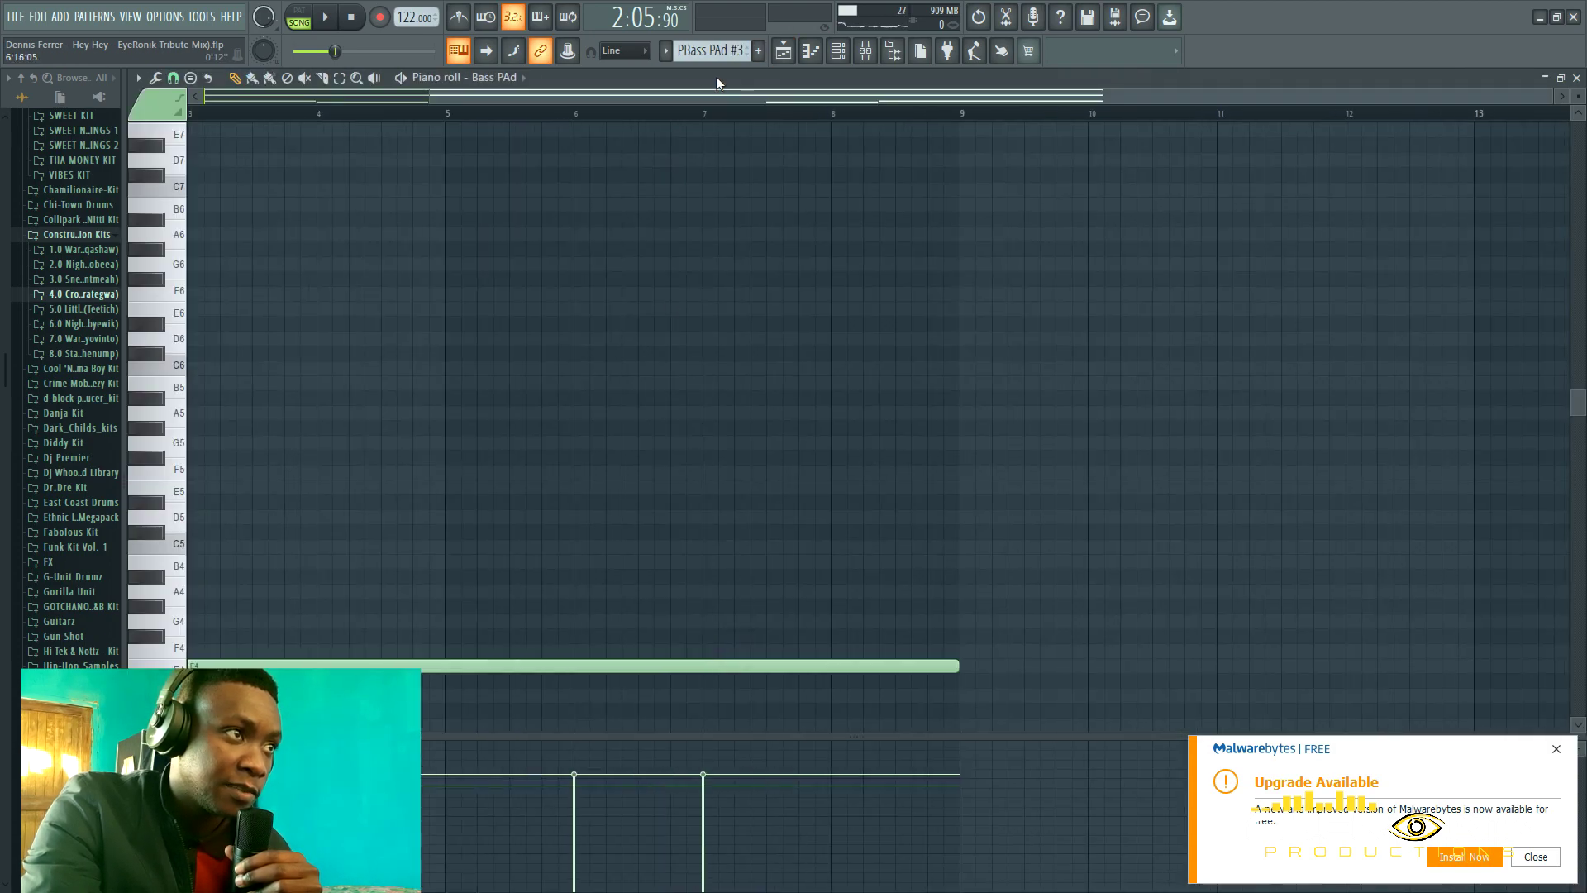
scroll(699, 101, up, 2)
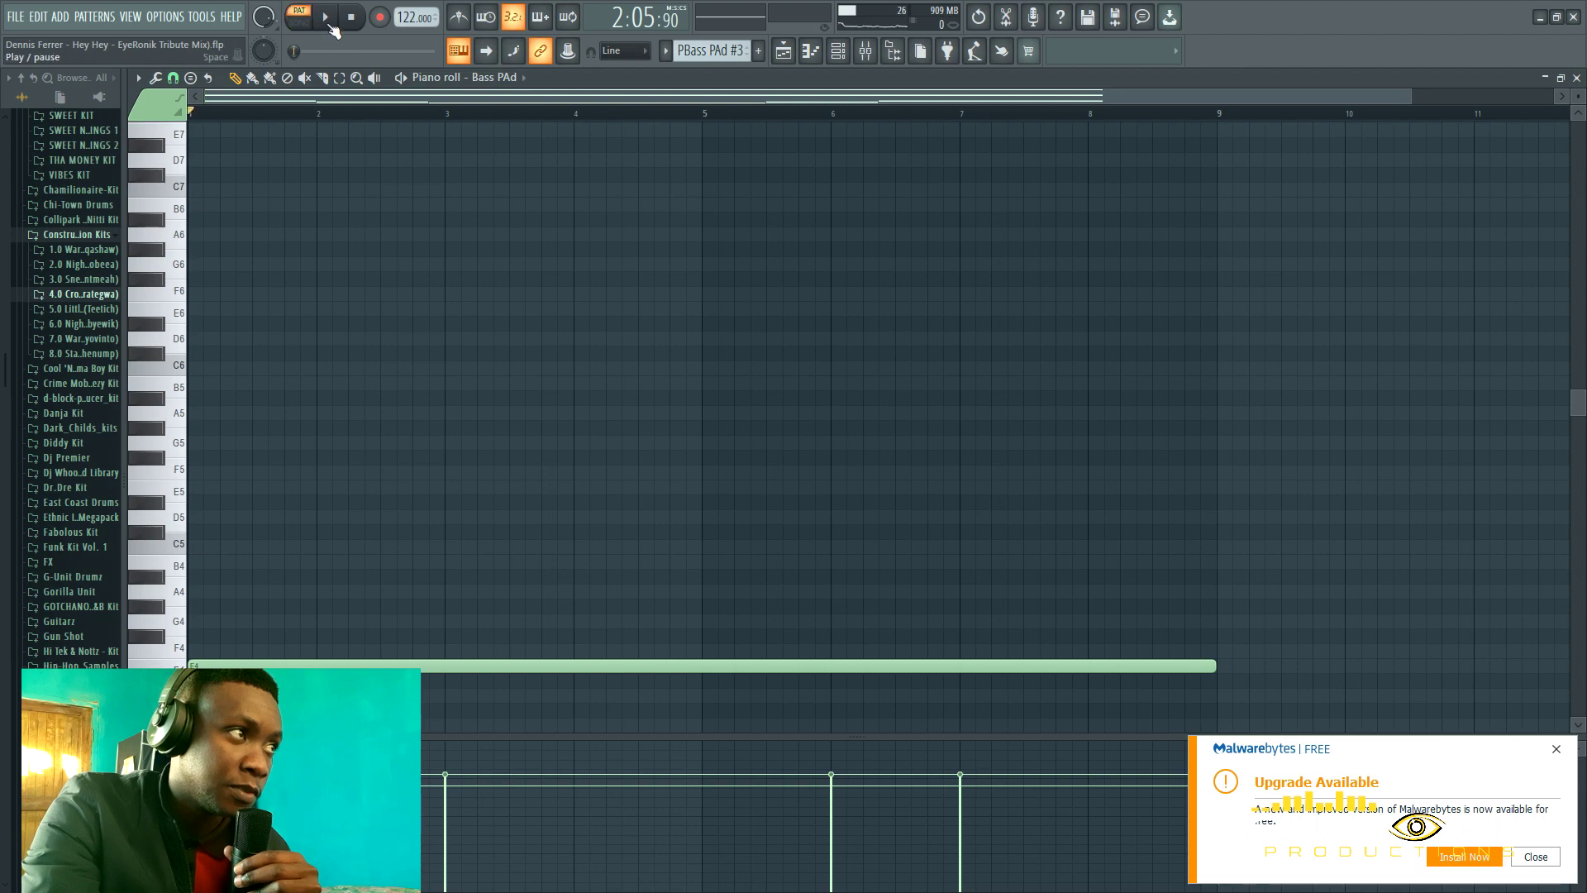
click(782, 50)
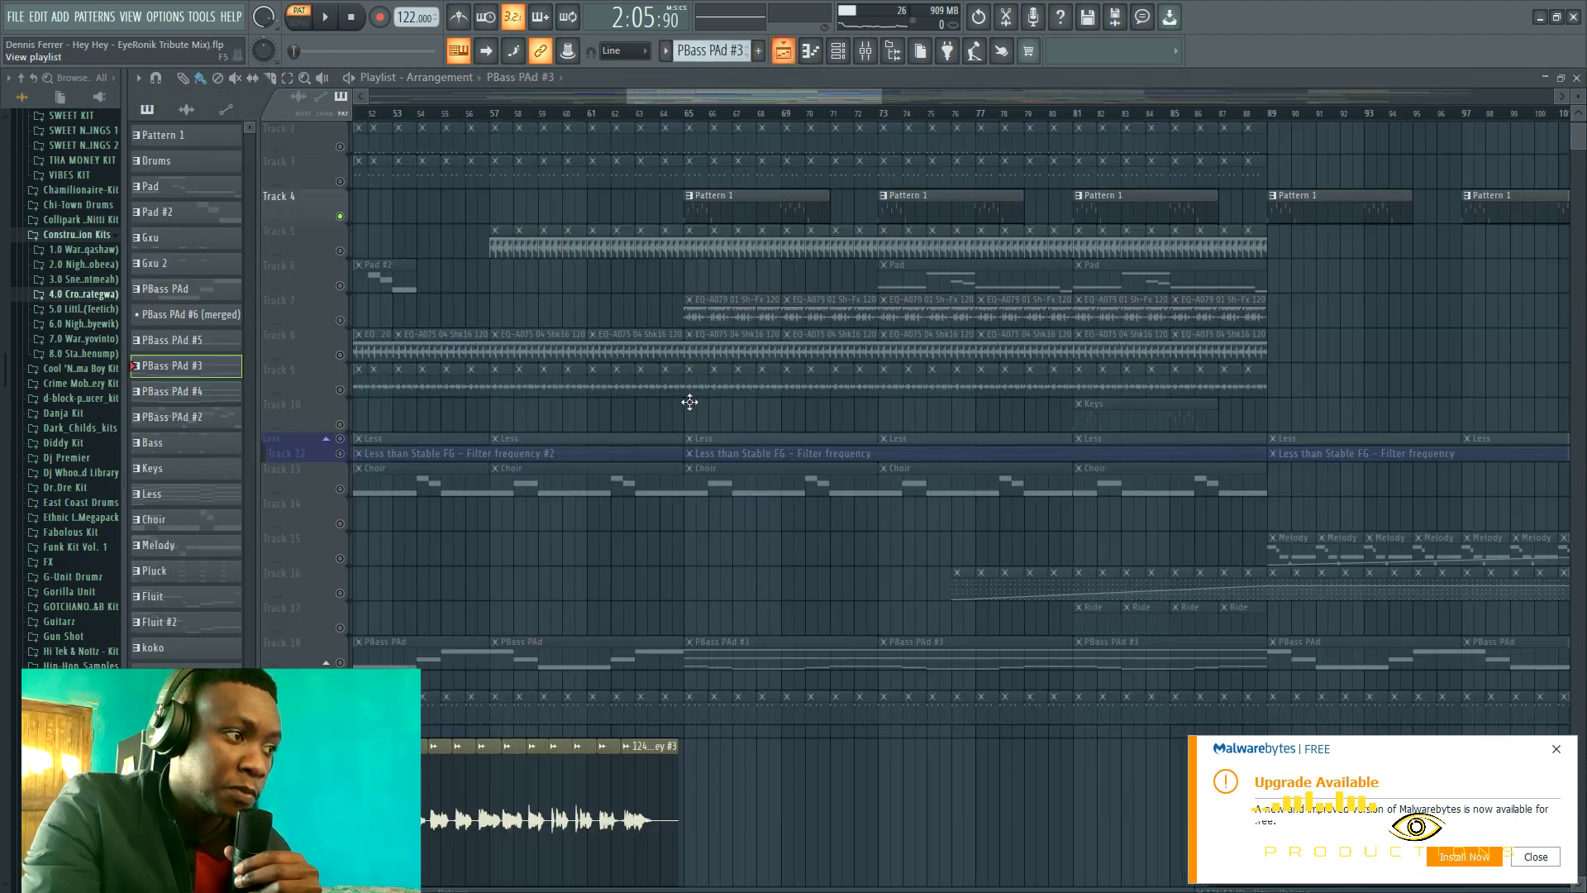
Play the PBass PAd pattern in the piano roll with its bass notes in view, and stop playback.
double_click(597, 660)
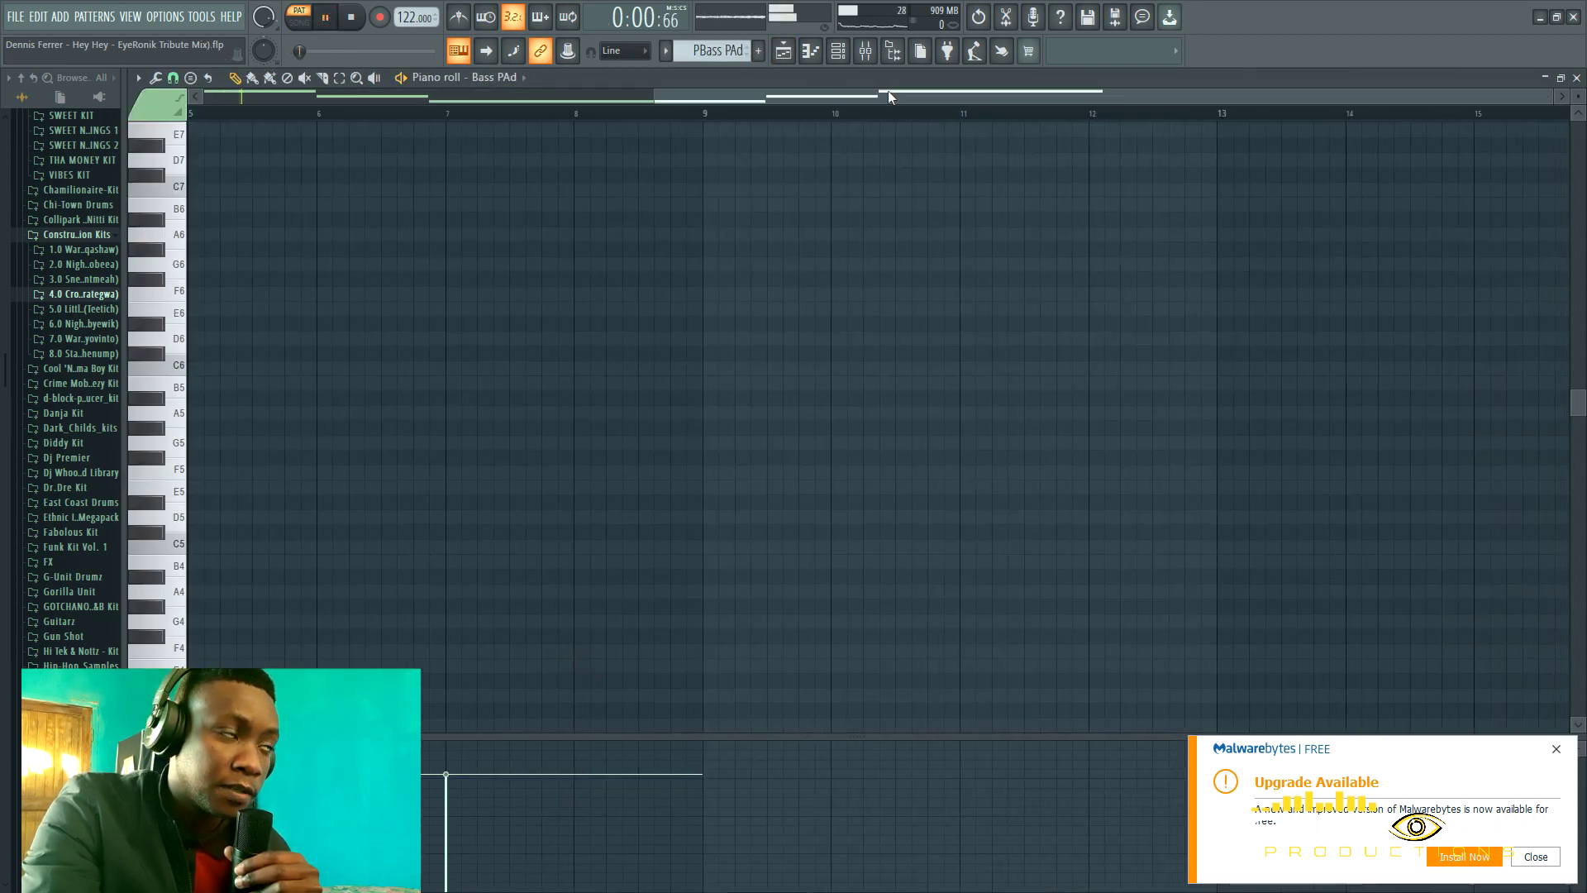
drag(888, 92, 437, 94)
scroll(646, 570, down, 4)
scroll(652, 573, down, 4)
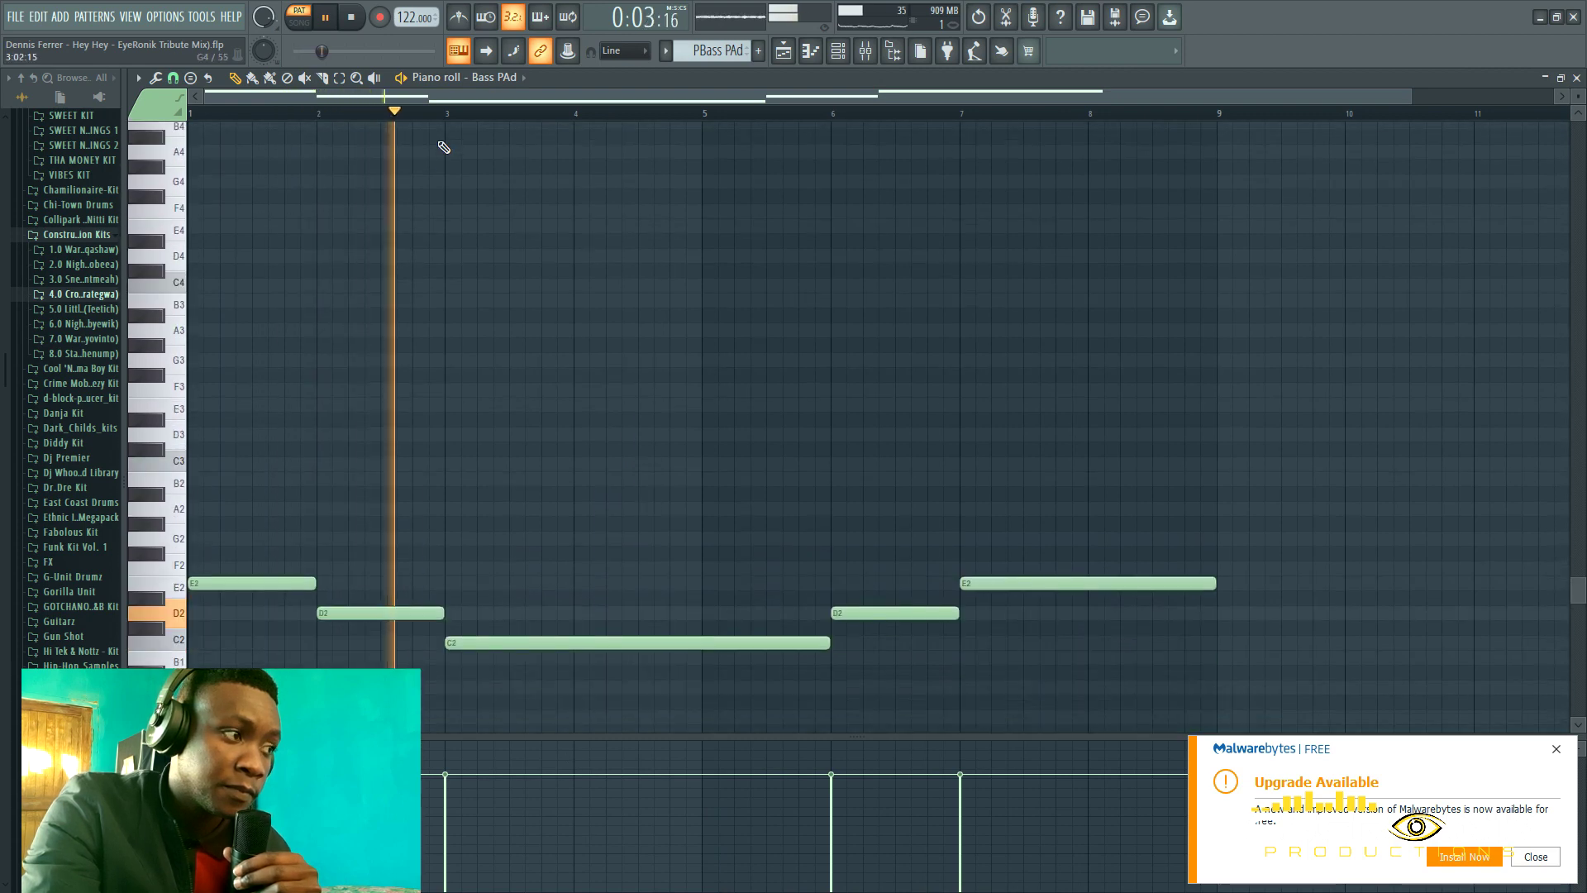
click(354, 17)
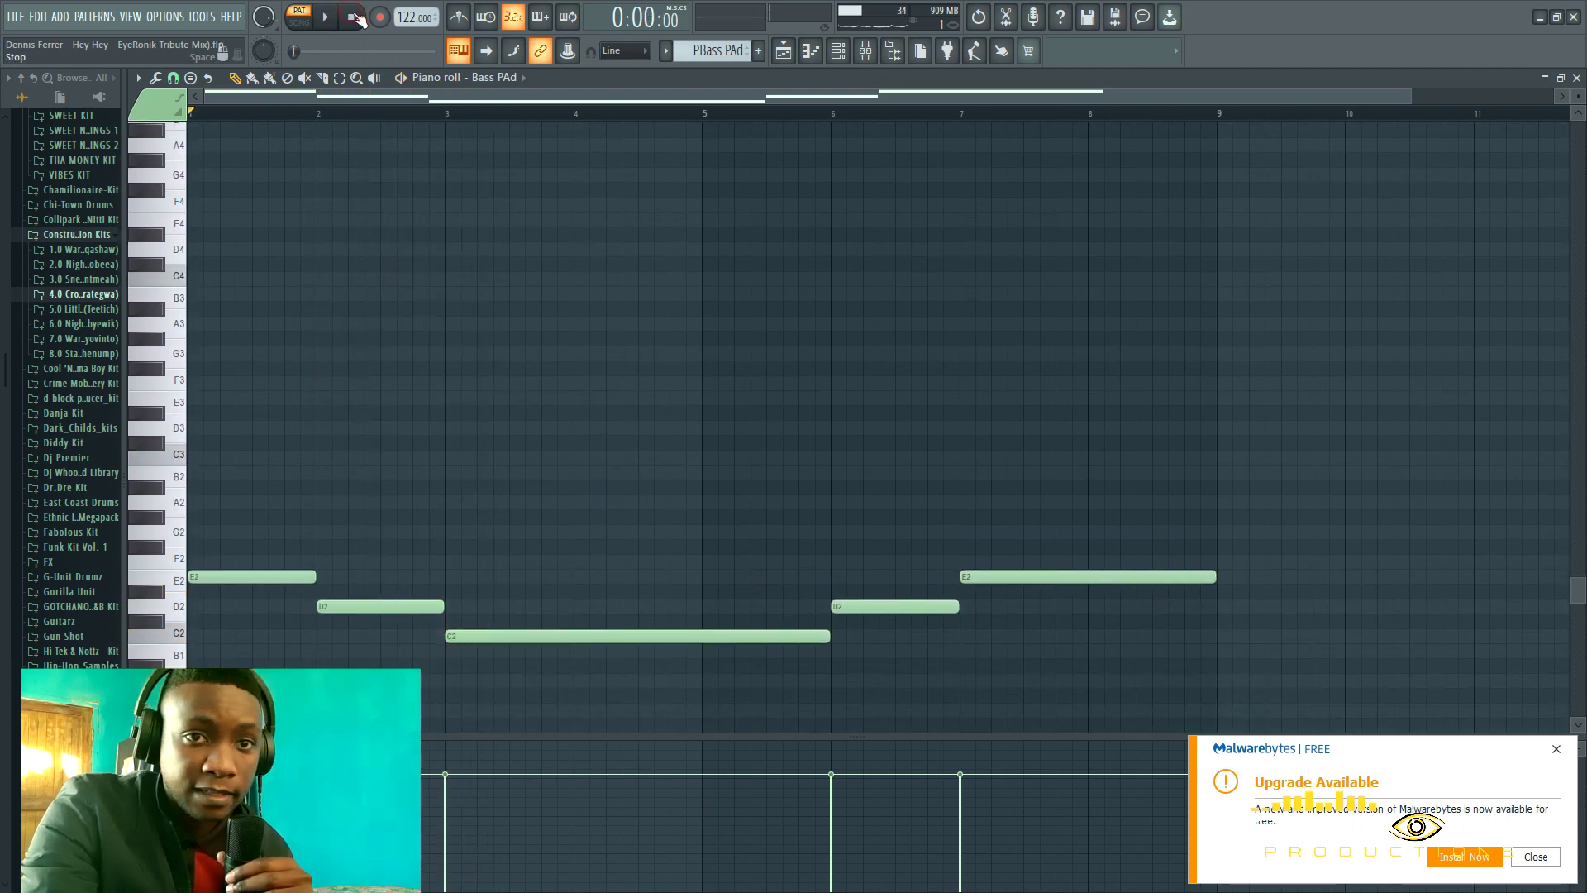
Open the PBass PAd #3 pattern in the piano roll and play it.
click(785, 53)
double_click(775, 659)
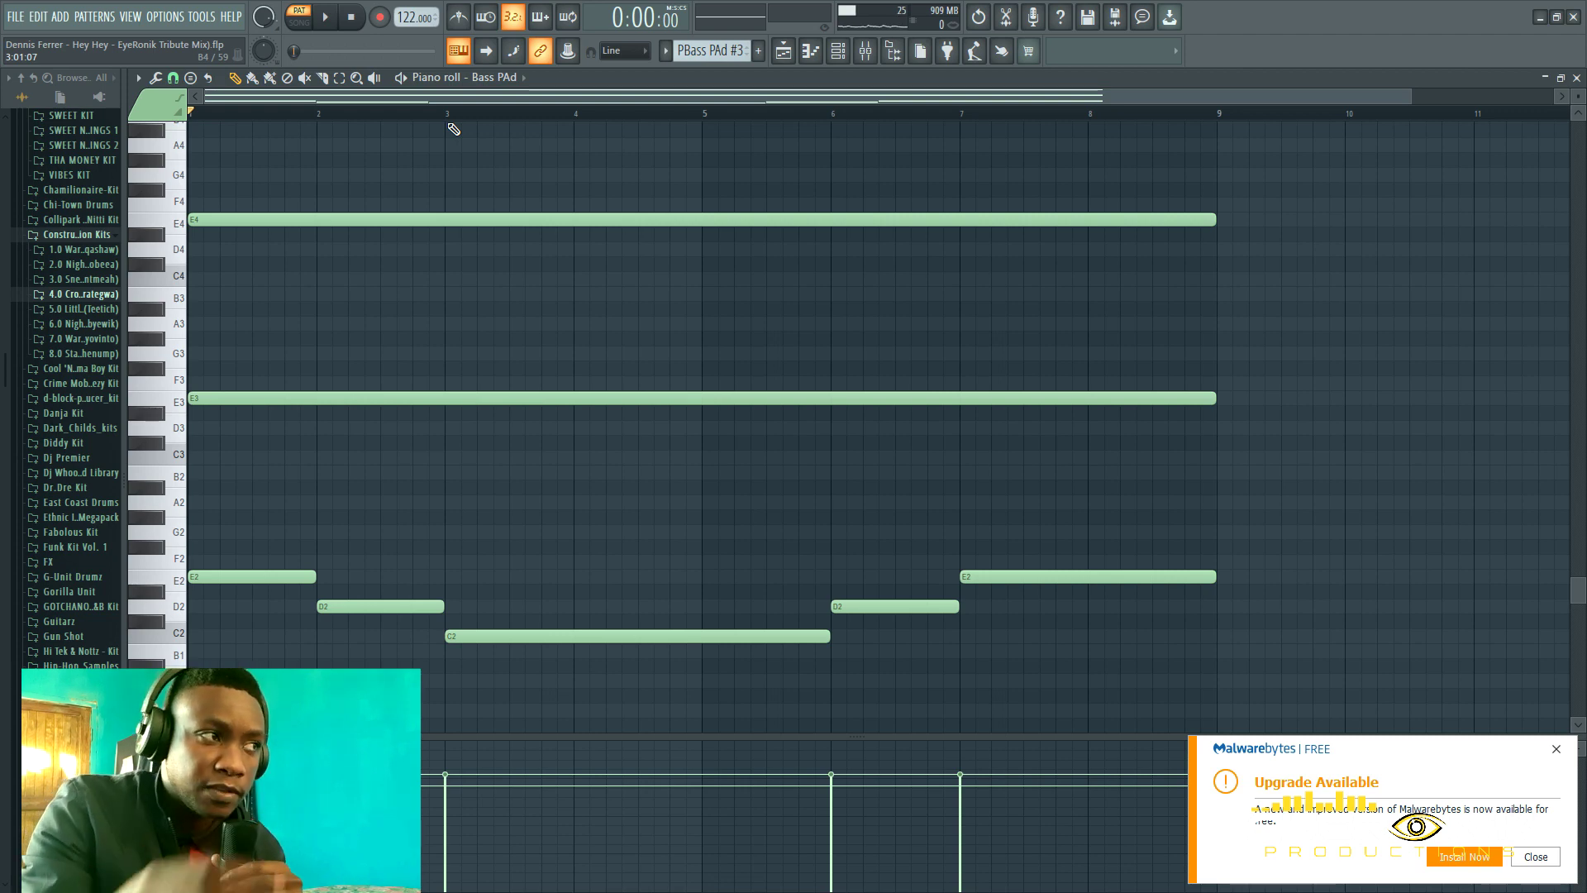
click(326, 20)
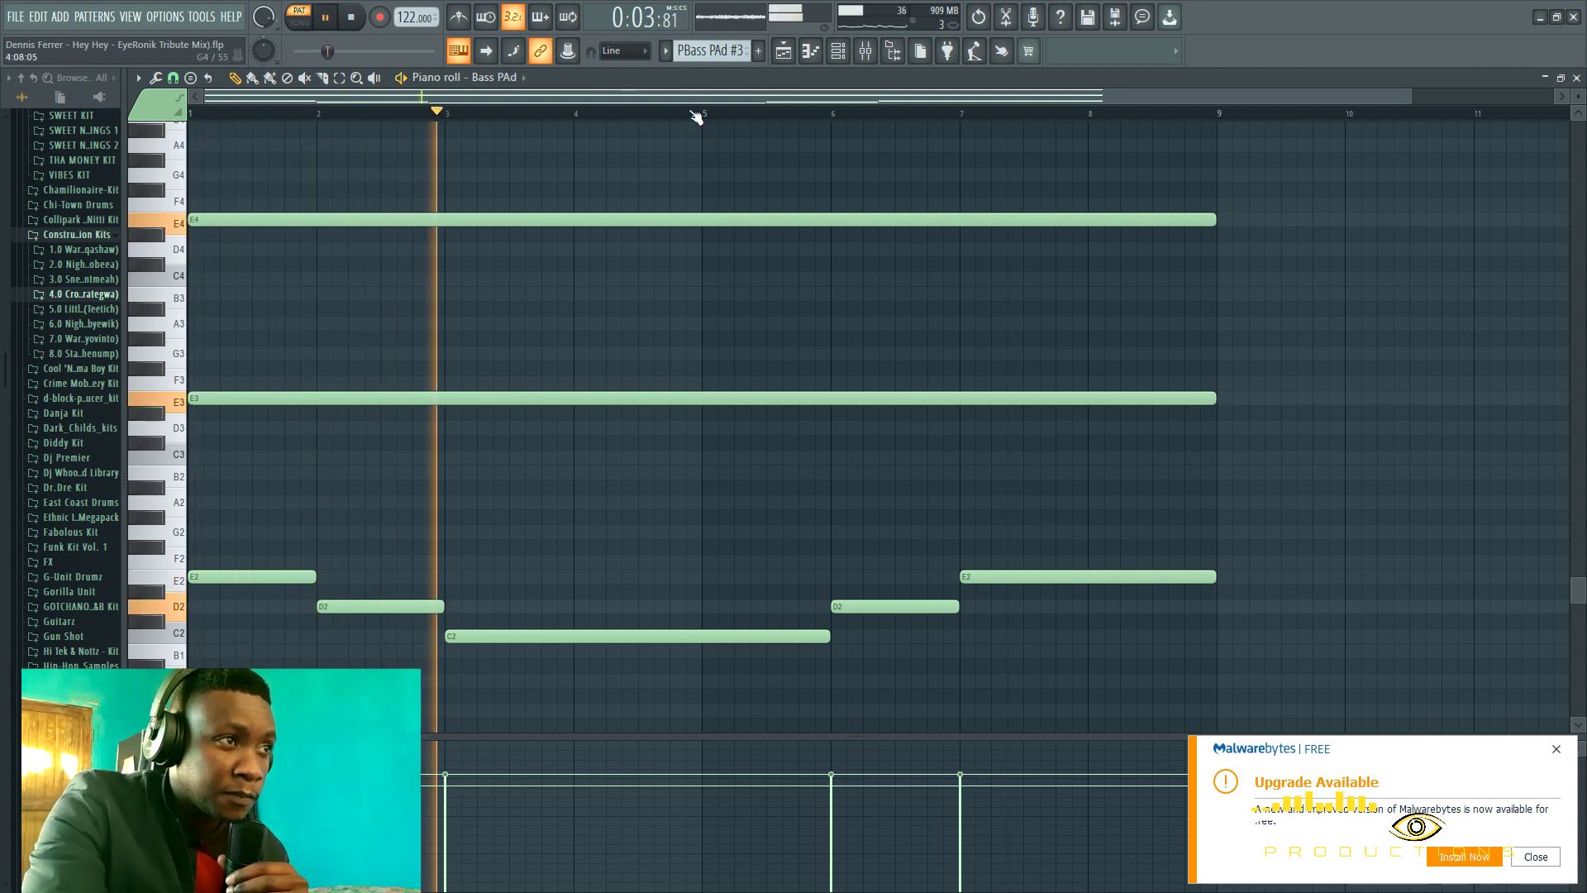
Unmute Track 18 with the PBass PAd clips in the playlist and play the arrangement in song mode from bar 65.
key(F5)
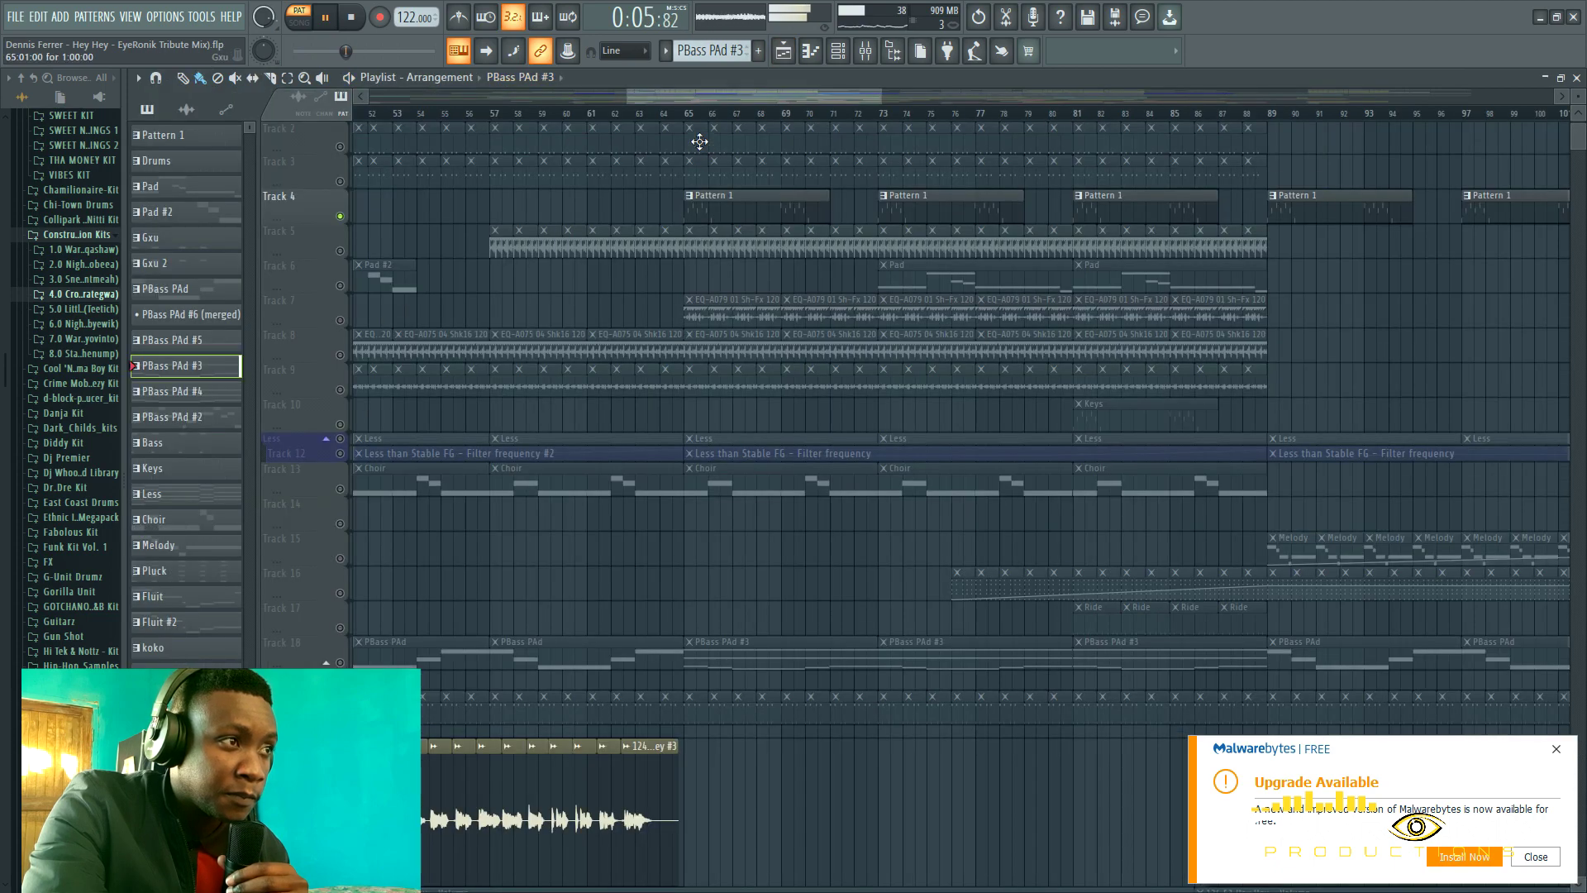
click(339, 663)
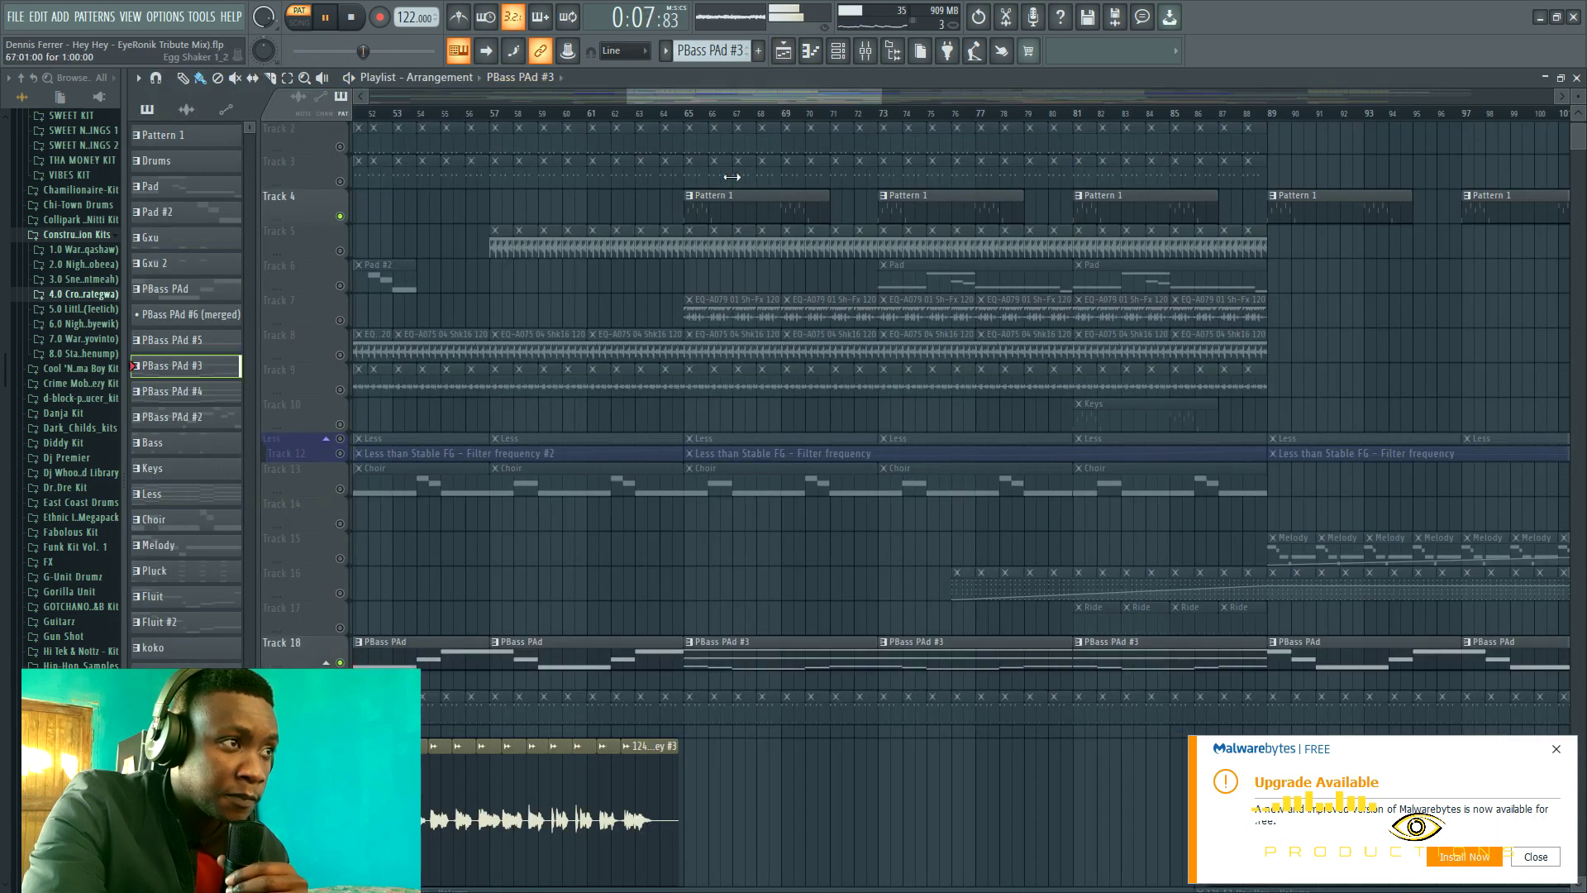
click(691, 116)
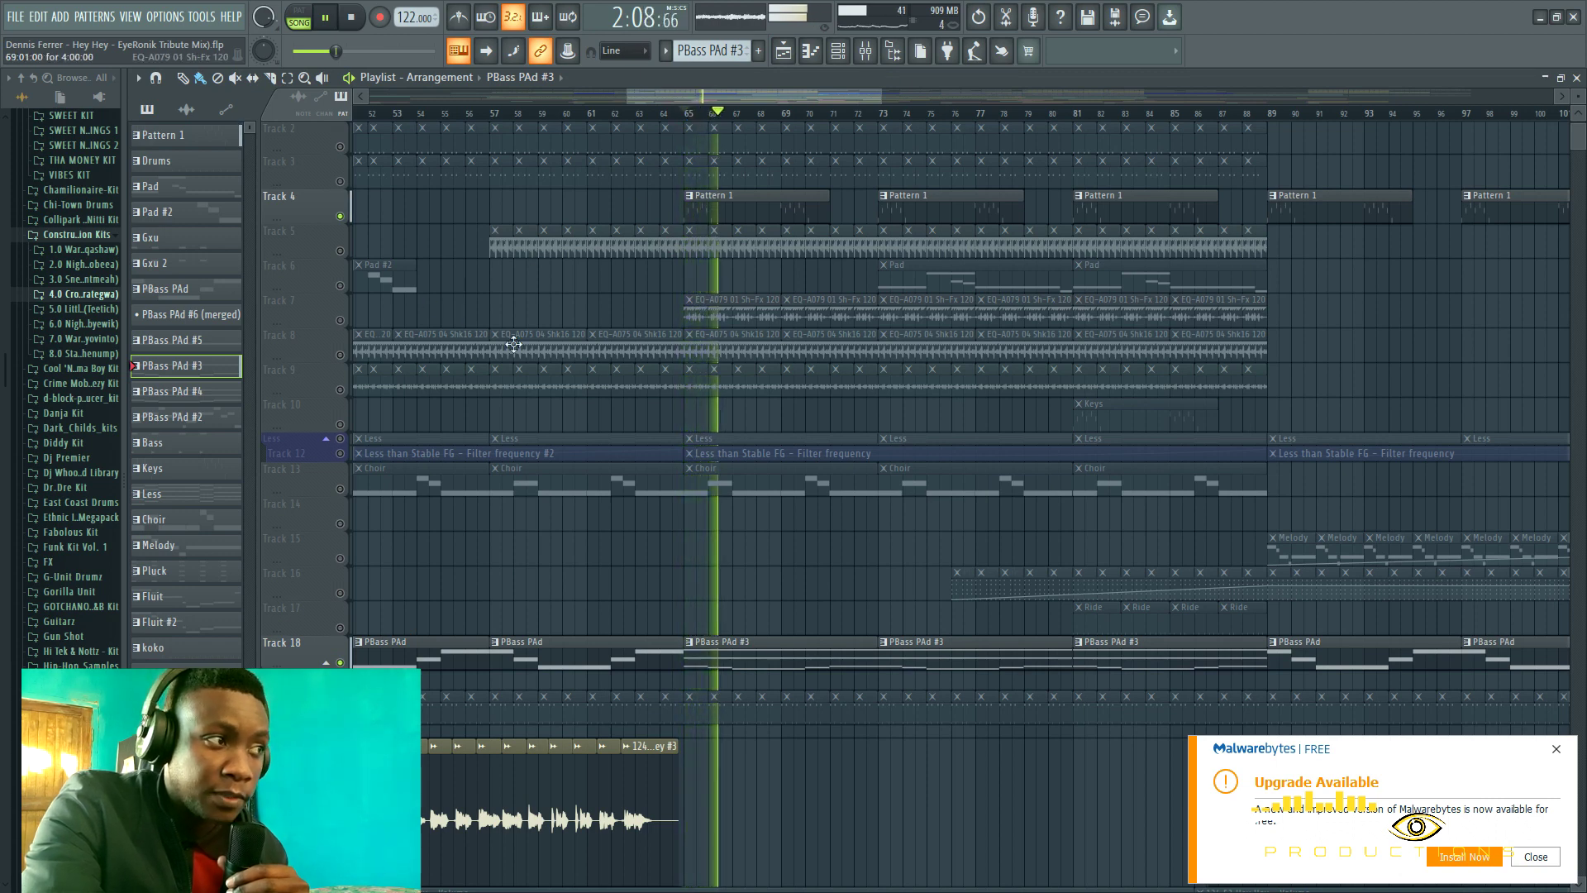
Unmute percussion Tracks 7, 3, 2, 8 and 9 while the arrangement plays.
click(340, 320)
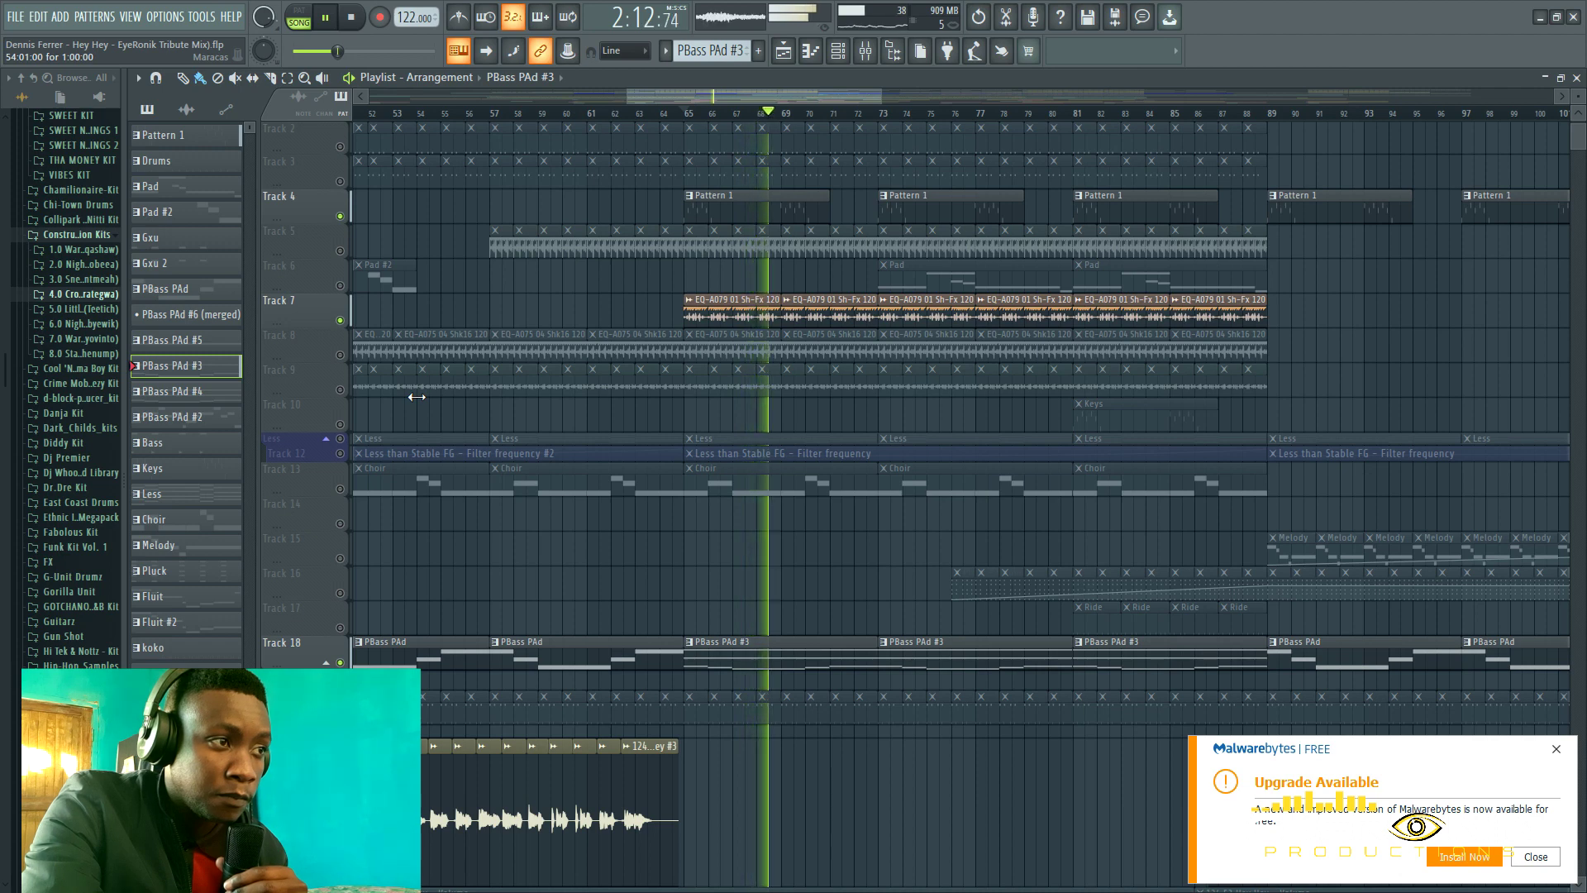
click(340, 181)
click(339, 146)
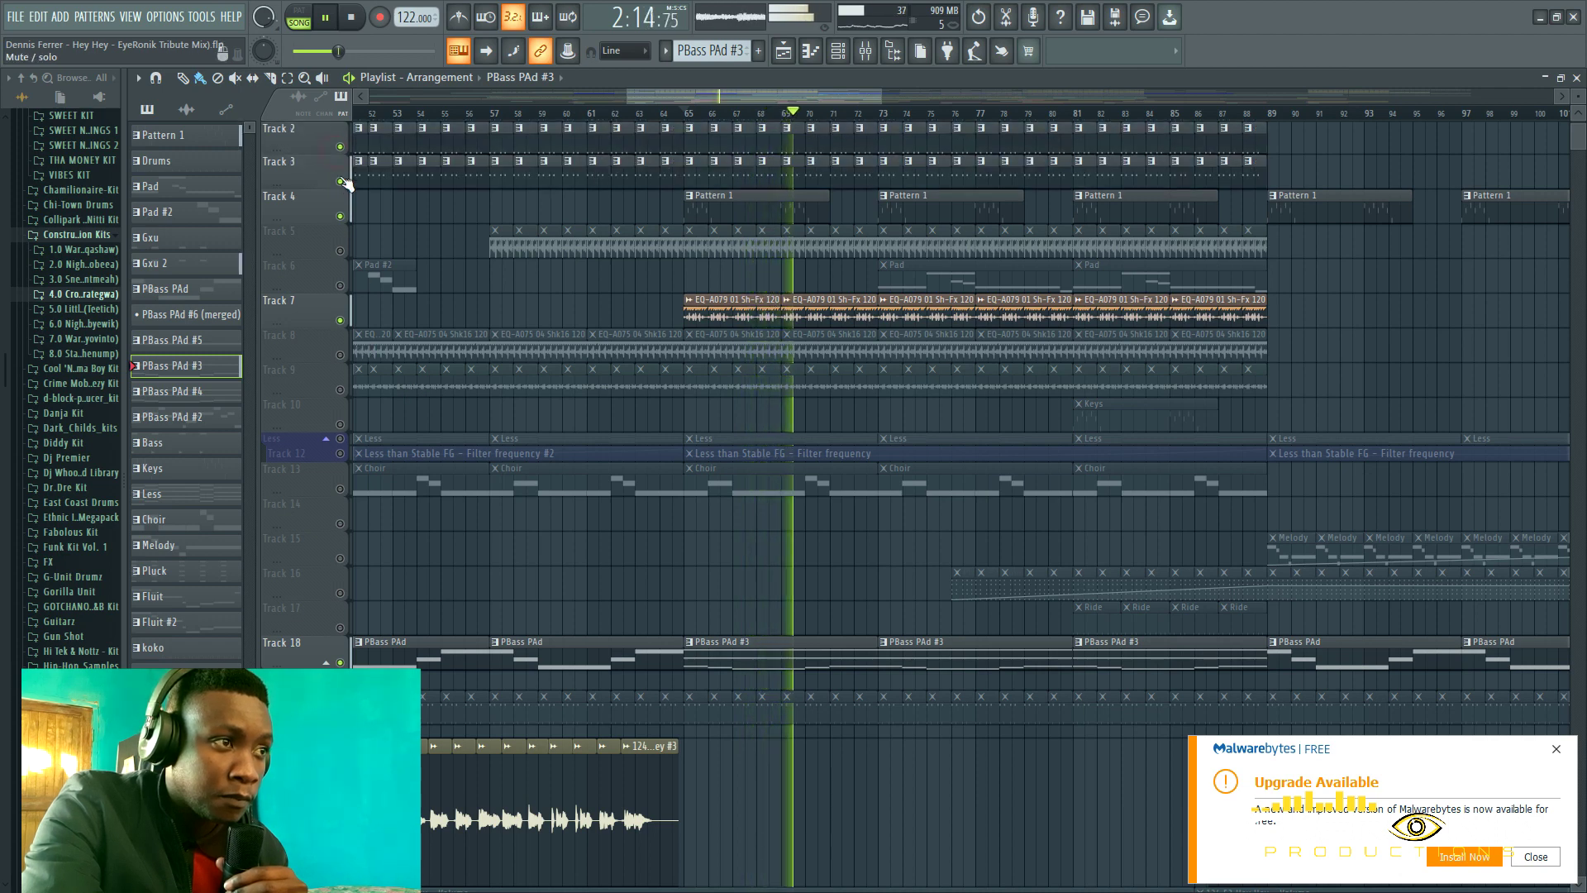
click(340, 355)
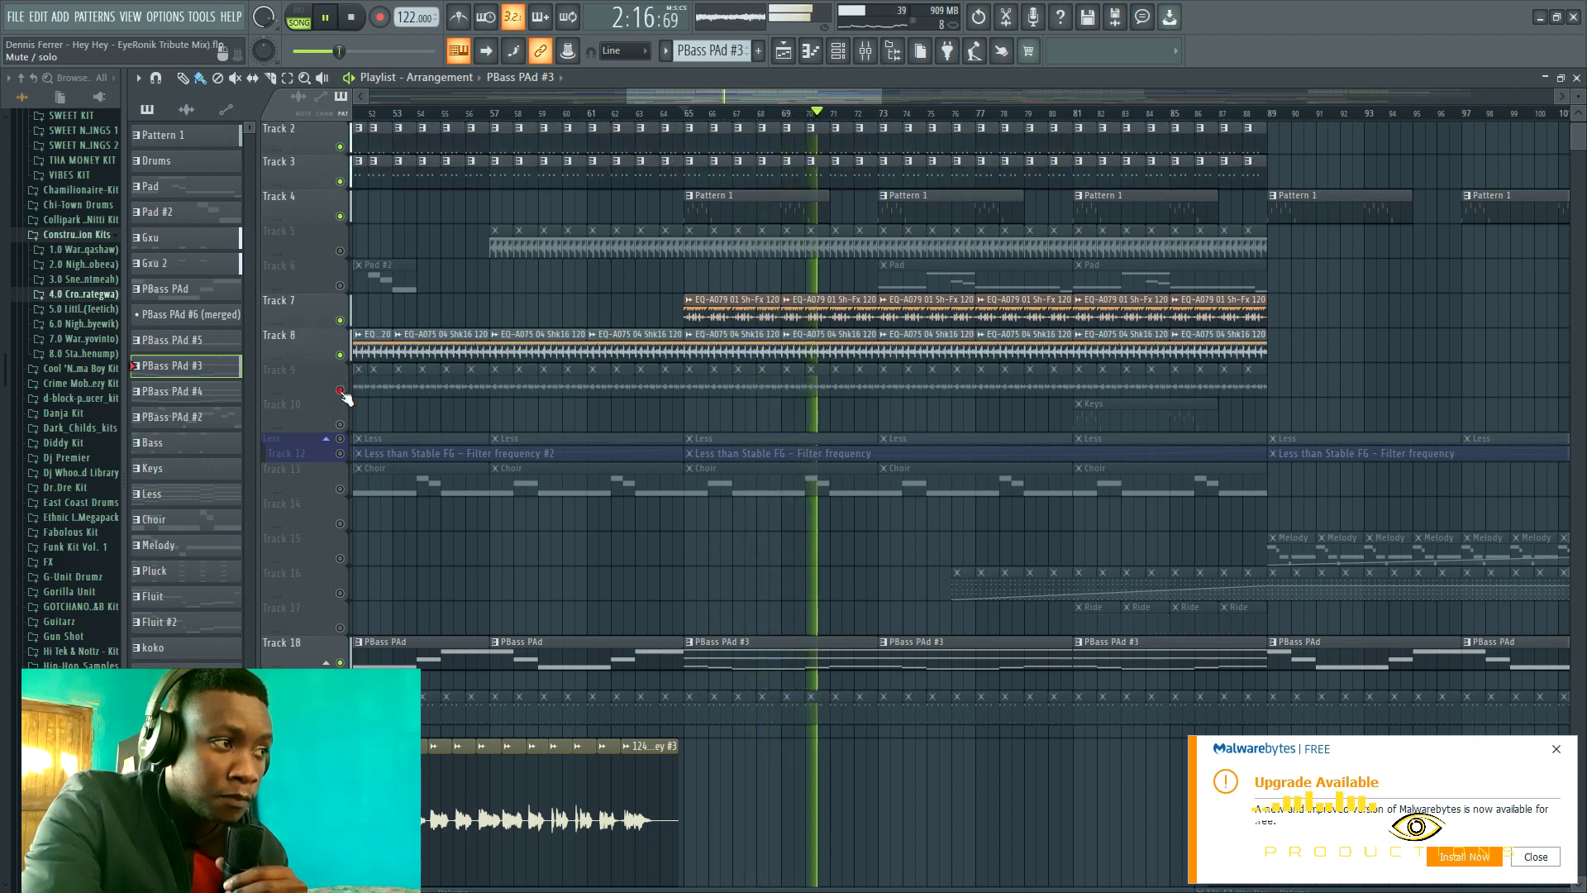
click(340, 389)
Unmute the Less track, its filter automation on Track 12, the Choir on Track 13 and the Bass on Track 20.
click(340, 453)
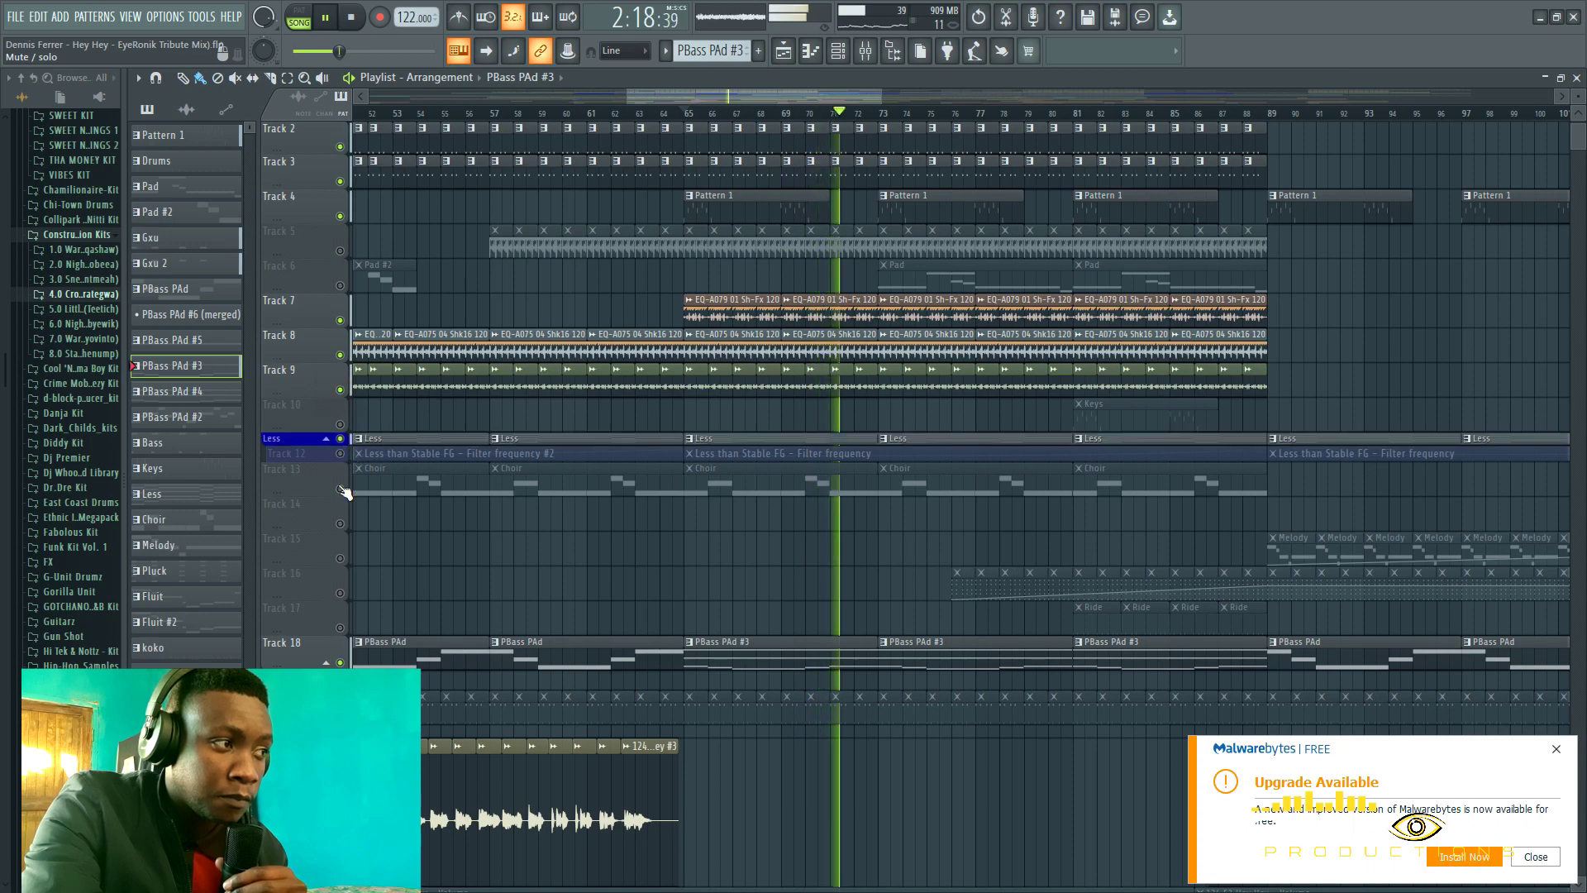
click(340, 454)
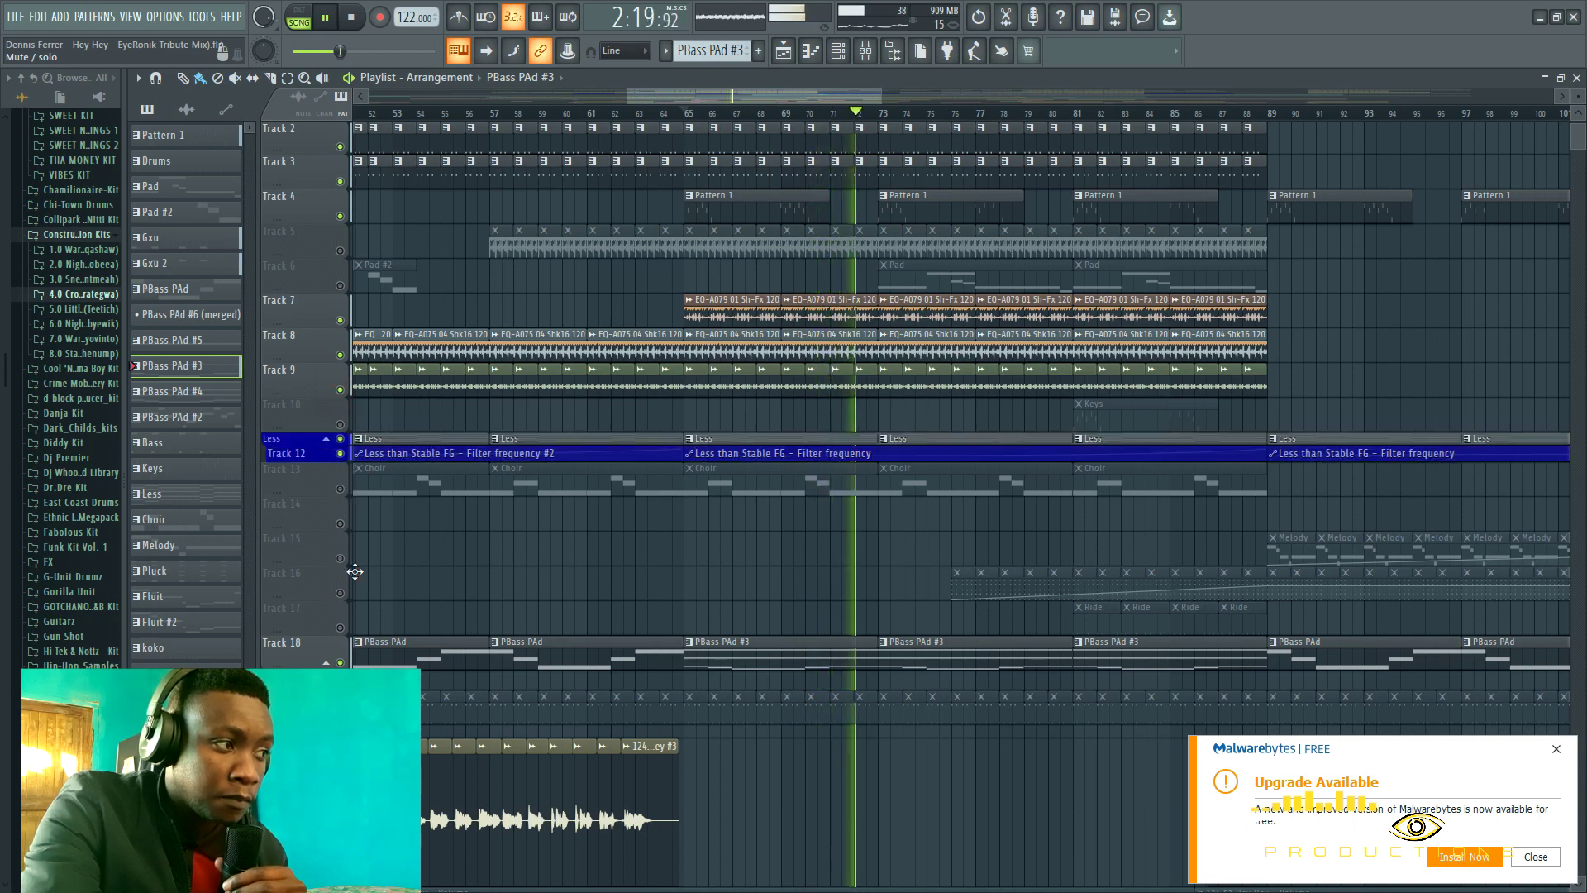
click(339, 488)
scroll(355, 571, down, 4)
click(340, 579)
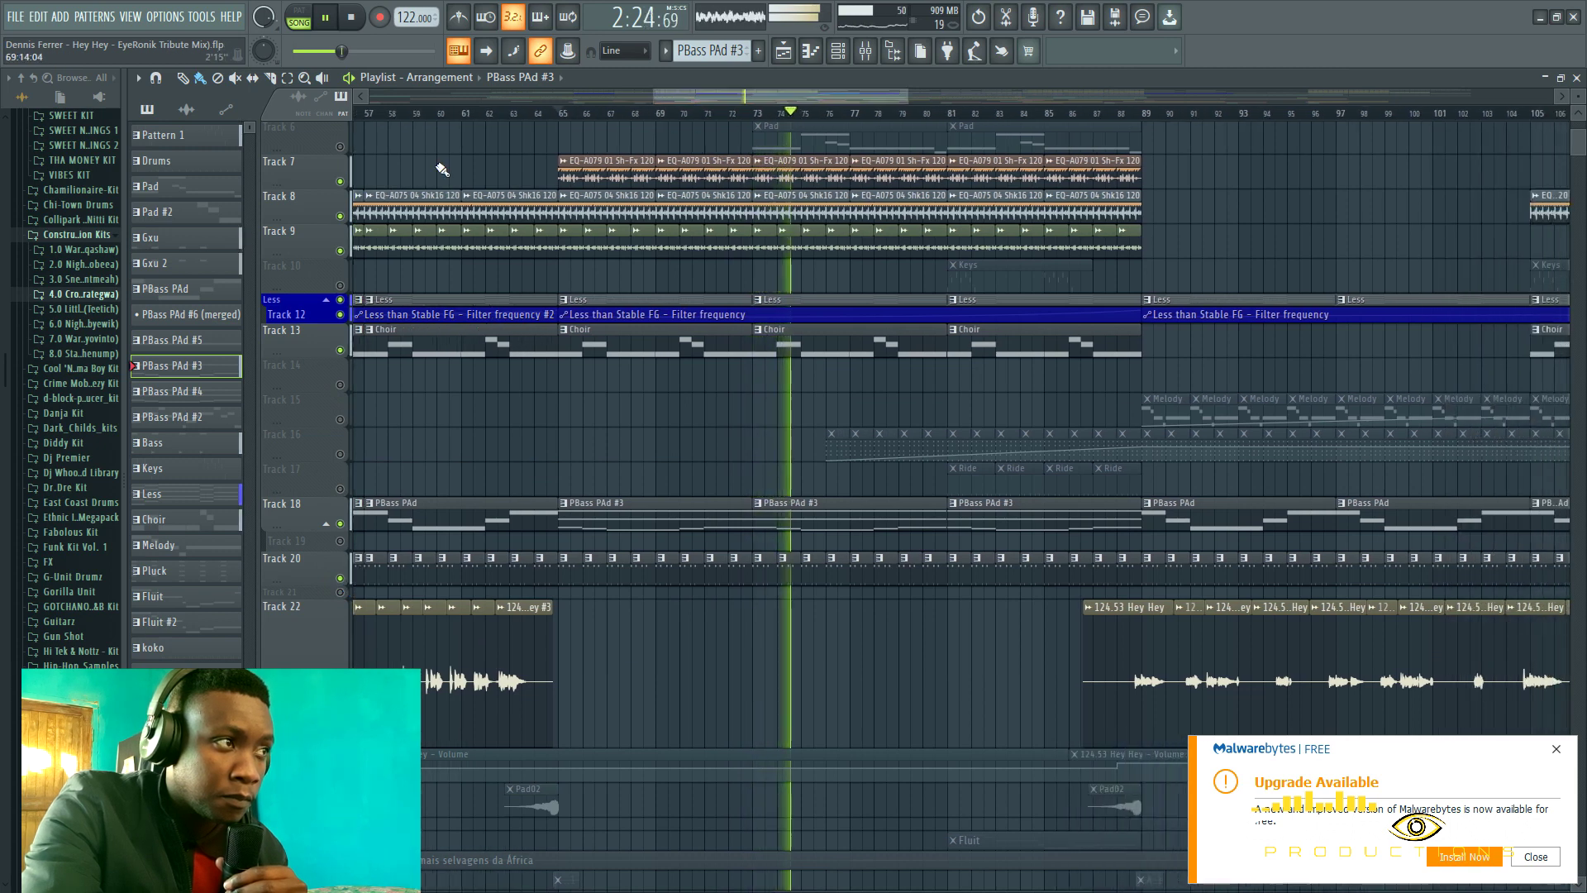
Unmute Track 6 with the Pad clips, let the arrangement play to about bar 81 and pause playback.
click(340, 146)
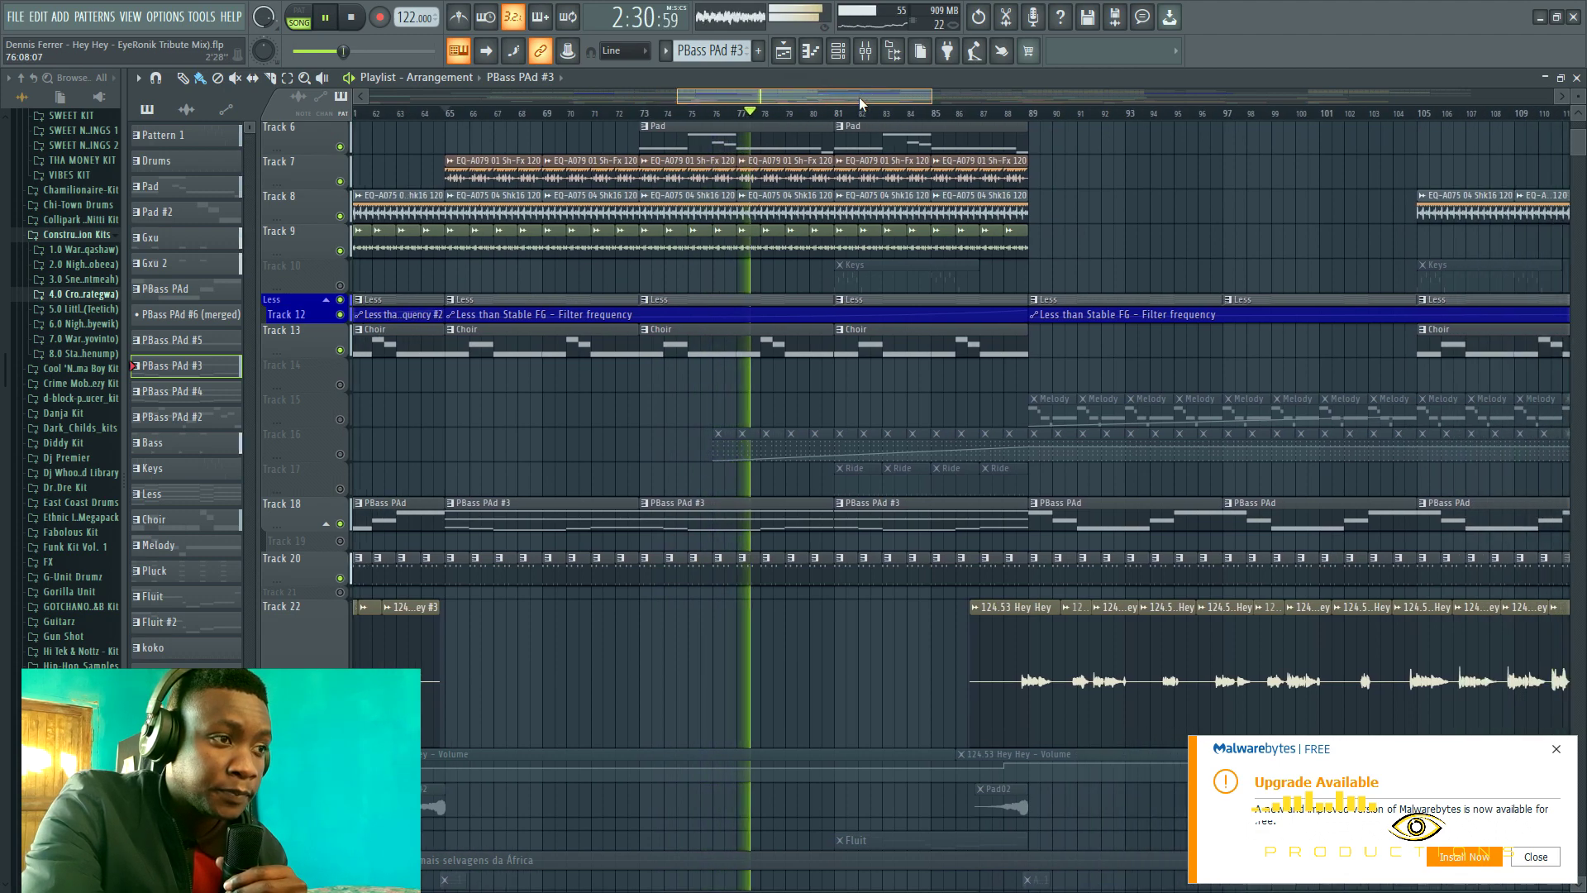
scroll(876, 243, down, 2)
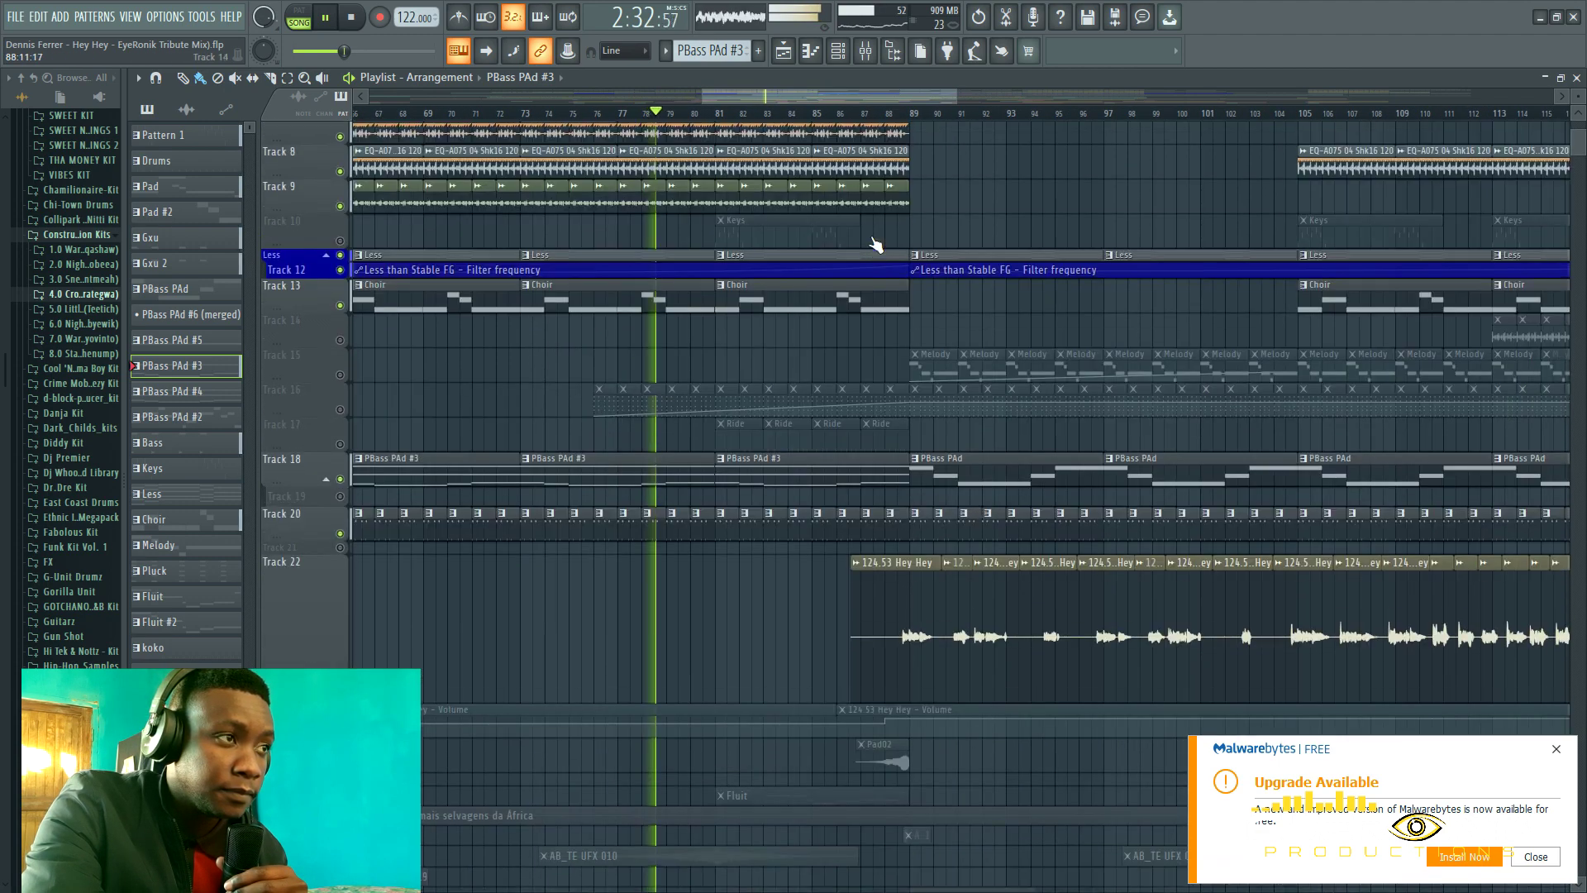
scroll(876, 244, up, 1)
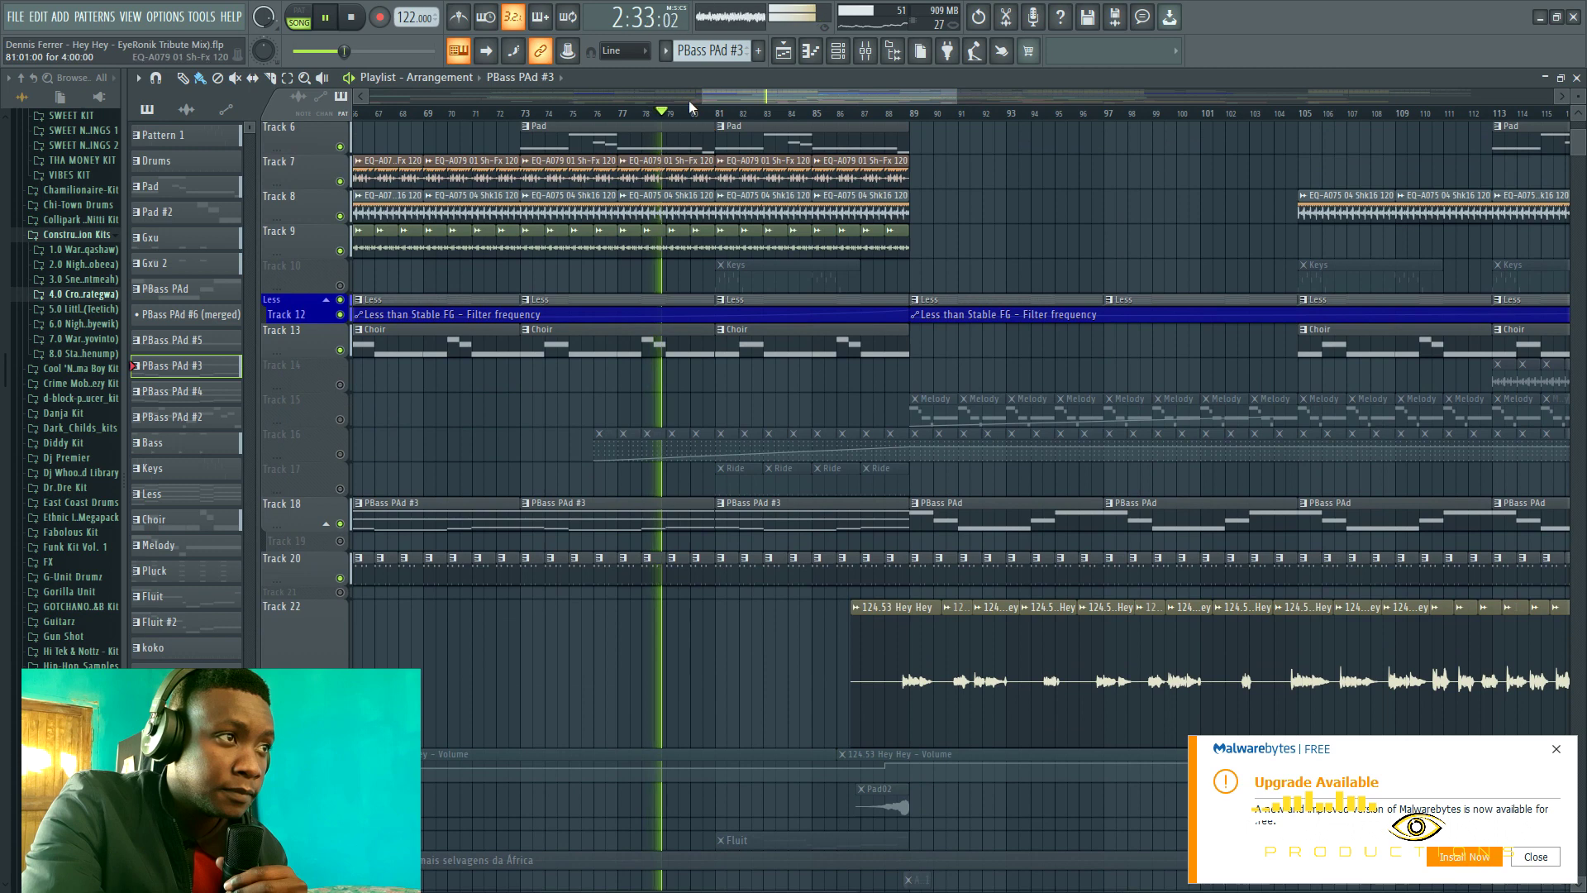
click(327, 18)
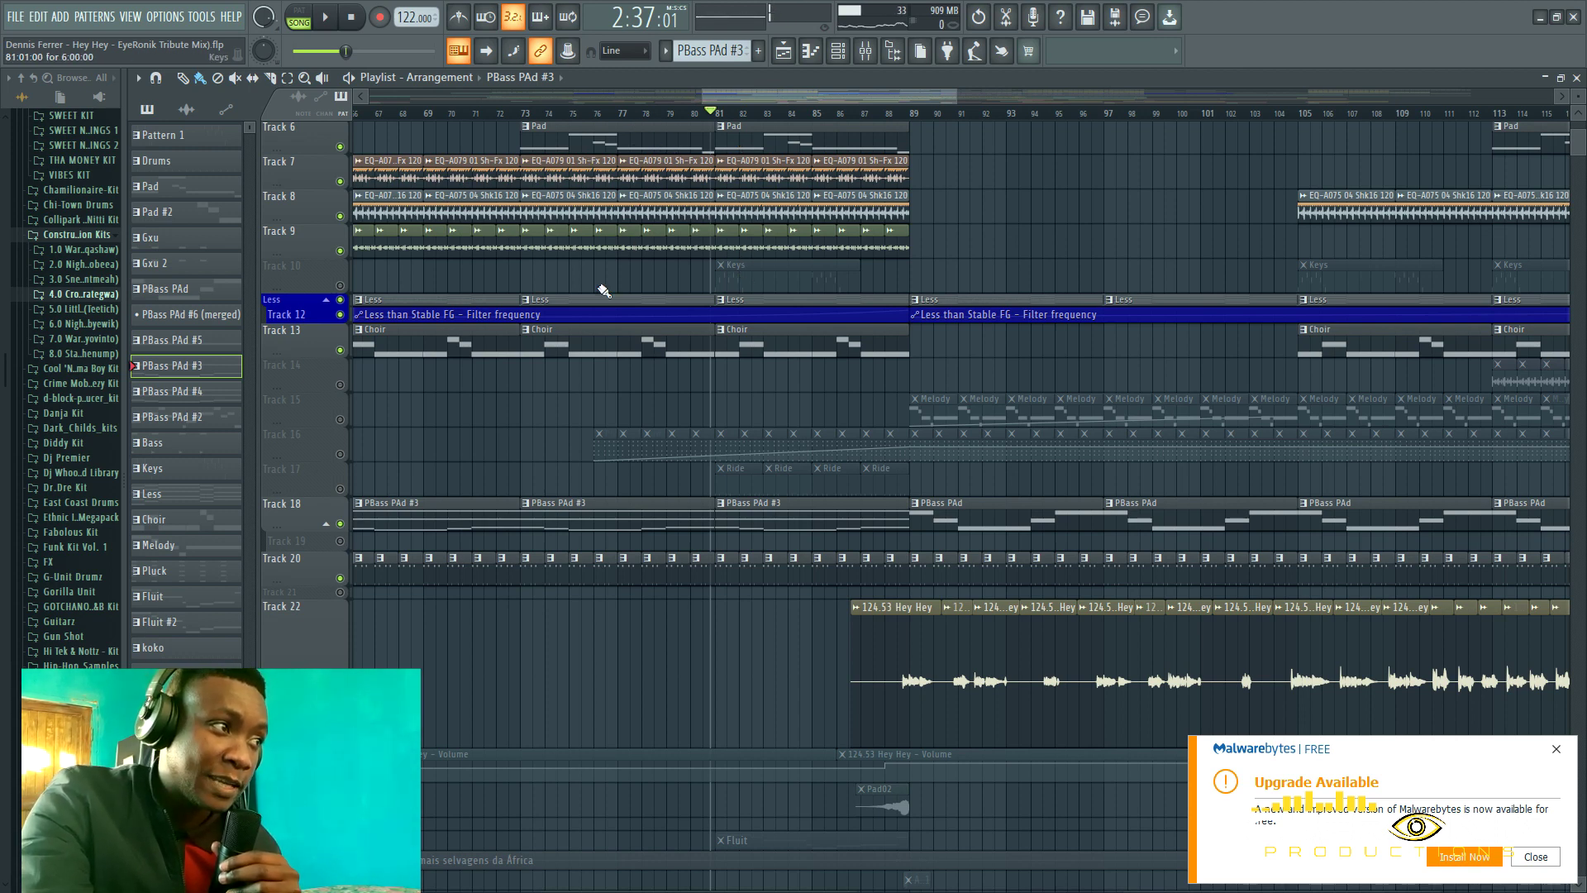
Unmute Track 10 and play its Keys pattern from the piano roll in pattern mode.
click(341, 299)
click(340, 299)
click(340, 285)
double_click(758, 282)
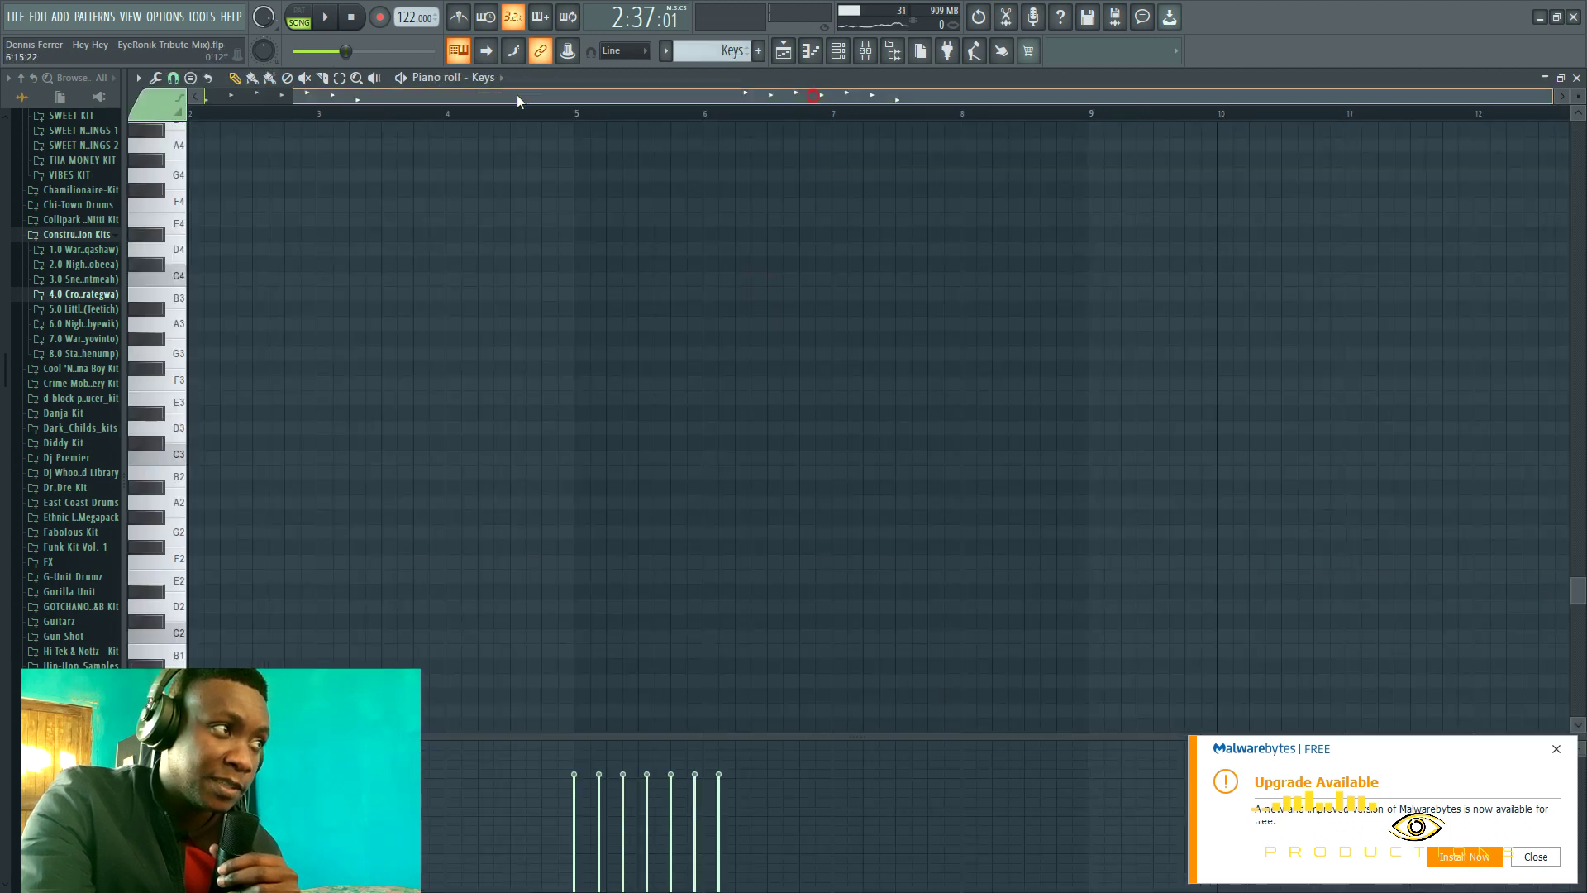
key(space)
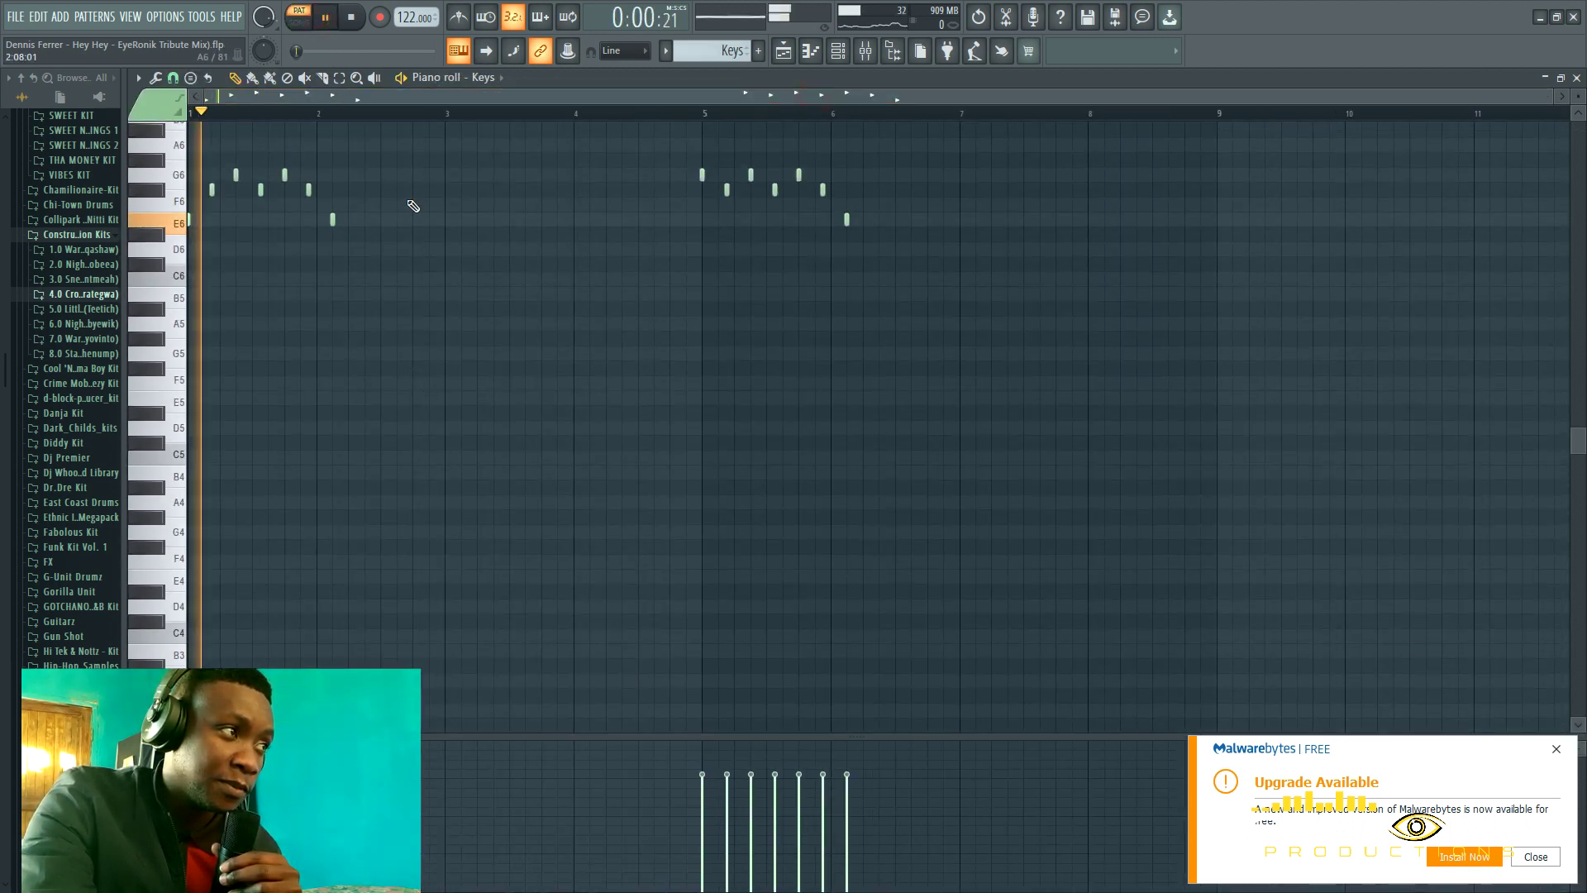
scroll(645, 414, up, 5)
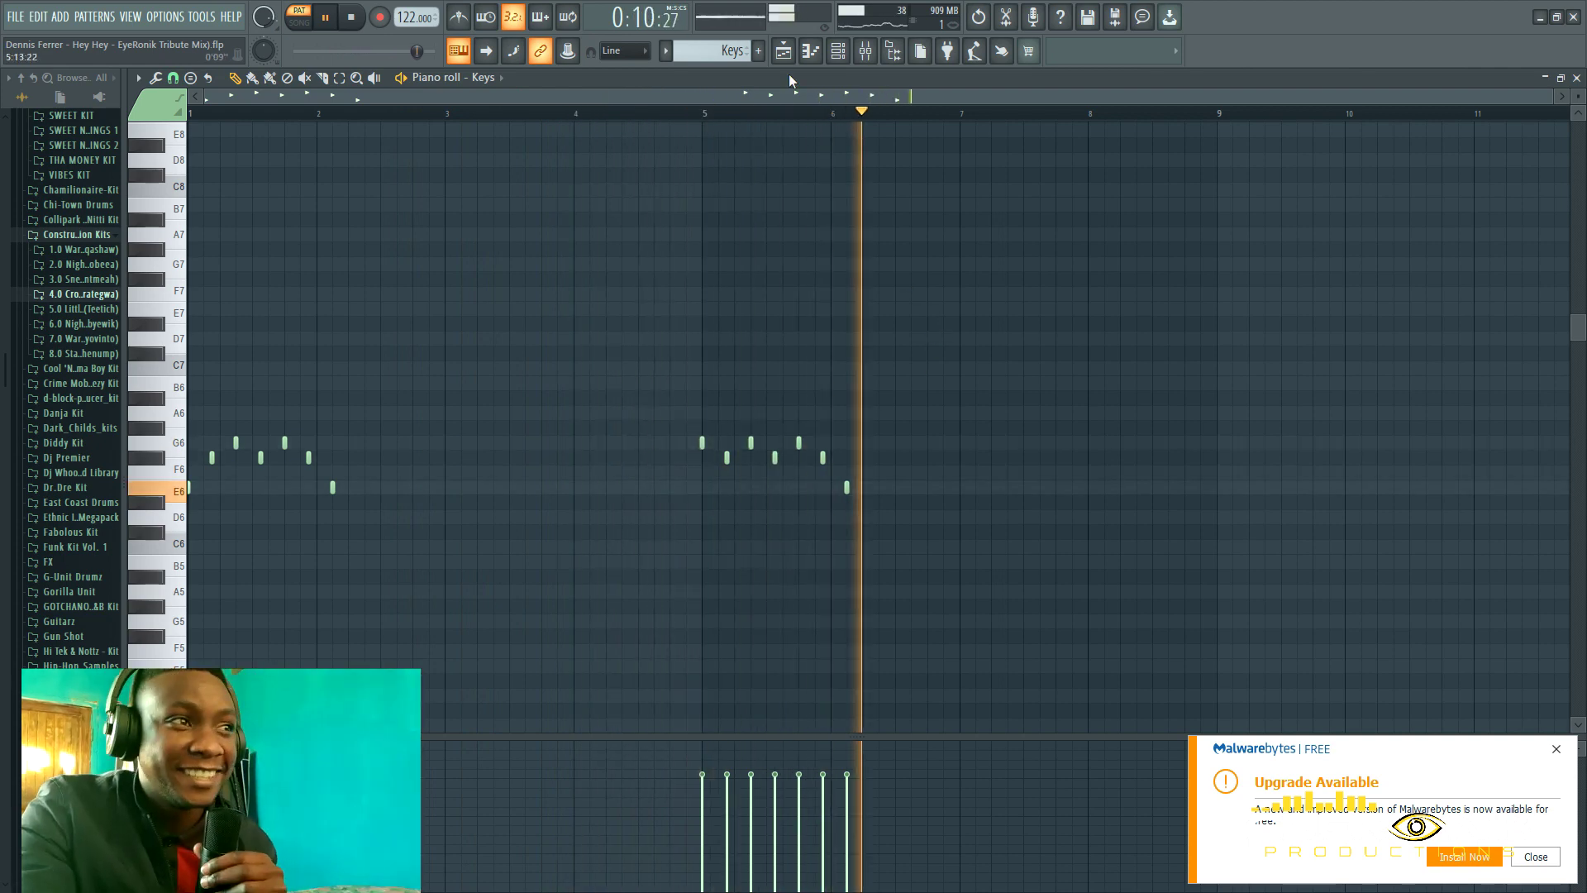
Return to the playlist, unmute Track 17 and play its Ride pattern from the piano roll in pattern mode.
click(782, 50)
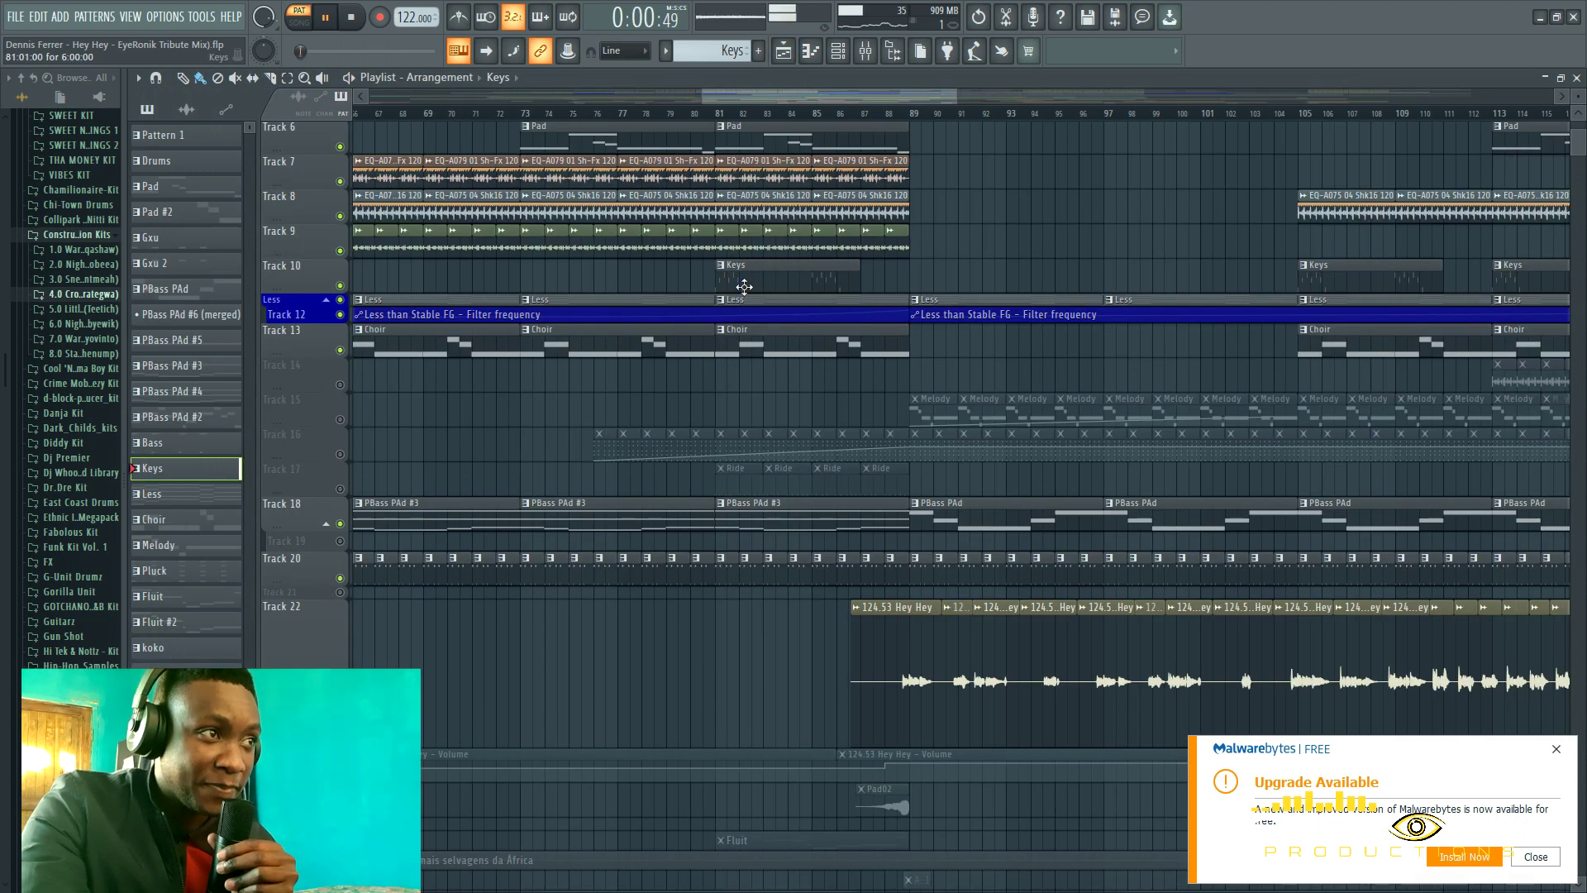
click(324, 16)
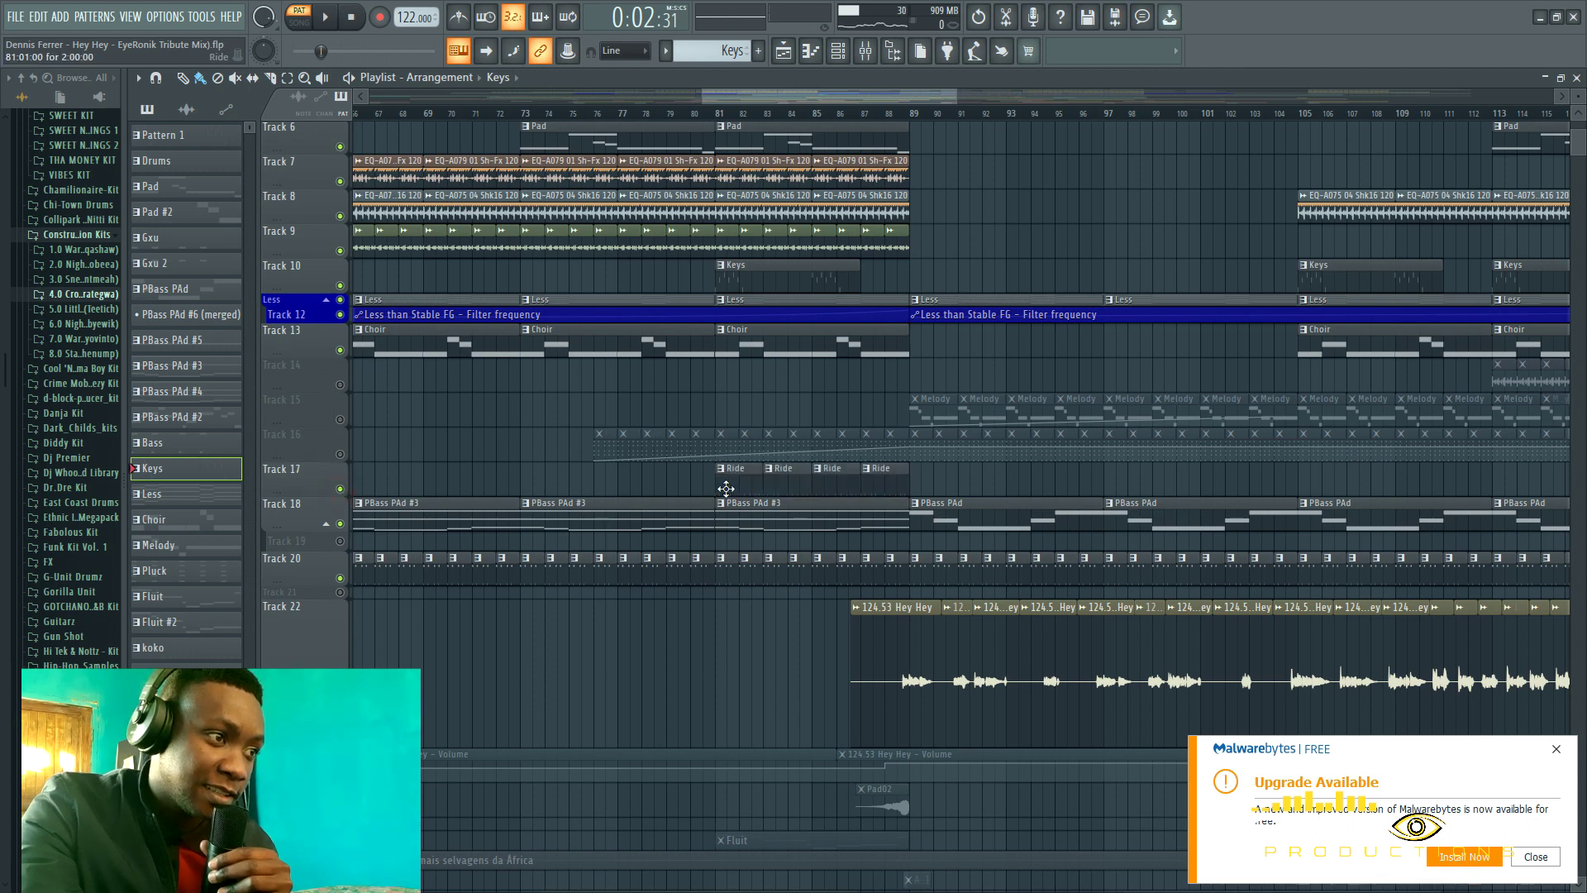
double_click(725, 489)
key(space)
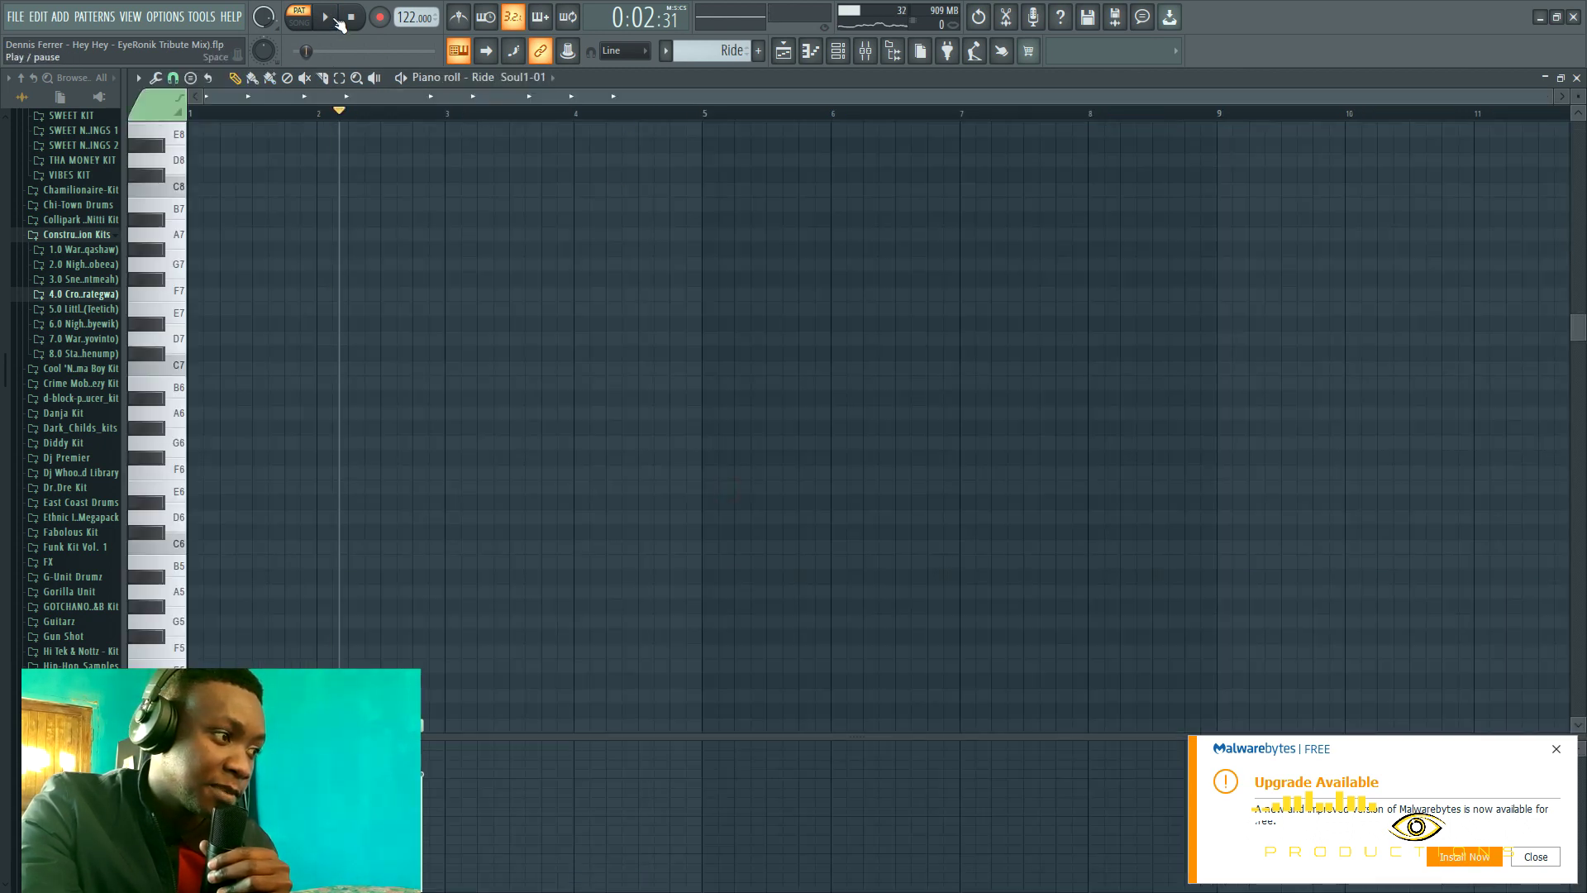
click(787, 58)
click(348, 19)
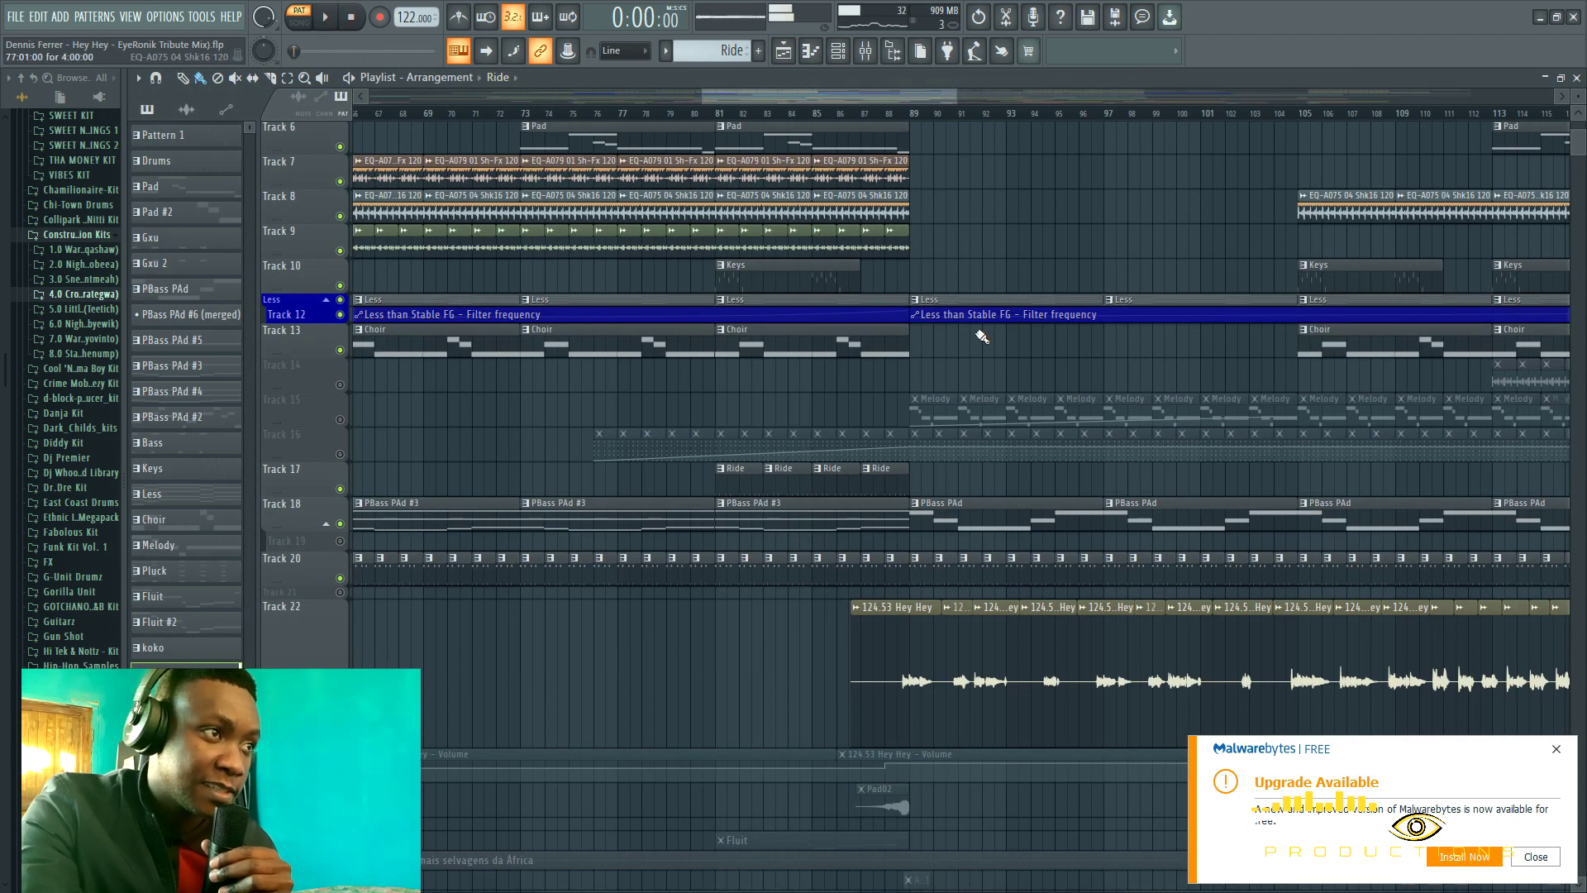
Unmute the Drums on Track 1 and play the arrangement in song mode from bar 77.
scroll(736, 570, down, 4)
scroll(736, 571, up, 9)
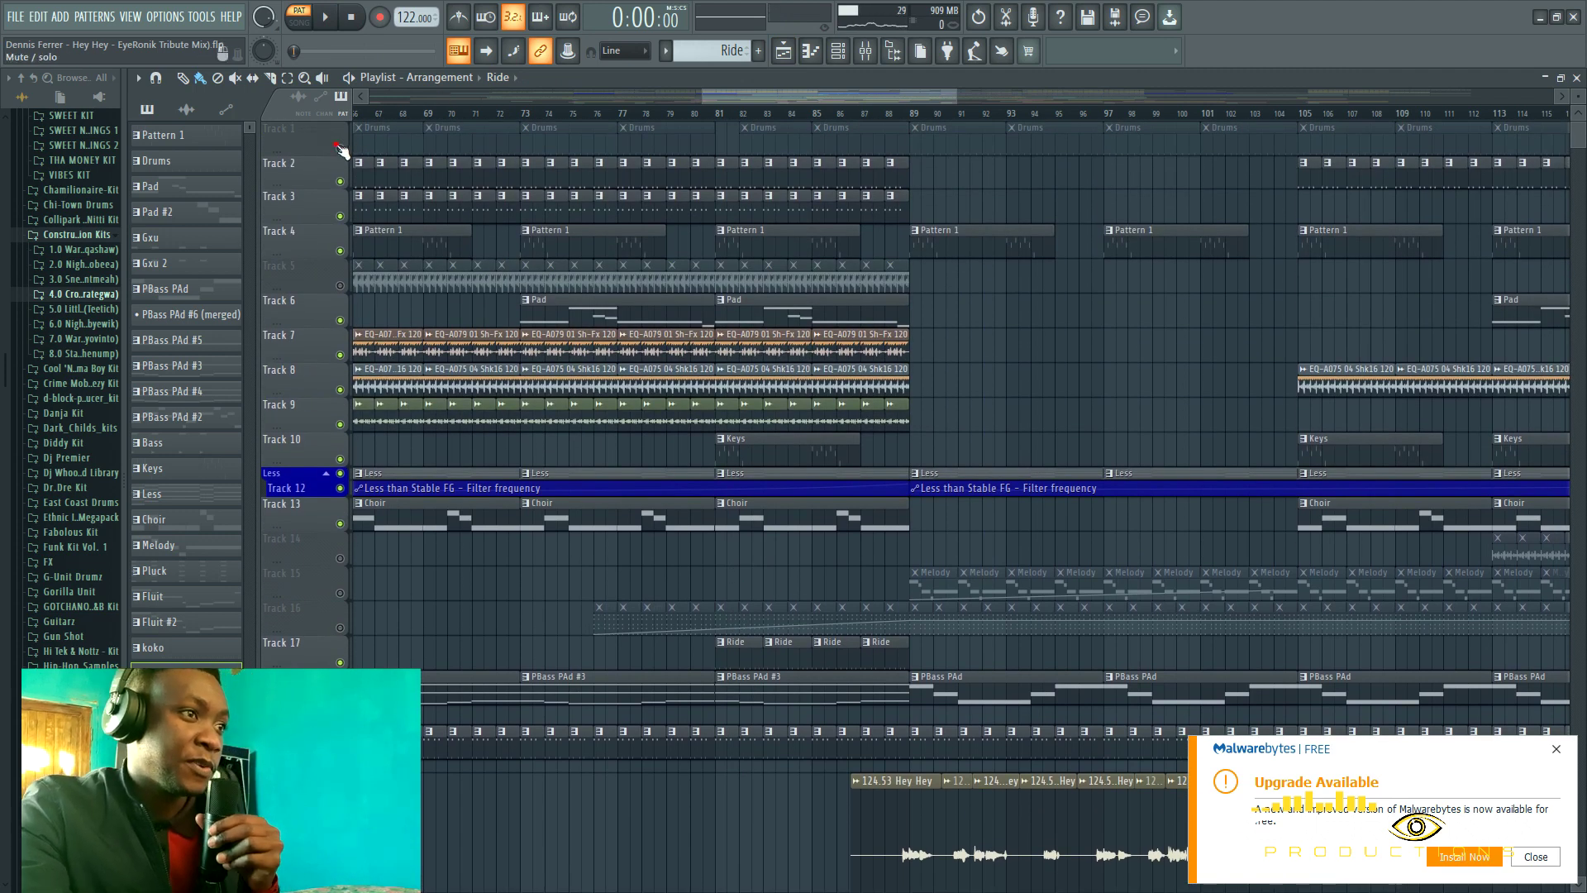
click(340, 148)
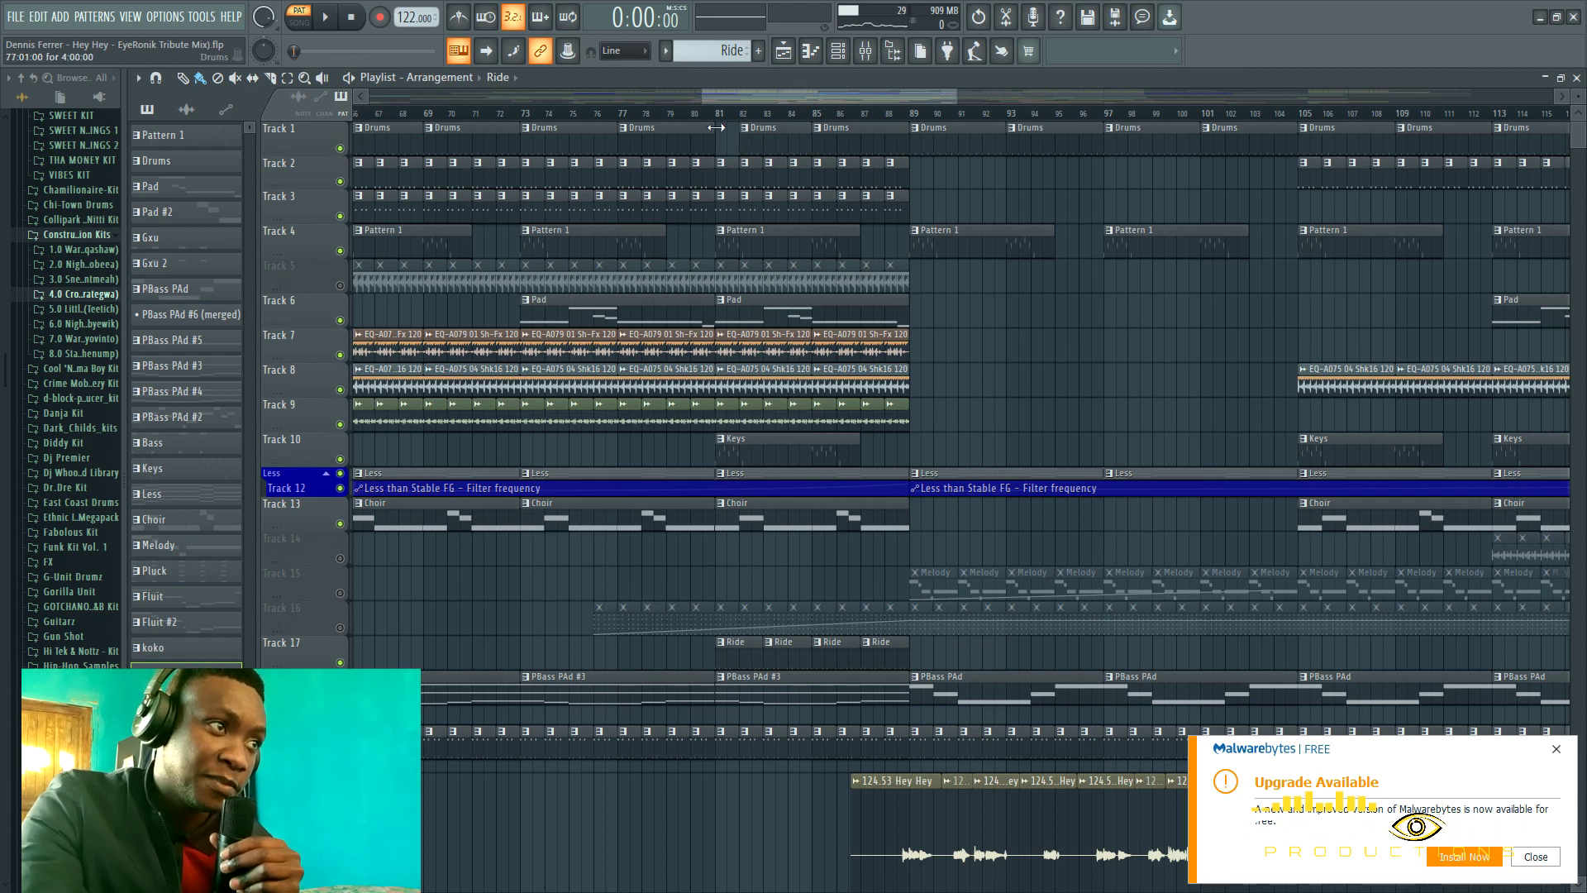
click(623, 117)
click(327, 23)
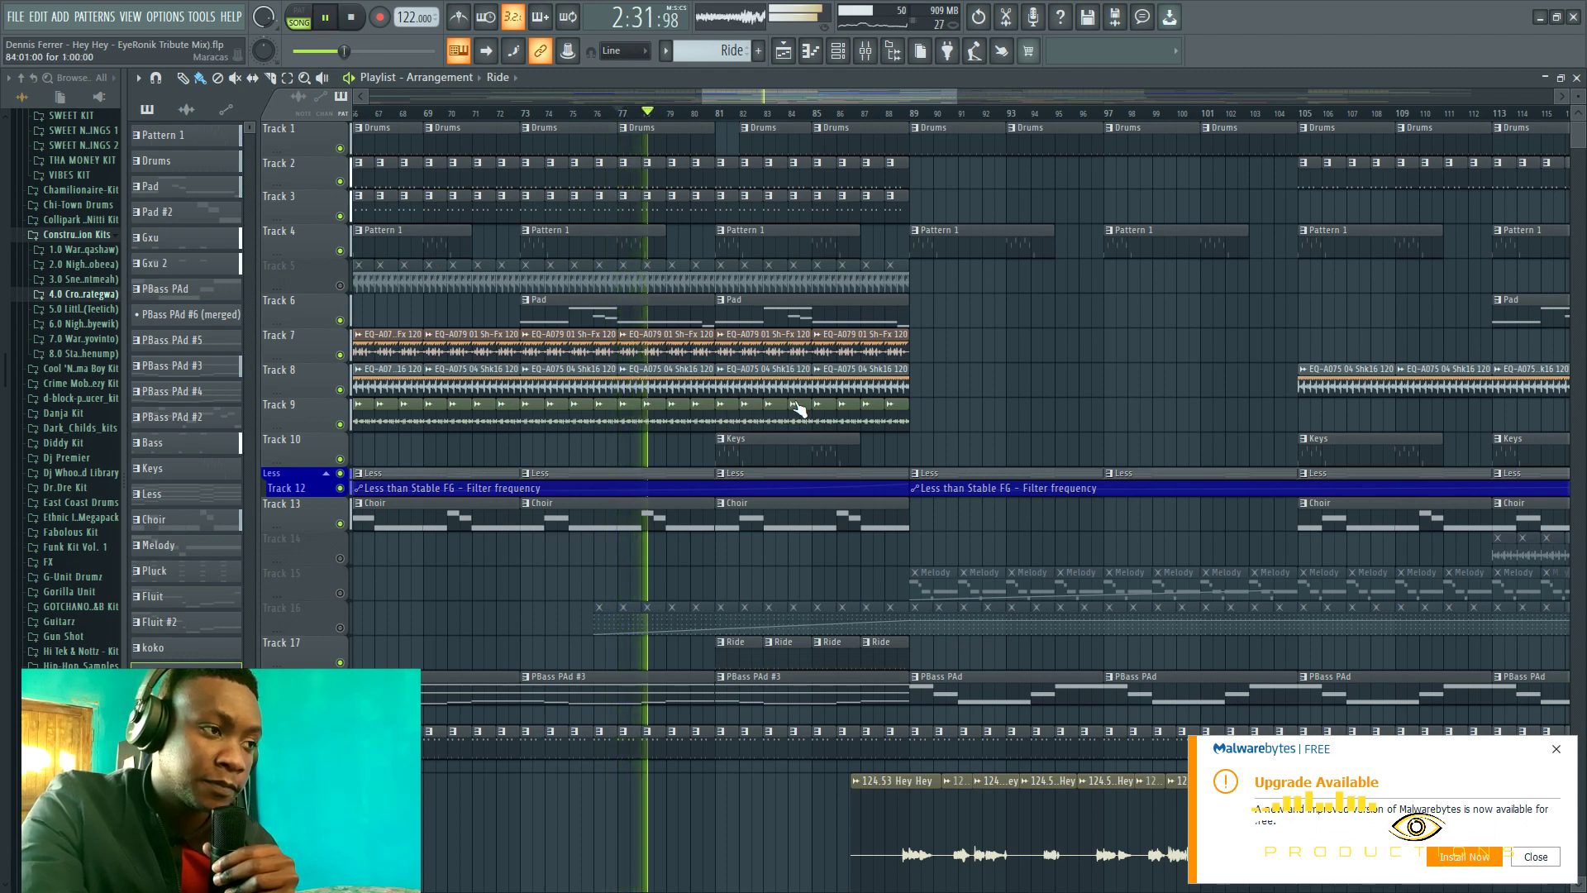
Unmute the audio loops on Track 5 during playback, let the arrangement run past bar 85 and stop it.
drag(818, 93, 826, 92)
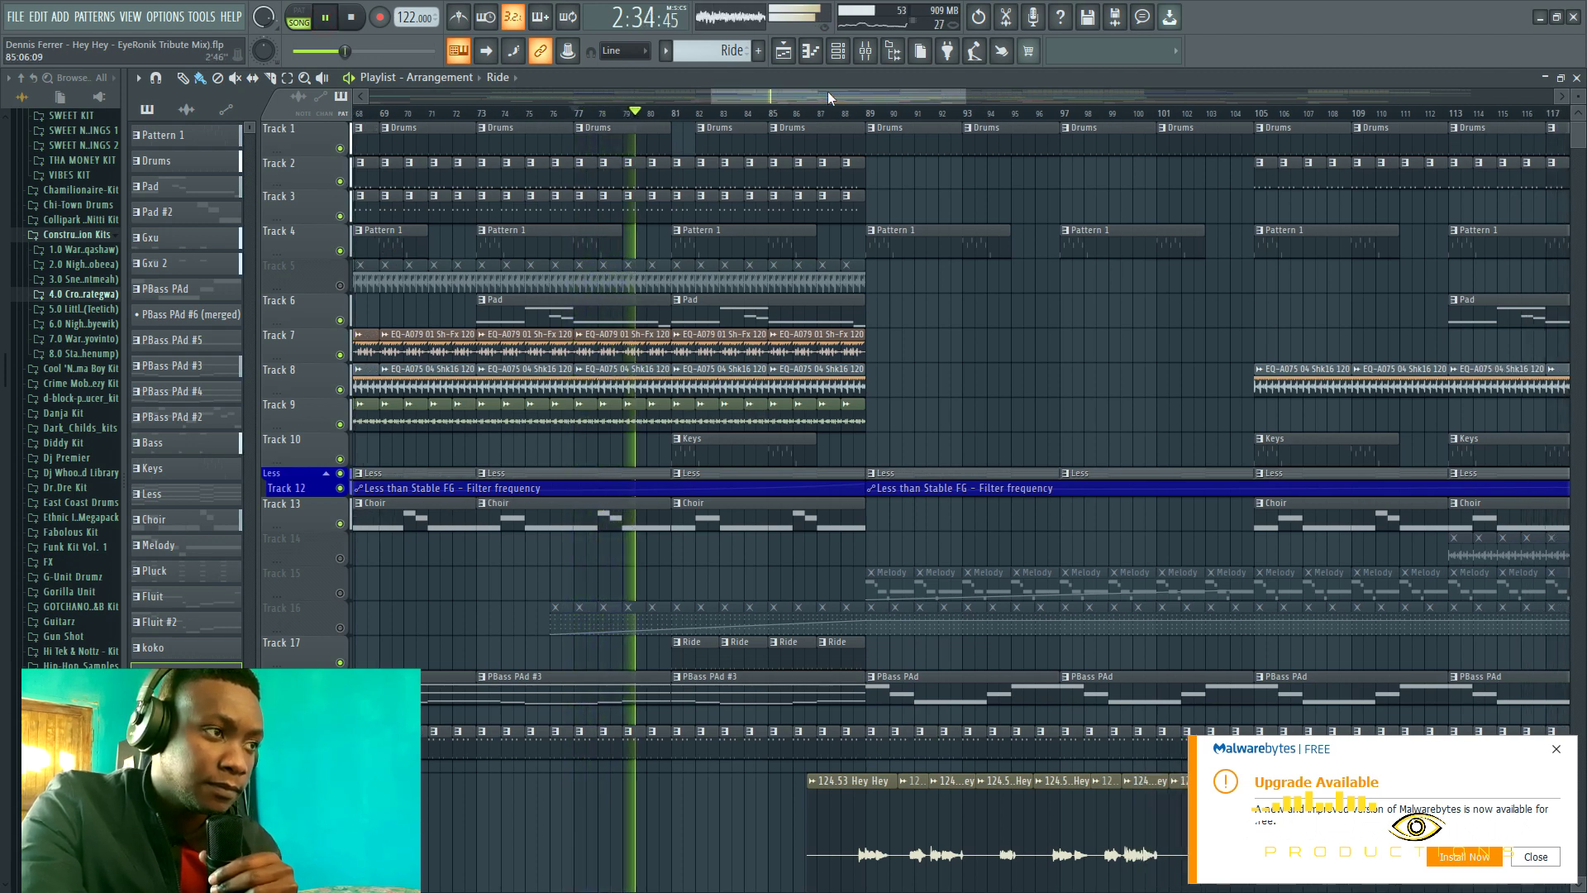
click(340, 285)
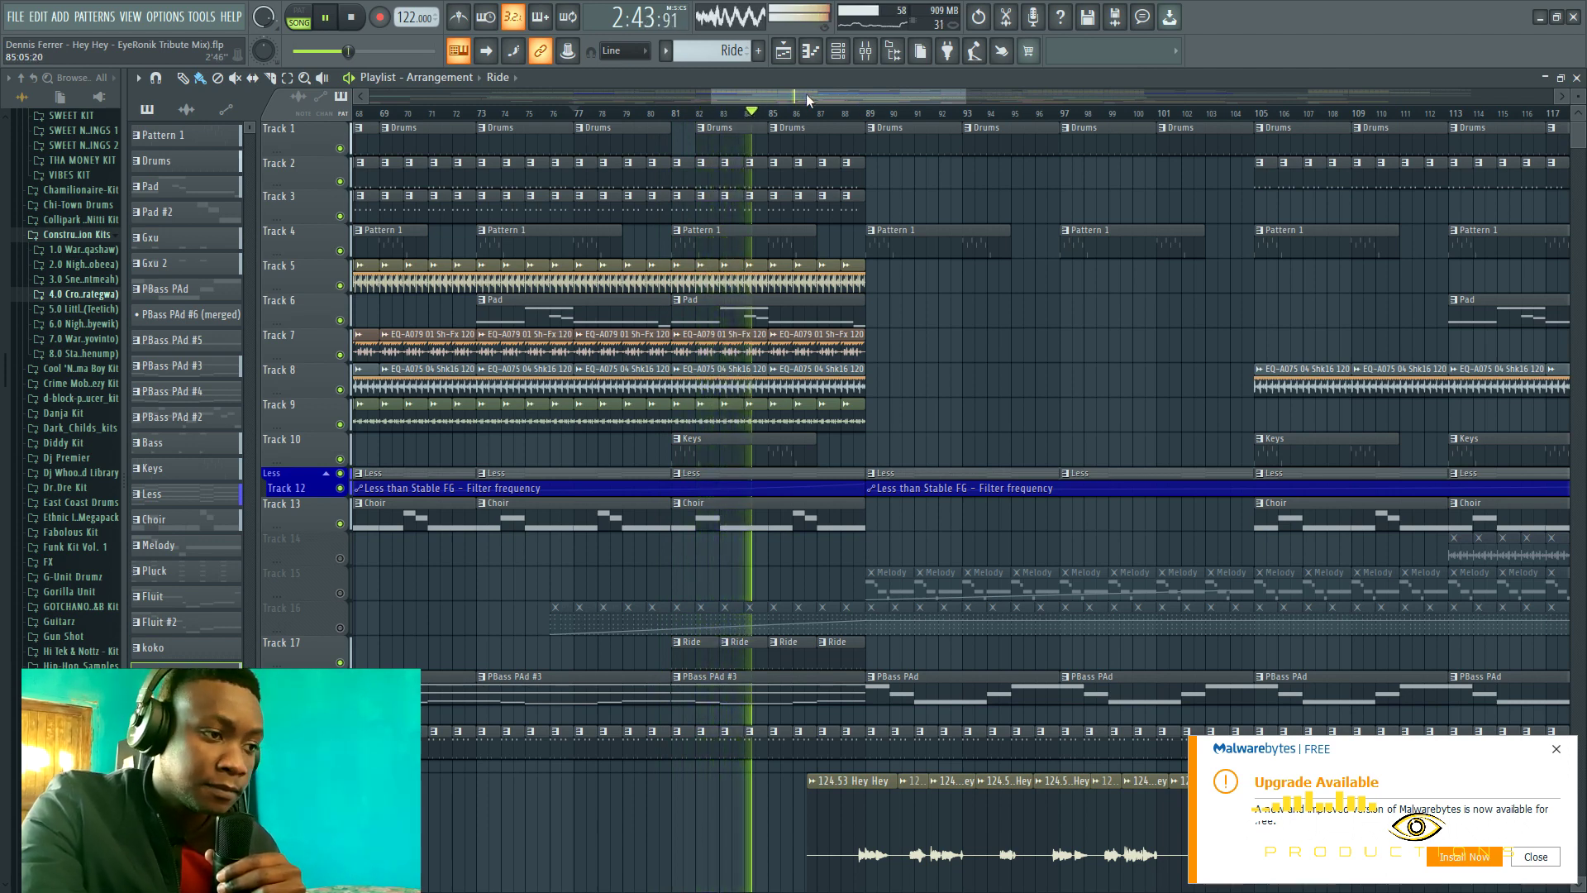
click(326, 18)
click(351, 17)
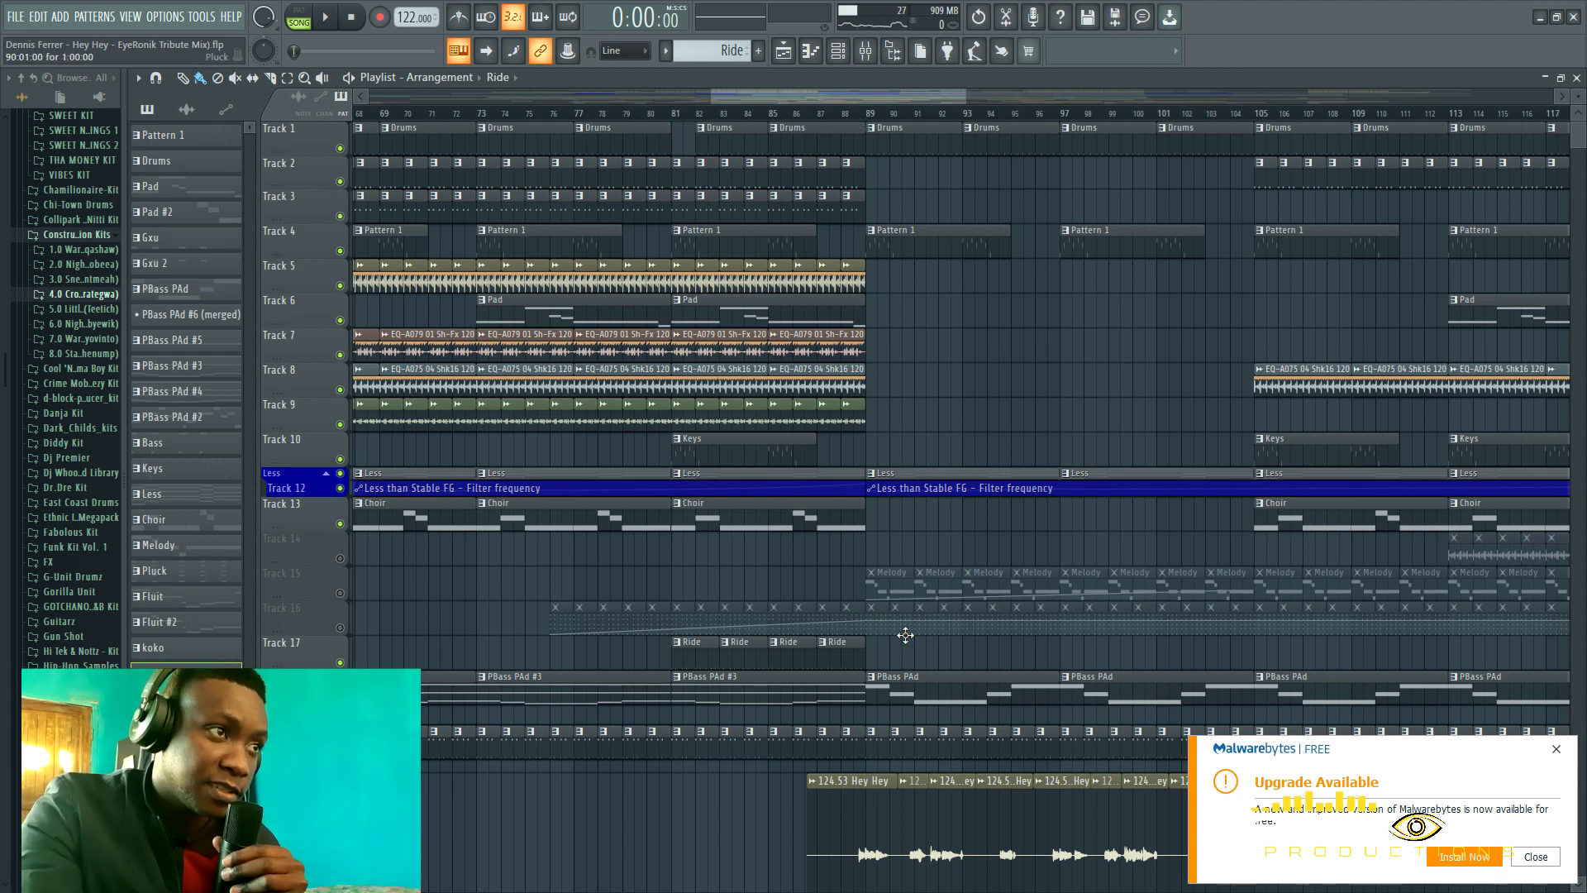
Show more of the arrangement and select the section from bar 89 up to bar 129.
scroll(877, 222, down, 8)
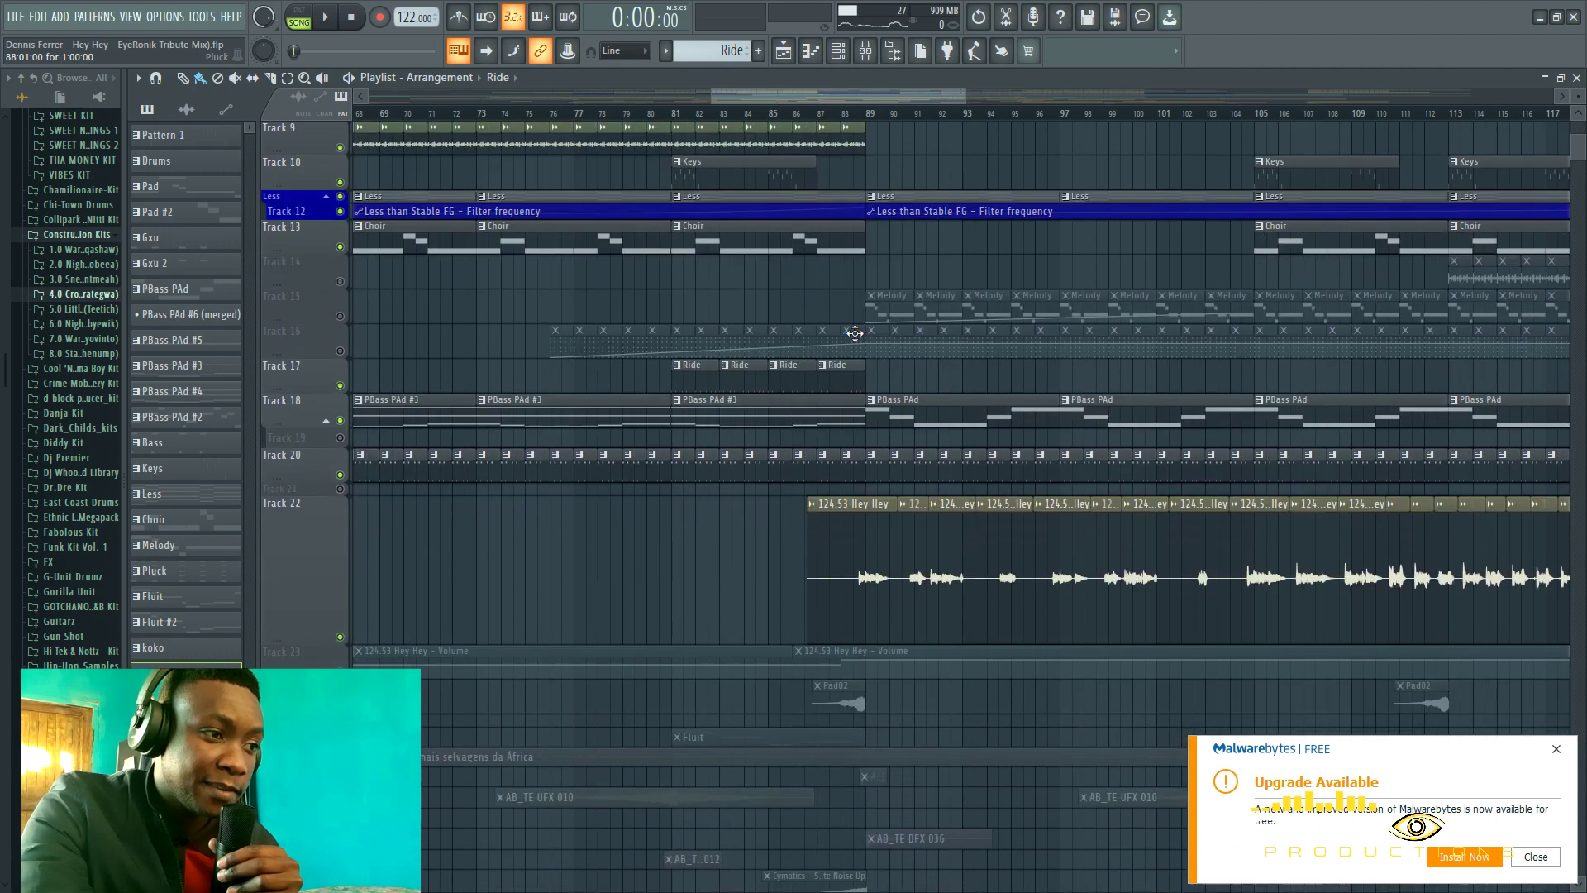
scroll(849, 226, up, 1)
scroll(880, 305, up, 7)
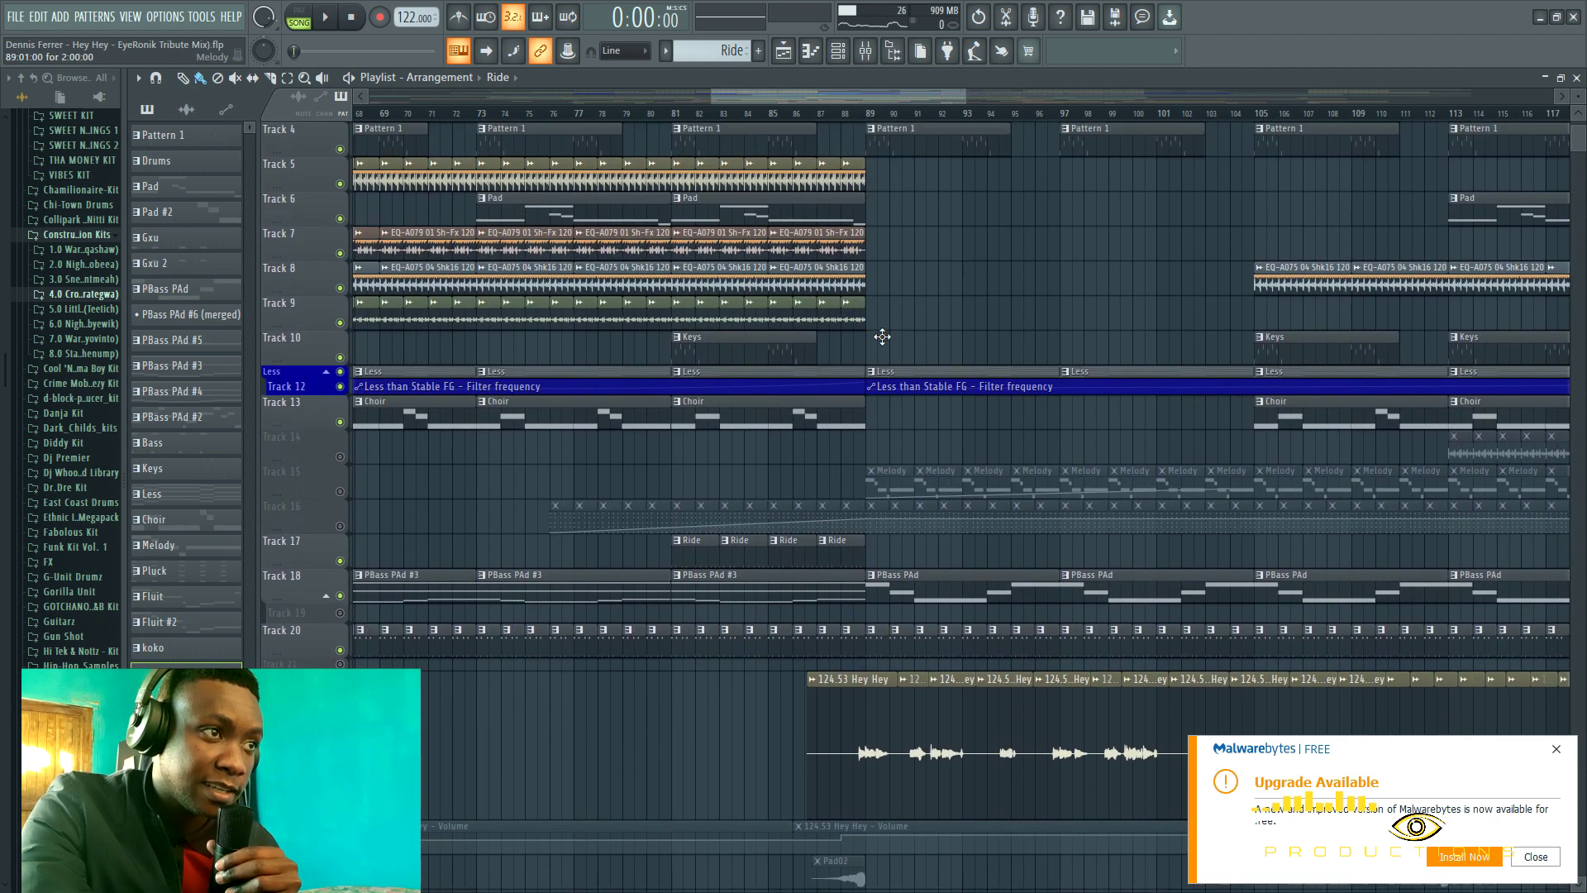
drag(968, 97, 1215, 97)
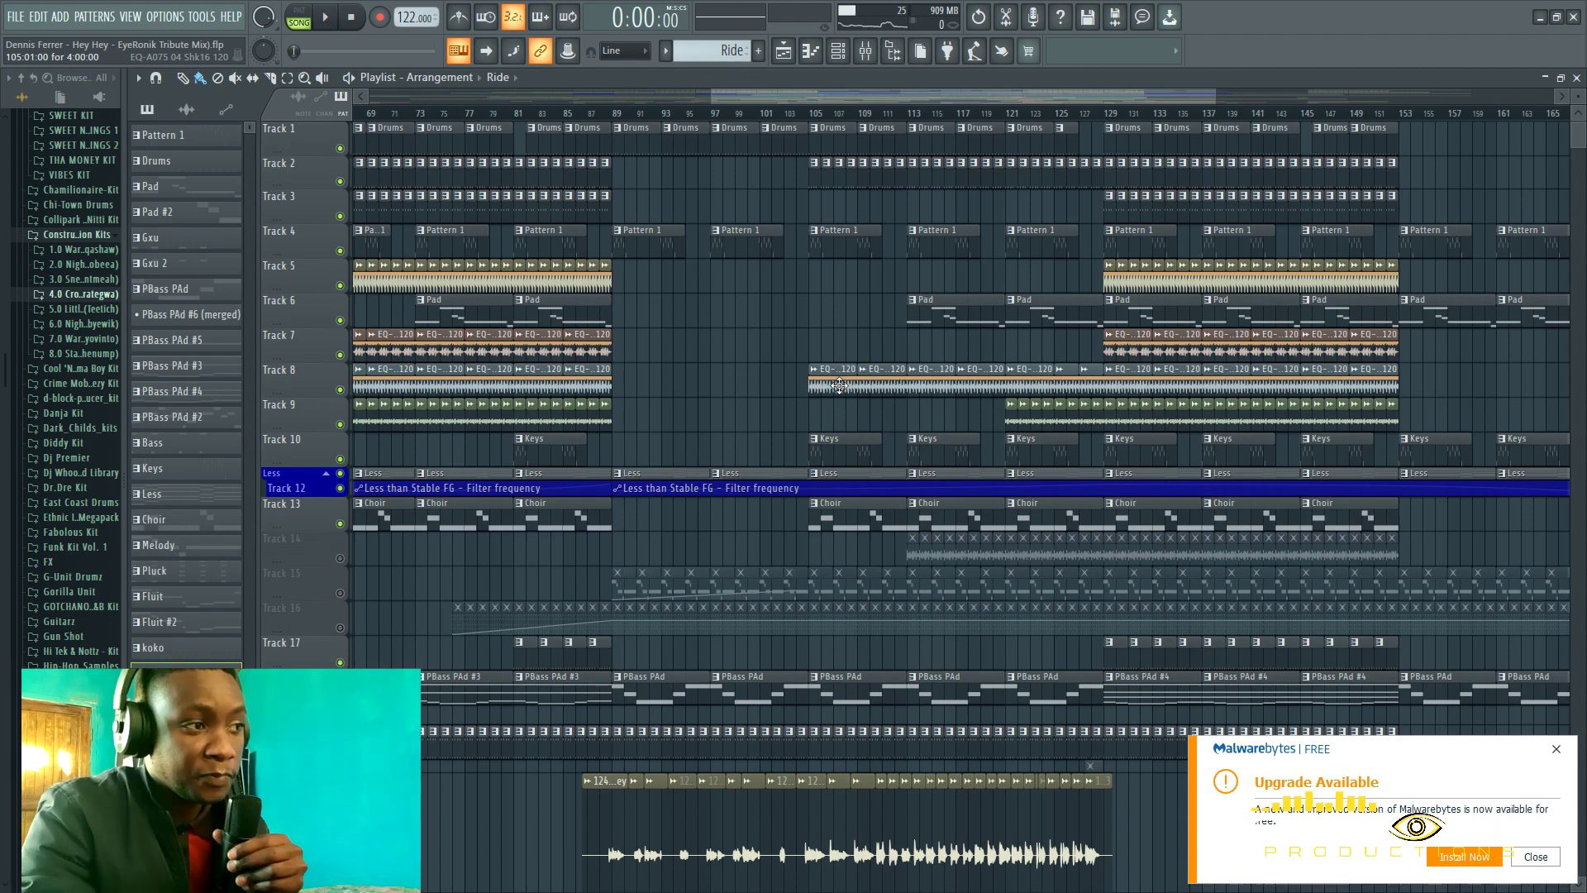
drag(949, 97, 903, 100)
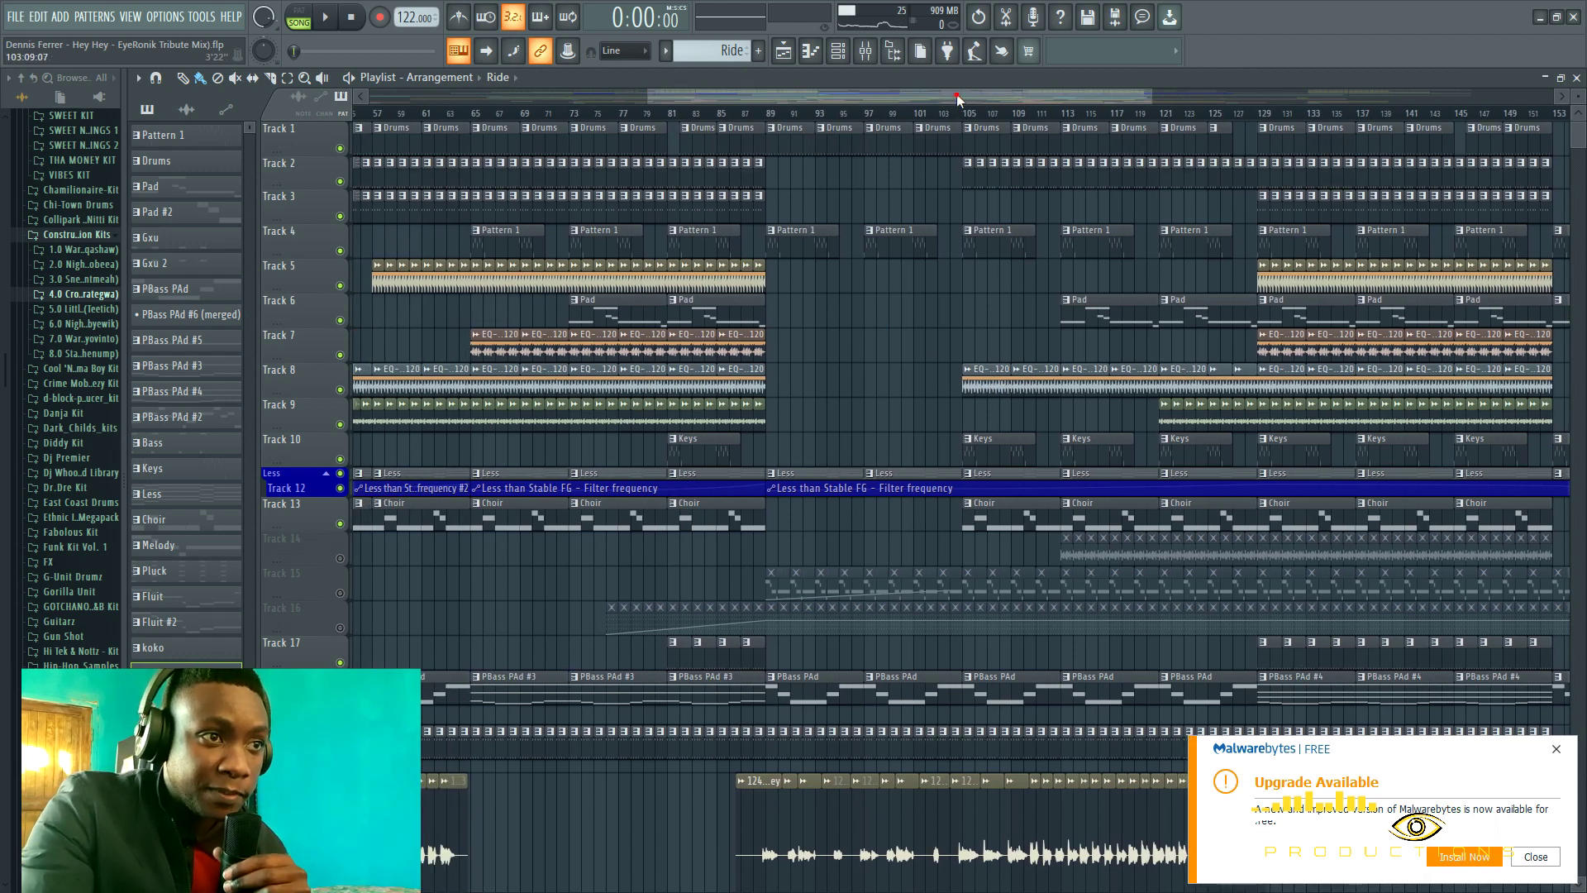
drag(945, 100, 961, 101)
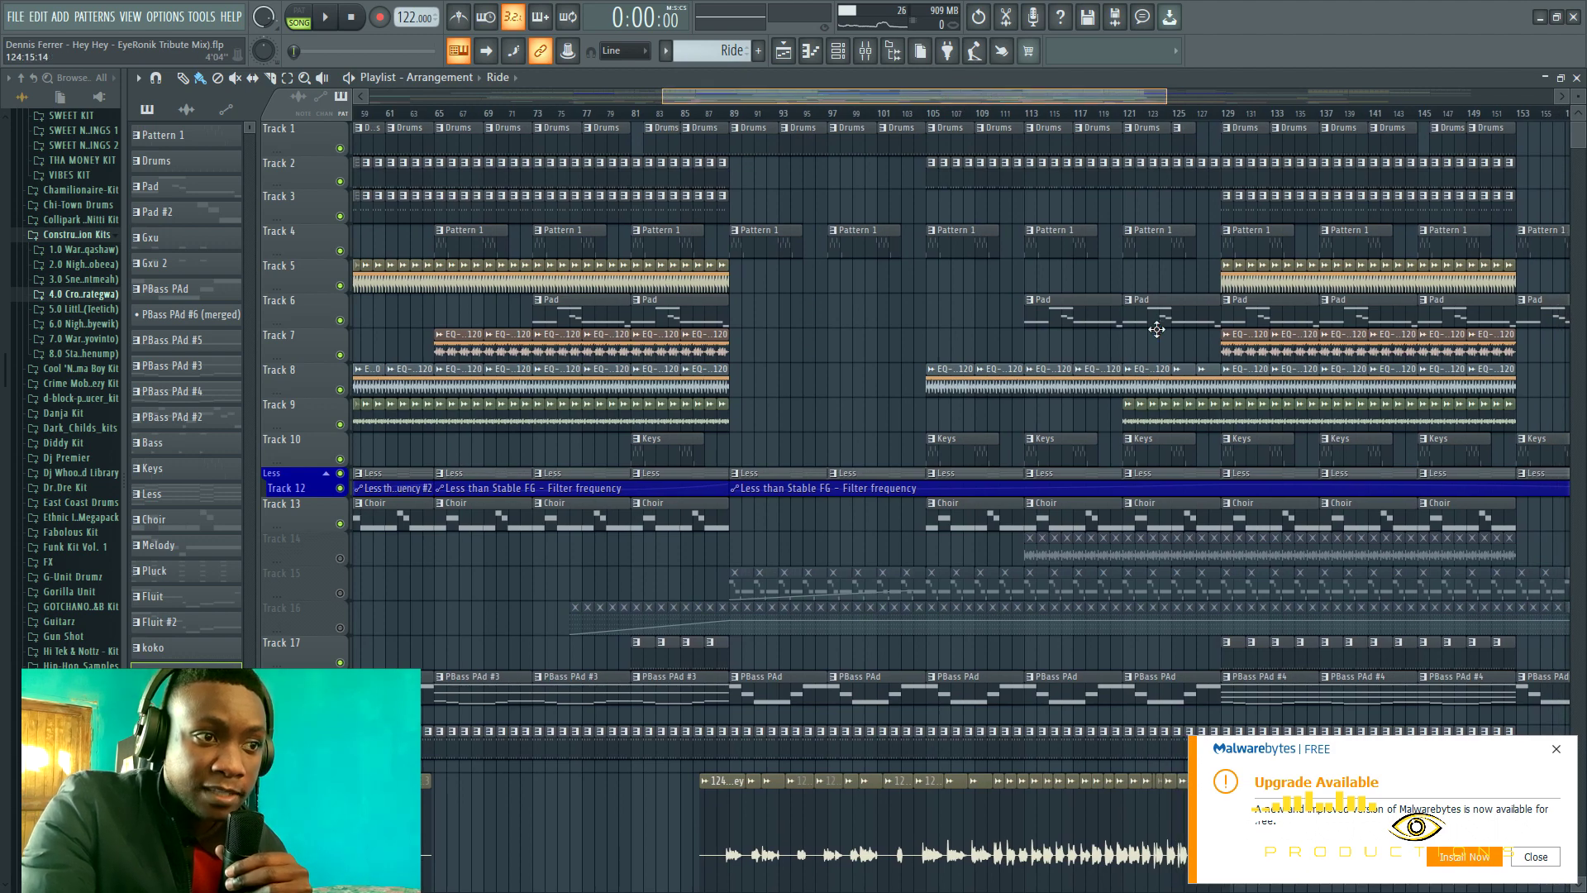
drag(1166, 96, 1223, 97)
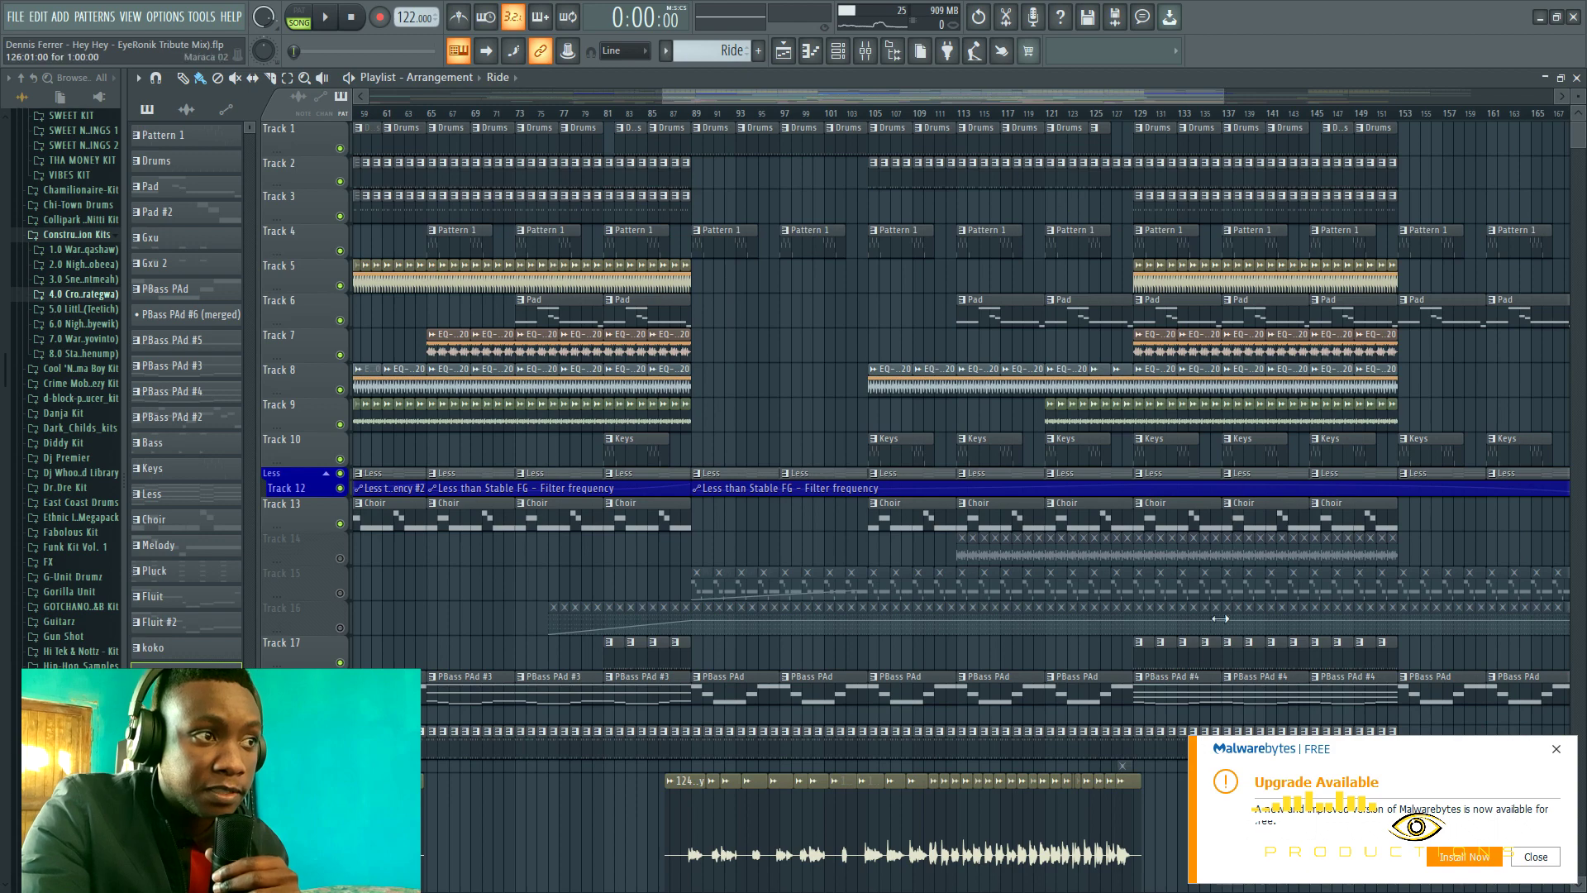
drag(699, 119, 1141, 118)
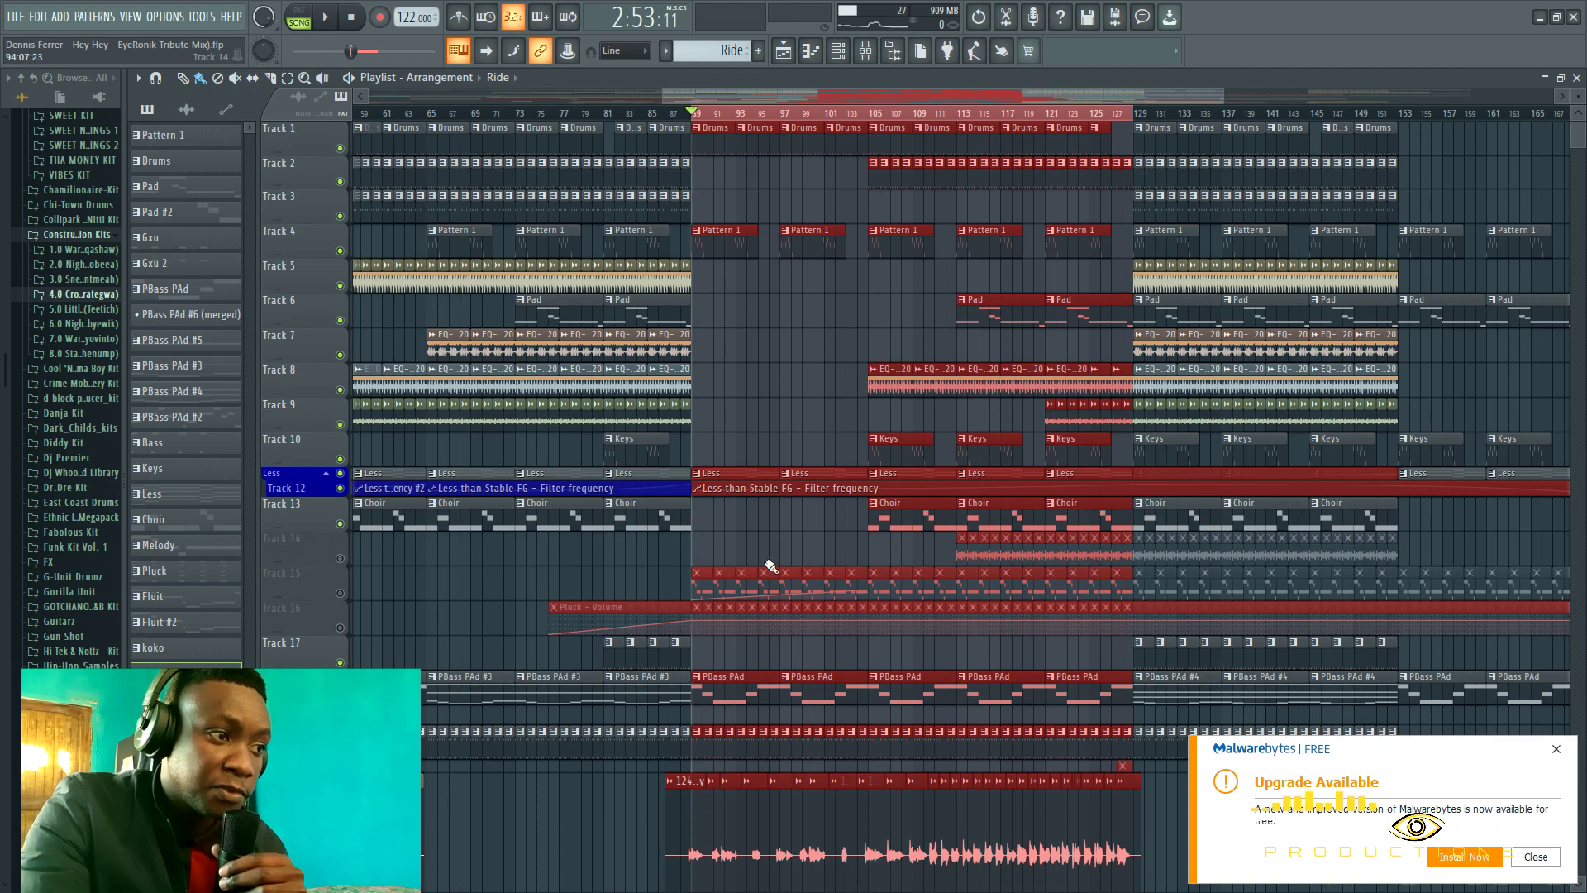
Mute the Hey Hey vocal on Track 22 and play the selected section from bar 89.
scroll(814, 715, down, 6)
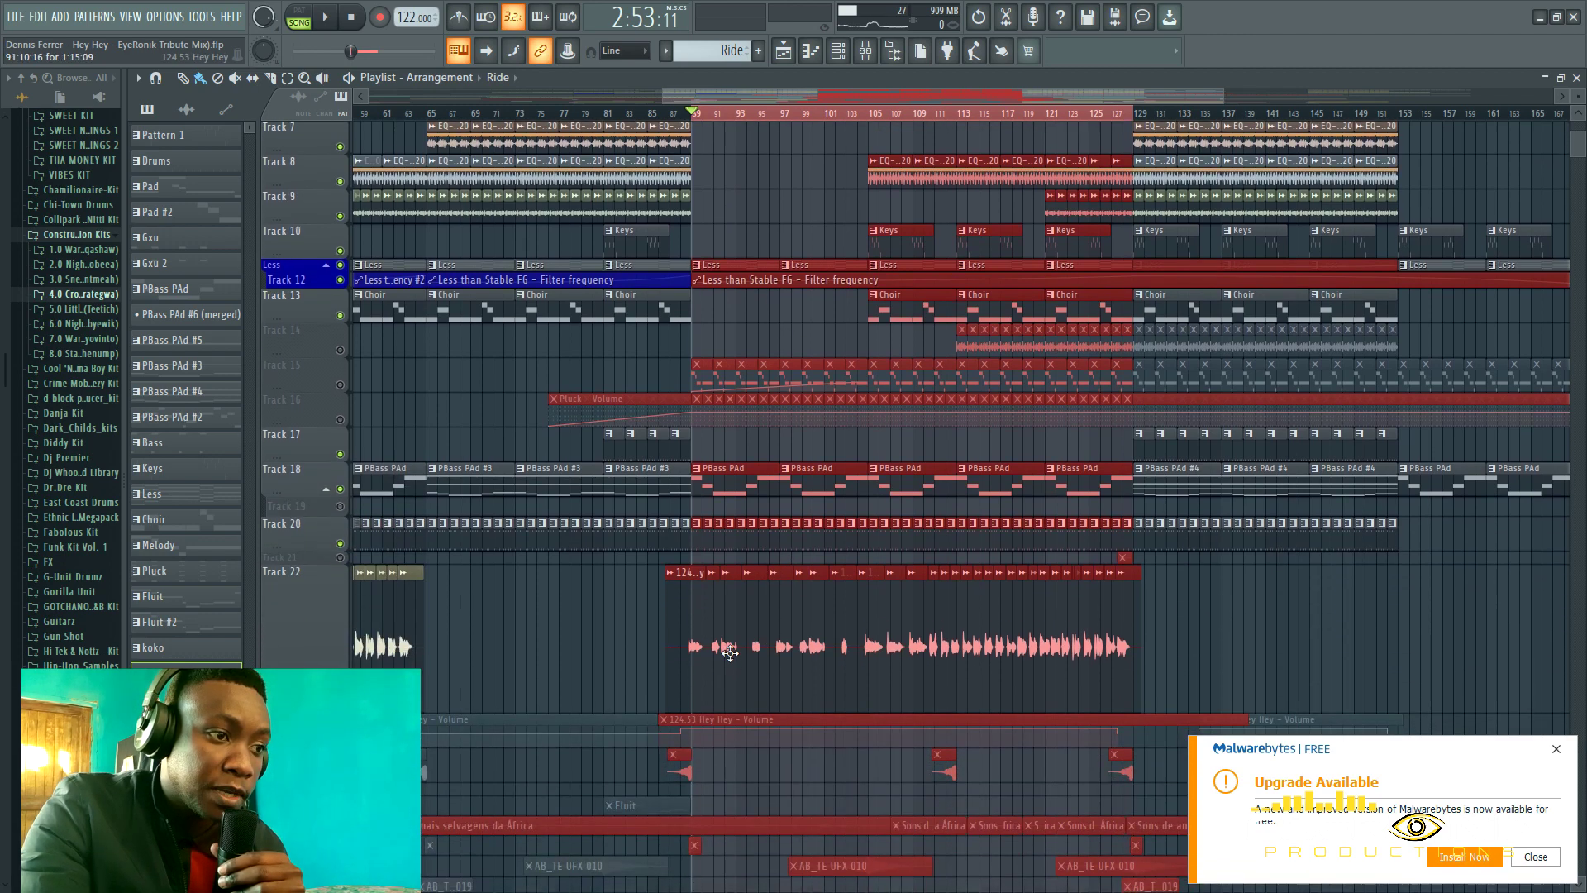
scroll(1038, 682, down, 2)
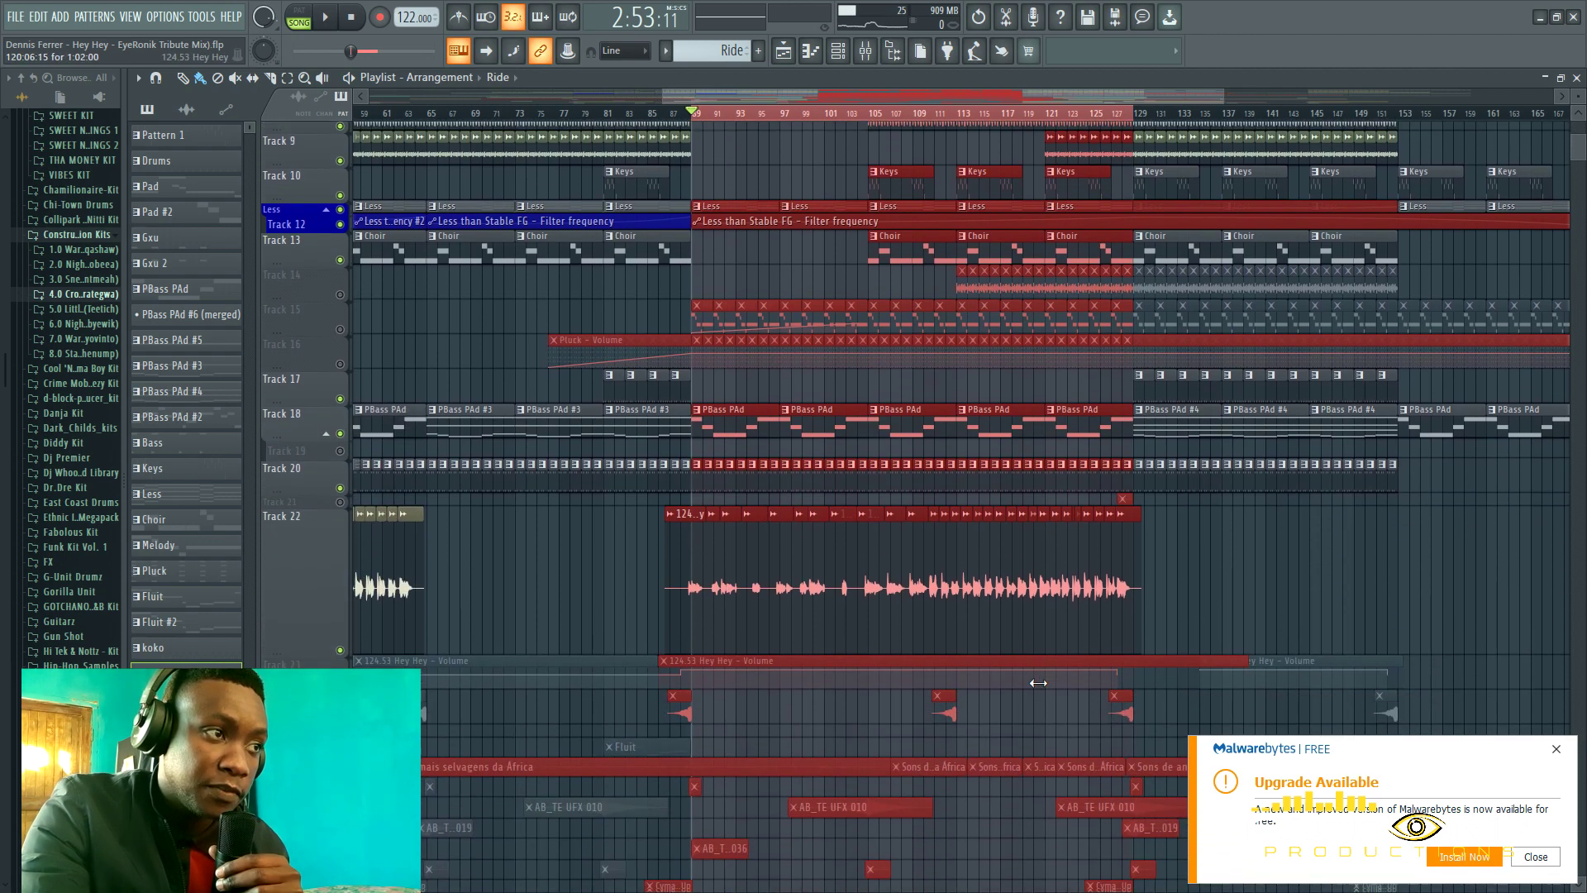
scroll(1038, 682, up, 8)
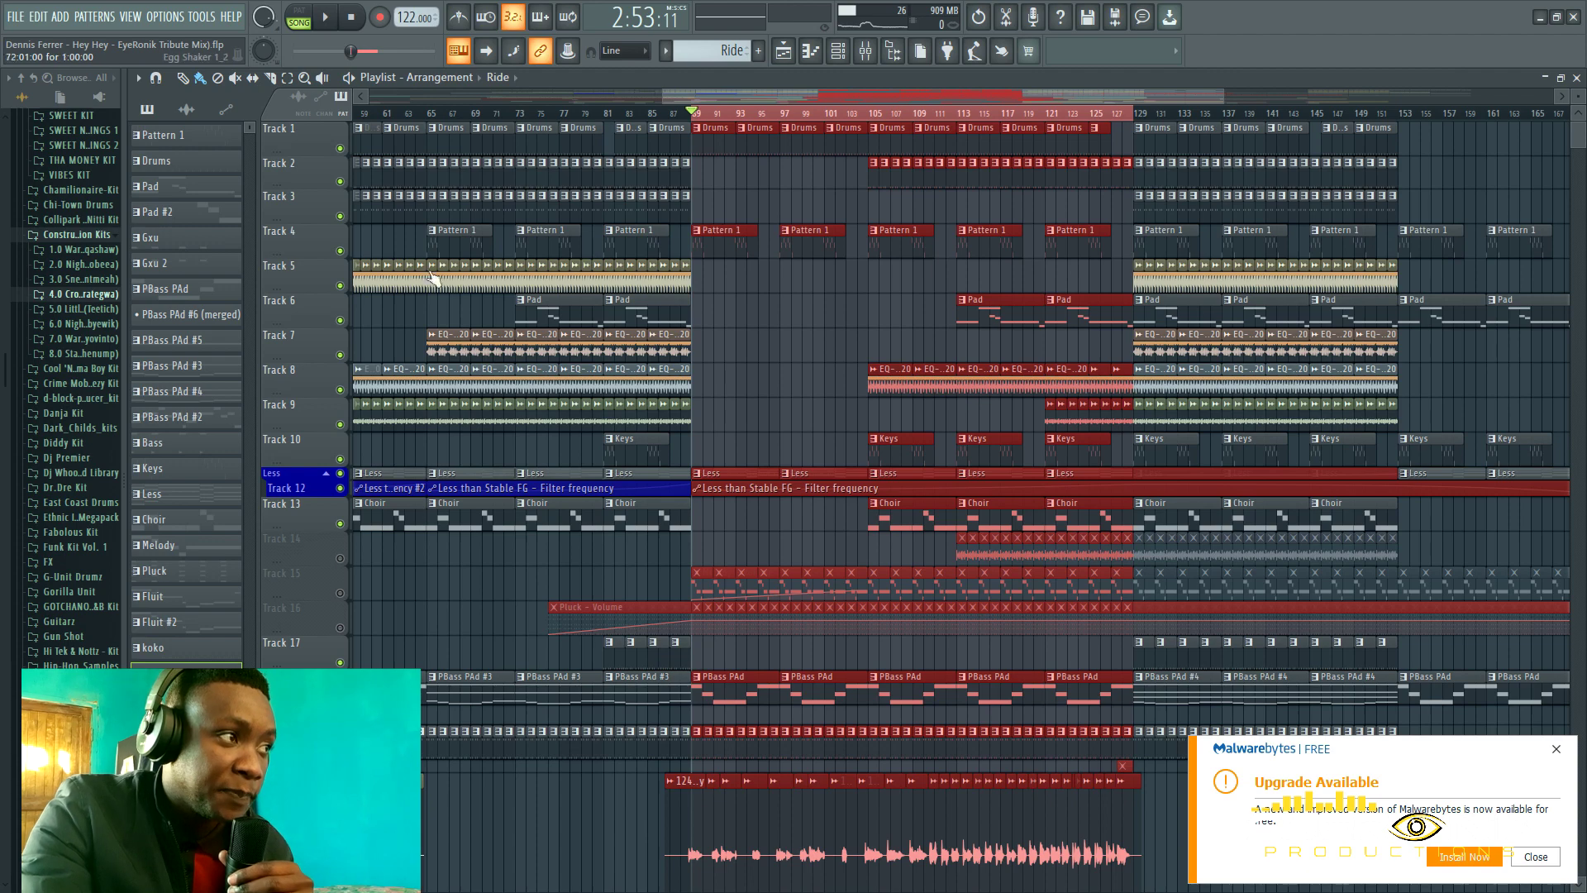
scroll(339, 868, down, 1)
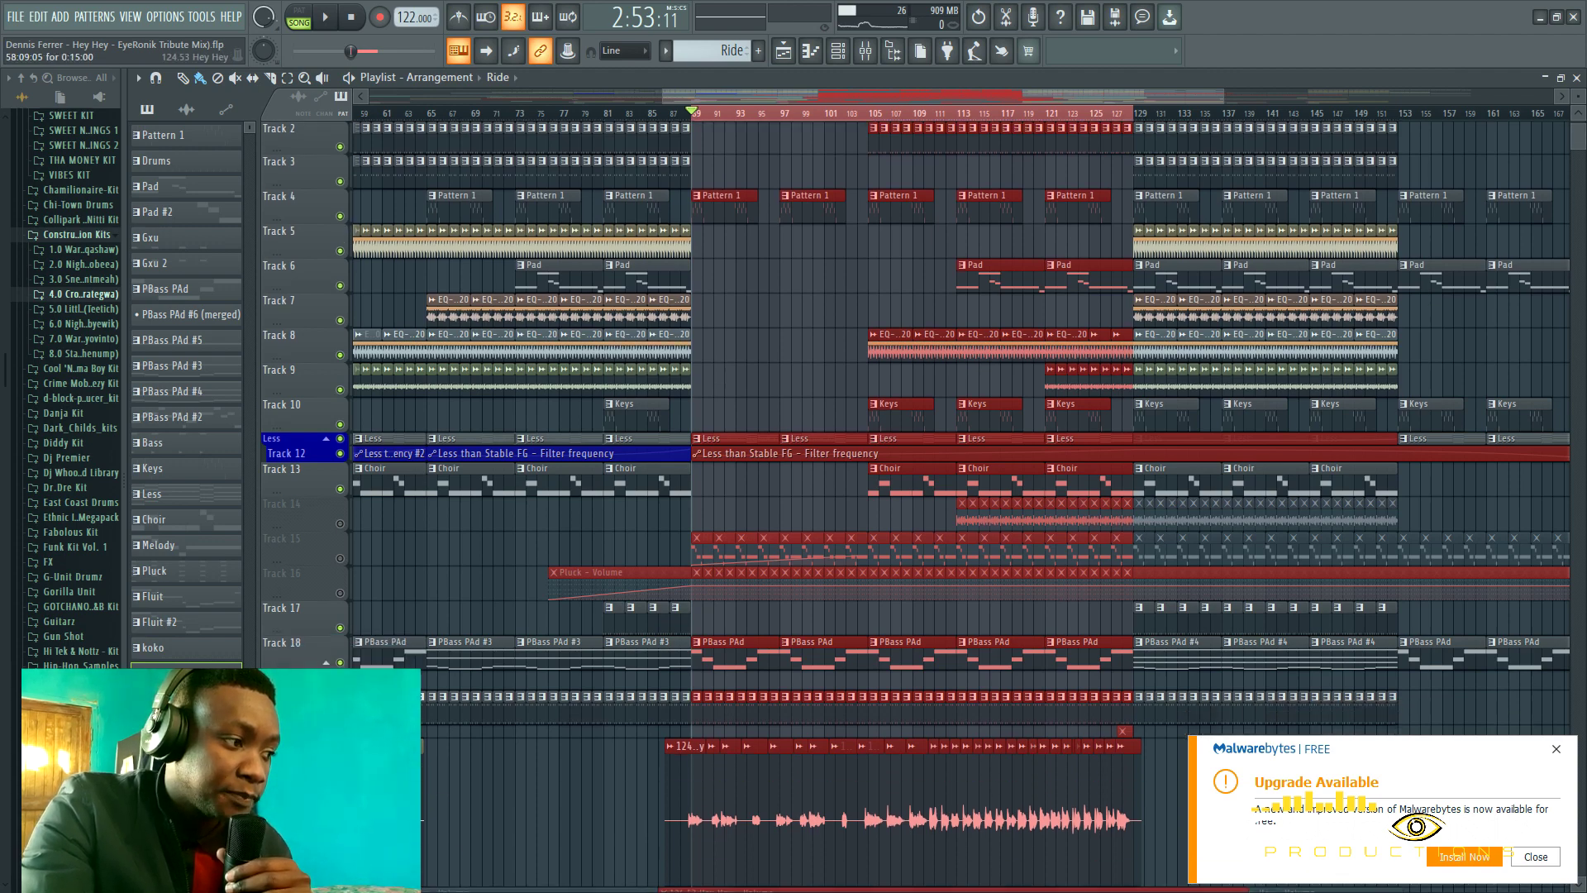
click(340, 874)
click(326, 17)
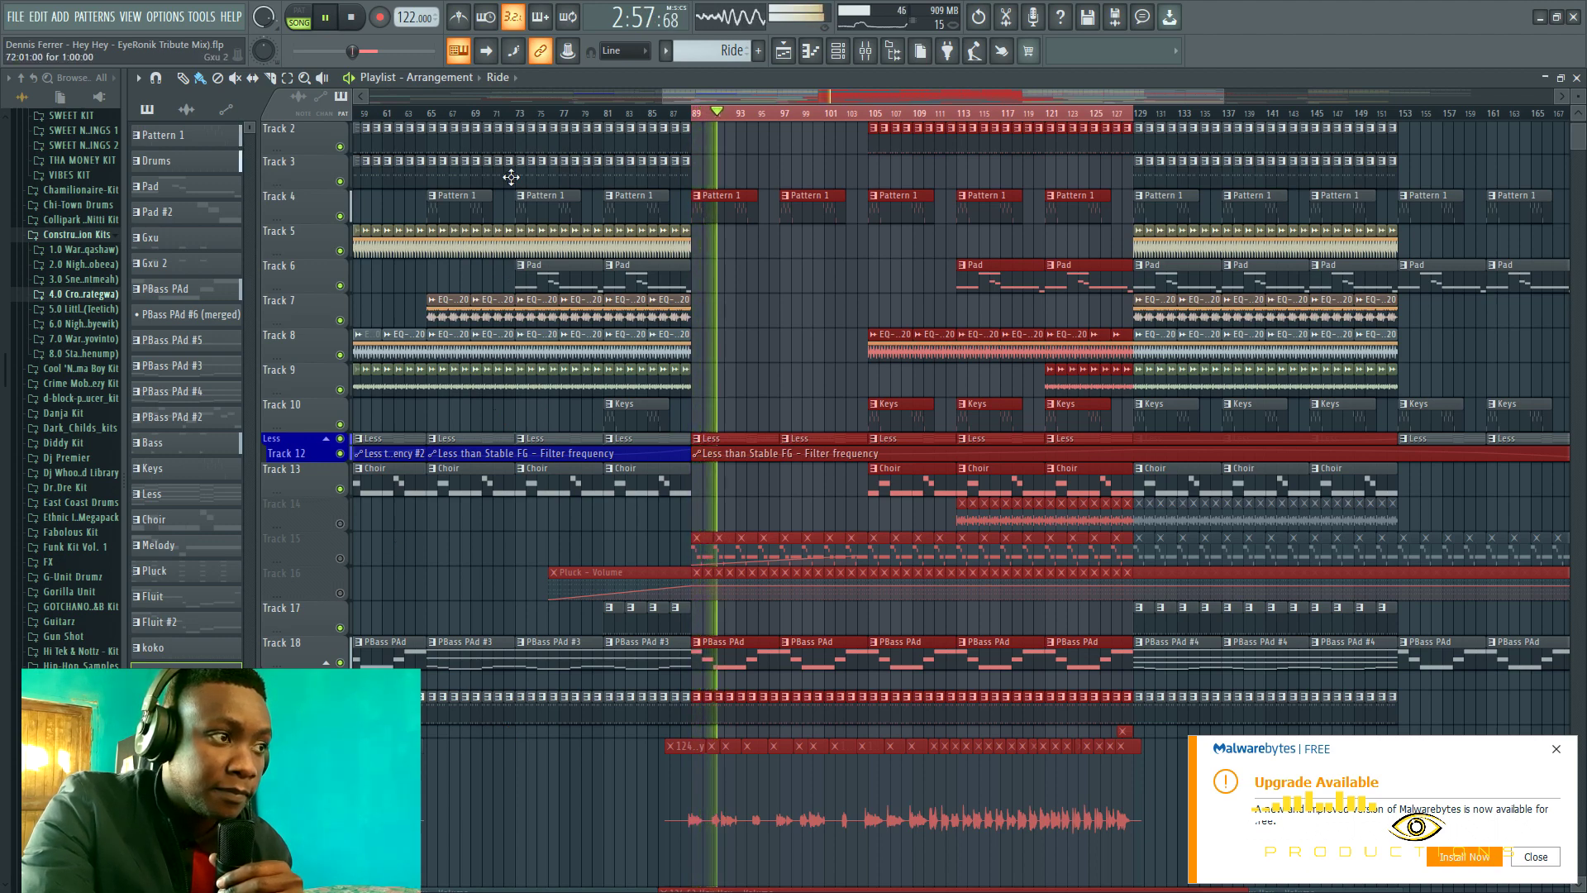
click(356, 17)
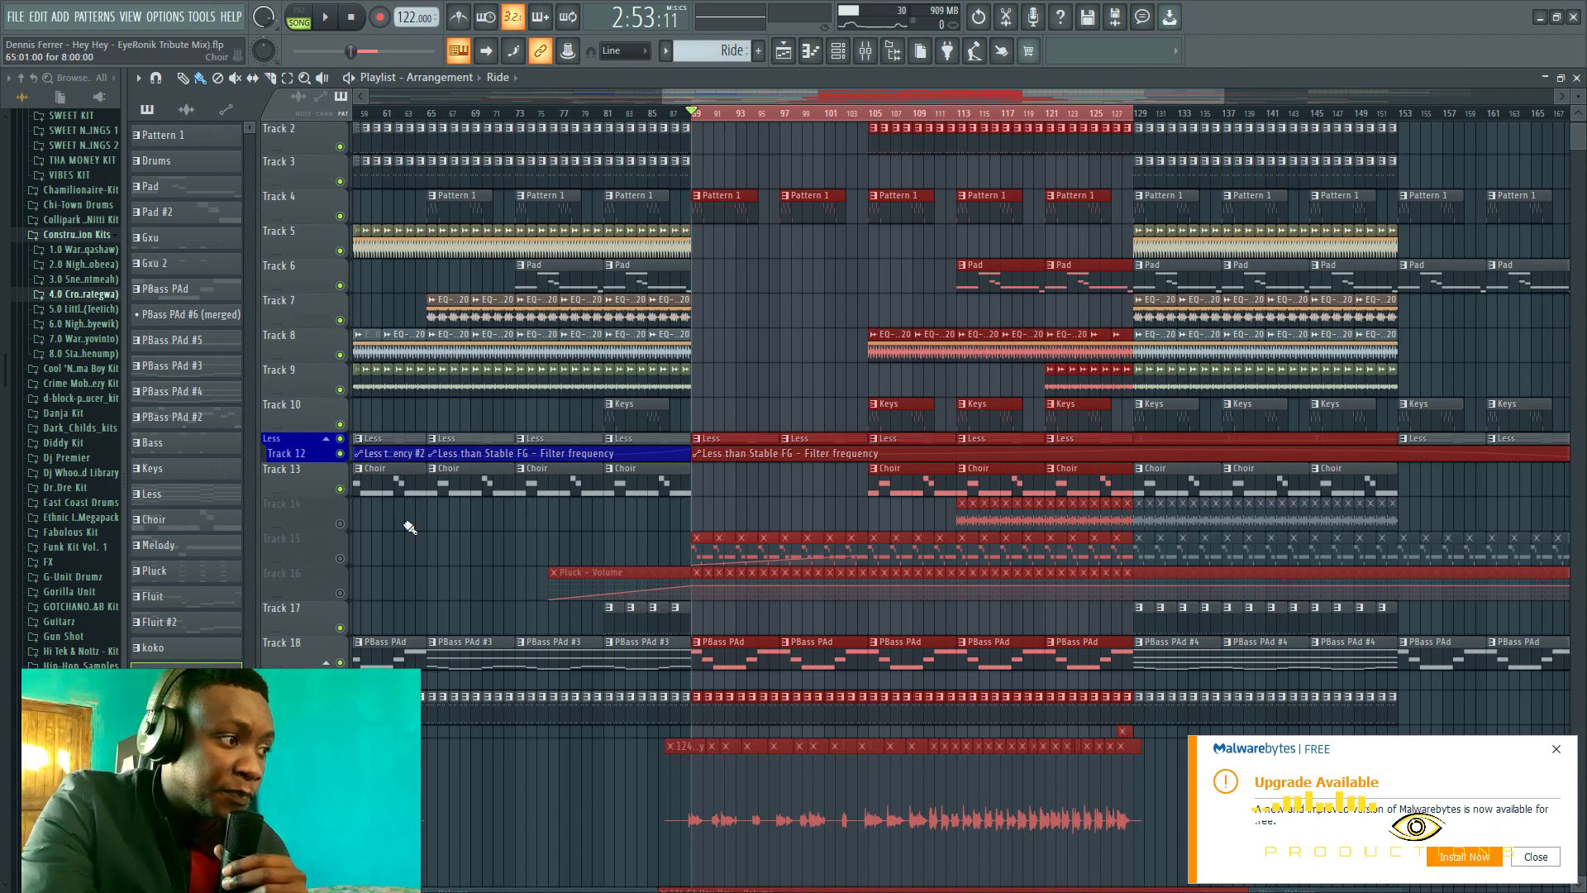
Unmute Track 16 and play its Pluck pattern from the piano roll in pattern mode.
click(340, 593)
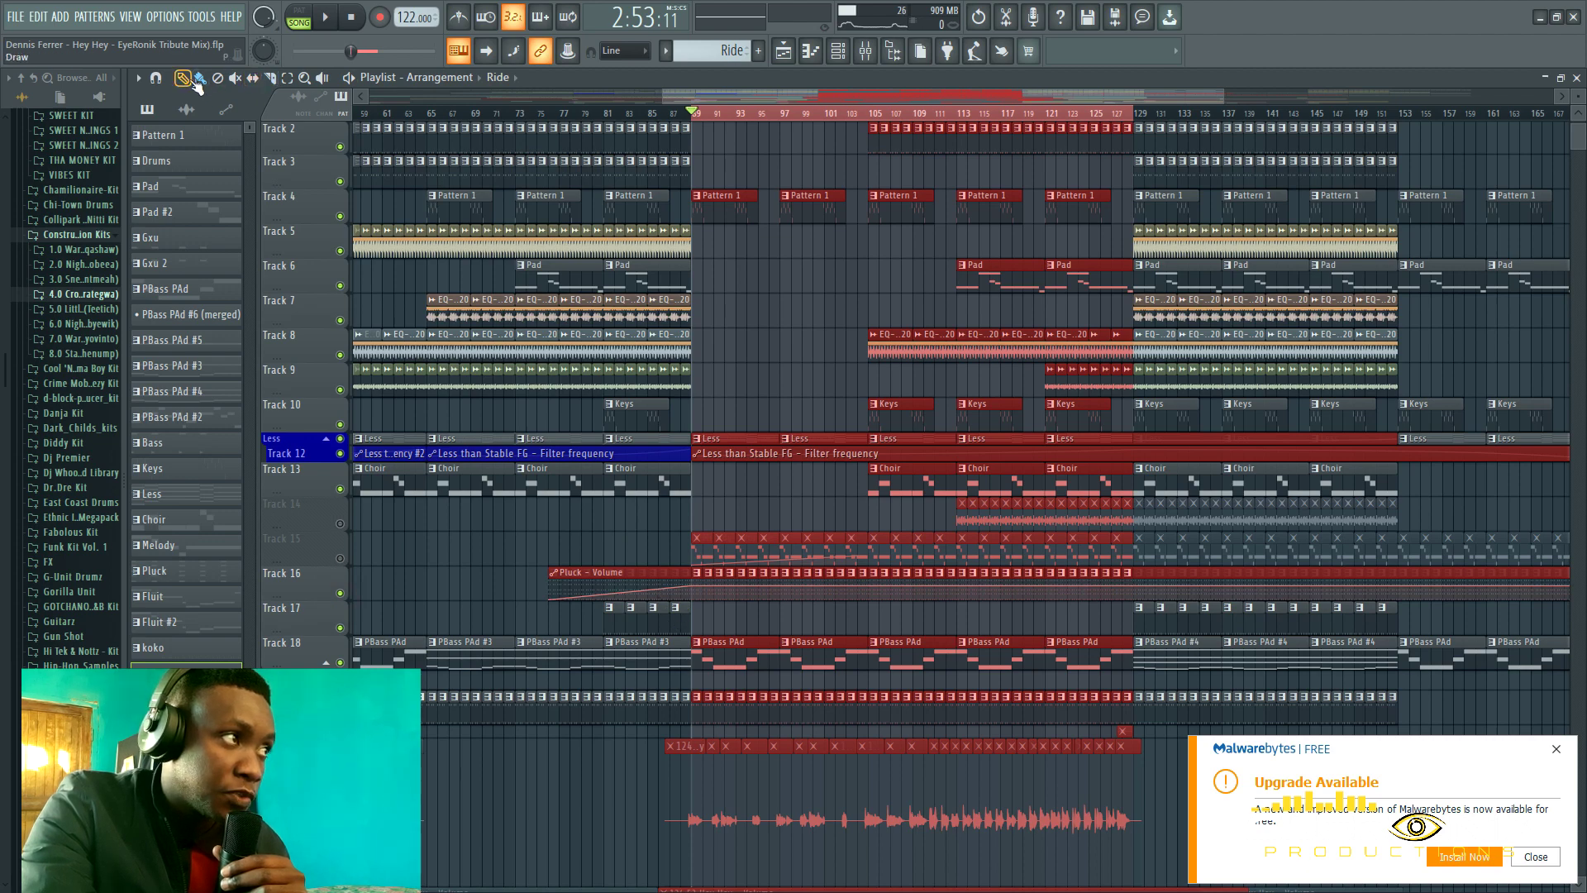
click(575, 556)
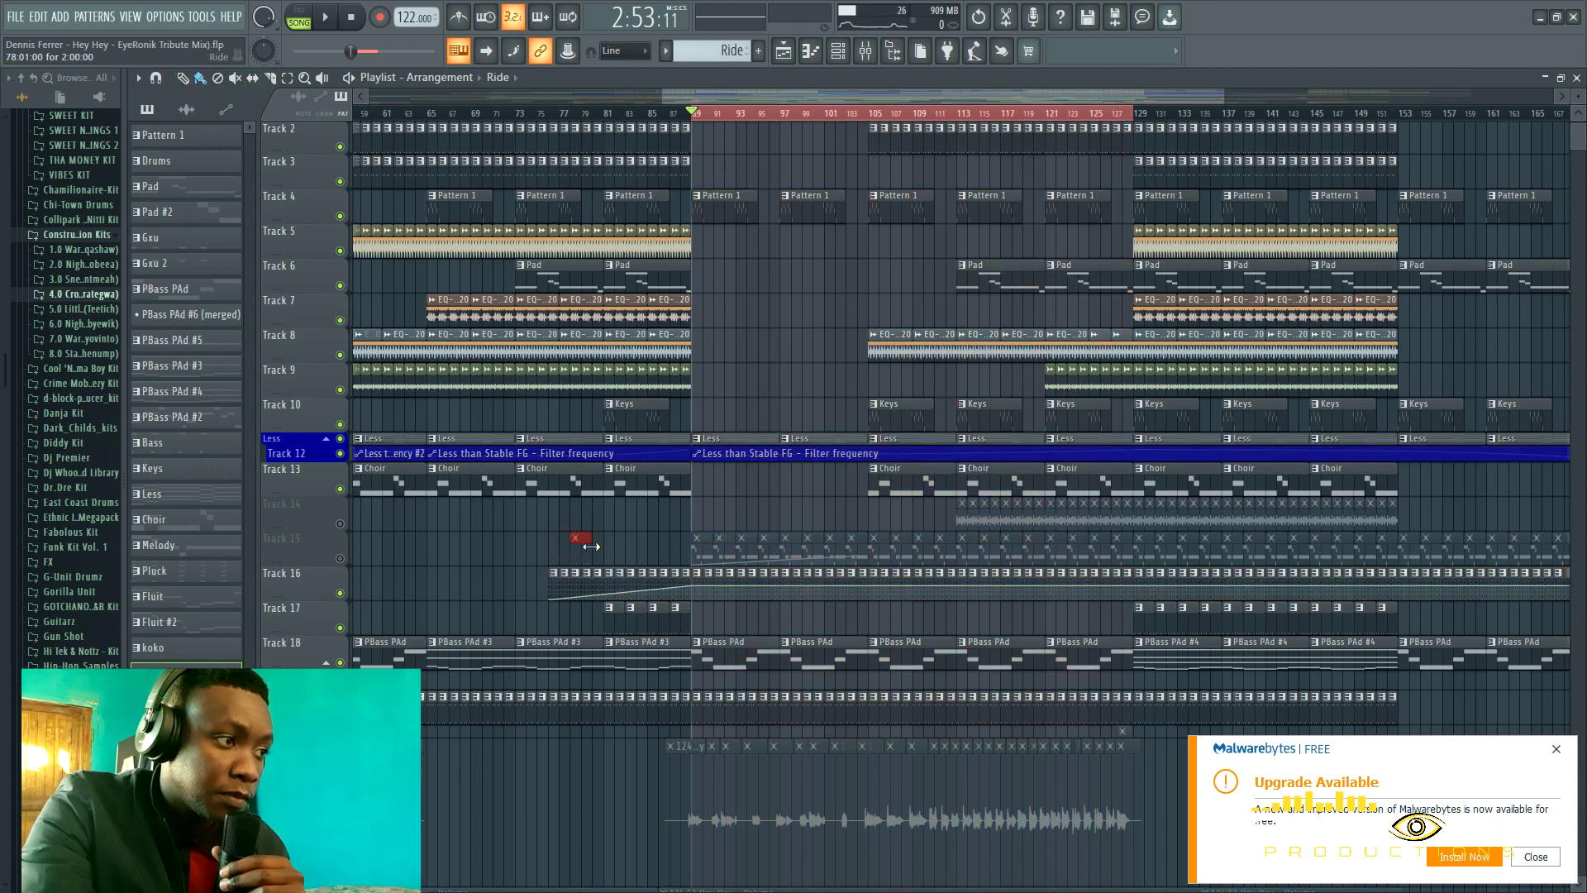
double_click(778, 598)
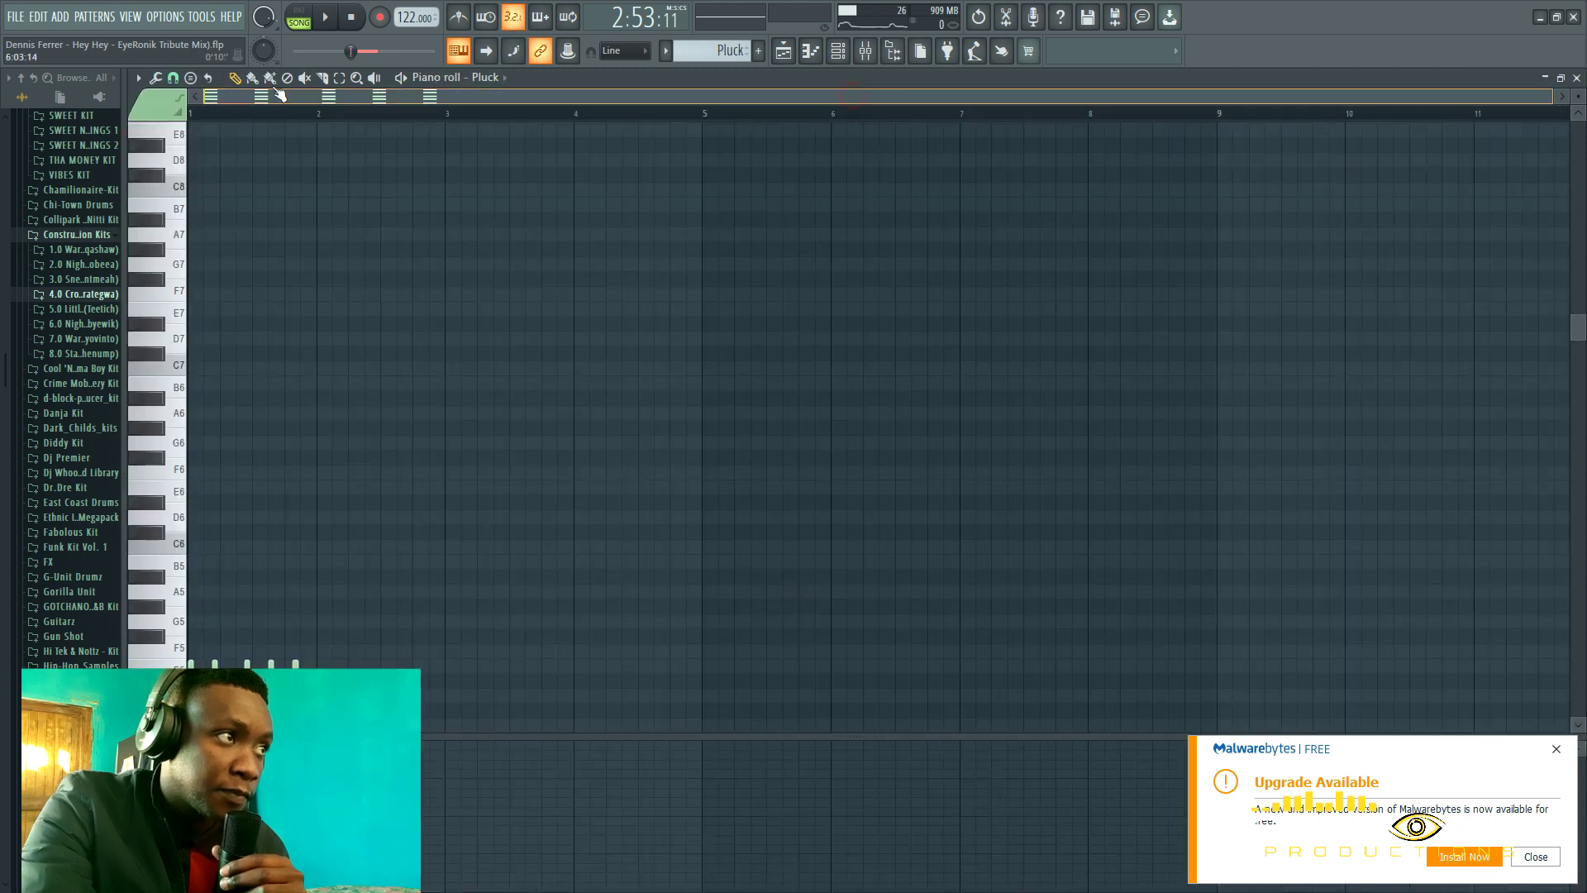
scroll(369, 354, down, 5)
click(304, 22)
key(space)
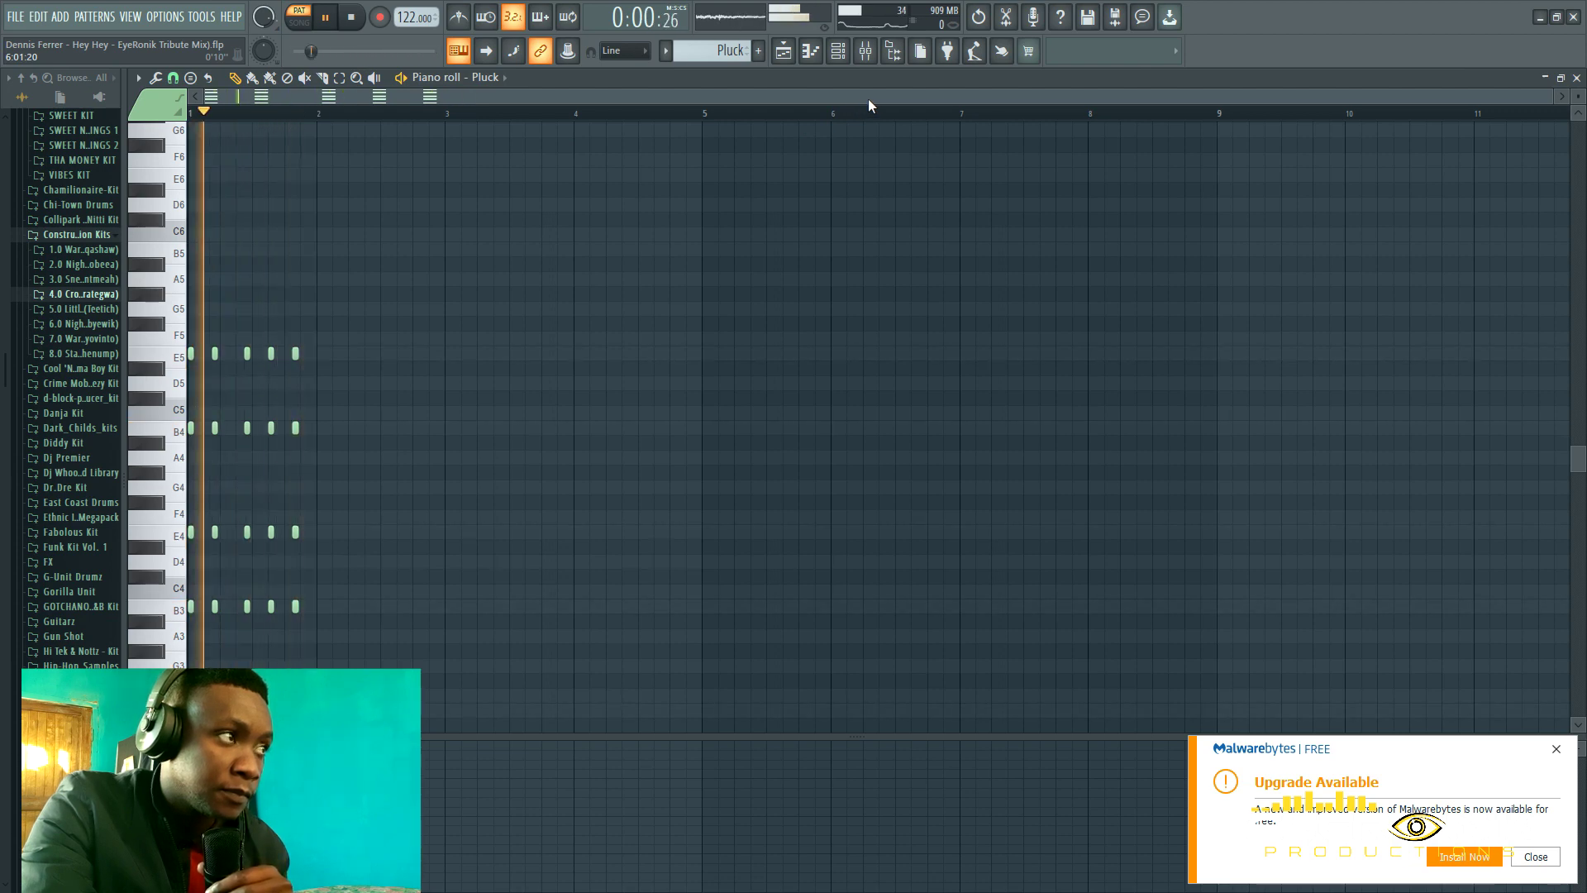
click(785, 54)
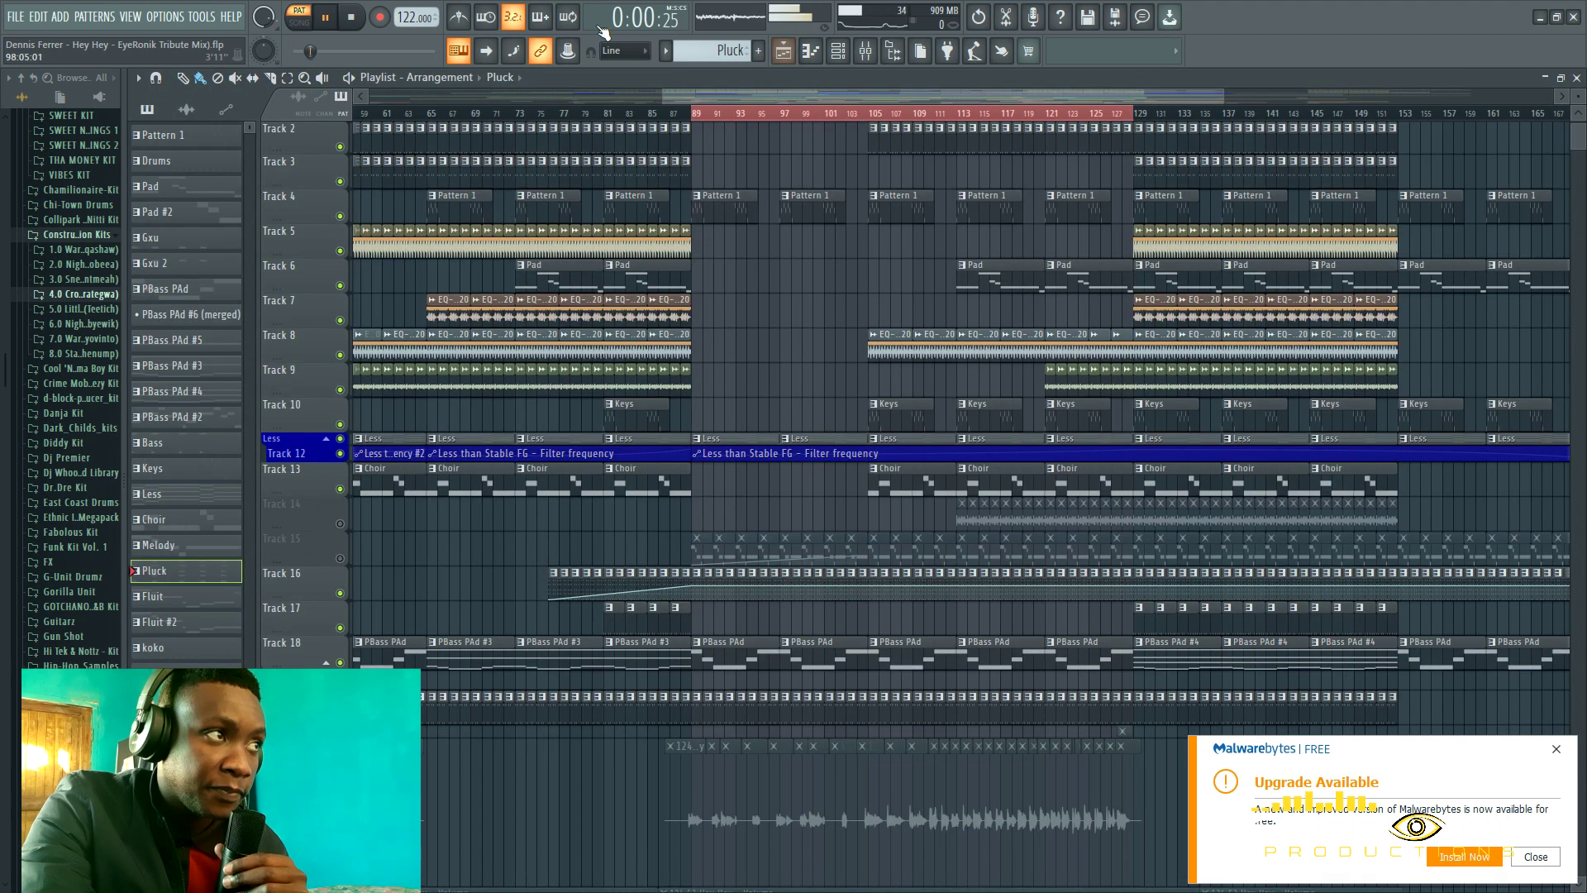
key(space)
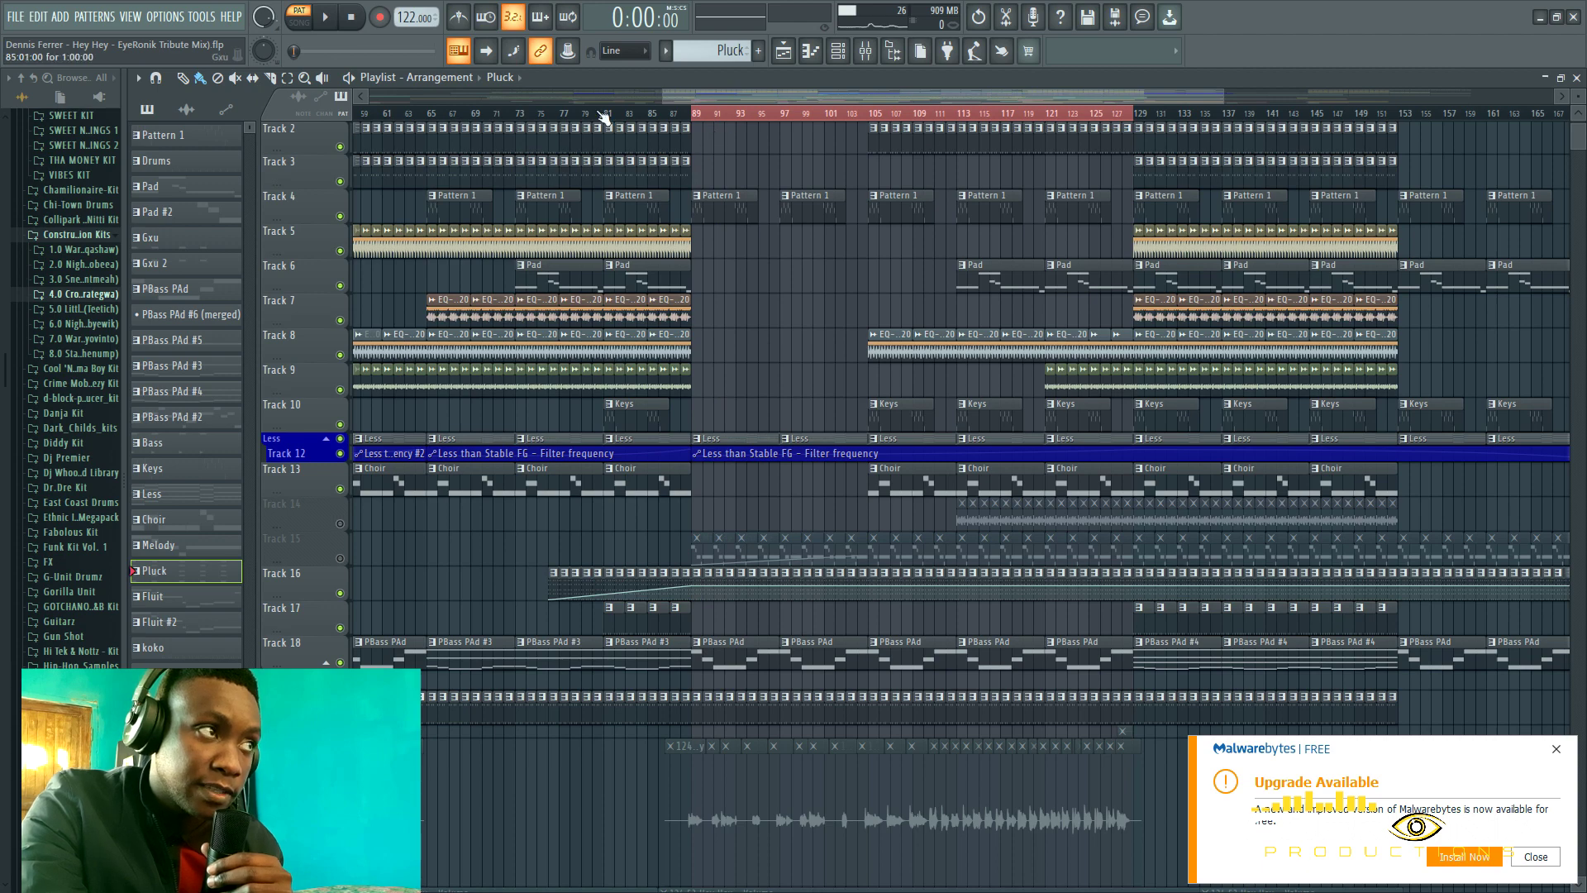
Play the arrangement in song mode from about bar 76 and clear the time selection with the Select tool.
click(548, 115)
click(335, 21)
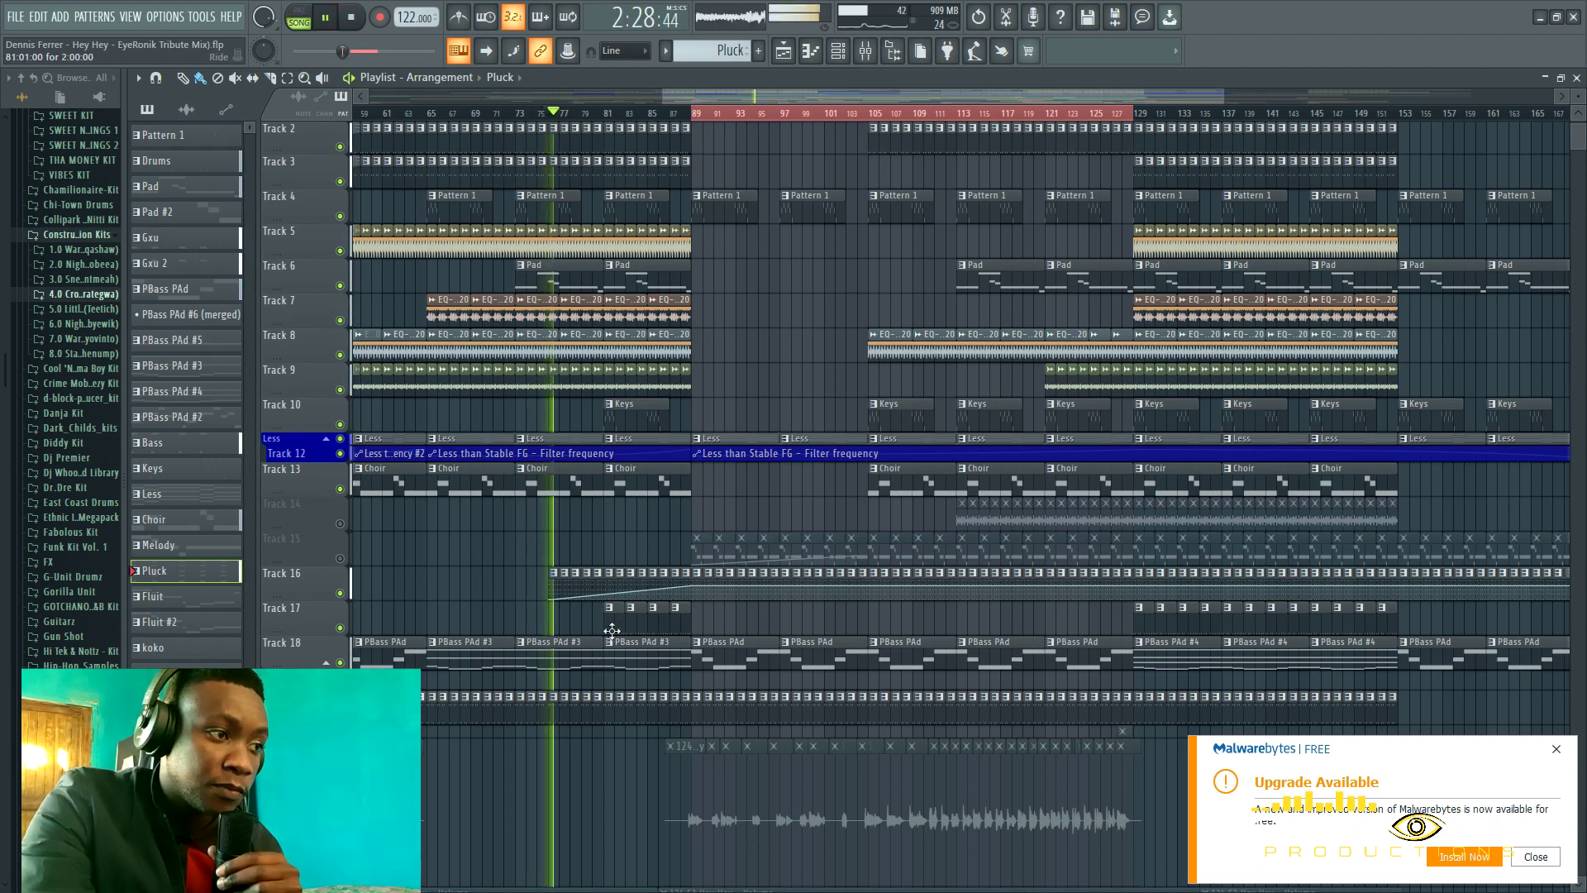
click(287, 76)
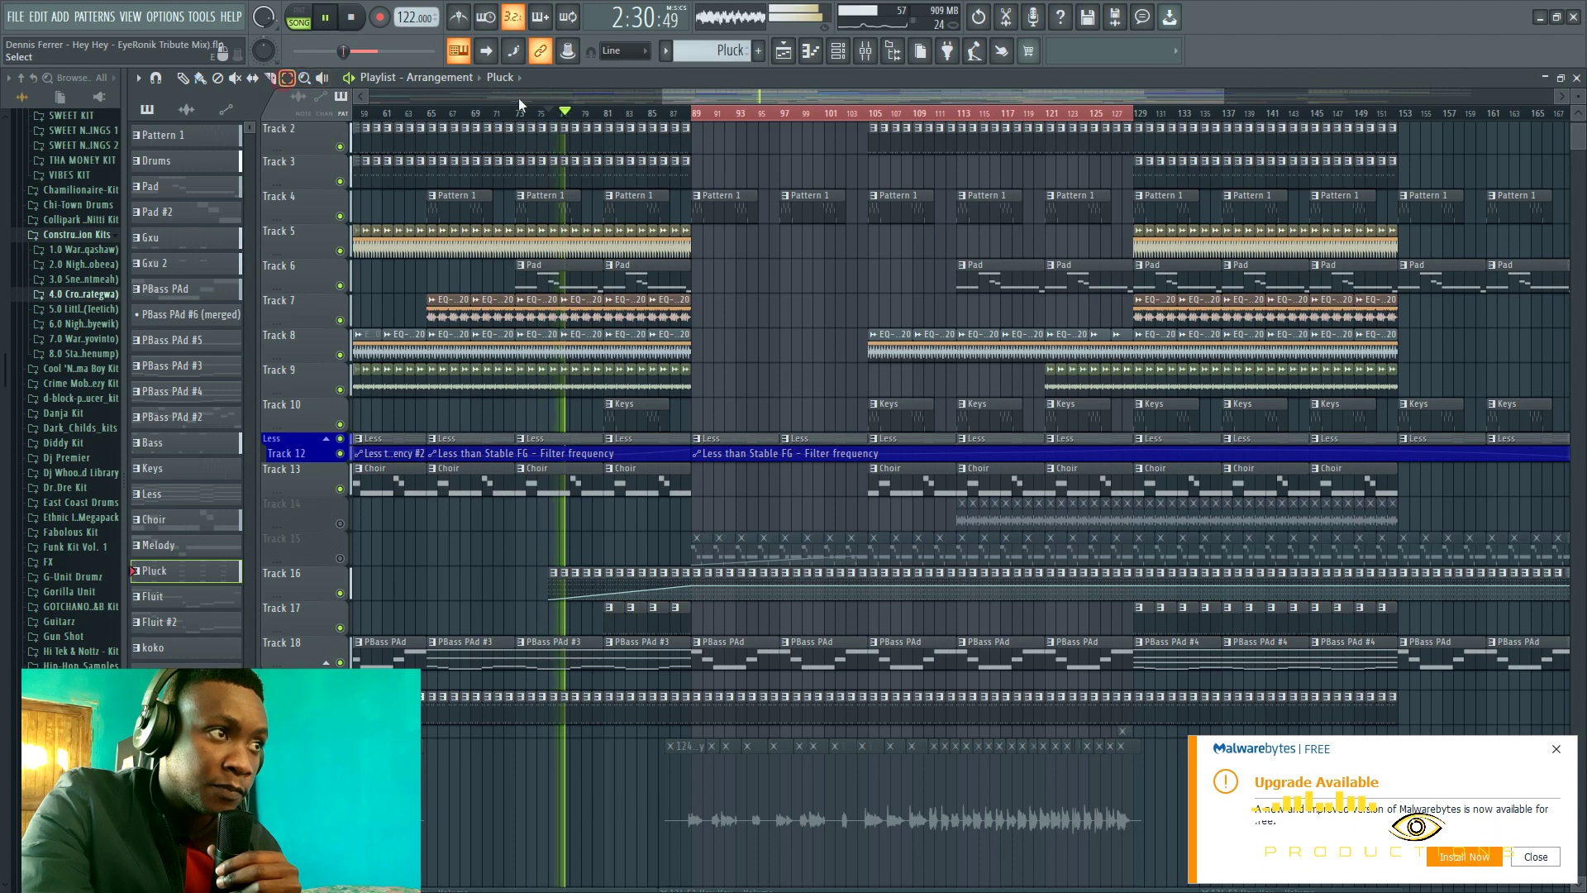
click(777, 459)
Unmute Tracks 24 to 29, including the Fluit, Sons de animais selvagens da África and AB_TE-UFX 010 clips, during playback.
scroll(777, 459, down, 4)
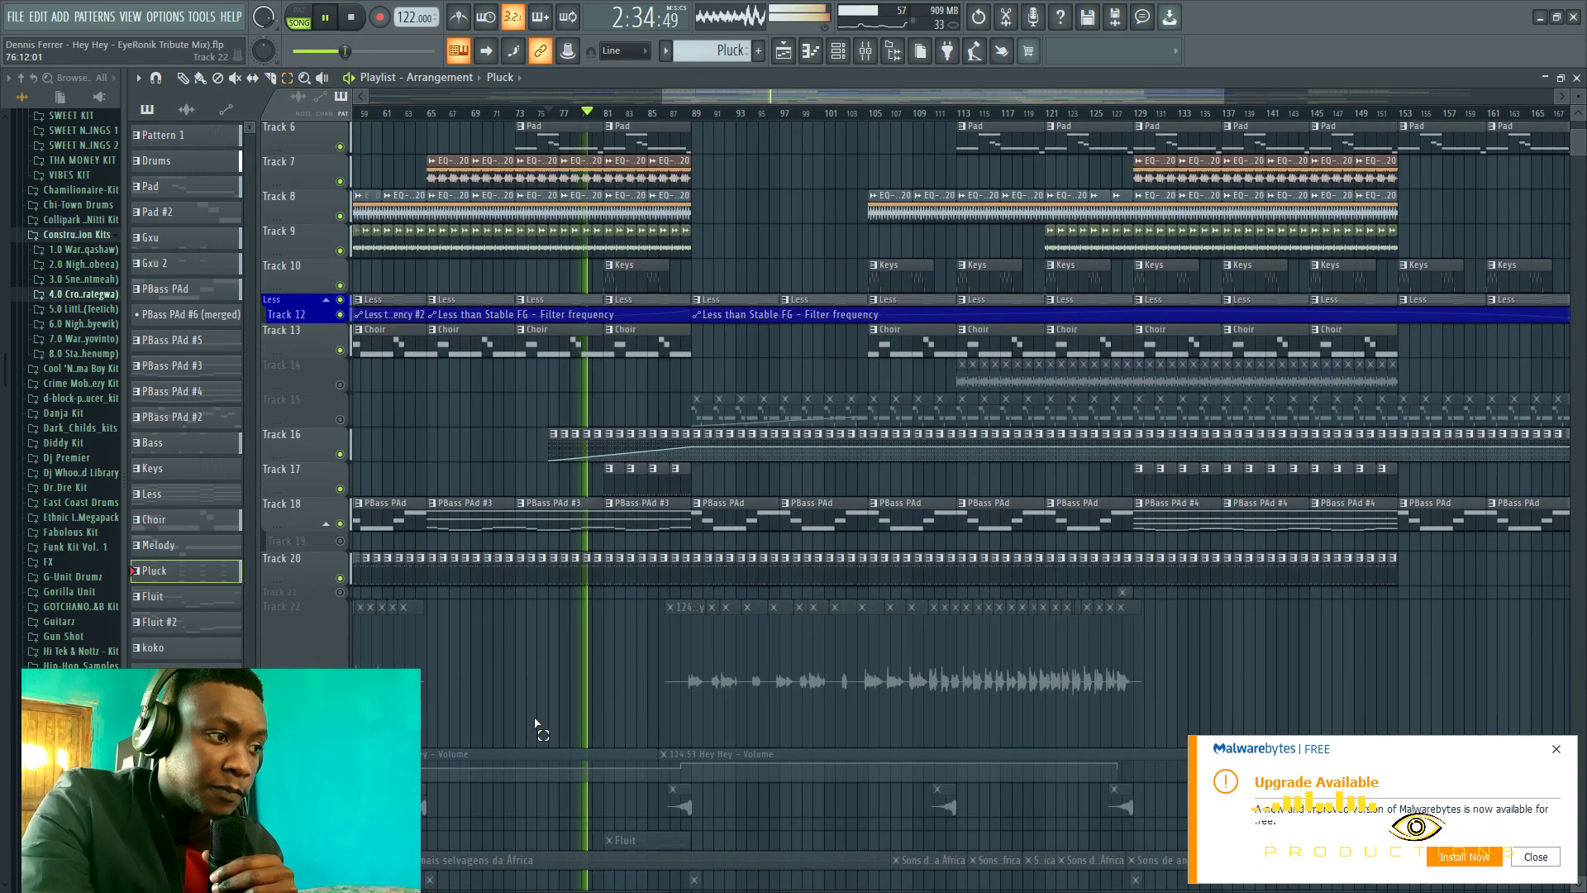
scroll(451, 736, down, 3)
scroll(451, 737, down, 1)
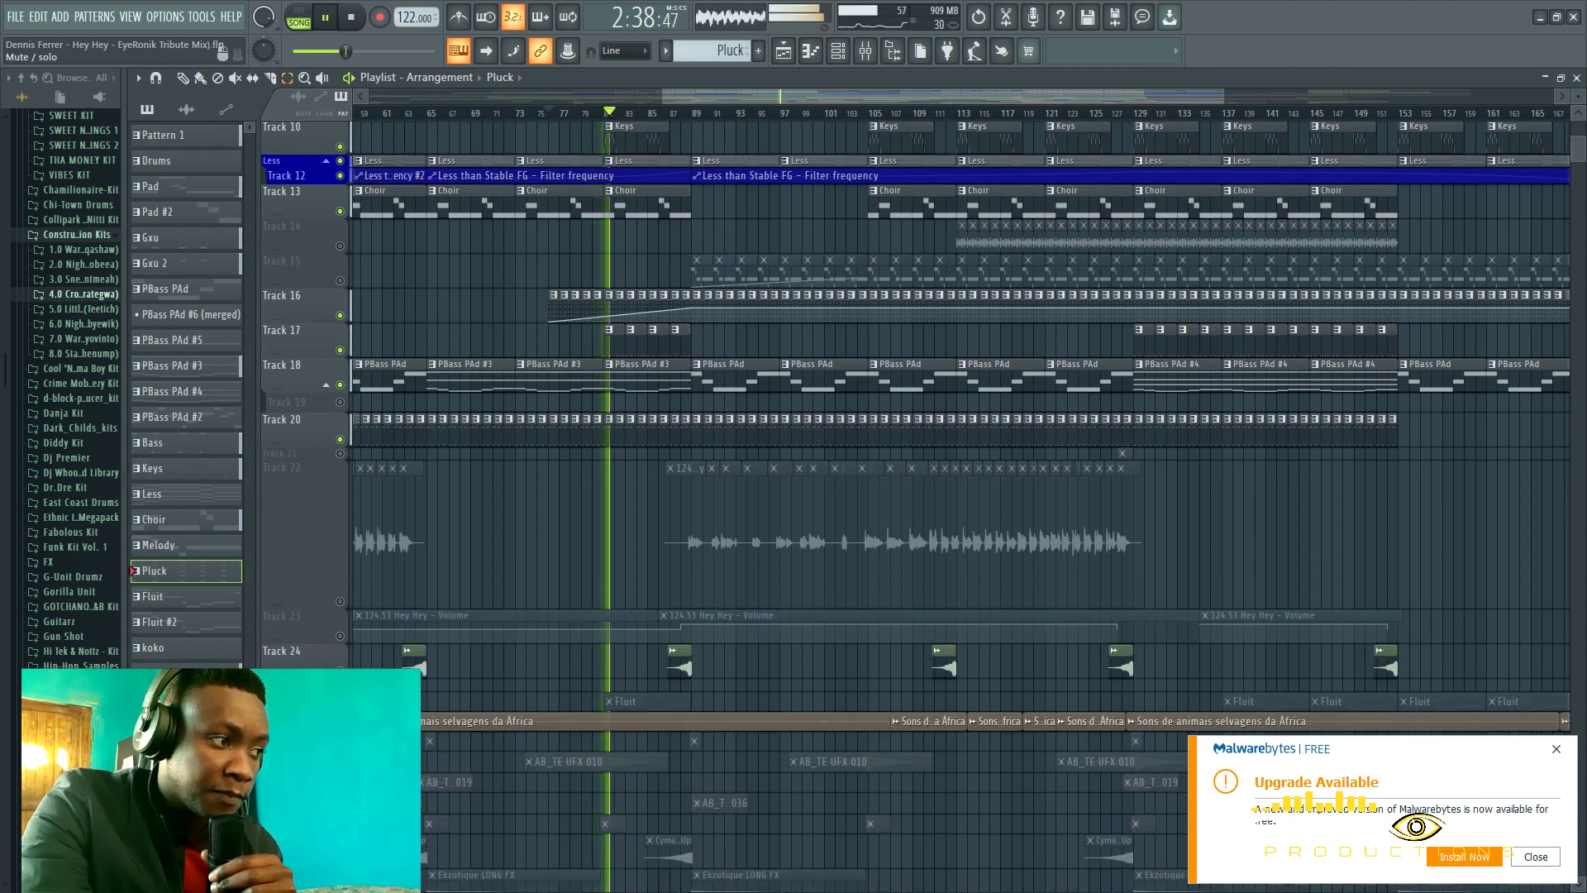
scroll(450, 737, down, 2)
scroll(451, 737, down, 2)
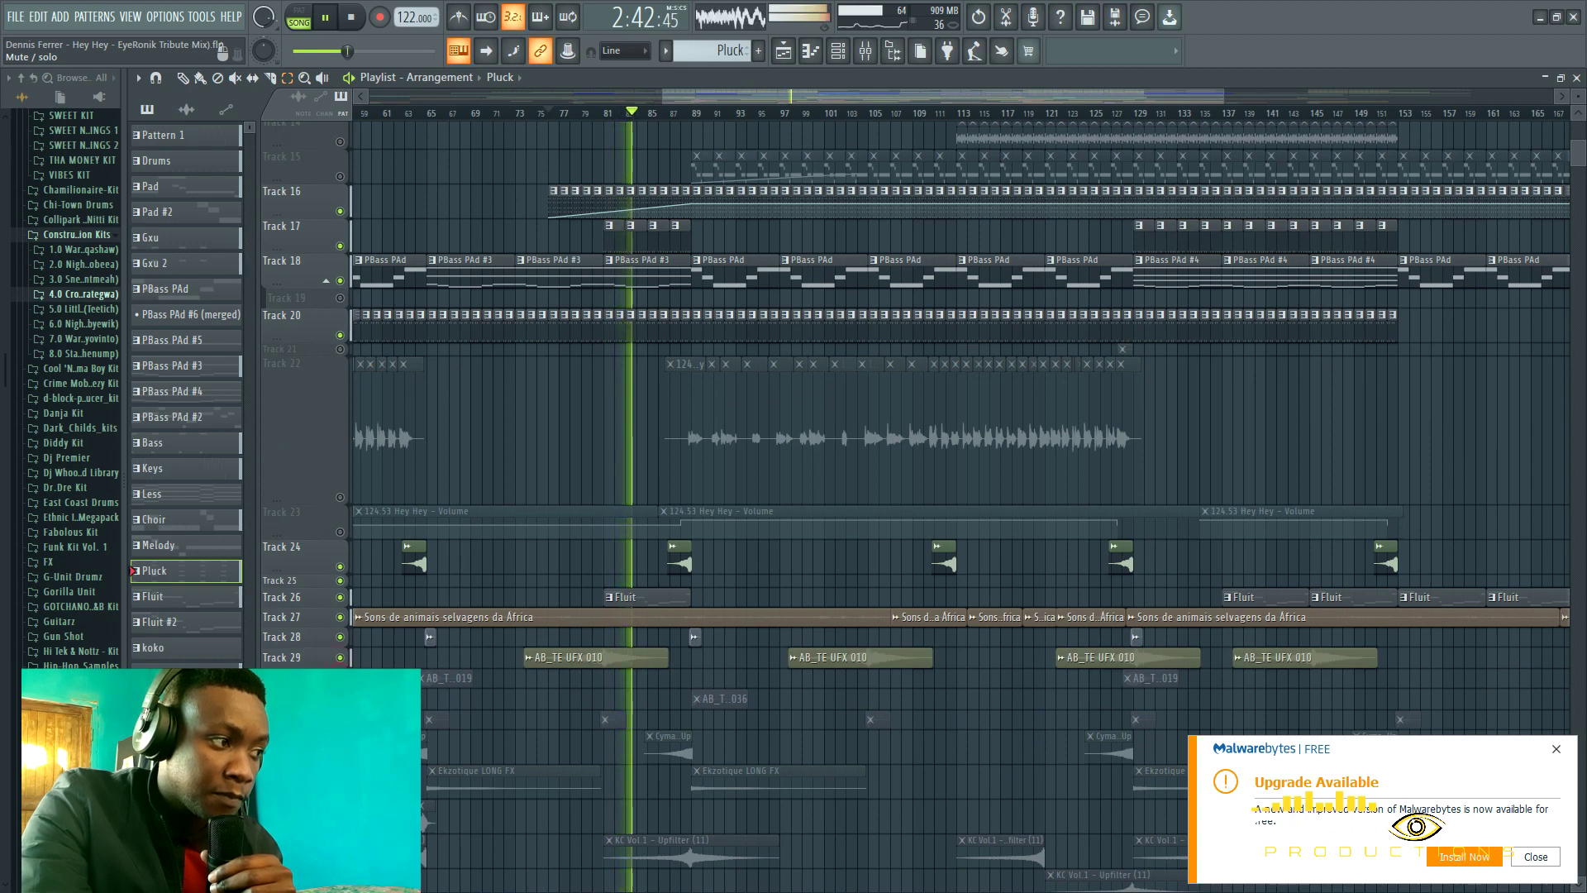
Unmute the five effect tracks directly below Track 29, from the AB_T. 019 clips down to Ekzotique LONG FX.
click(340, 678)
click(339, 699)
click(340, 719)
click(340, 757)
click(340, 791)
scroll(340, 791, down, 4)
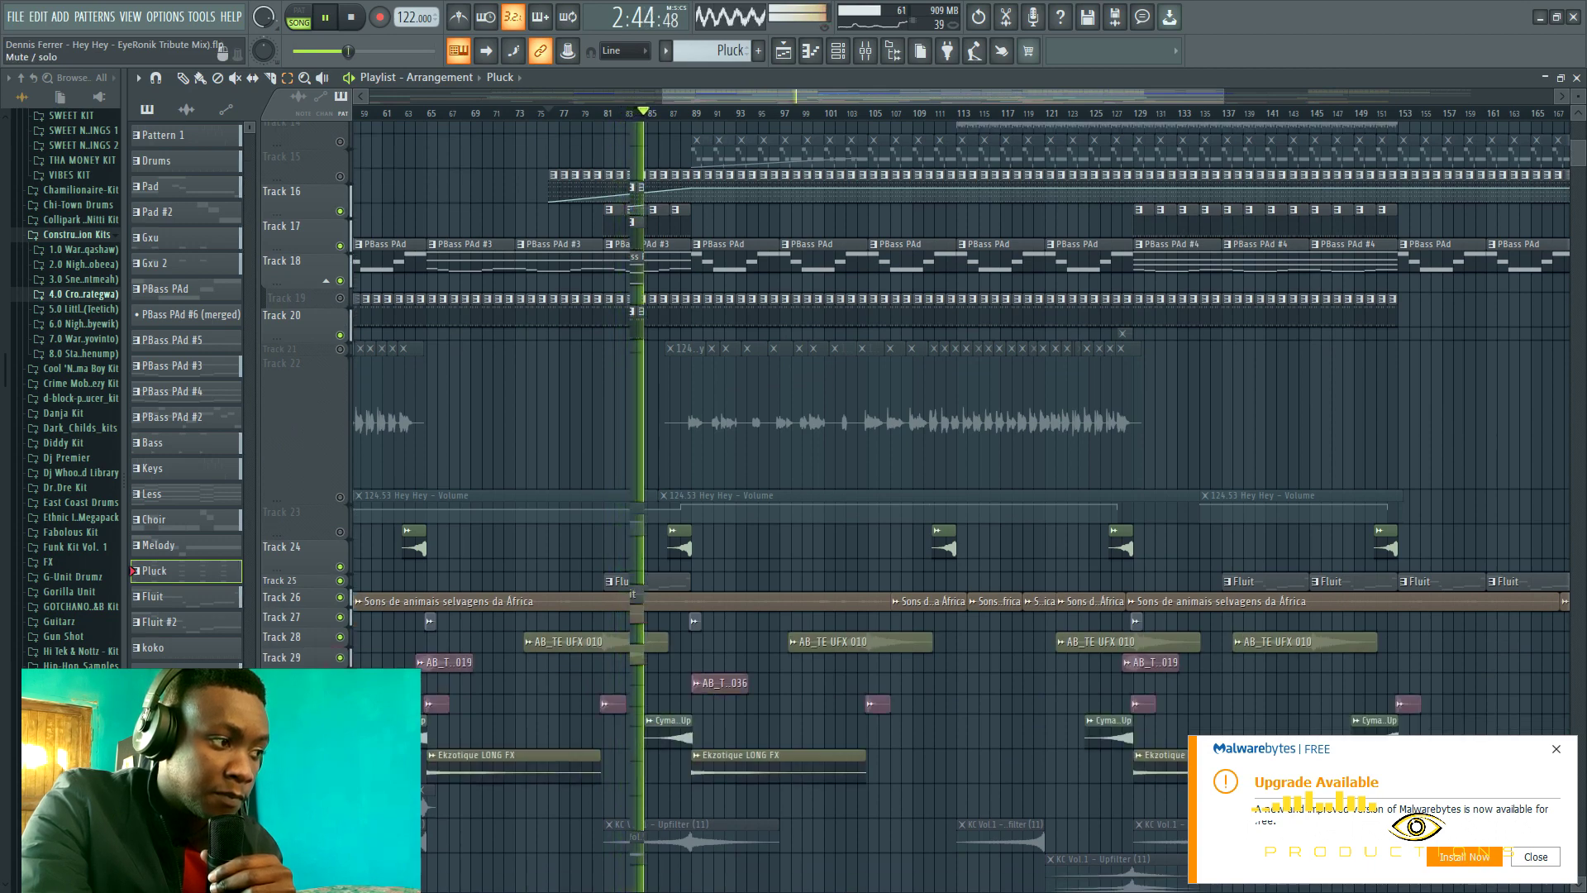
Unmute the last three muted effect tracks near the end of the track list, including the KC Vol.1 - Upfitter (11) clips.
click(340, 687)
click(339, 722)
click(340, 791)
Unmute the Hey Hey vocal on Track 22 during playback and stop the arrangement.
scroll(744, 603, up, 10)
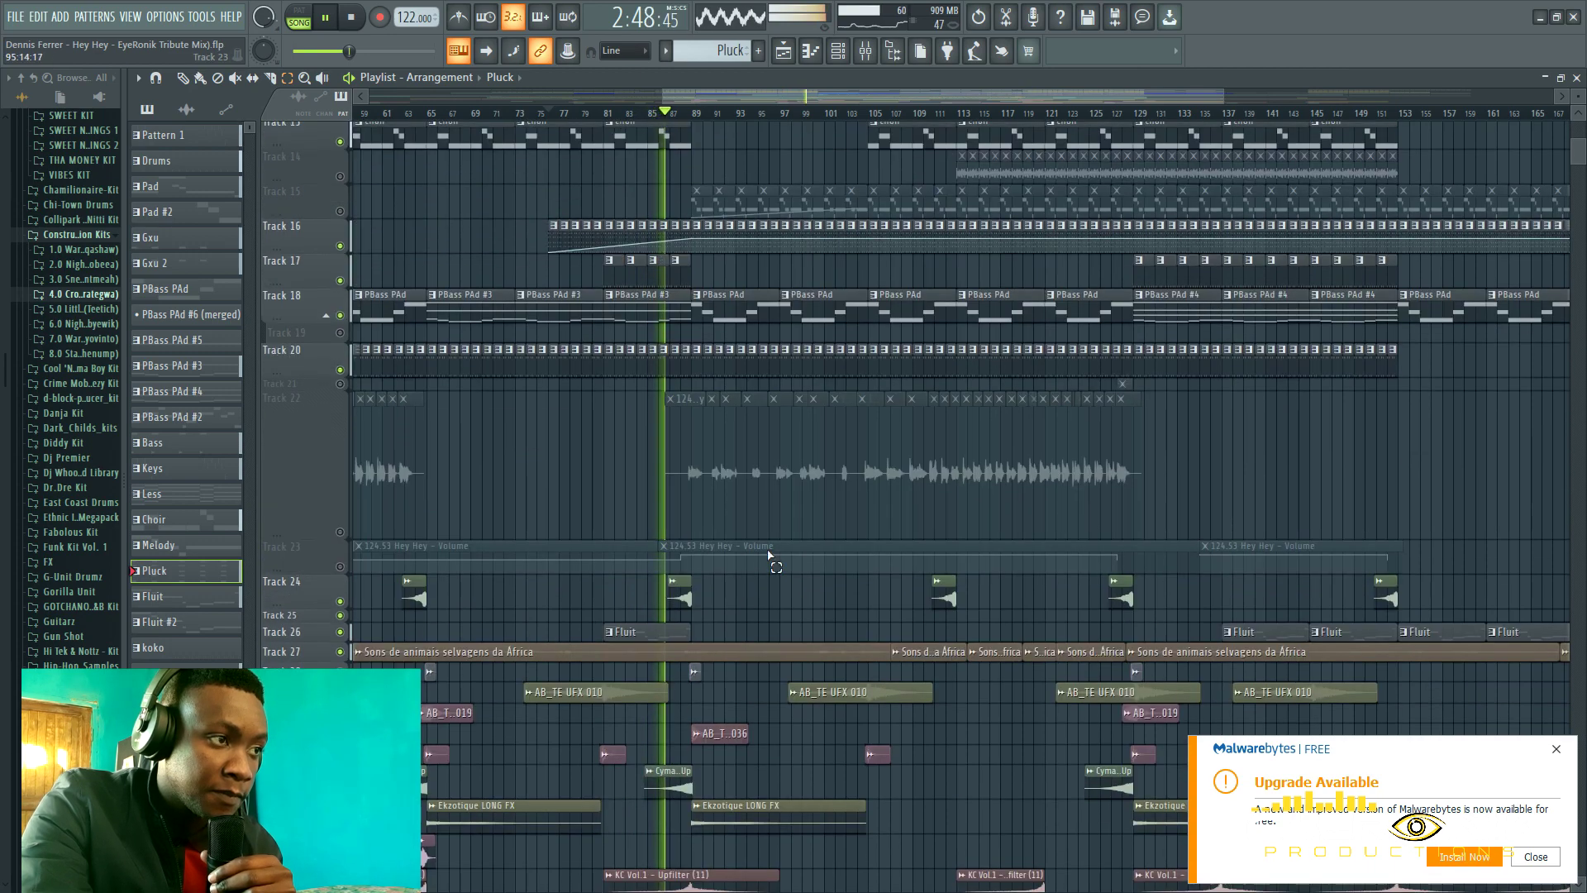
scroll(769, 556, up, 4)
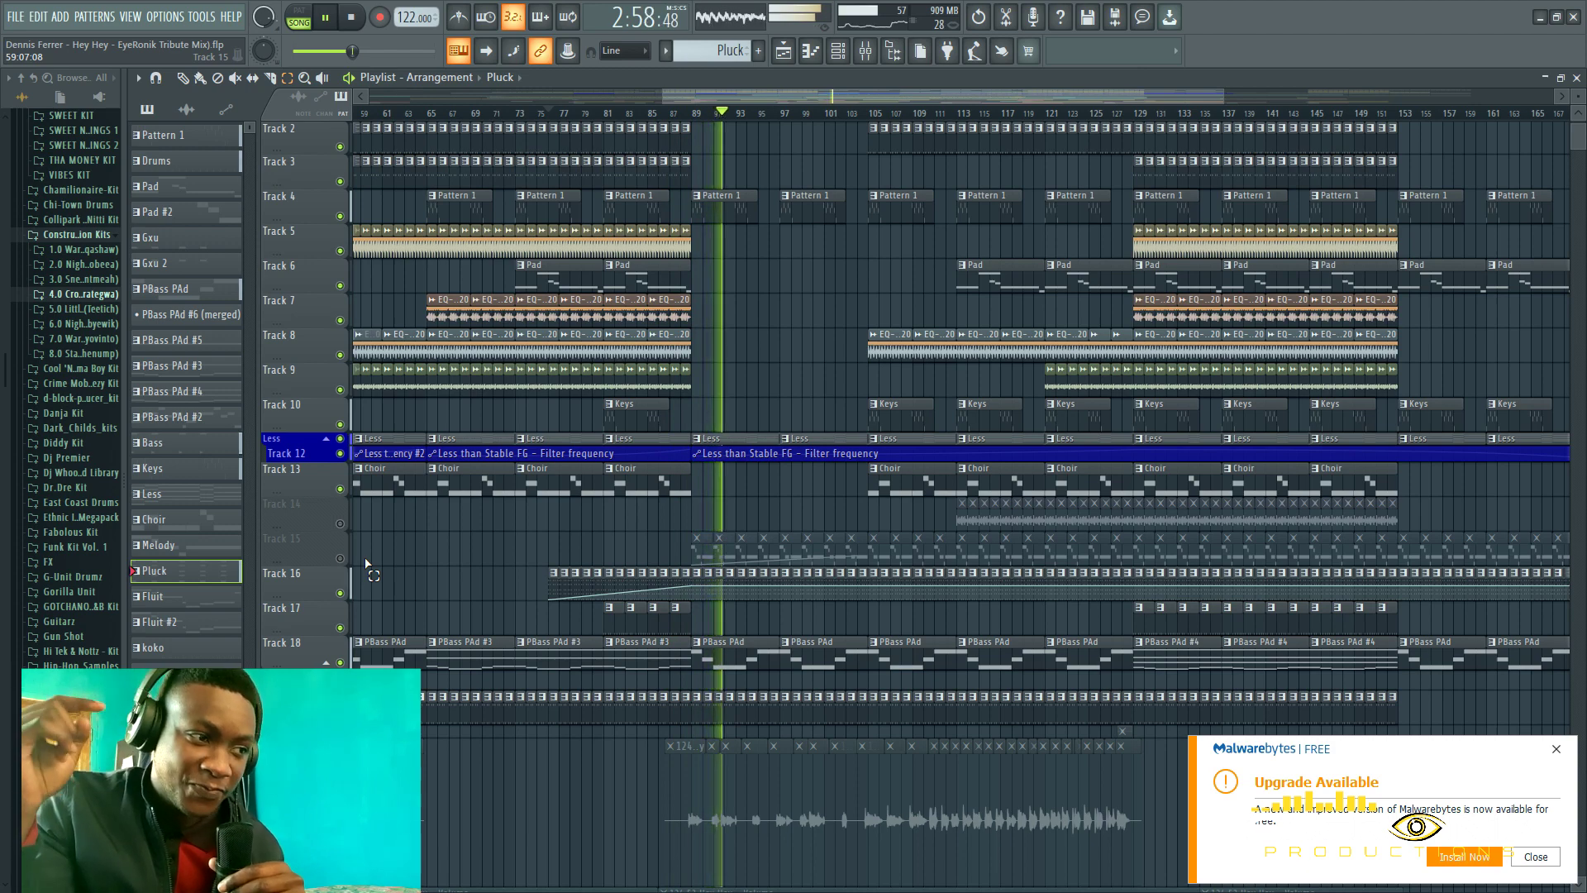
click(339, 880)
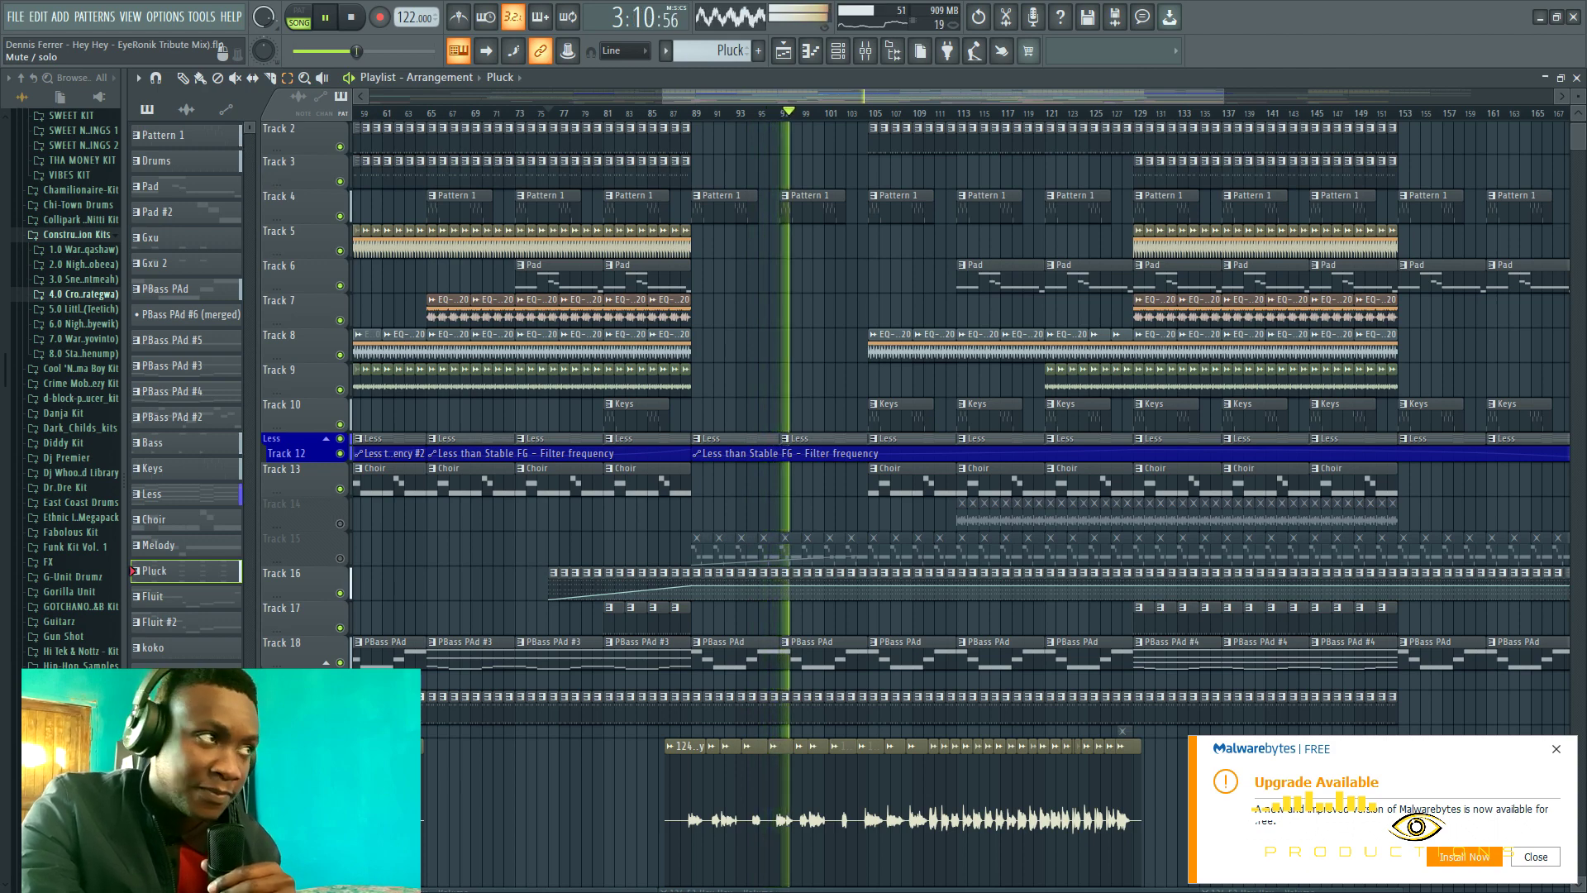
click(352, 18)
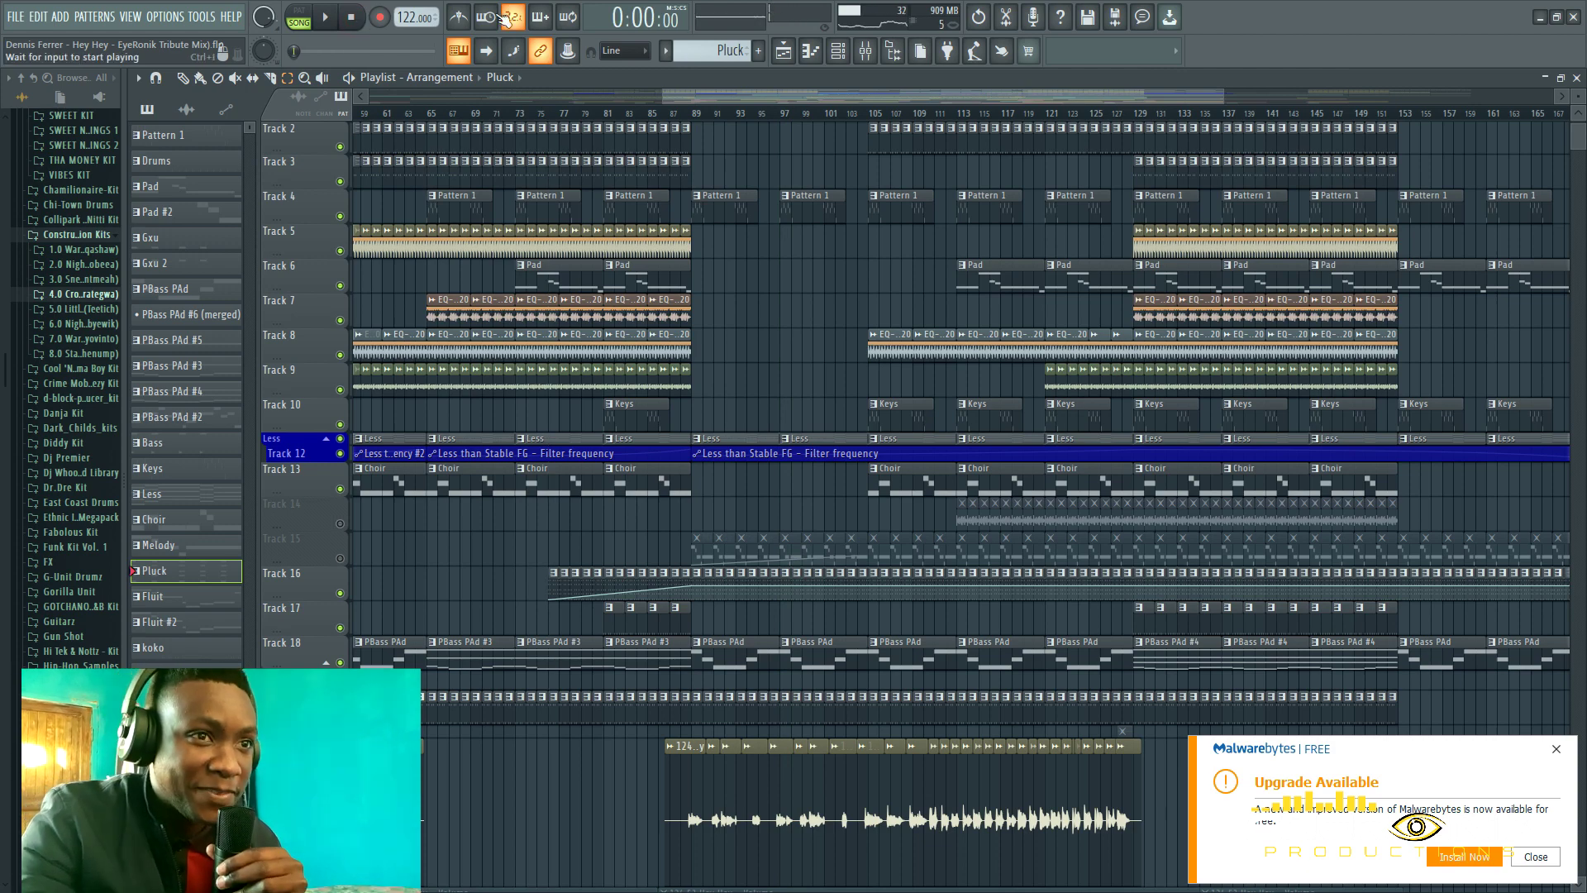
Unmute Track 15 and play its Melody pattern from the piano roll in pattern mode.
scroll(647, 484, down, 2)
click(339, 488)
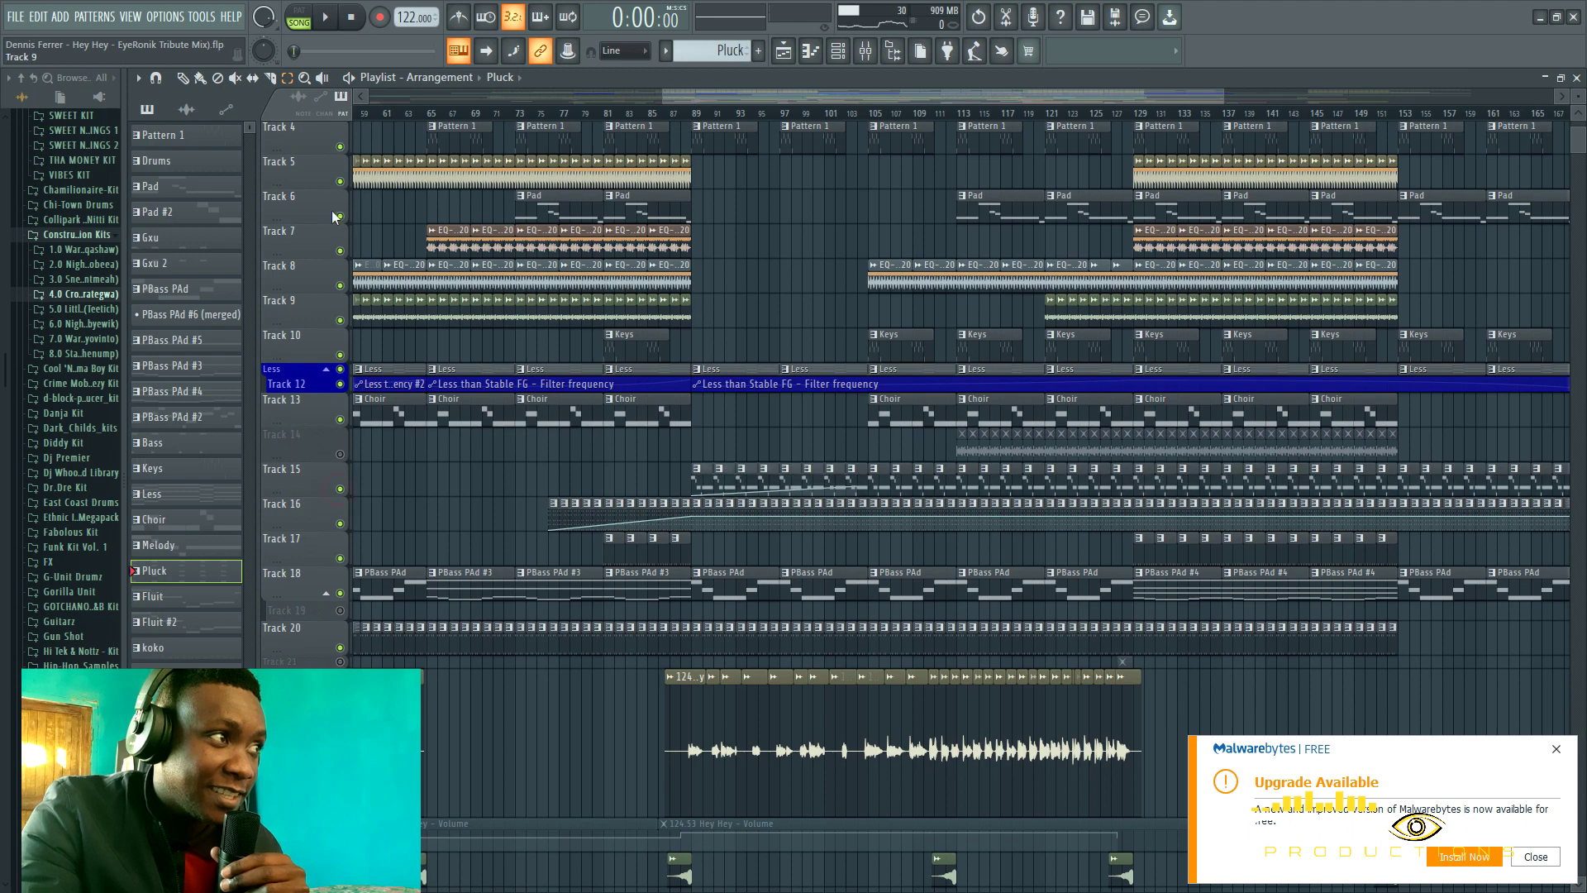
double_click(927, 486)
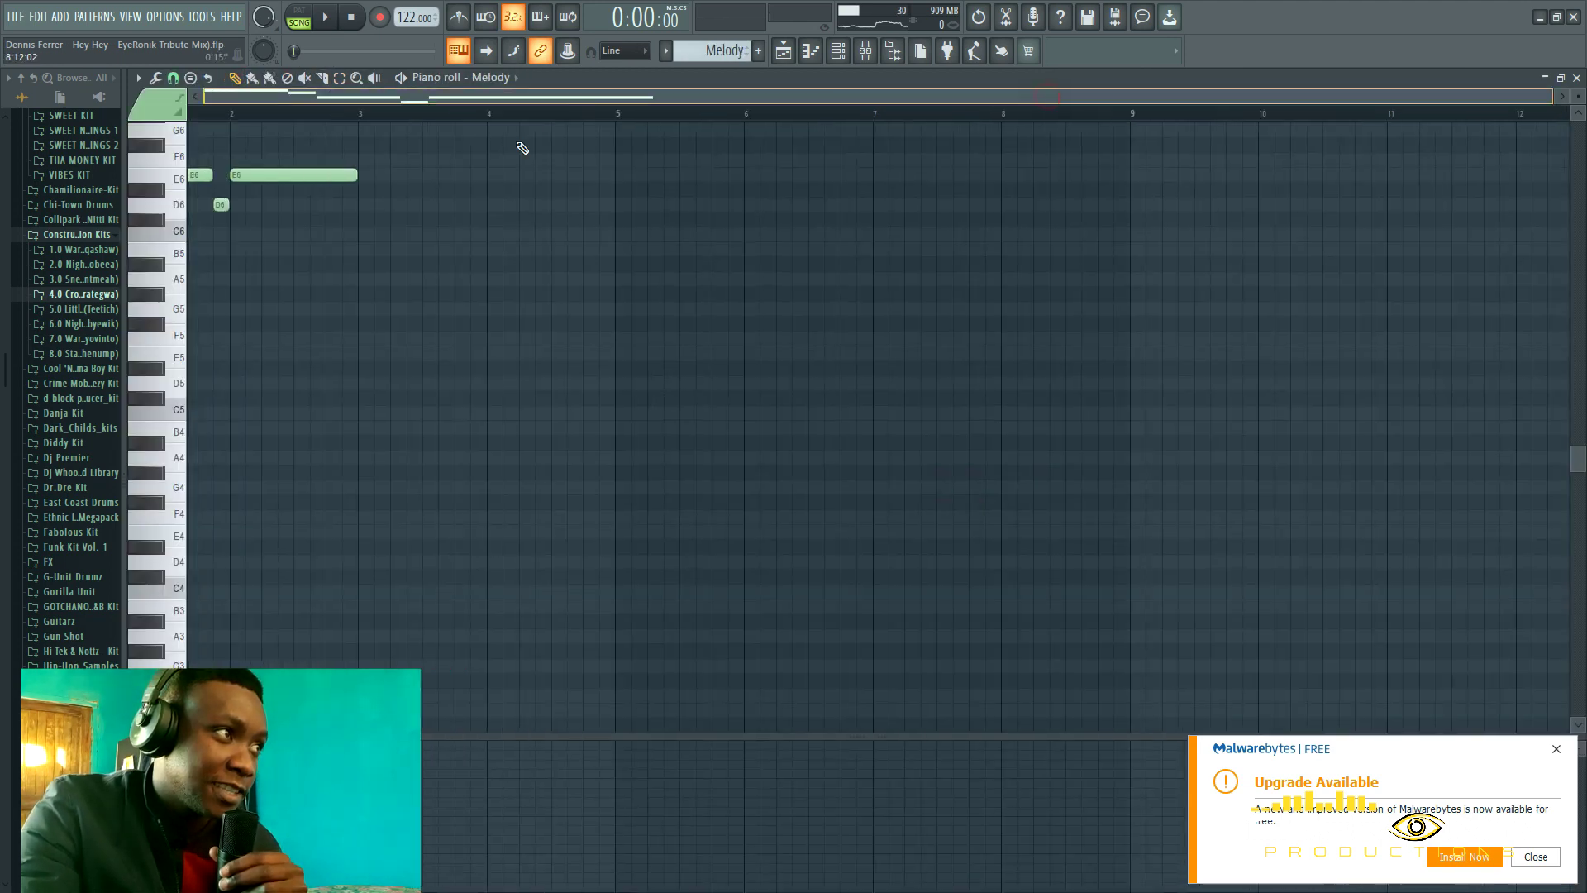
click(313, 19)
key(space)
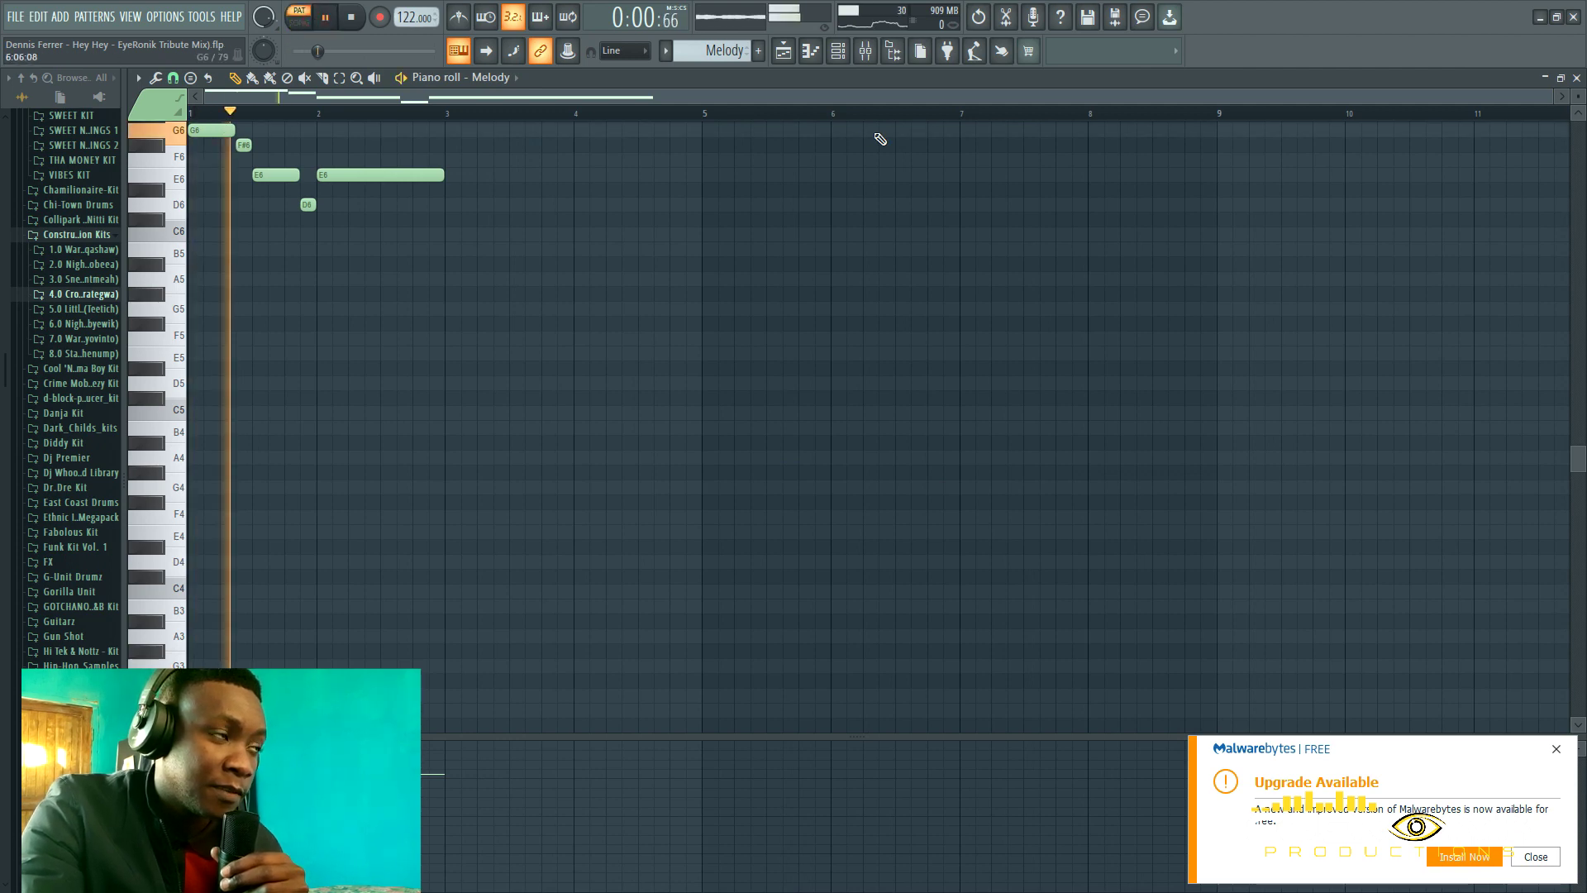
Examine the Melody notes up close during playback, then stop the pattern and return to the playlist.
scroll(1119, 273, up, 5)
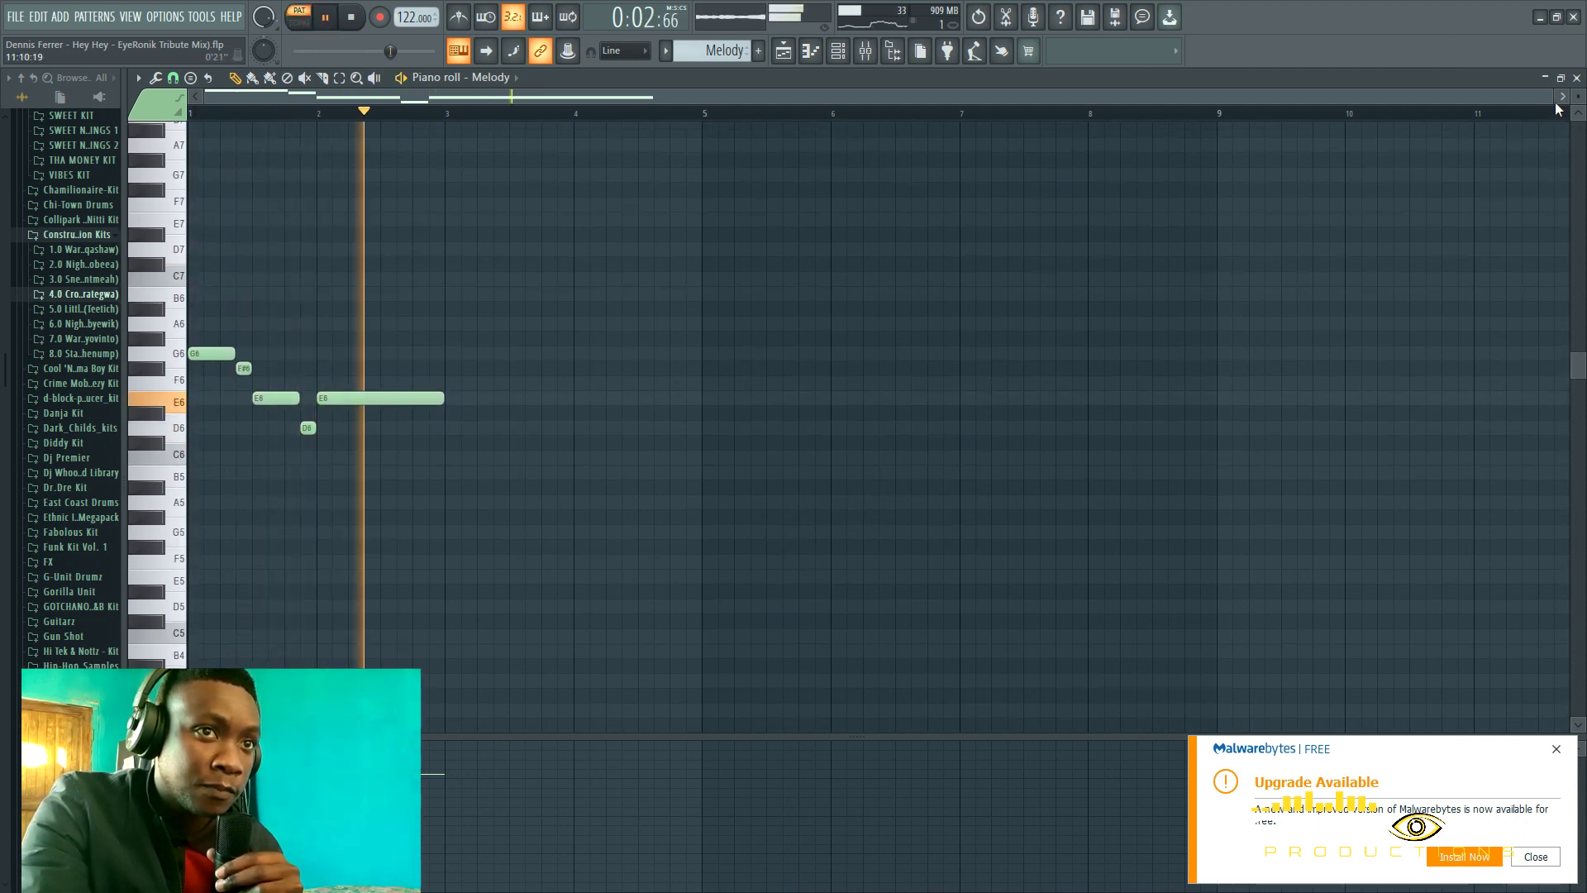
scroll(927, 119, up, 2)
scroll(921, 144, up, 2)
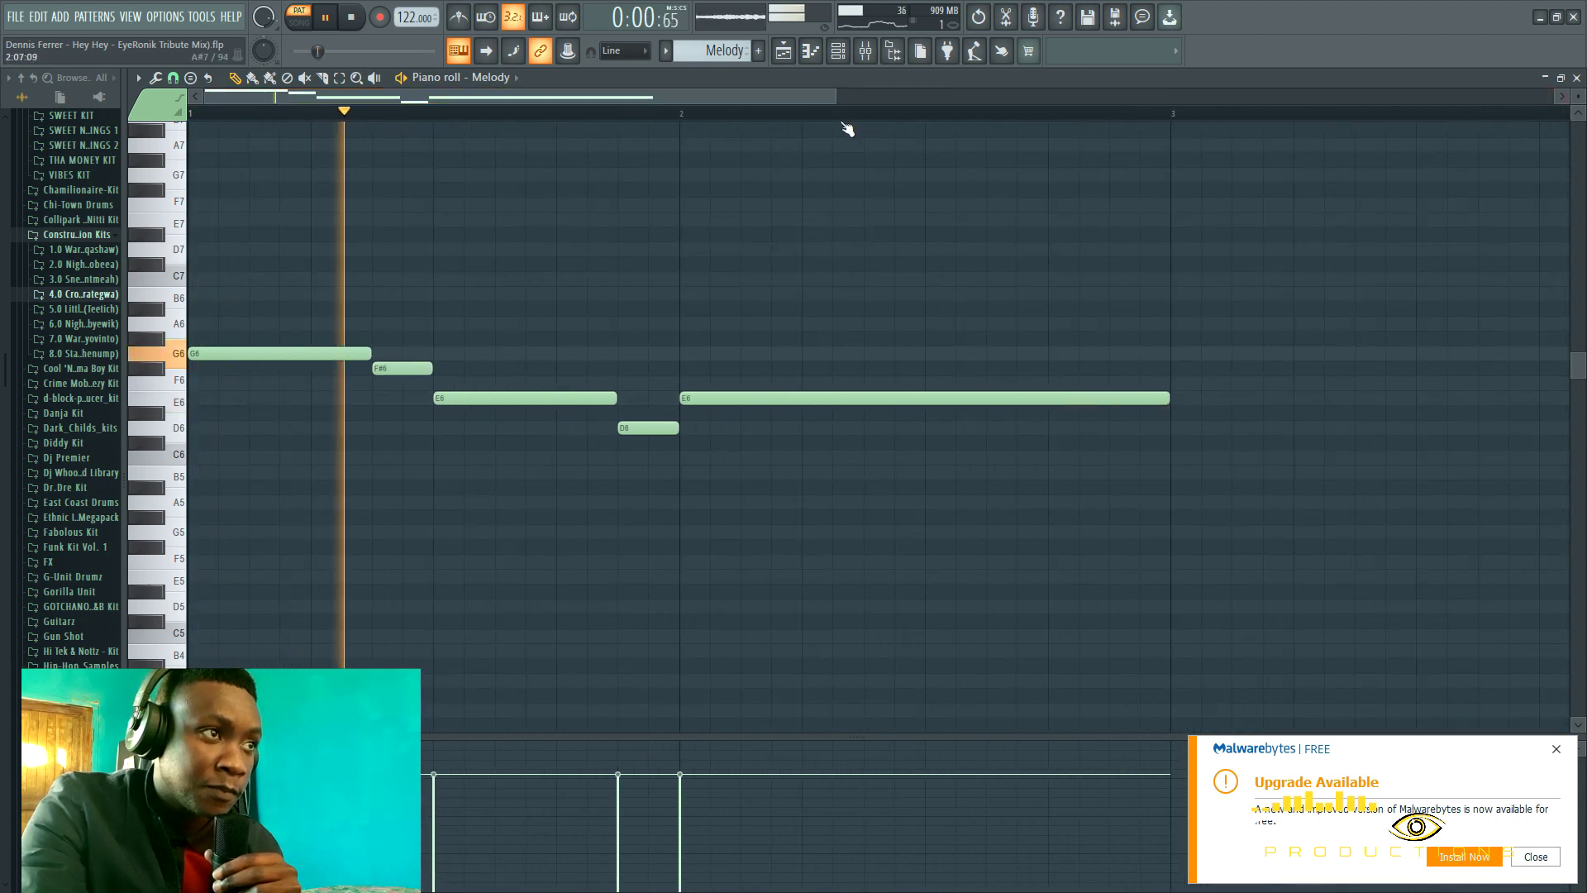
scroll(1066, 133, down, 1)
scroll(1025, 130, down, 1)
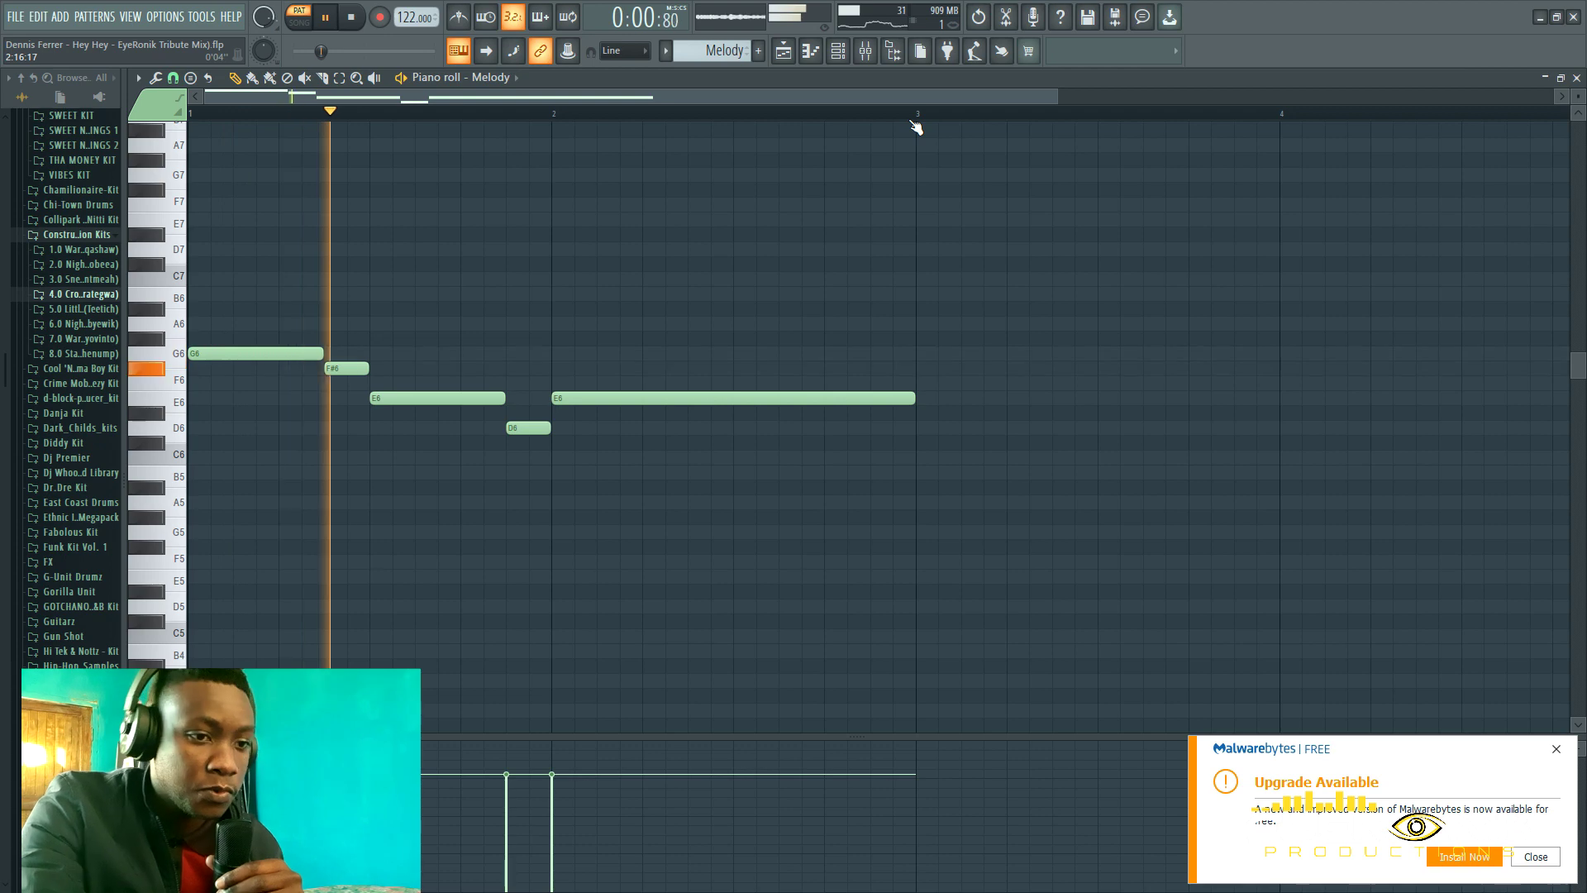
click(360, 21)
click(784, 53)
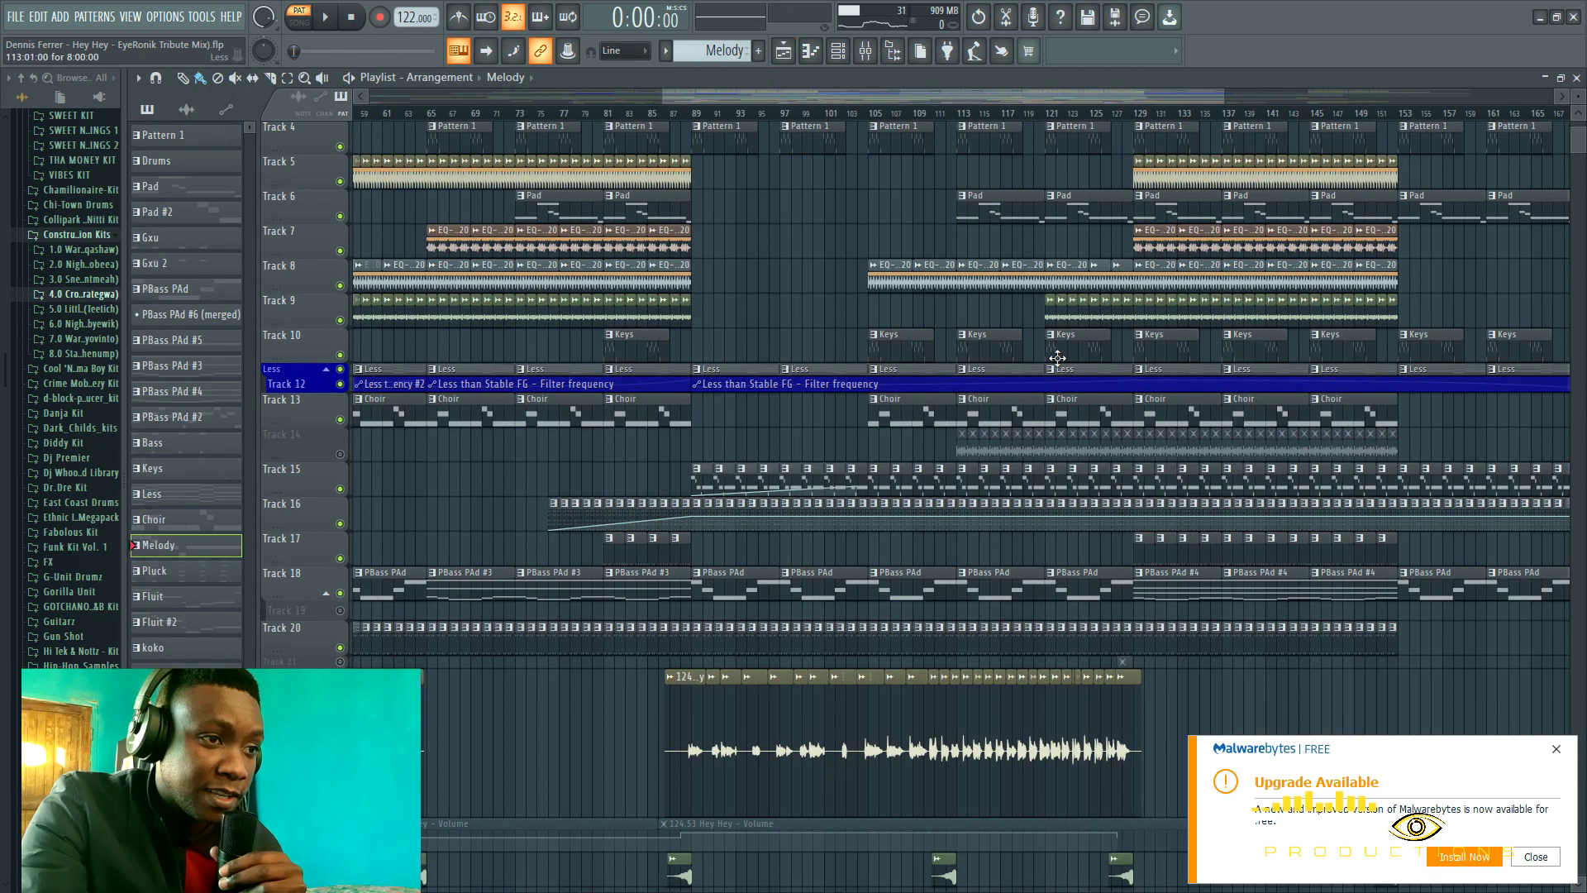
Play the arrangement in song mode from bar 89 with the Track 22 vocal muted, and dismiss the Malwarebytes upgrade notification.
click(692, 114)
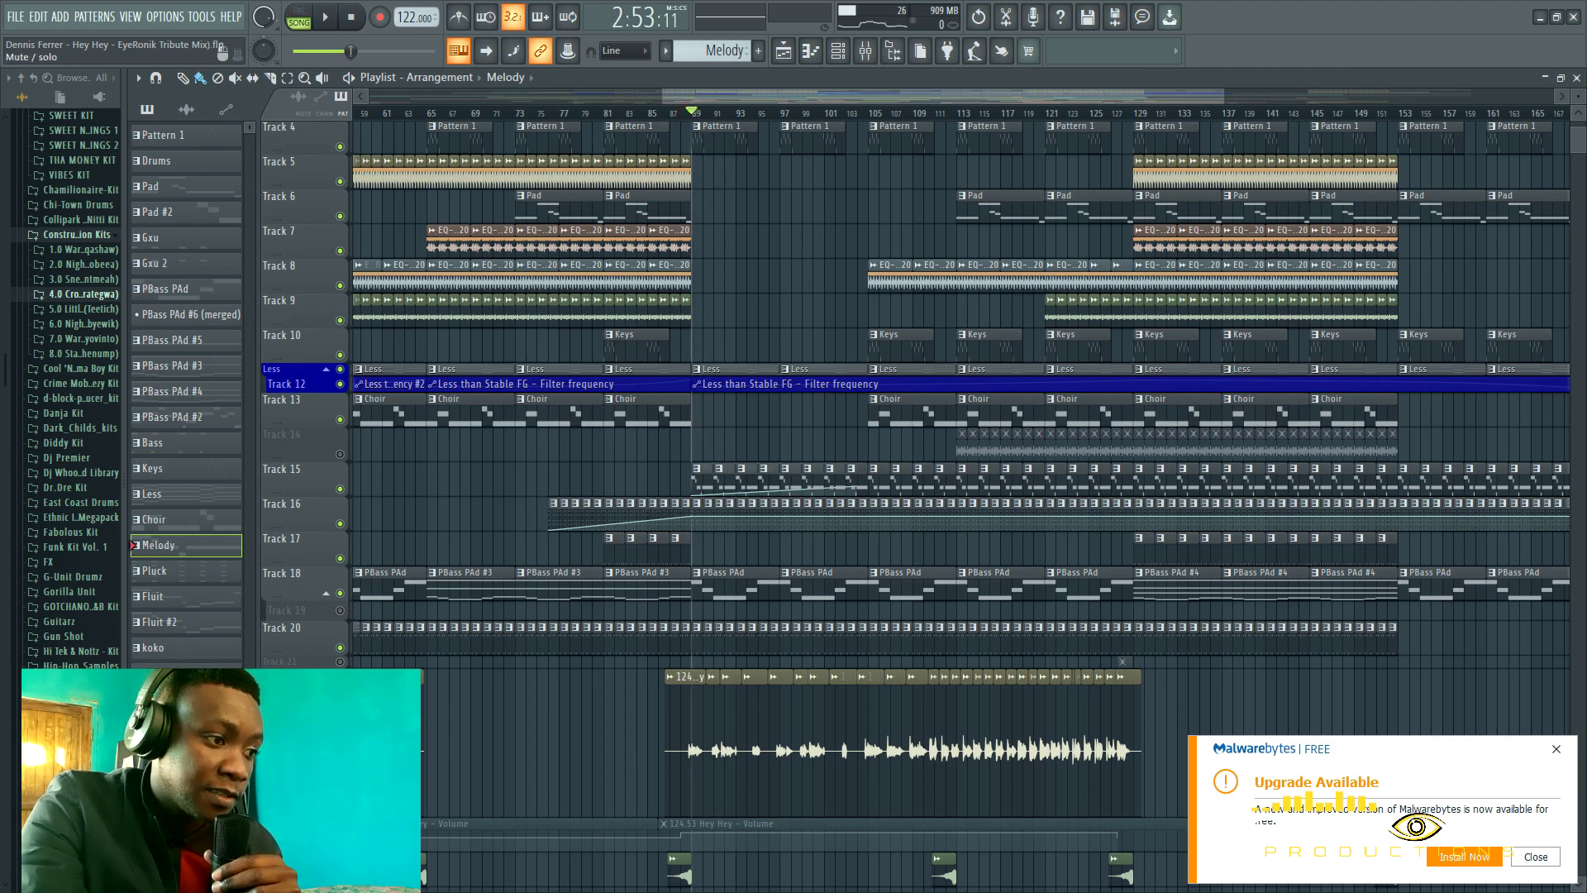
key(space)
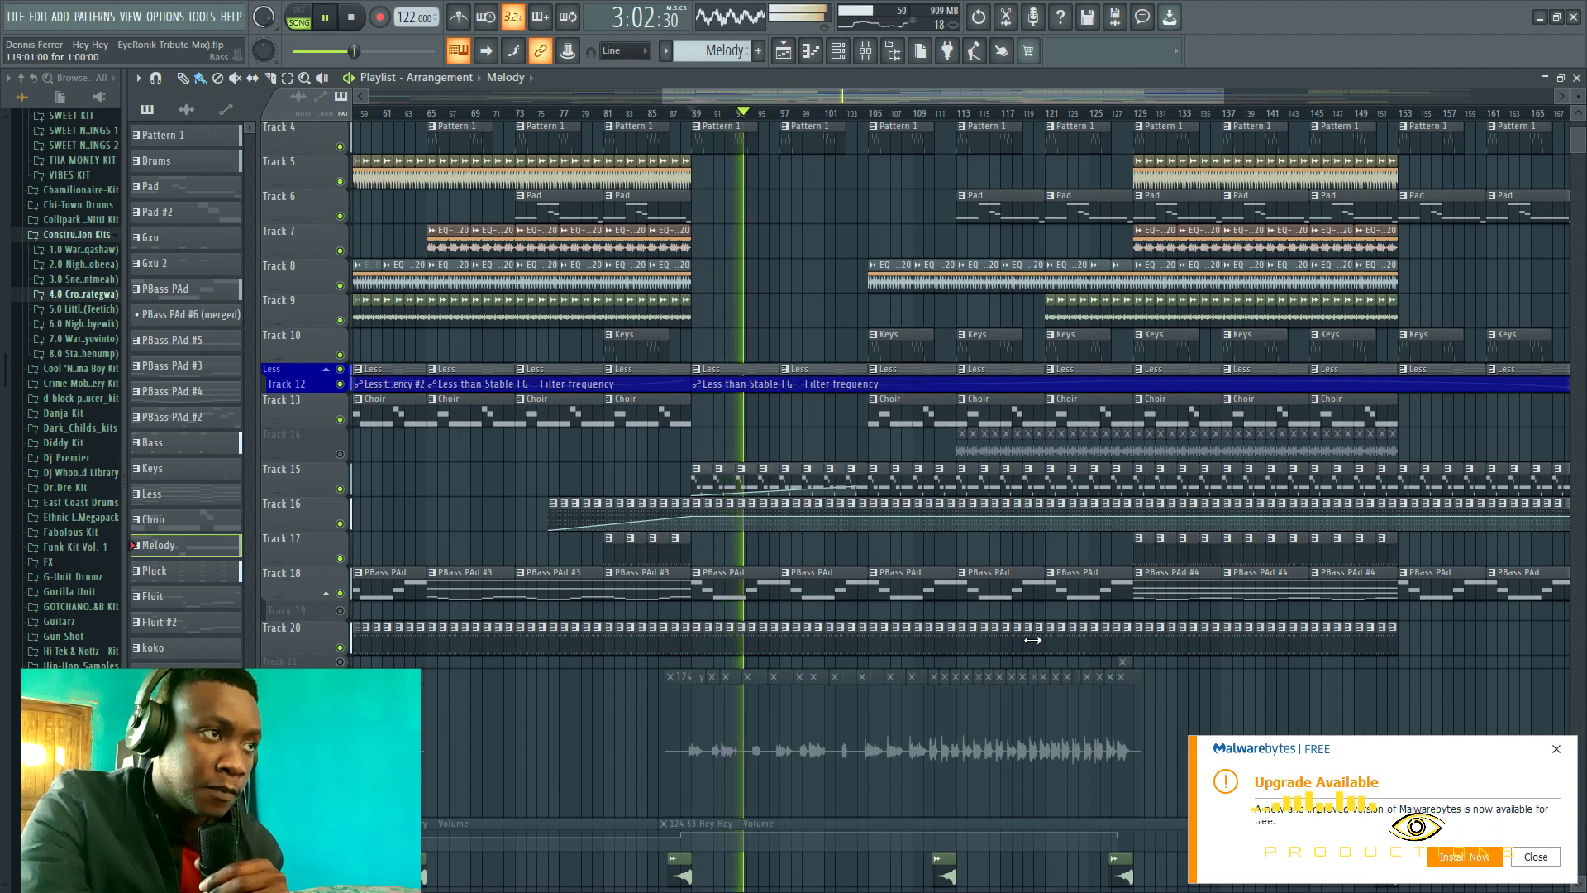
scroll(1518, 616, down, 6)
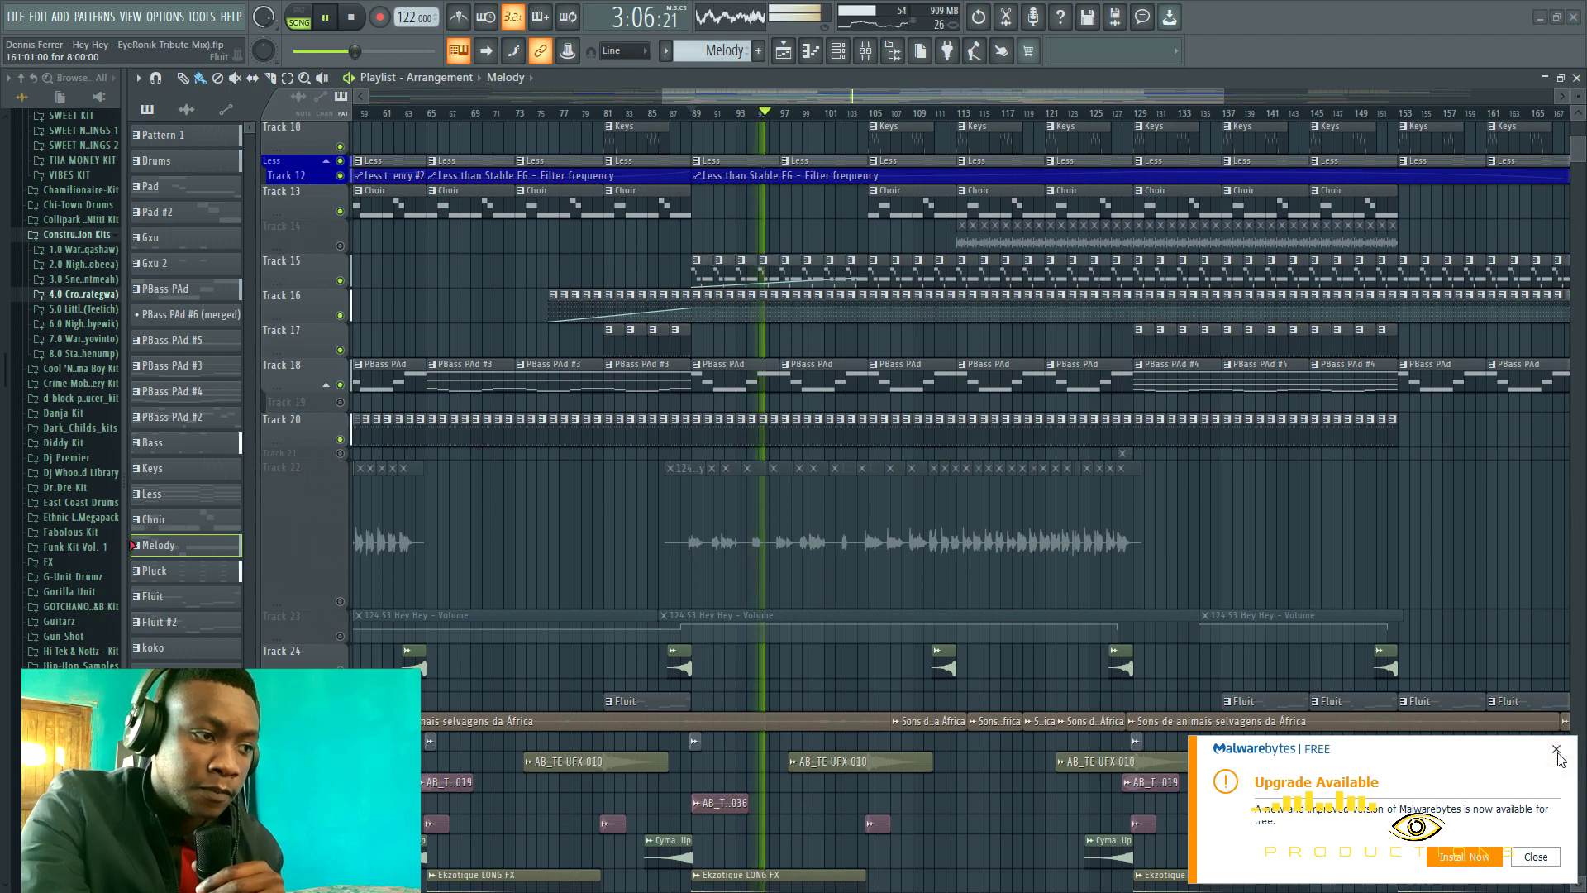
scroll(717, 620, up, 7)
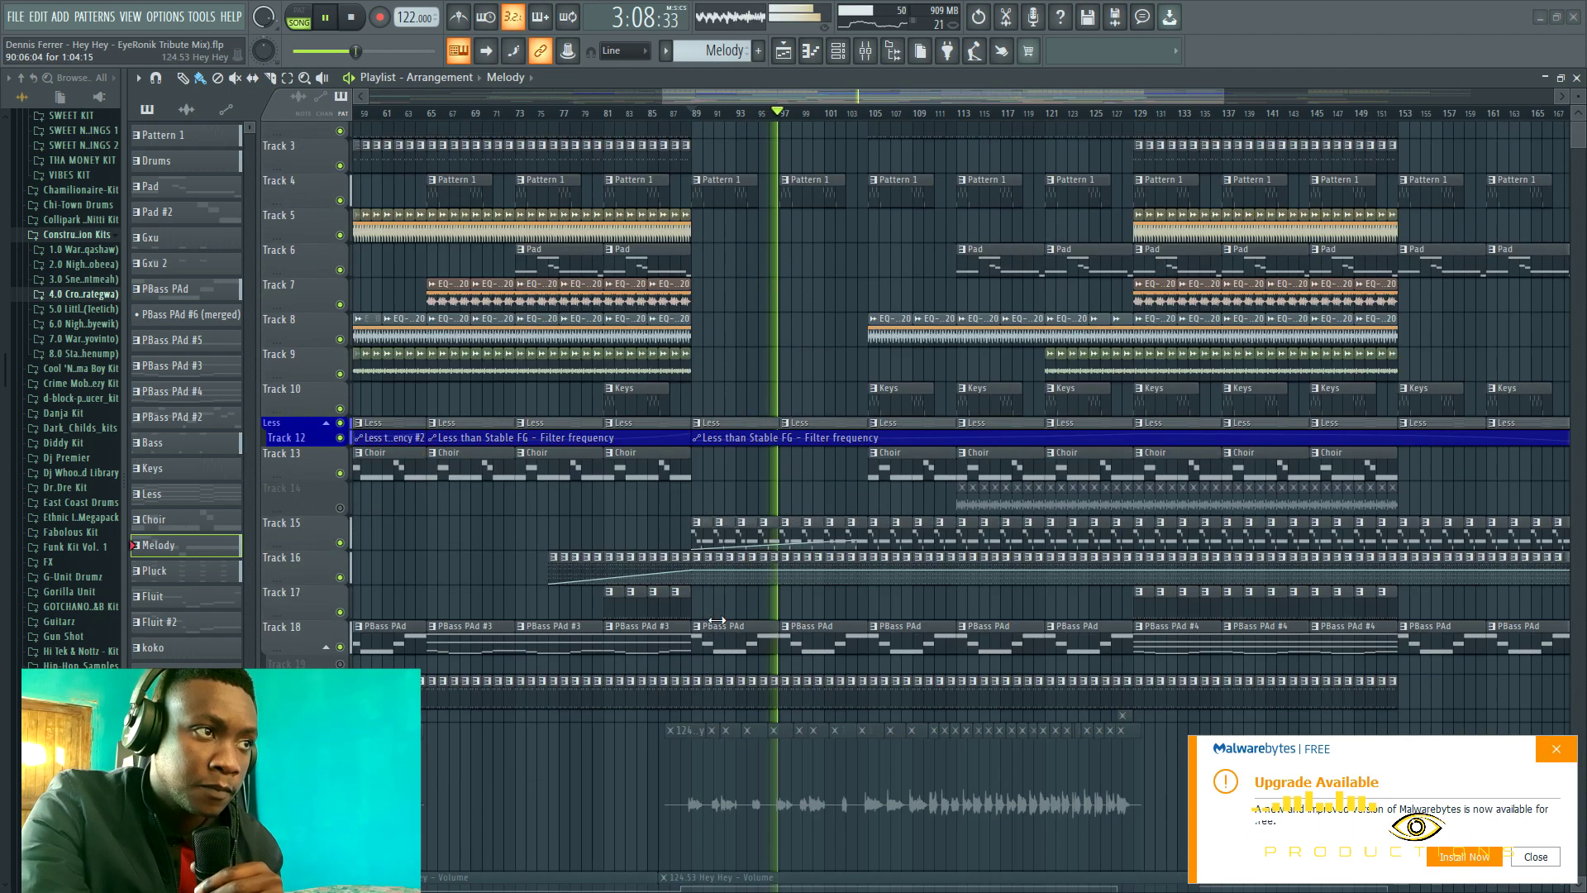
scroll(716, 620, up, 2)
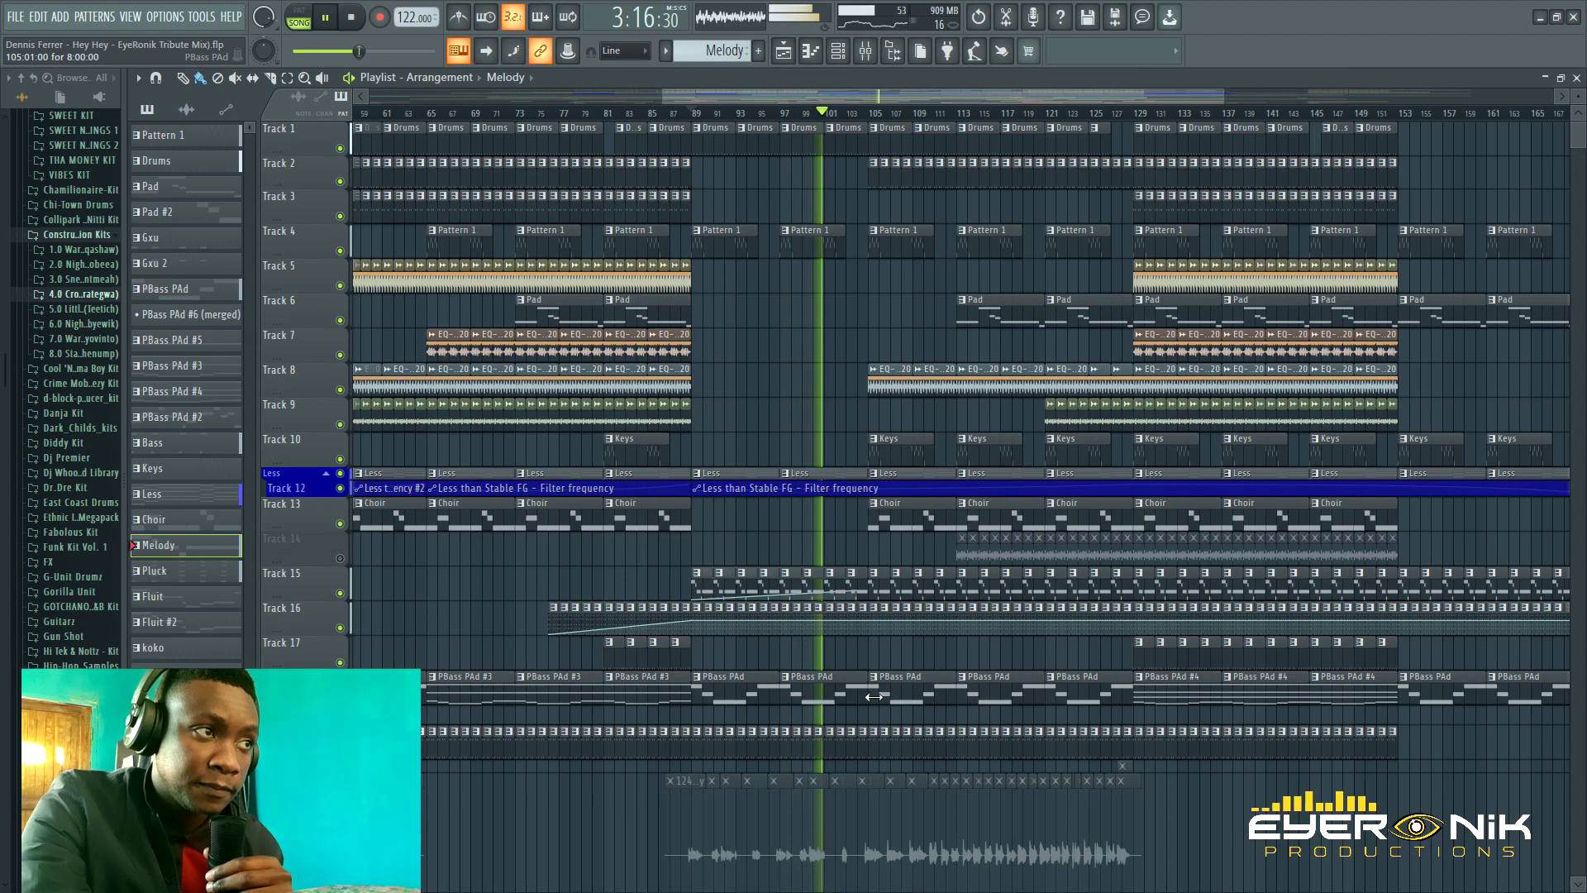
Unmute the audio clips on Track 14 while the arrangement plays.
scroll(887, 774, down, 8)
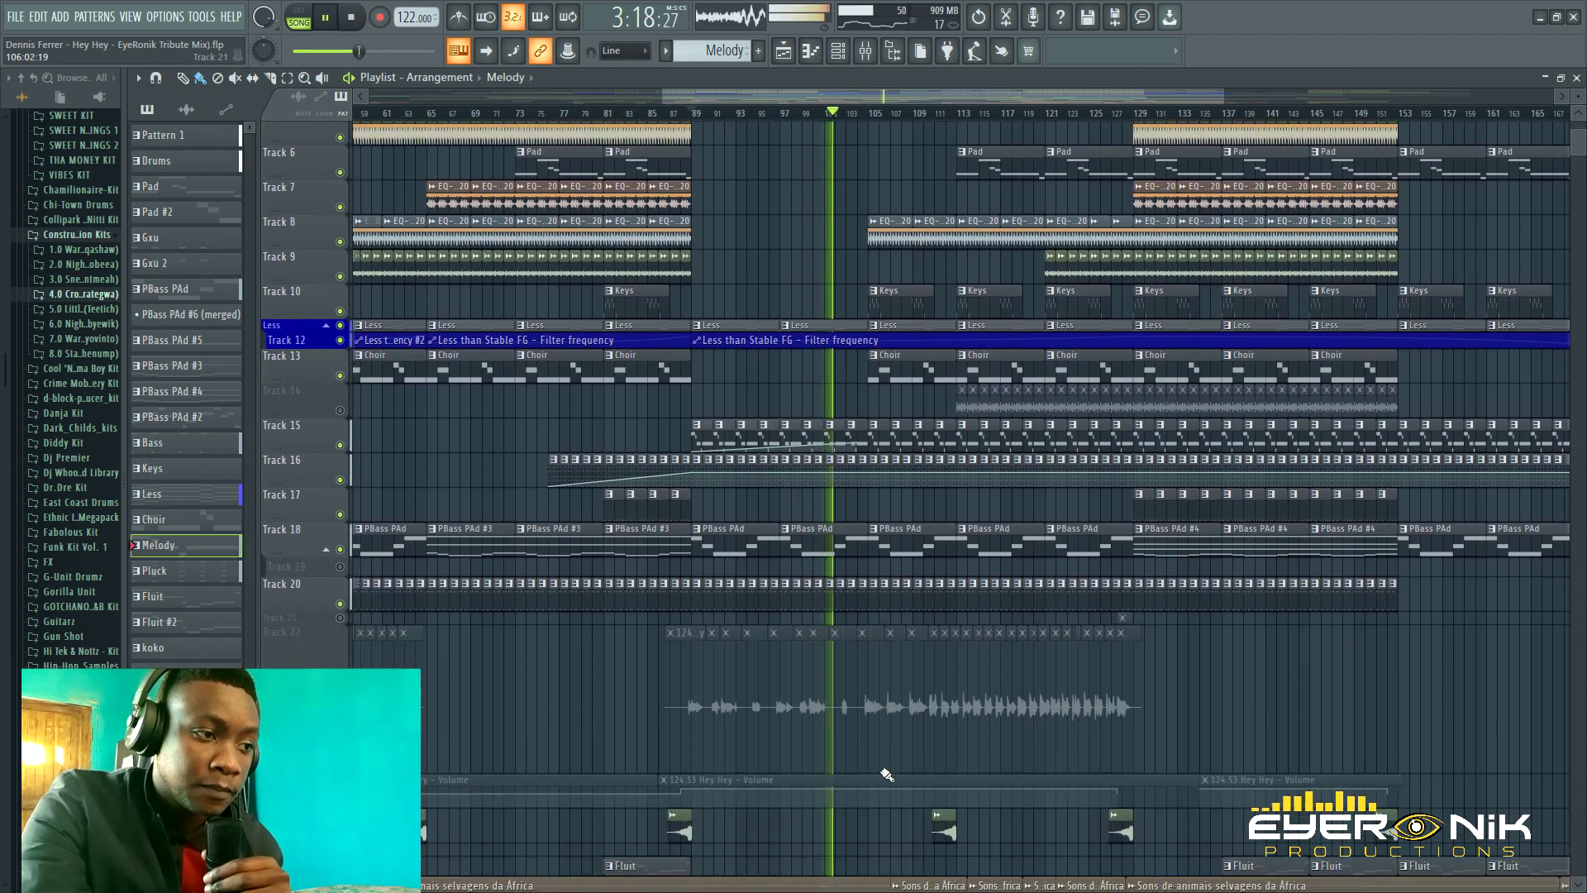
scroll(887, 775, up, 10)
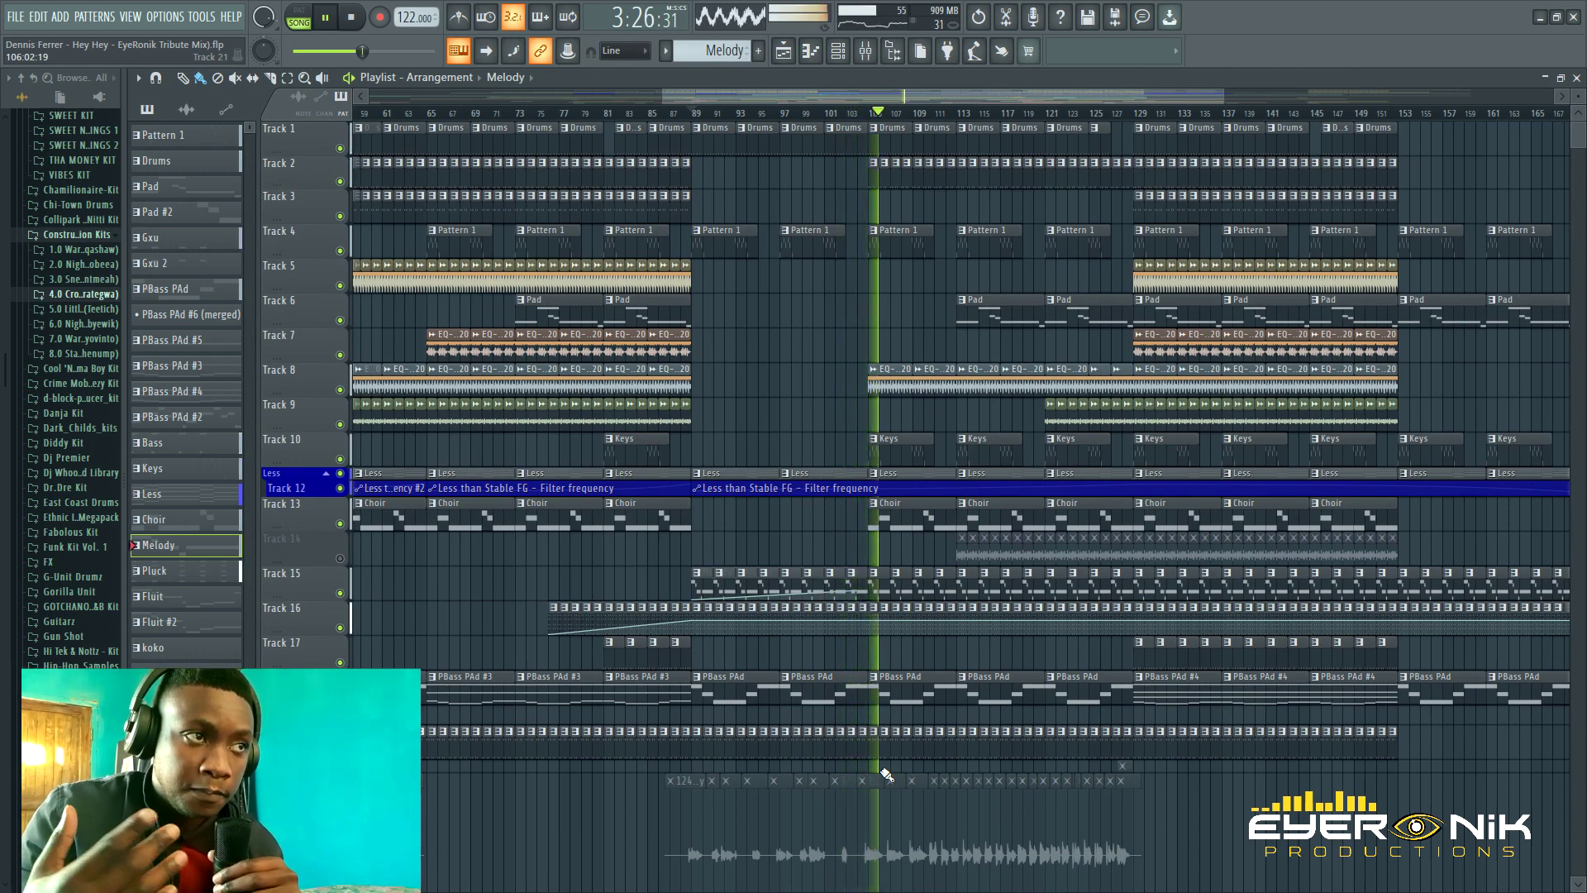
scroll(886, 775, down, 3)
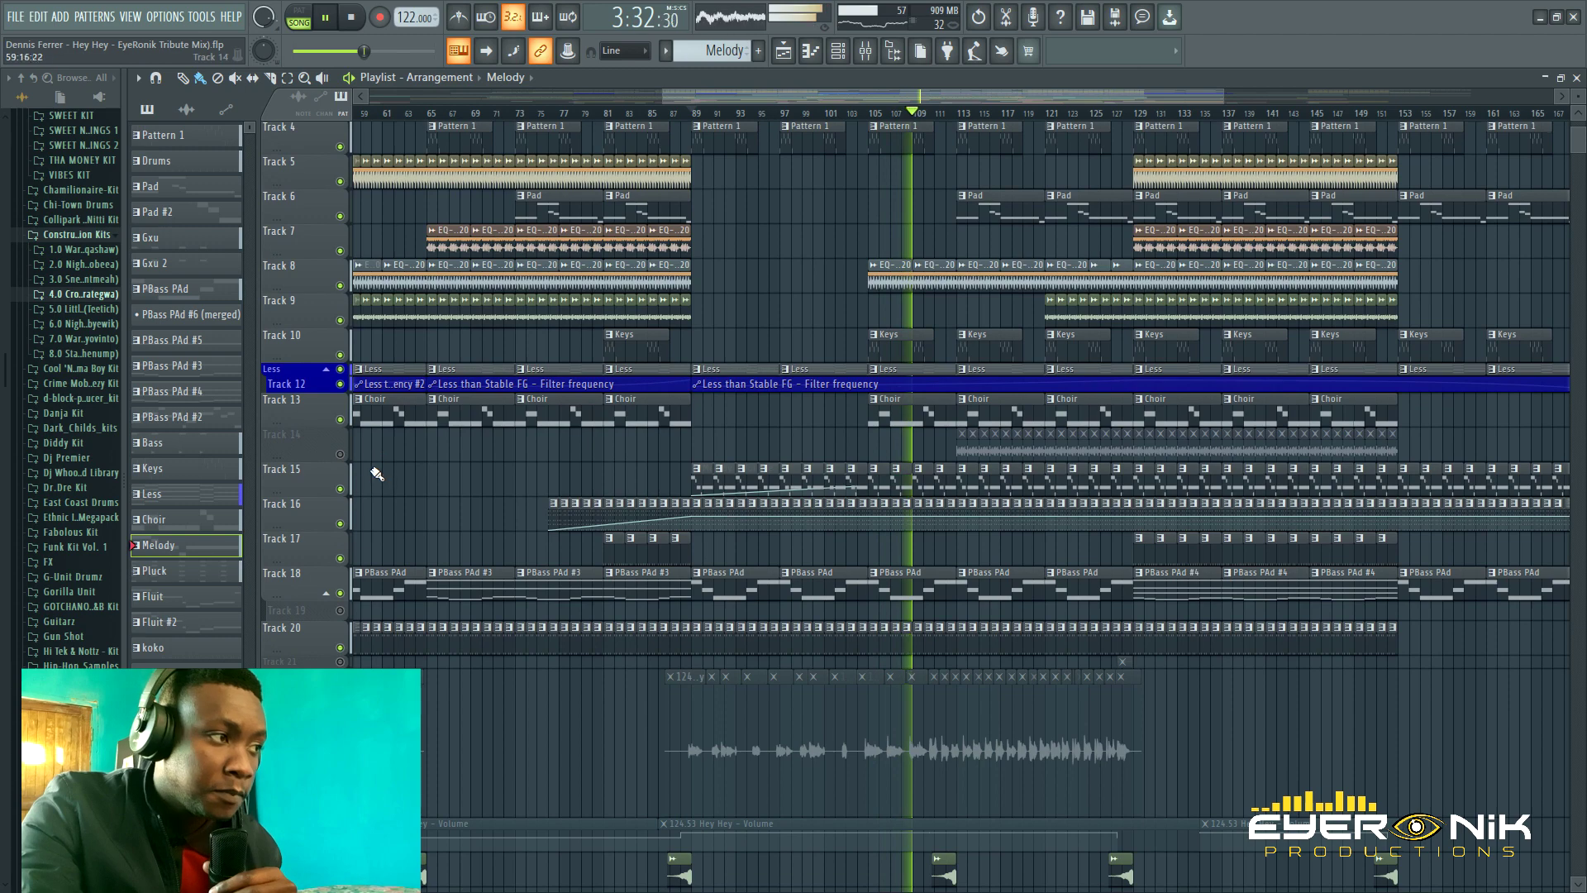
click(341, 455)
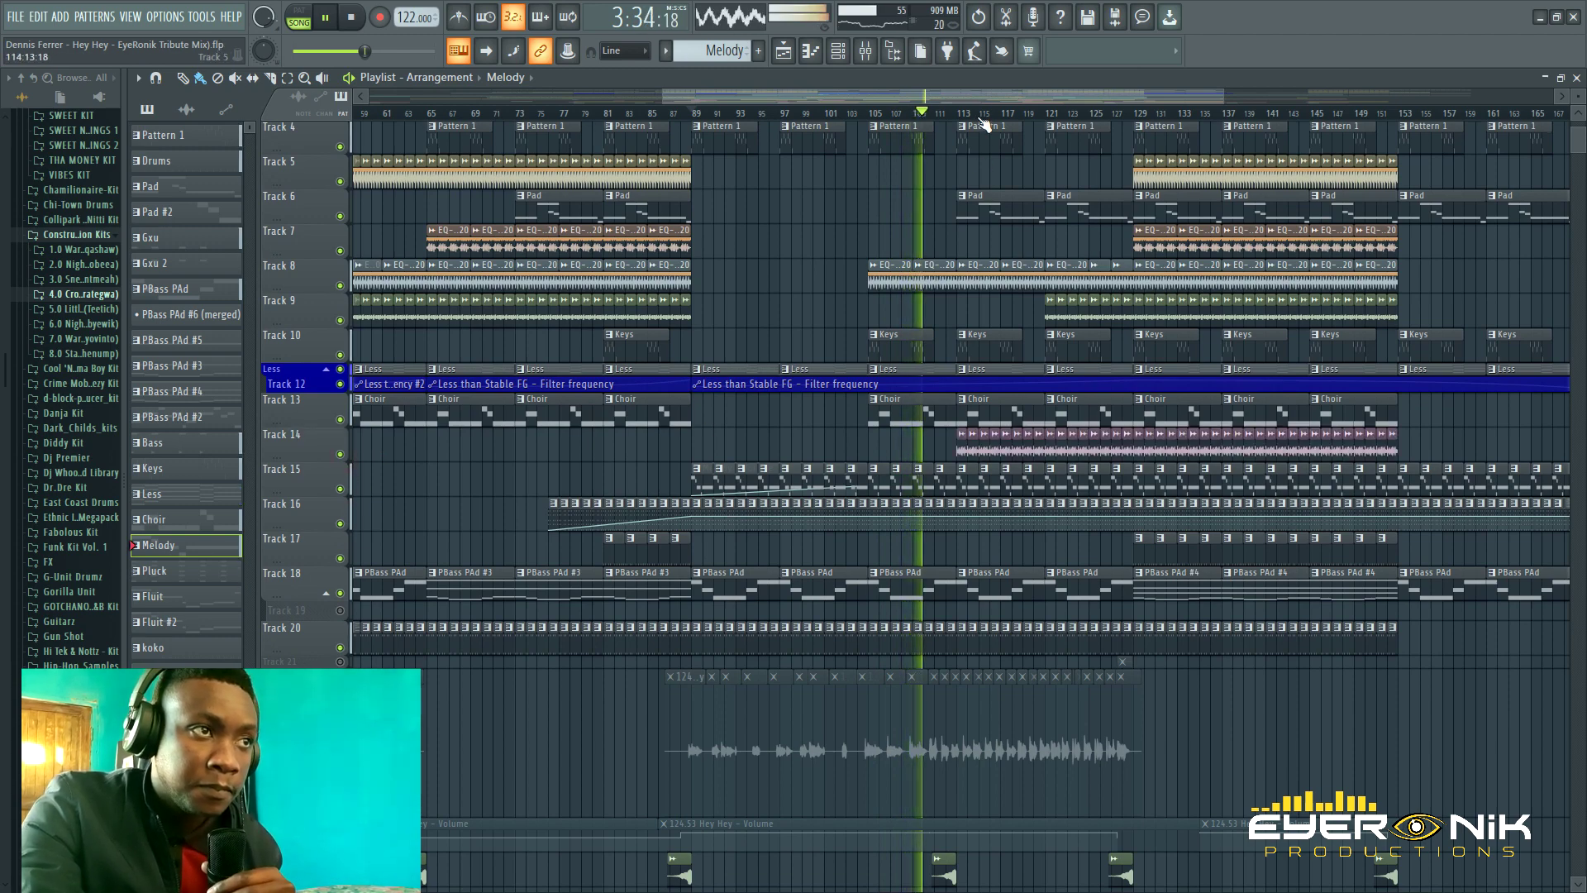
Bring the Track 22 vocal back in as playback approaches bar 129, and stop the song after that section begins.
drag(1009, 94, 1058, 91)
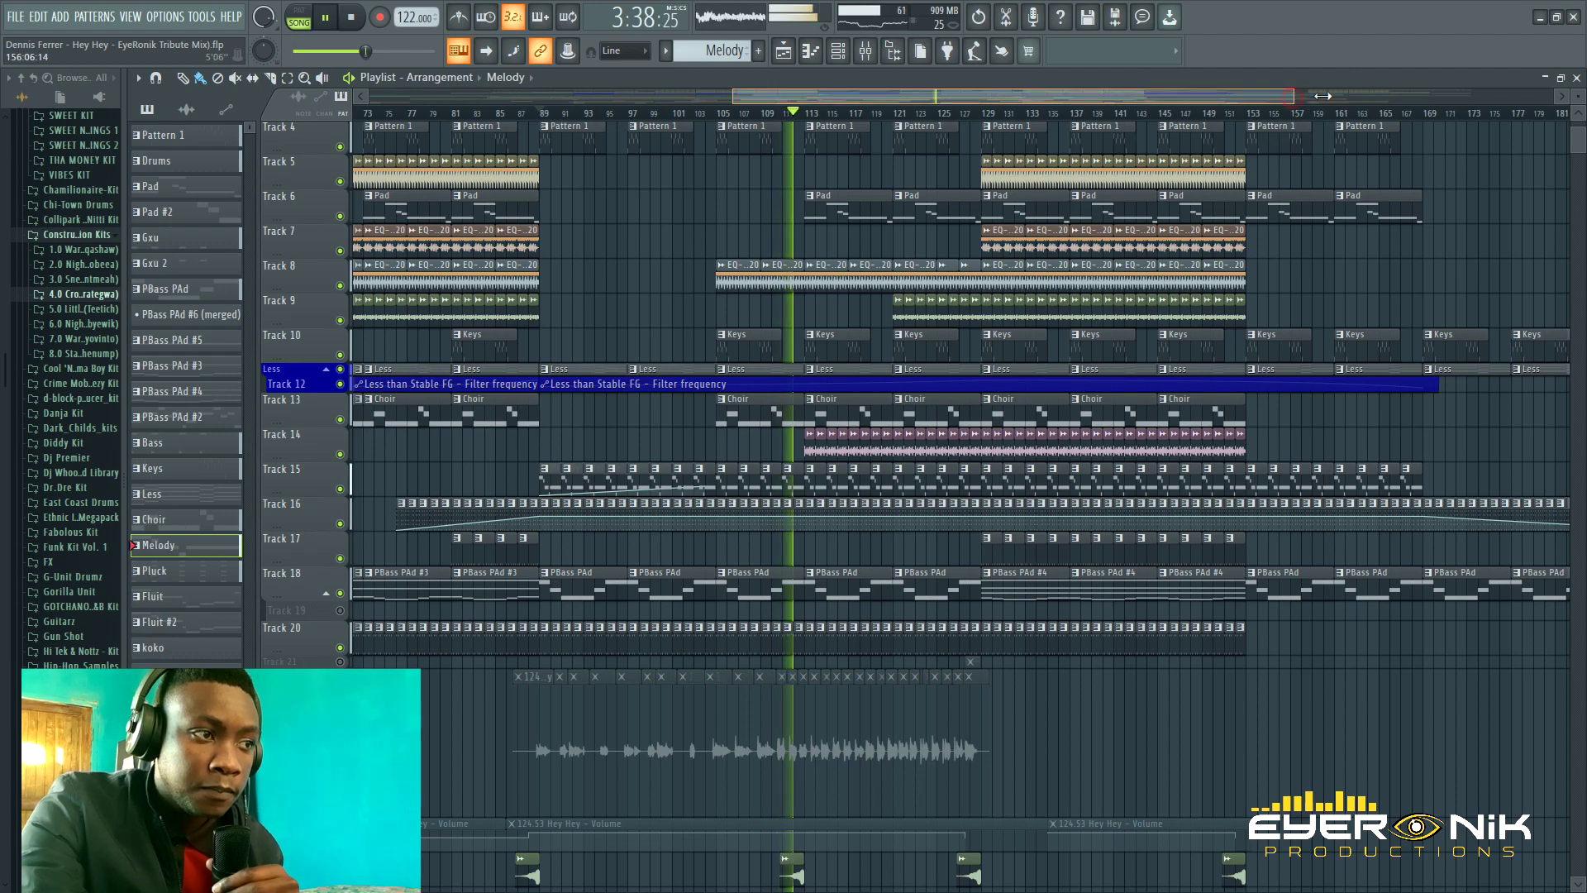
drag(1294, 97, 1333, 97)
scroll(1284, 297, up, 2)
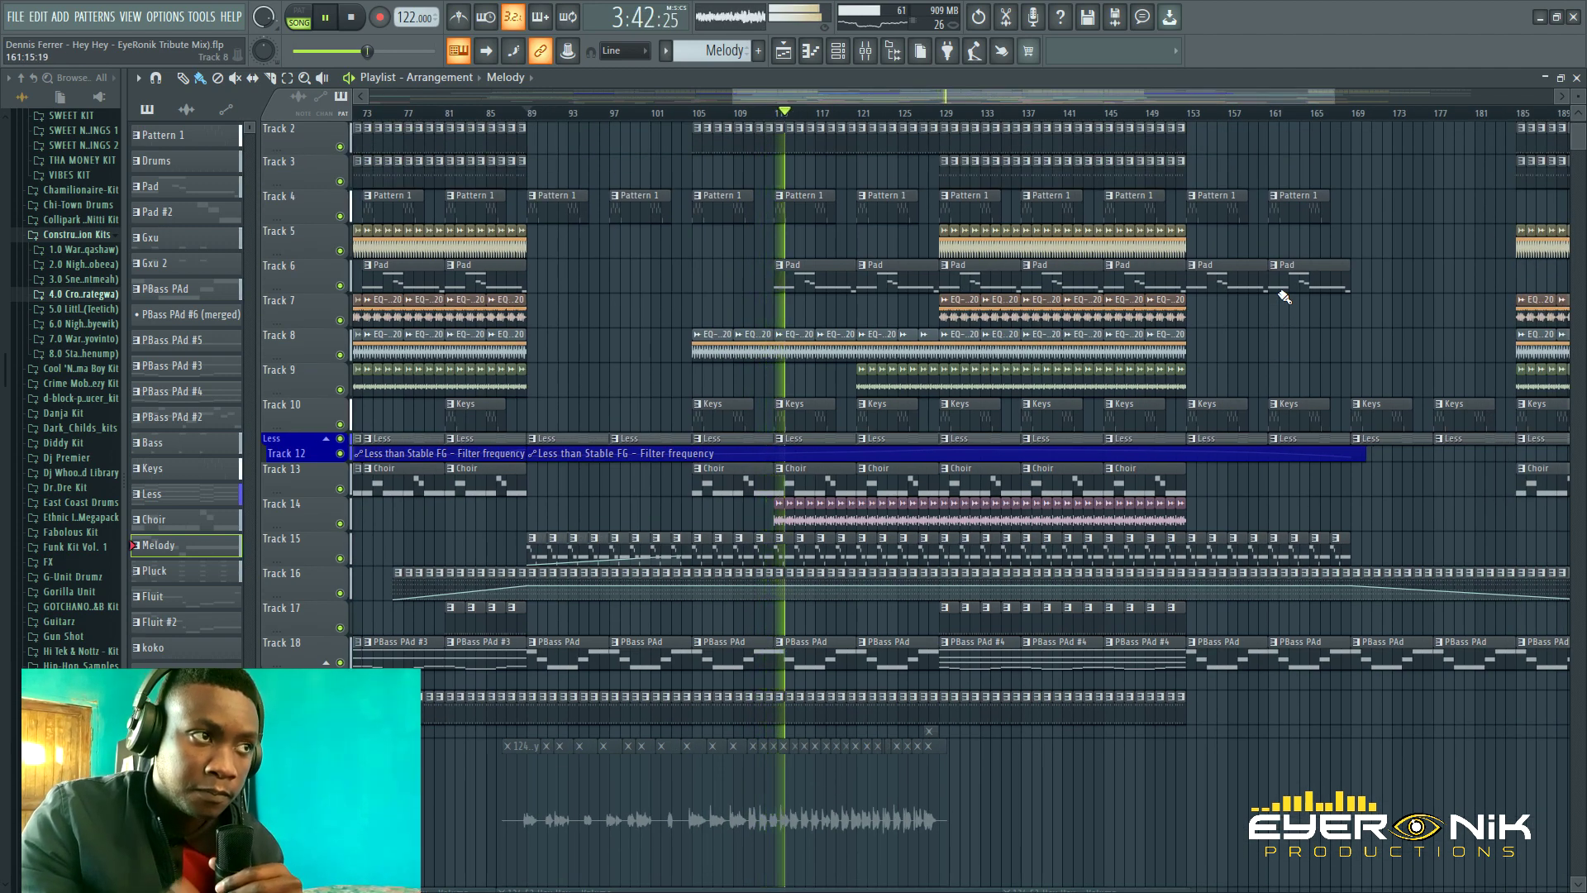
scroll(1271, 434, down, 5)
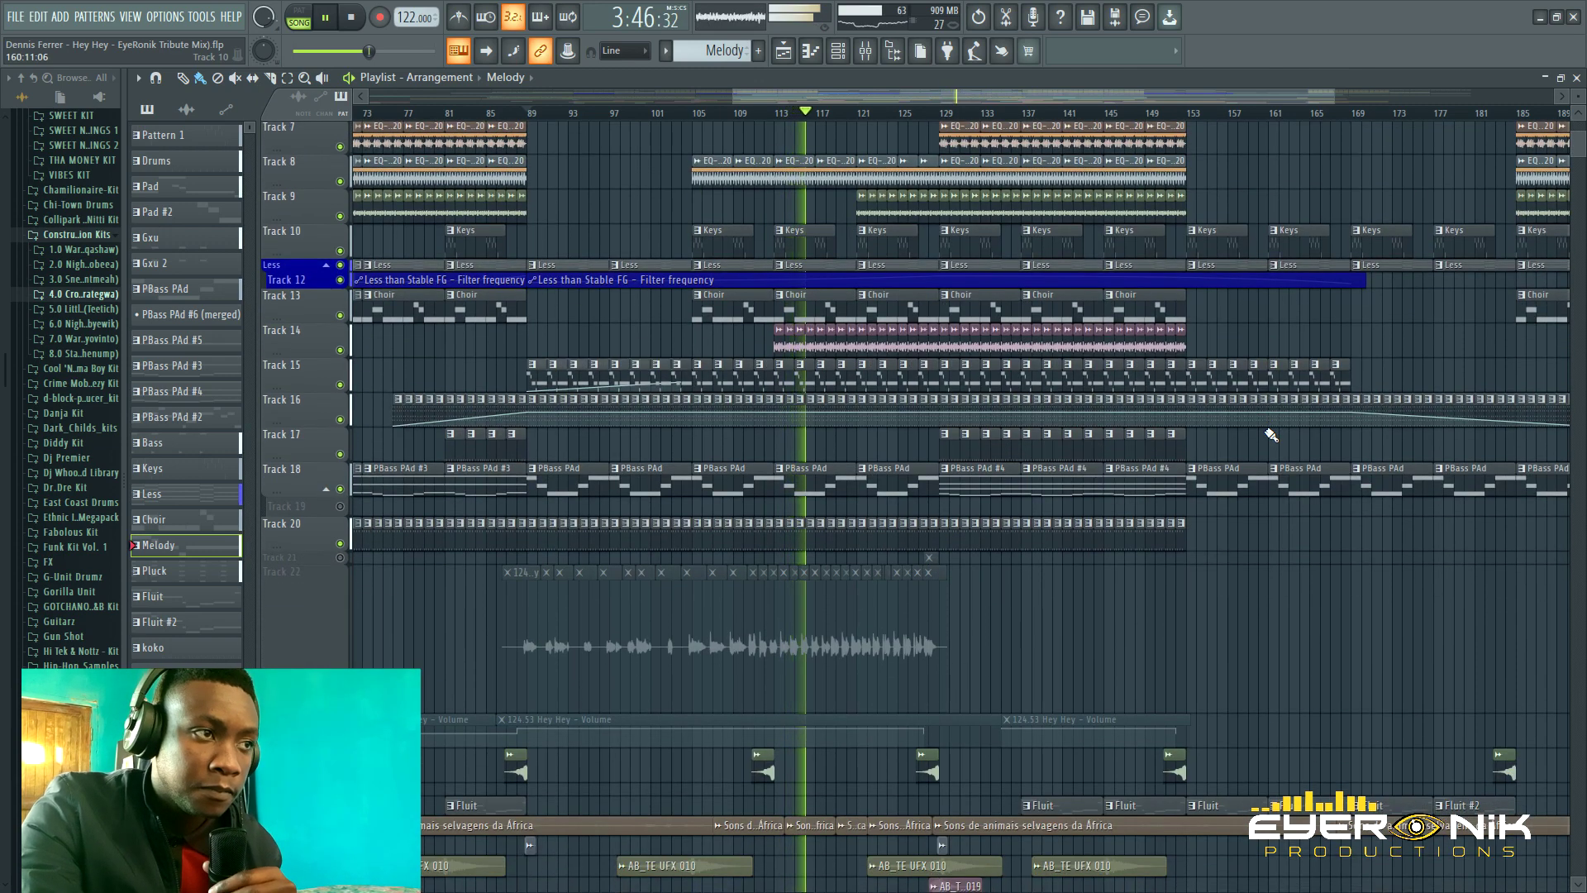
scroll(1270, 434, down, 4)
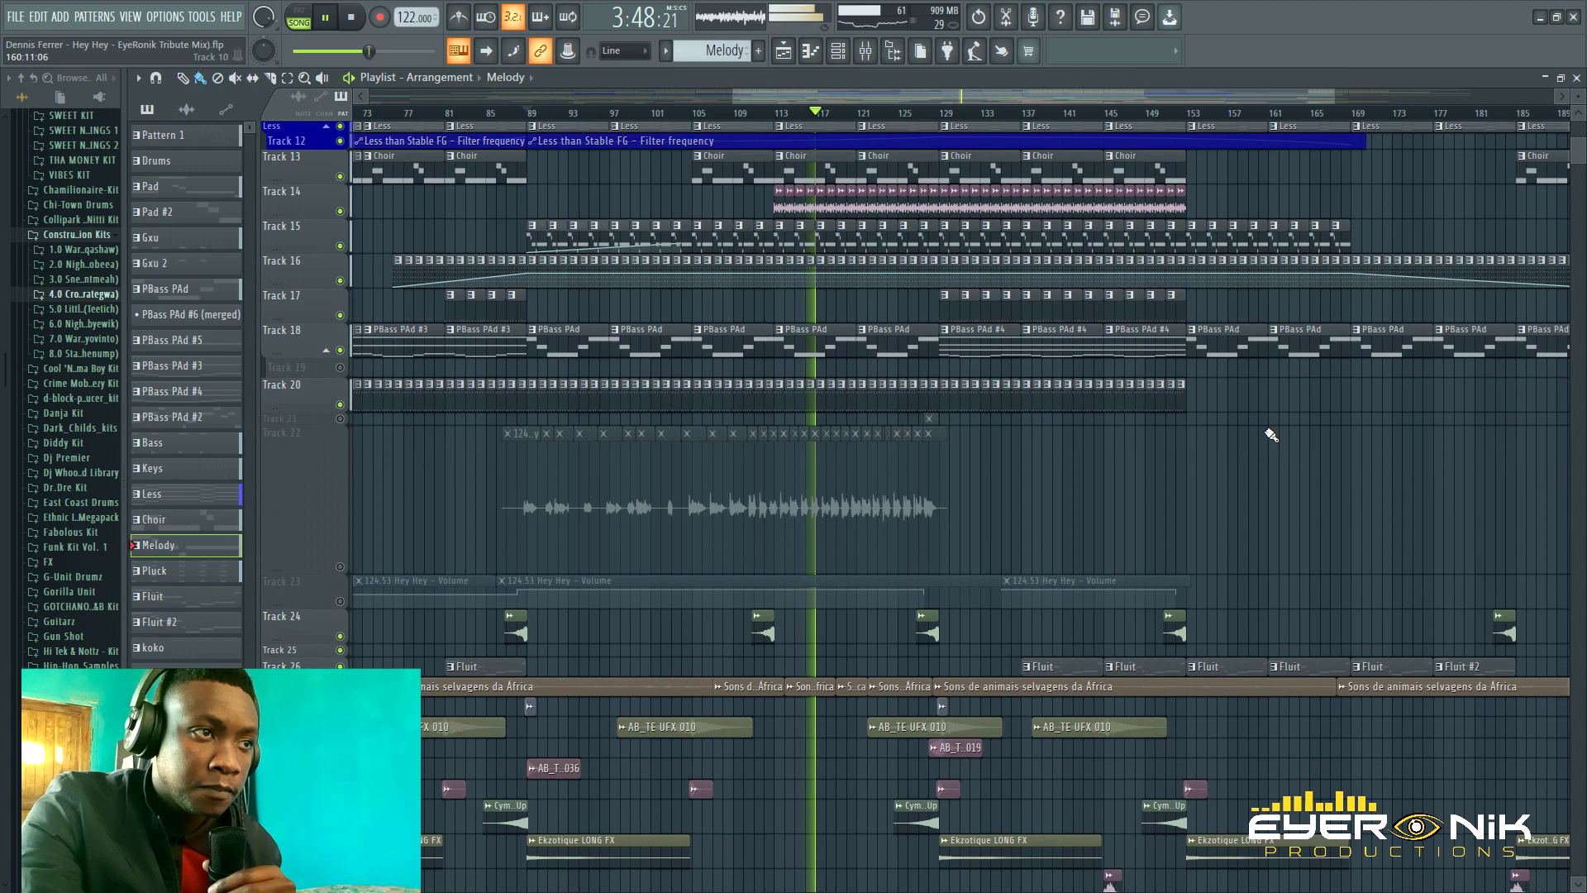
scroll(1270, 434, up, 5)
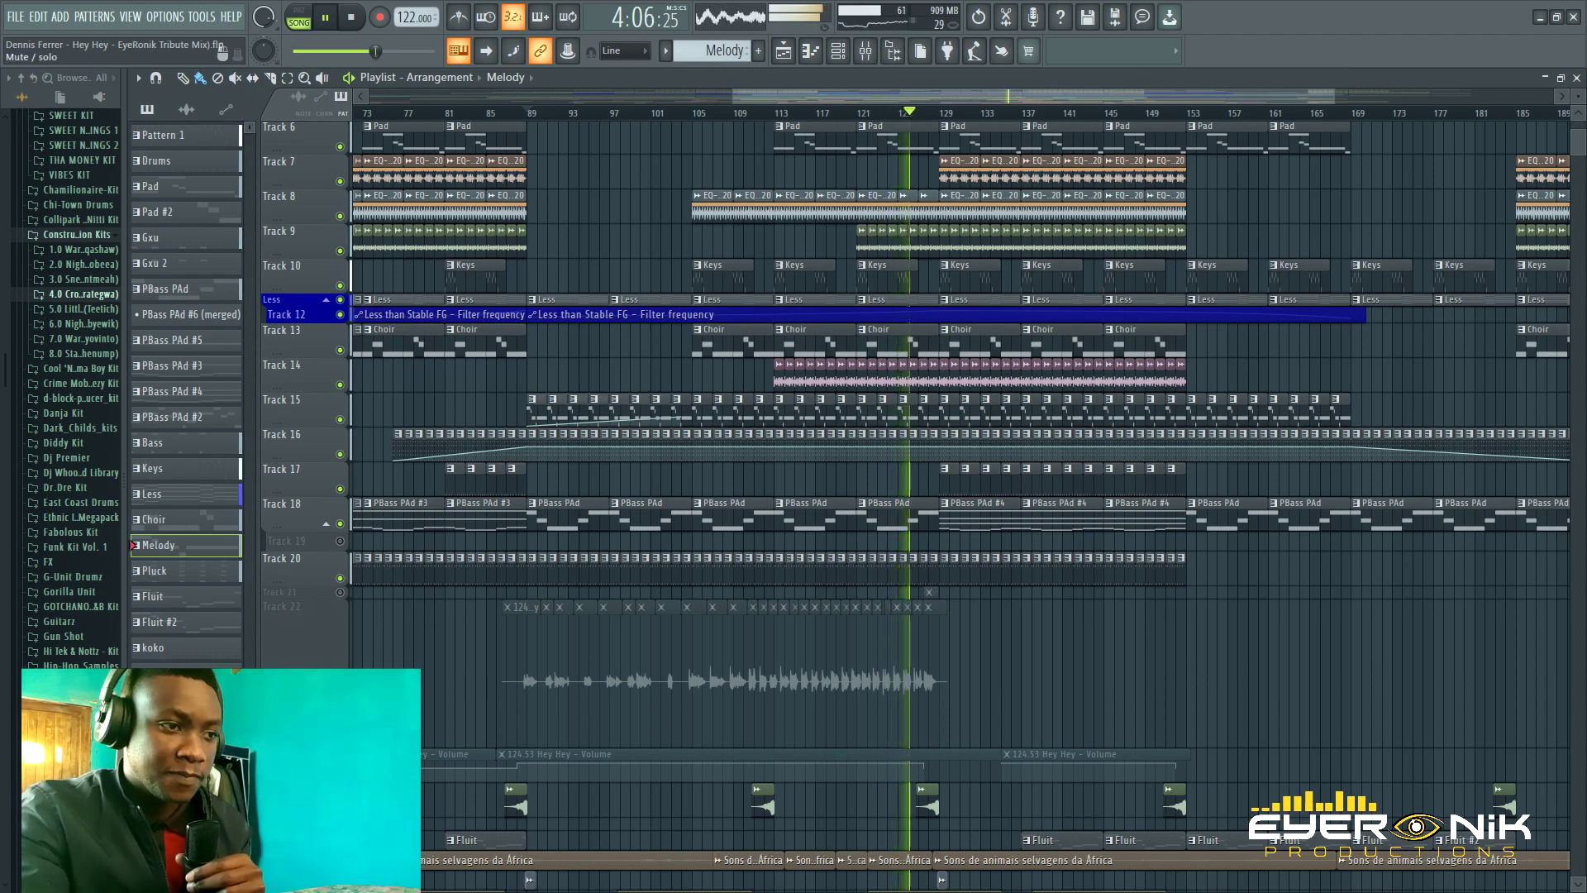
click(339, 740)
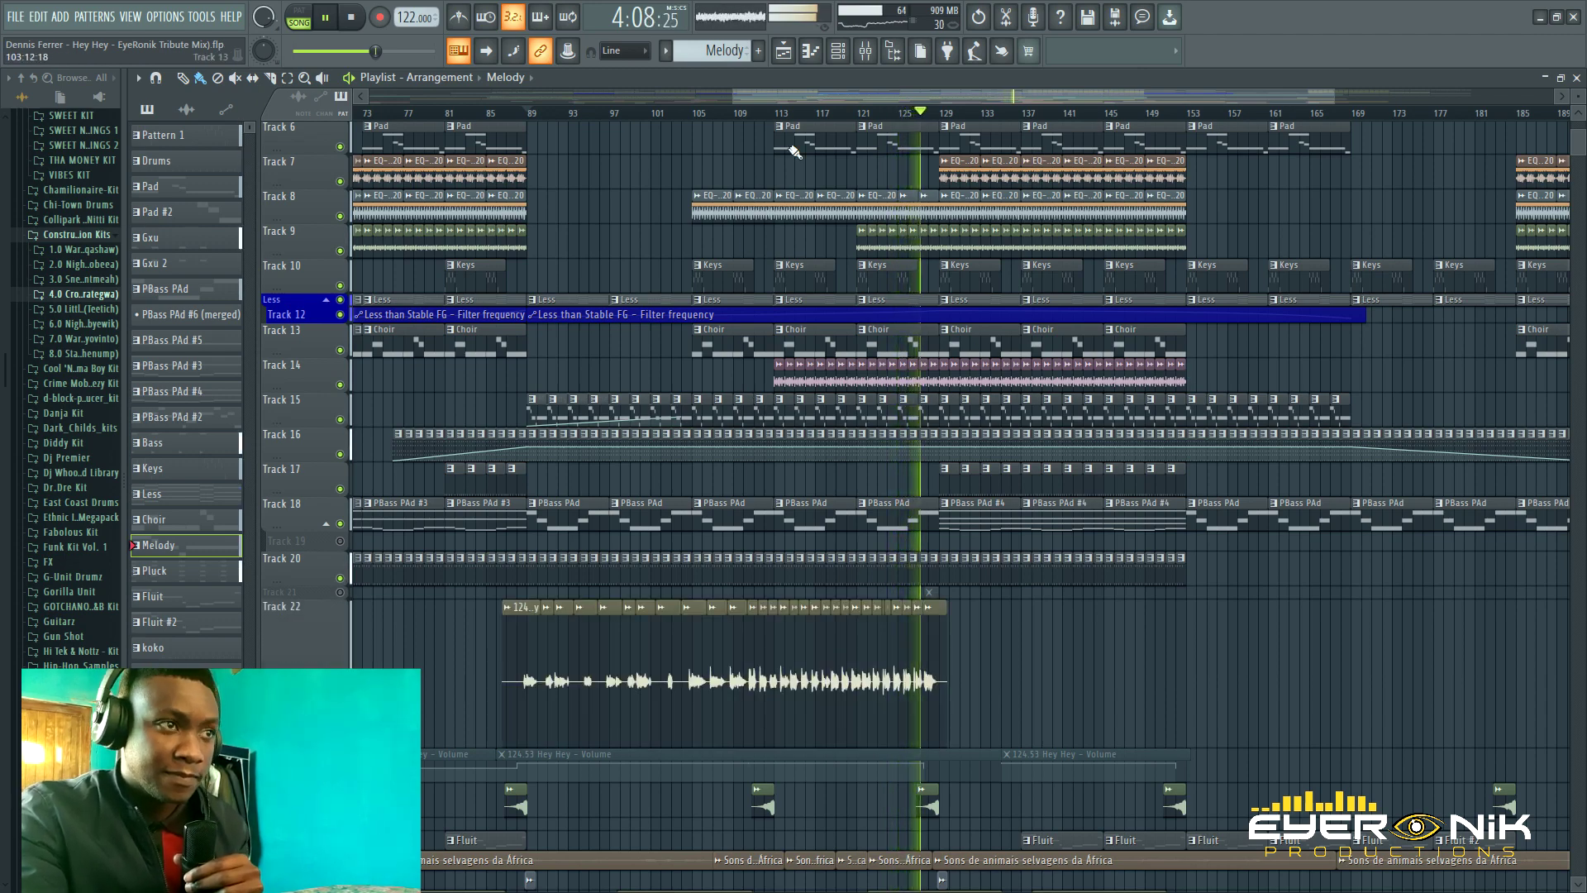
drag(866, 94, 909, 96)
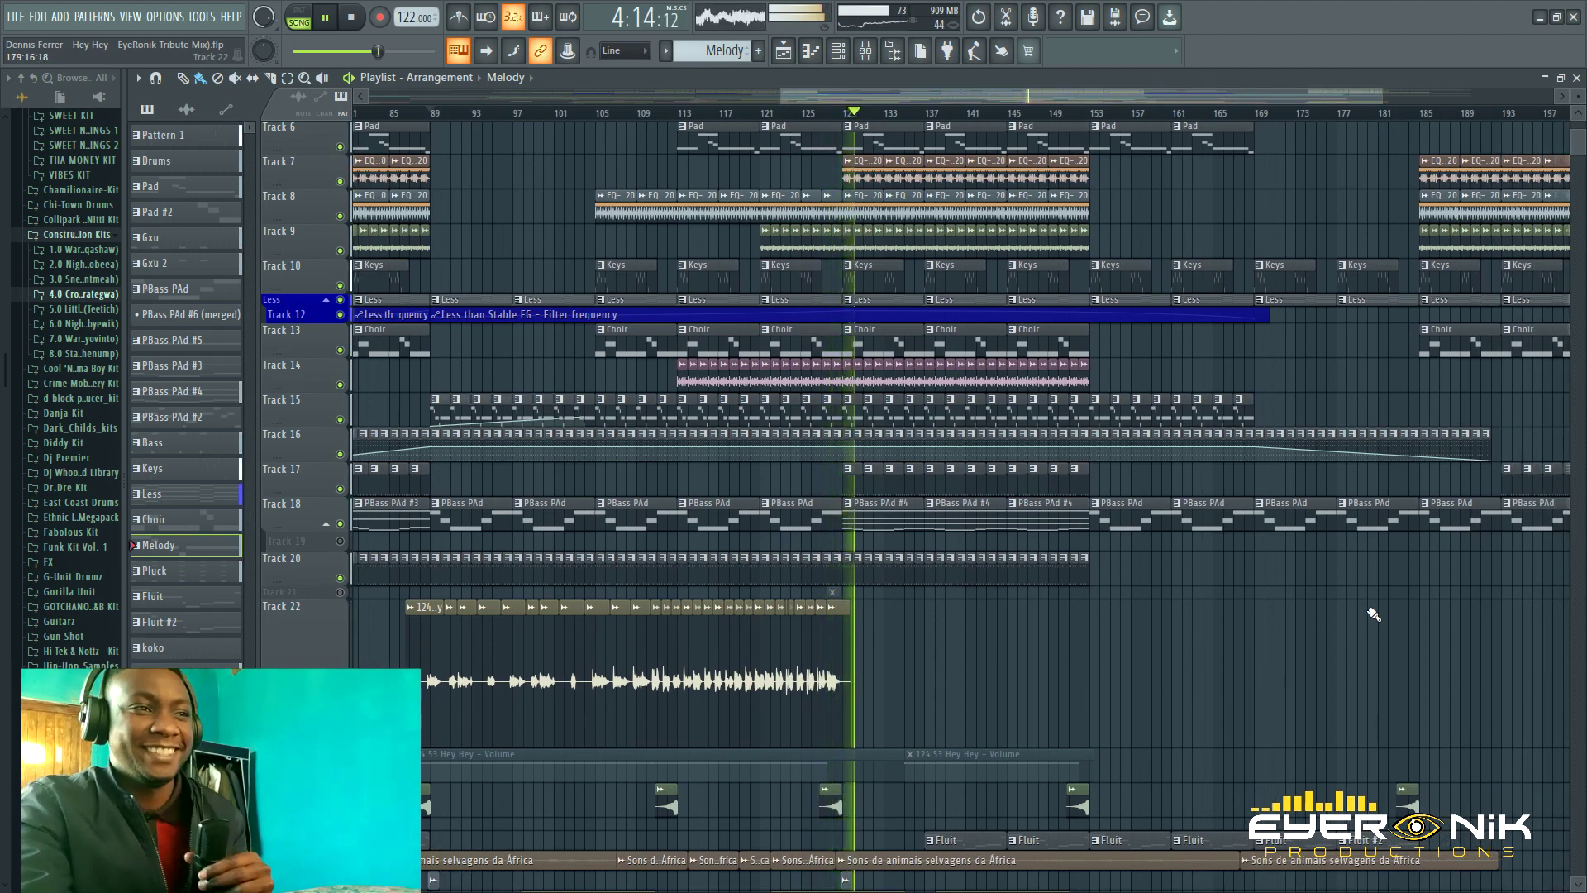
scroll(1374, 608, up, 5)
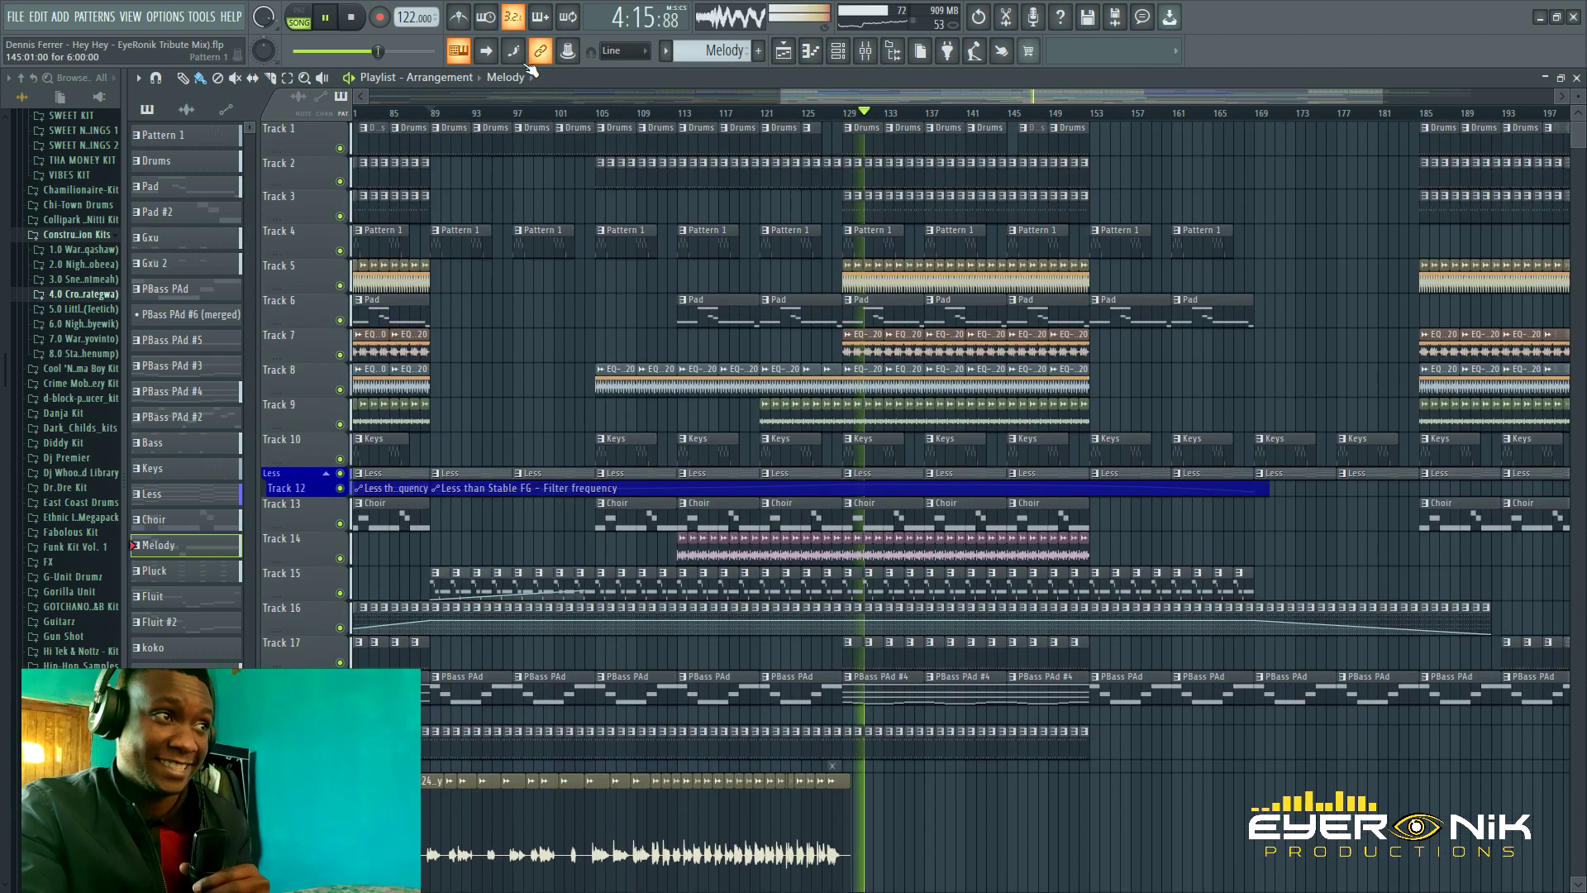
click(354, 18)
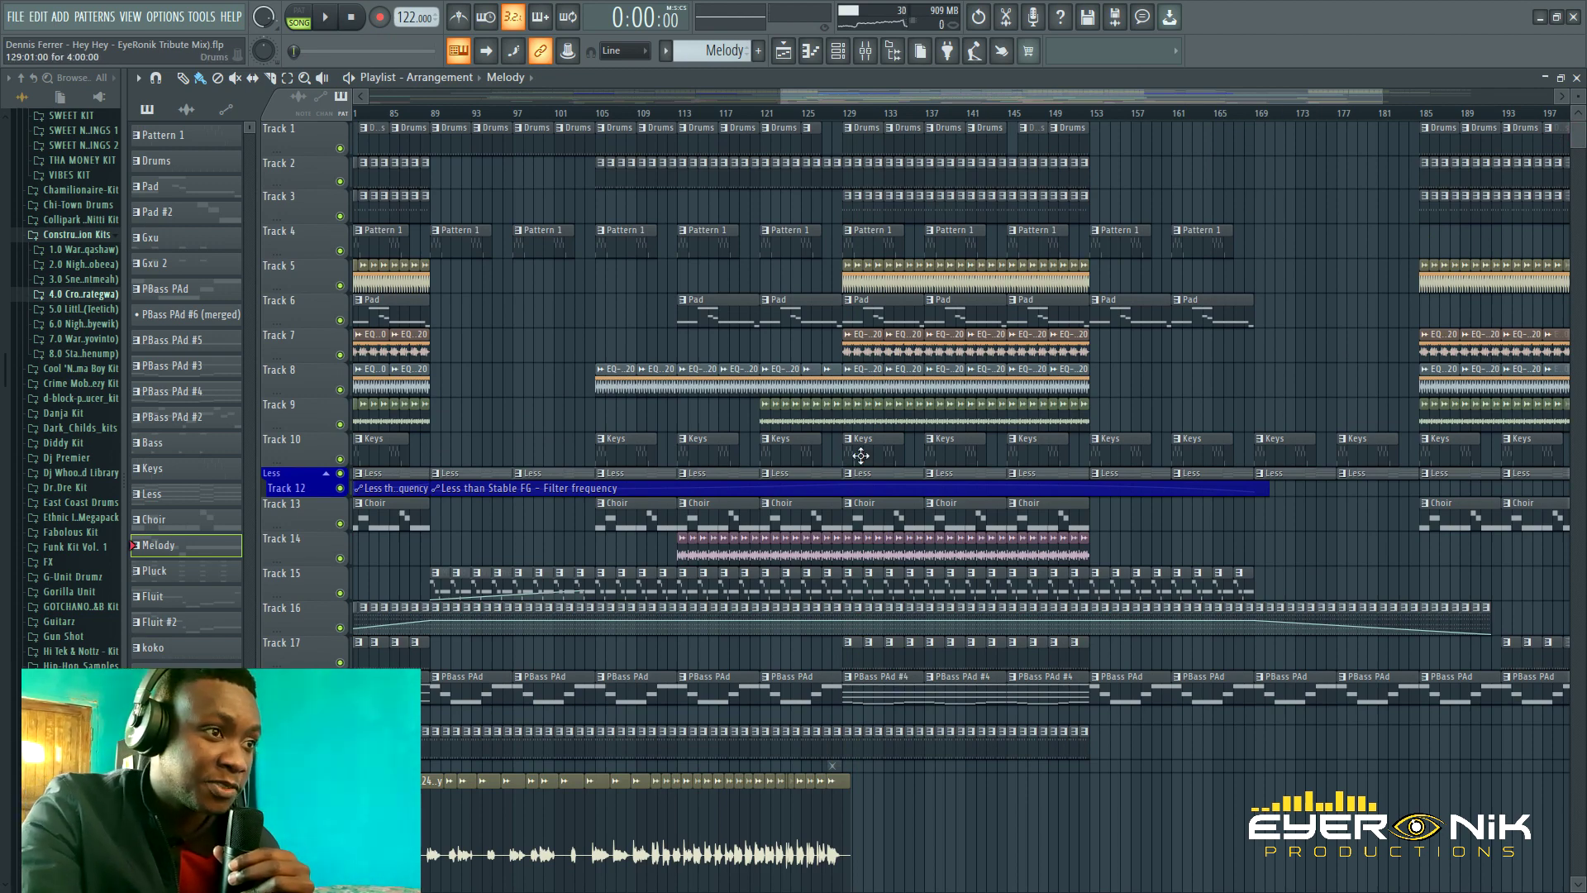
Open the PBass PAd #4 pattern at bar 129 on Track 18 in the piano roll, examine its notes and audition B5.
drag(1159, 94, 1024, 101)
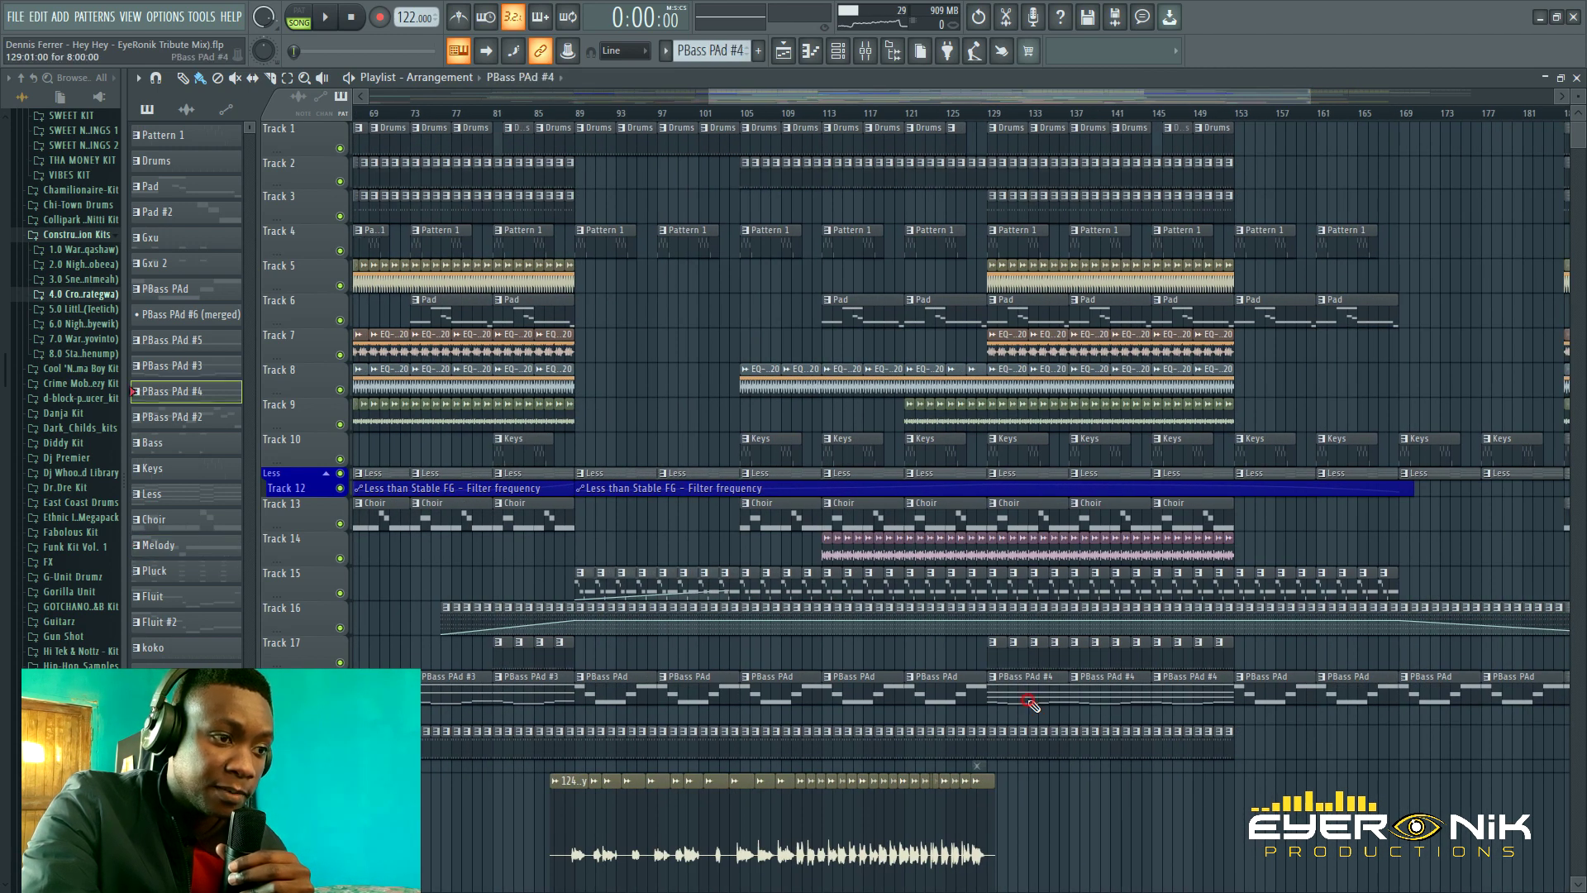
double_click(1028, 700)
scroll(946, 114, down, 4)
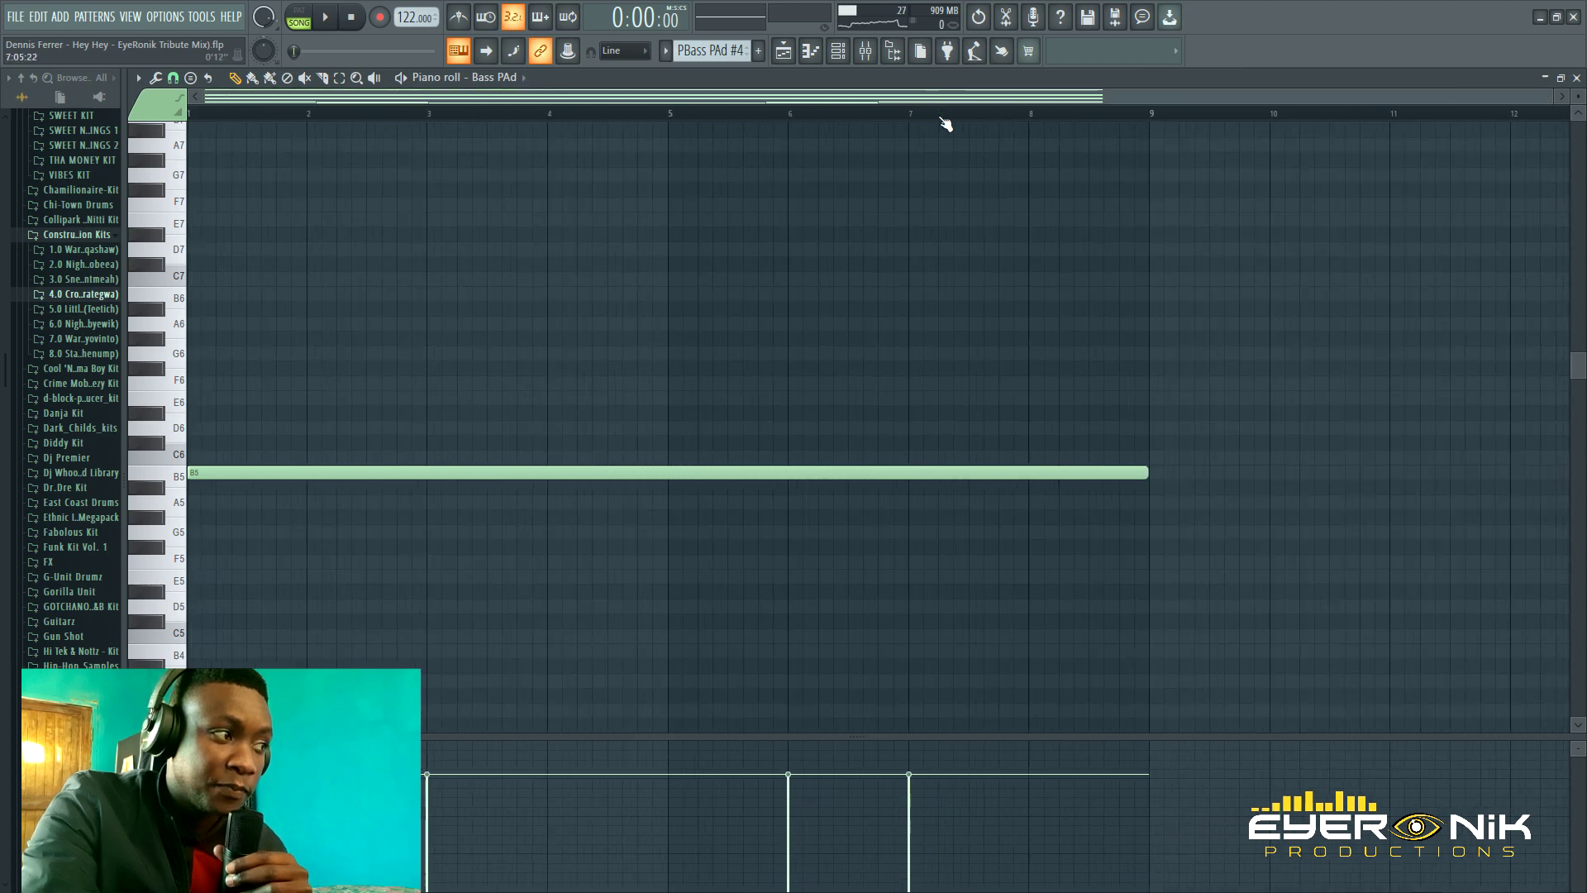
scroll(910, 521, down, 6)
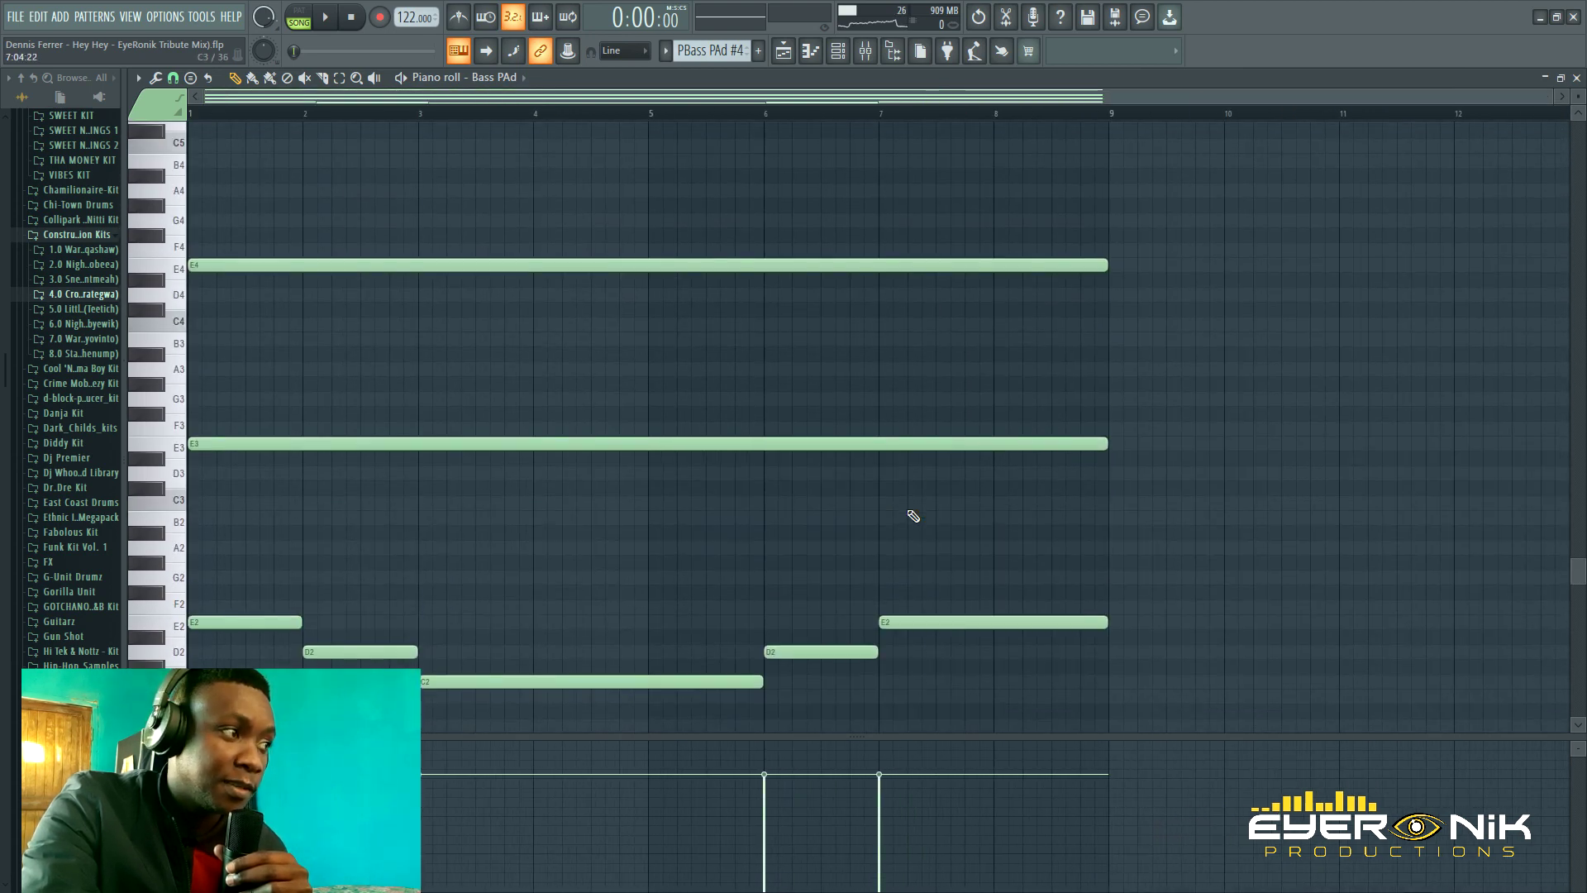
scroll(751, 510, up, 3)
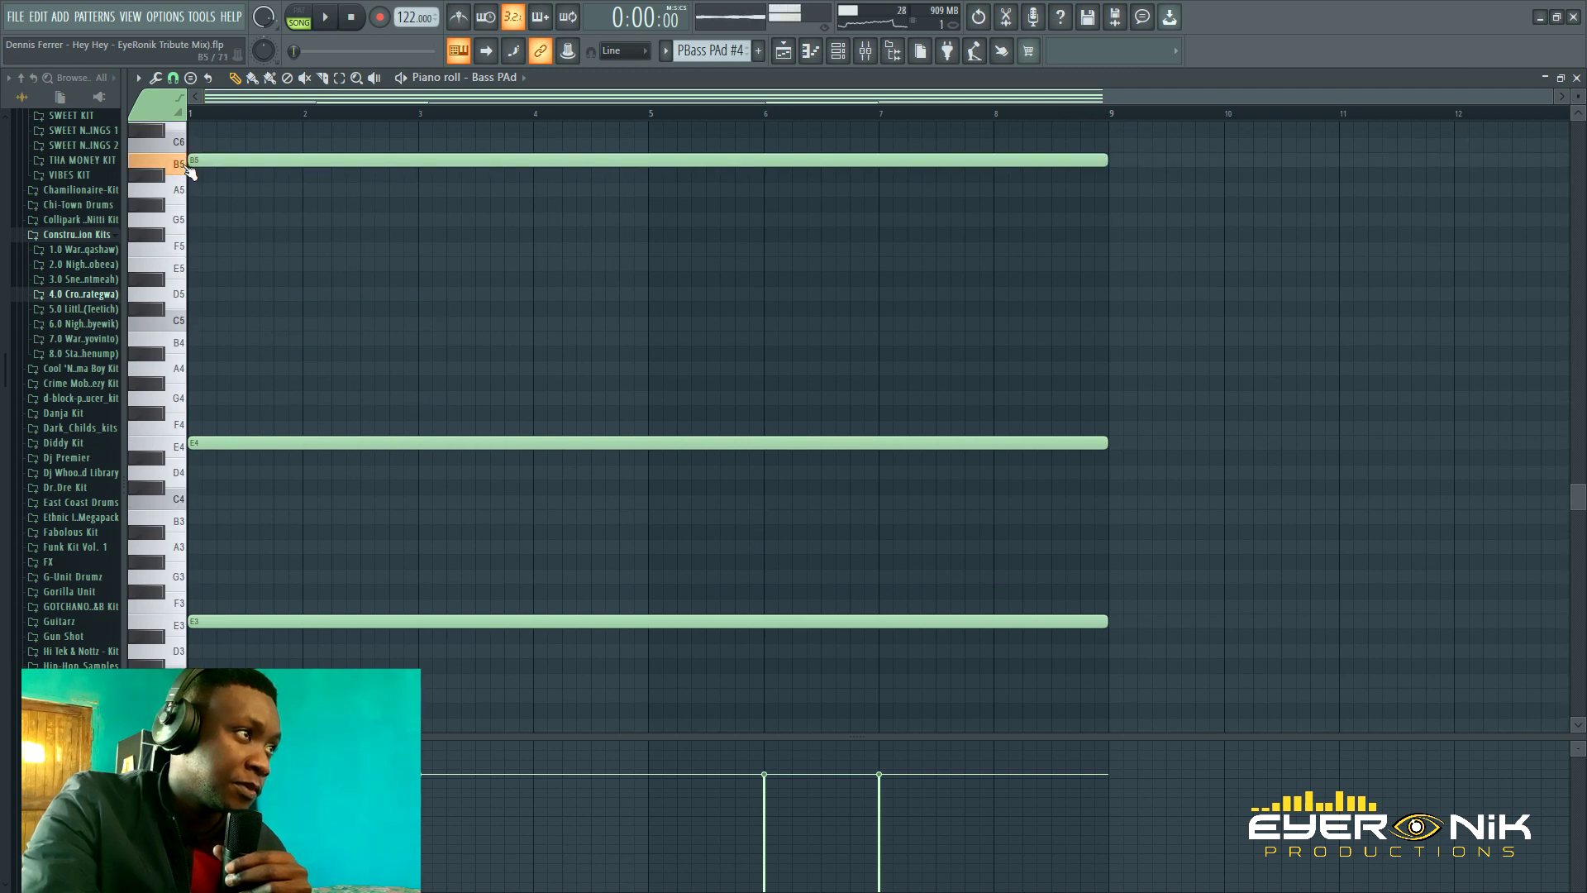
Play the PBass PAd #4 pattern in pattern mode while viewing its sustained and bass notes.
key(space)
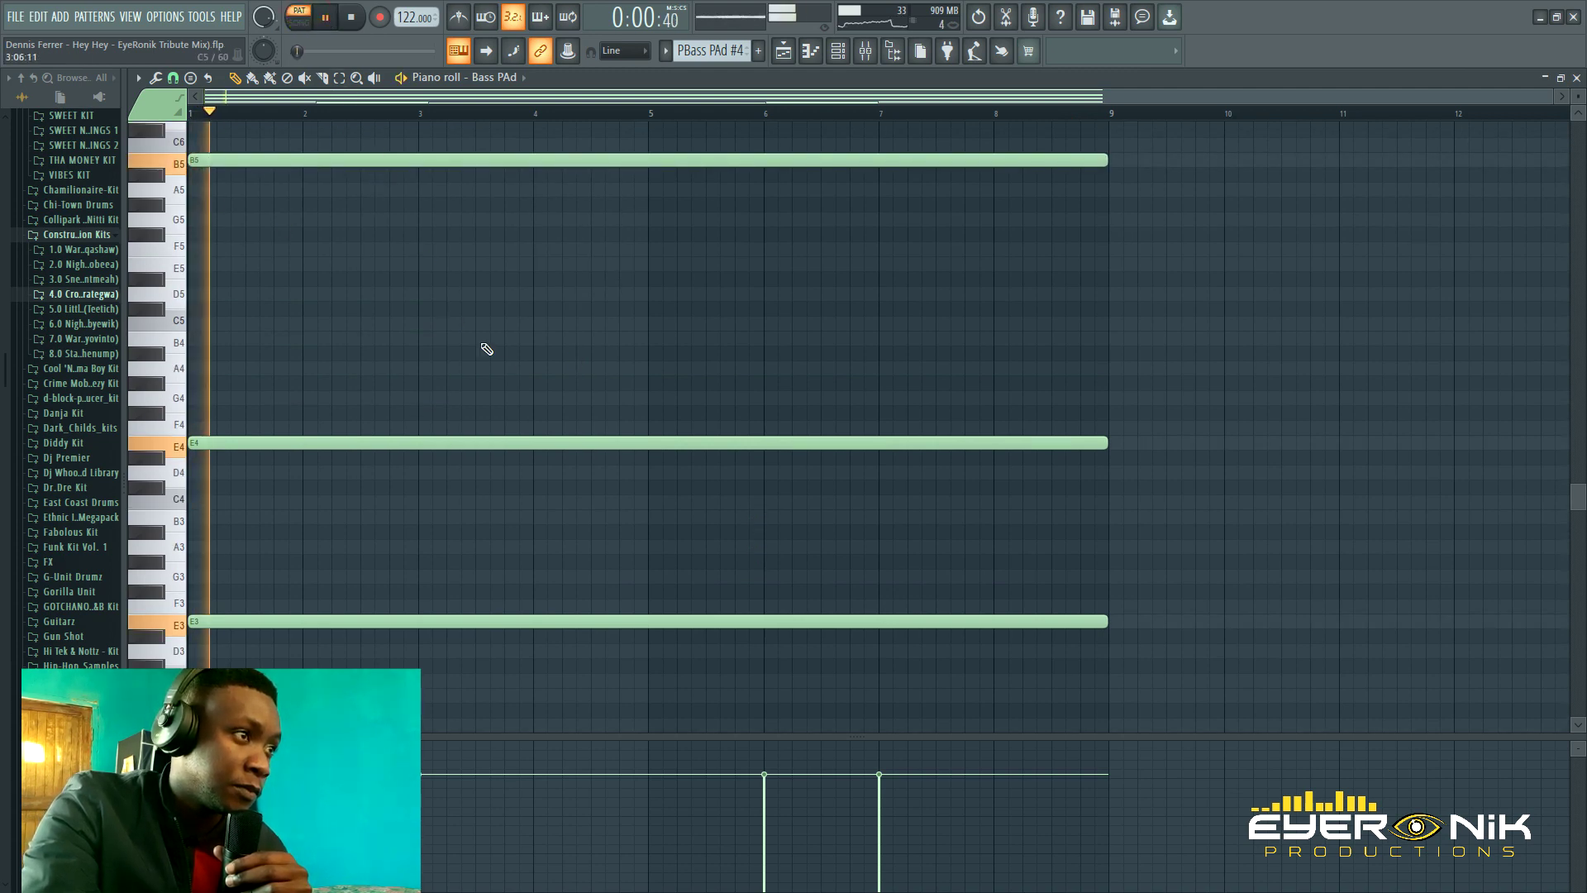
scroll(542, 454, down, 3)
scroll(540, 447, up, 2)
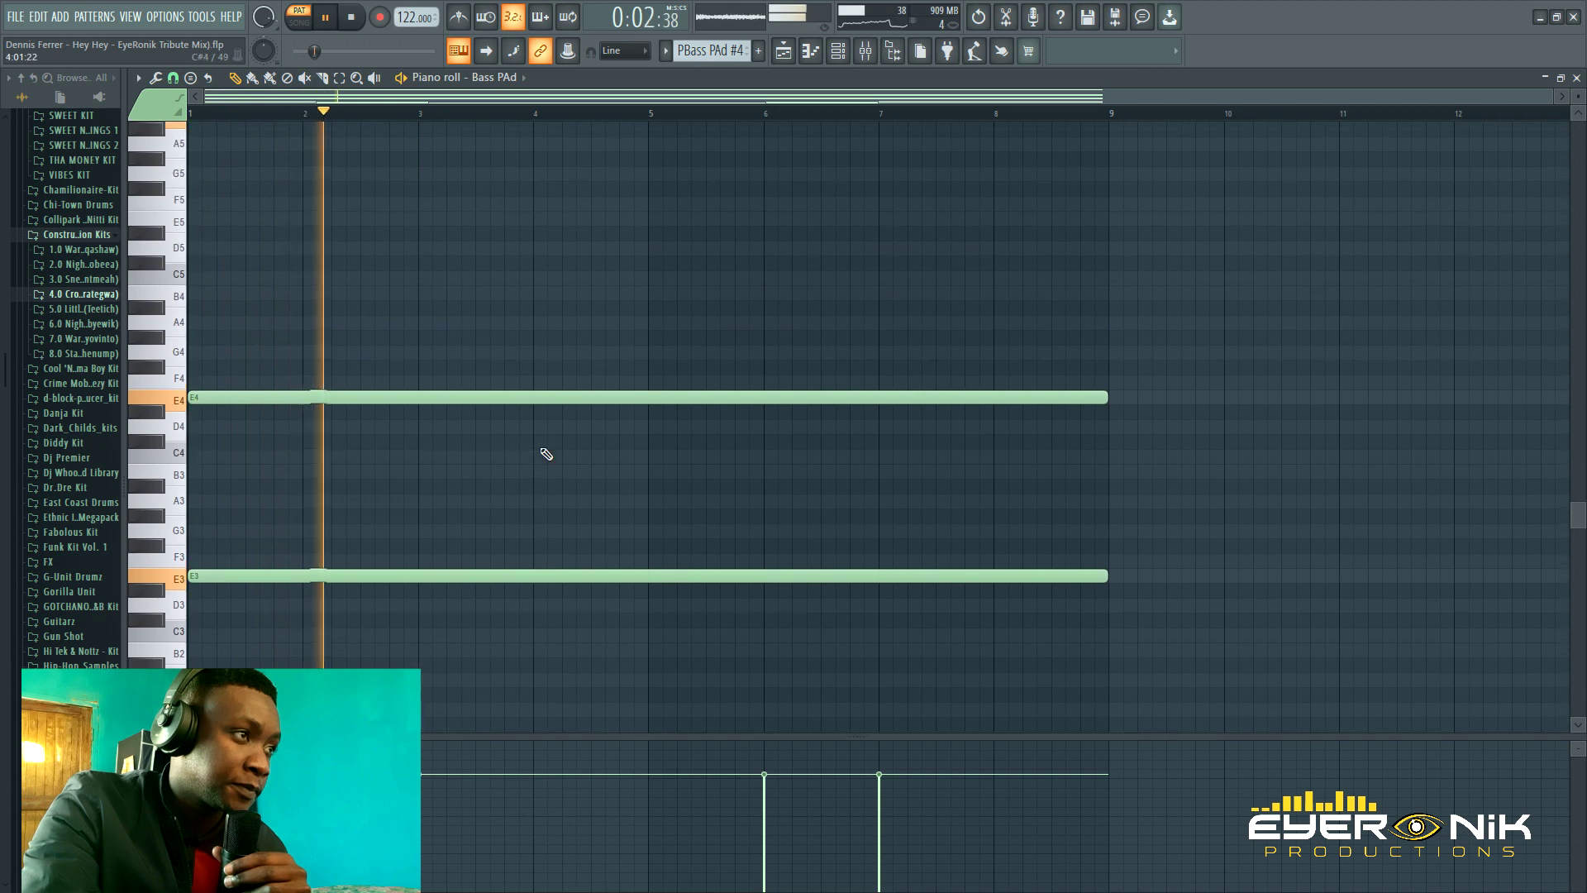
Stop the pattern, mute its sustained B5, E4 and E3 notes, and play the remaining bass notes alone.
click(352, 18)
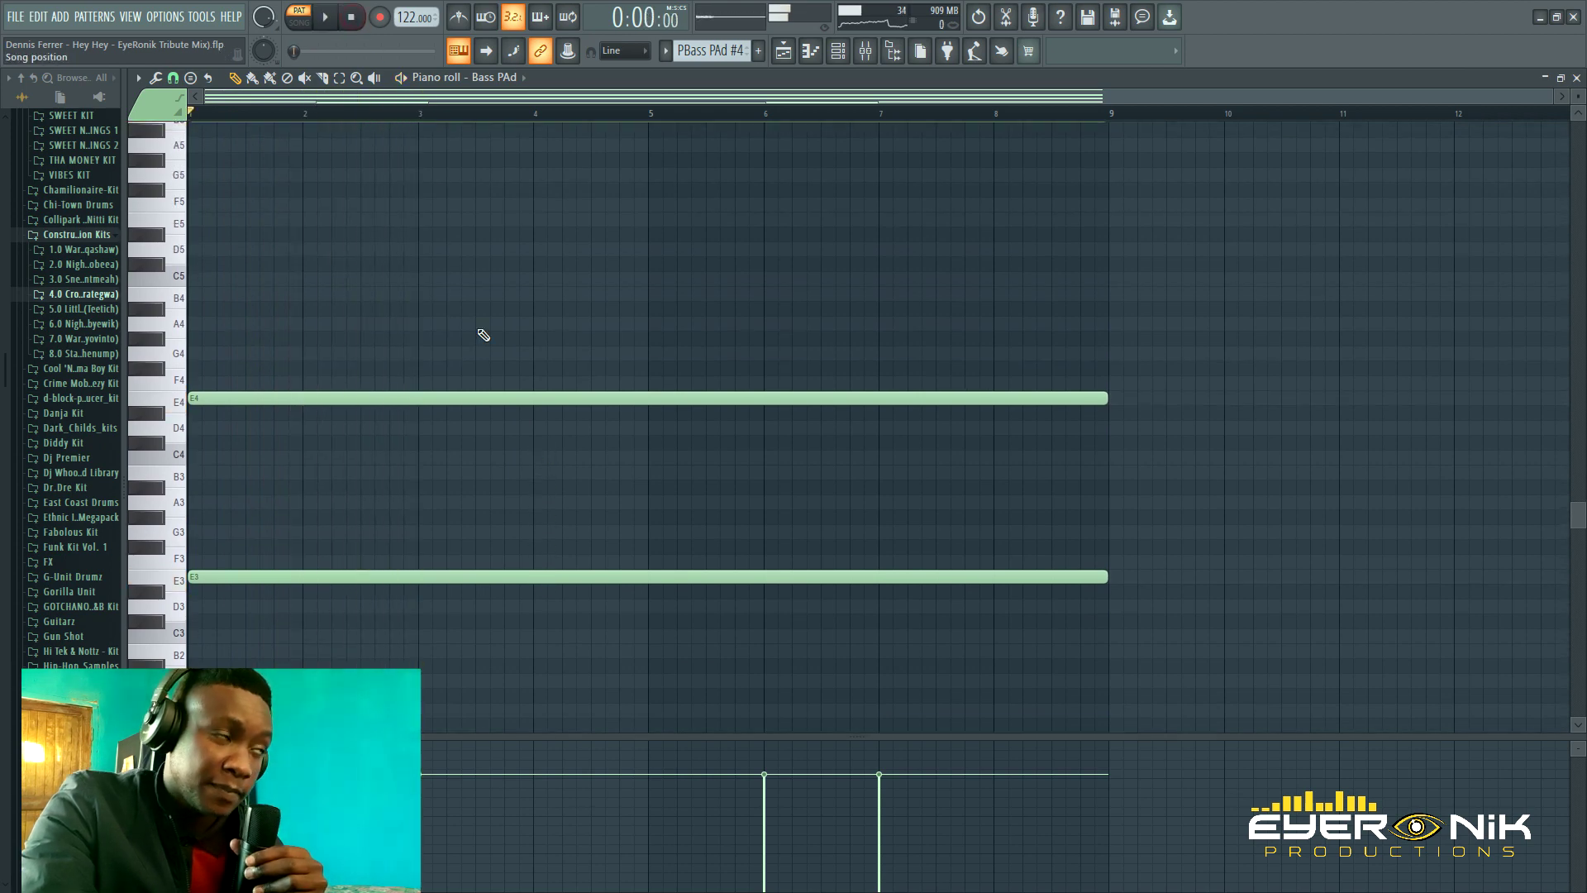
scroll(418, 344, up, 2)
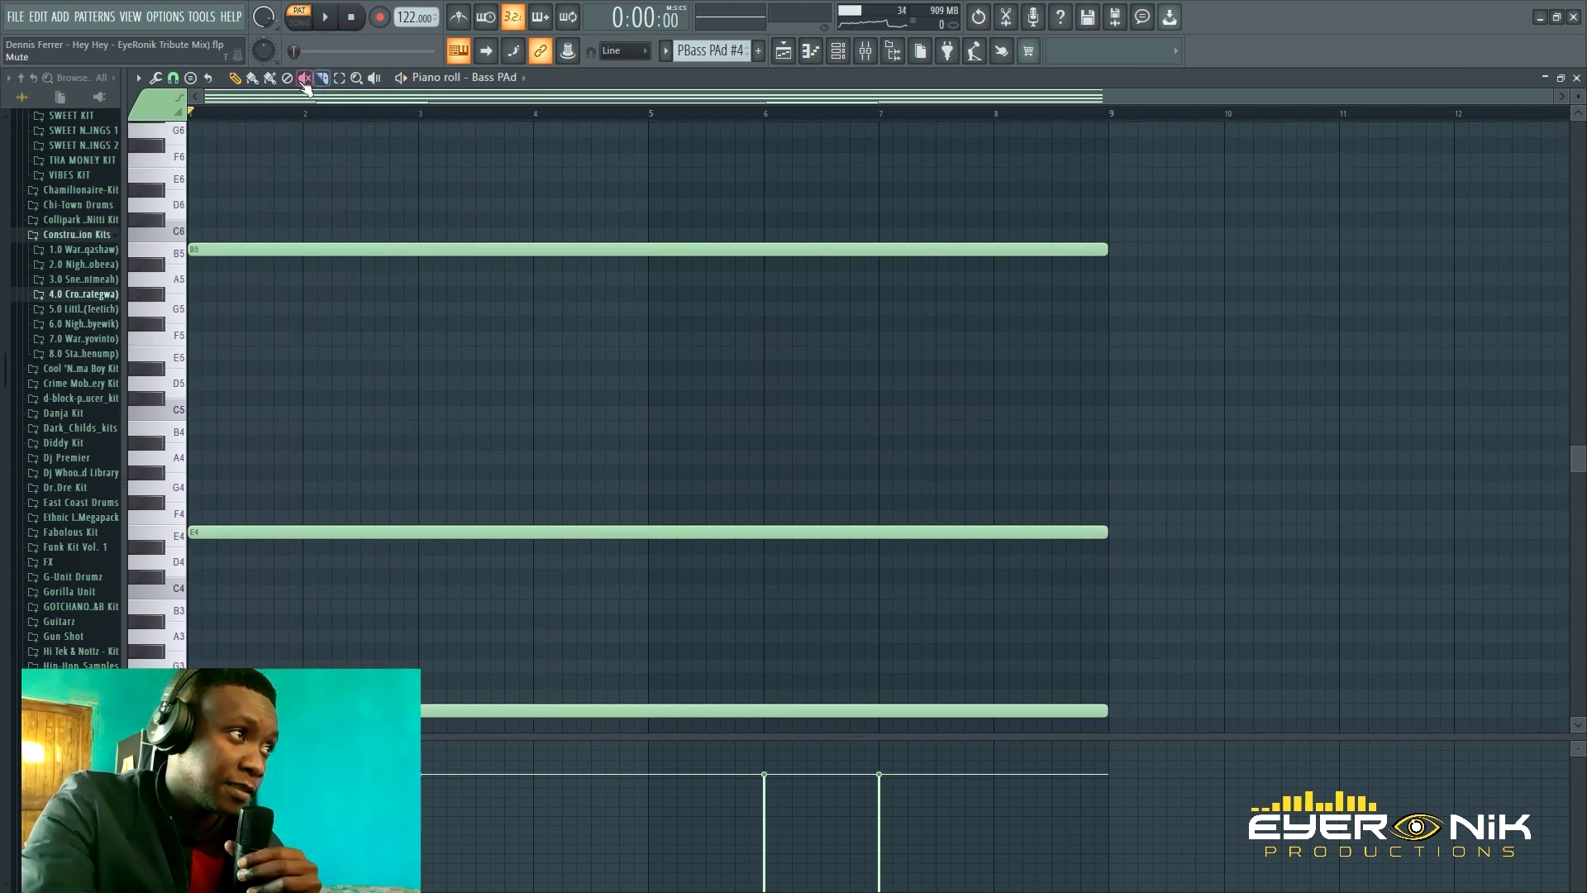
scroll(685, 413, down, 1)
mouse_move(709, 198)
mouse_down()
mouse_move(691, 638)
mouse_move(431, 144)
mouse_up()
click(334, 18)
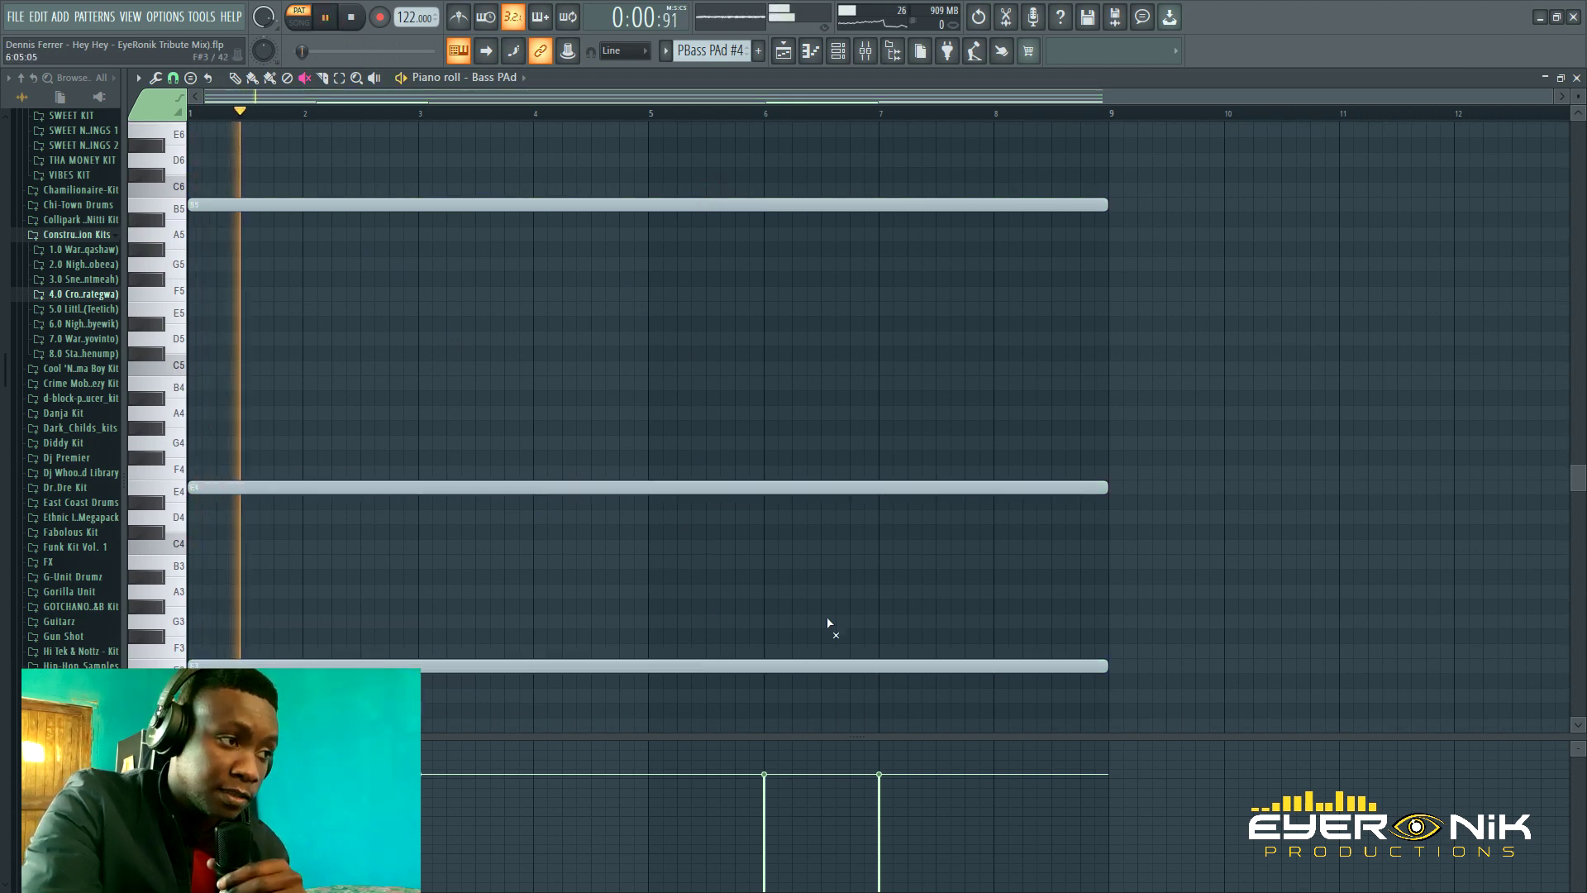
scroll(957, 570, down, 5)
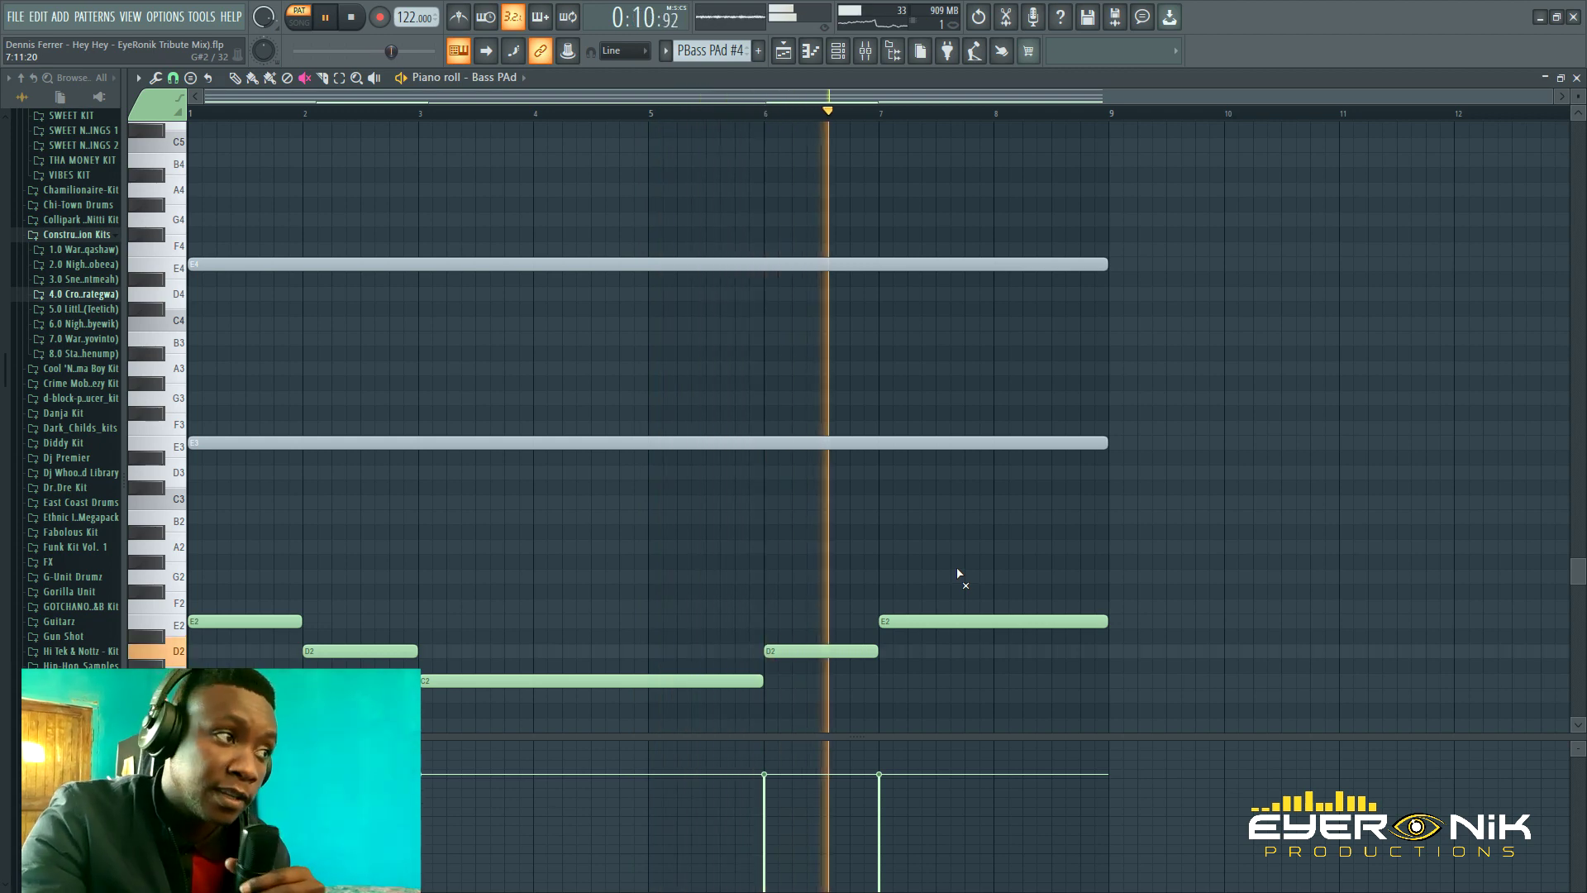
Unmute the E3, E4 and B5 sustained notes while the PBass PAd #4 pattern keeps playing.
click(589, 447)
click(595, 266)
scroll(1265, 631, up, 2)
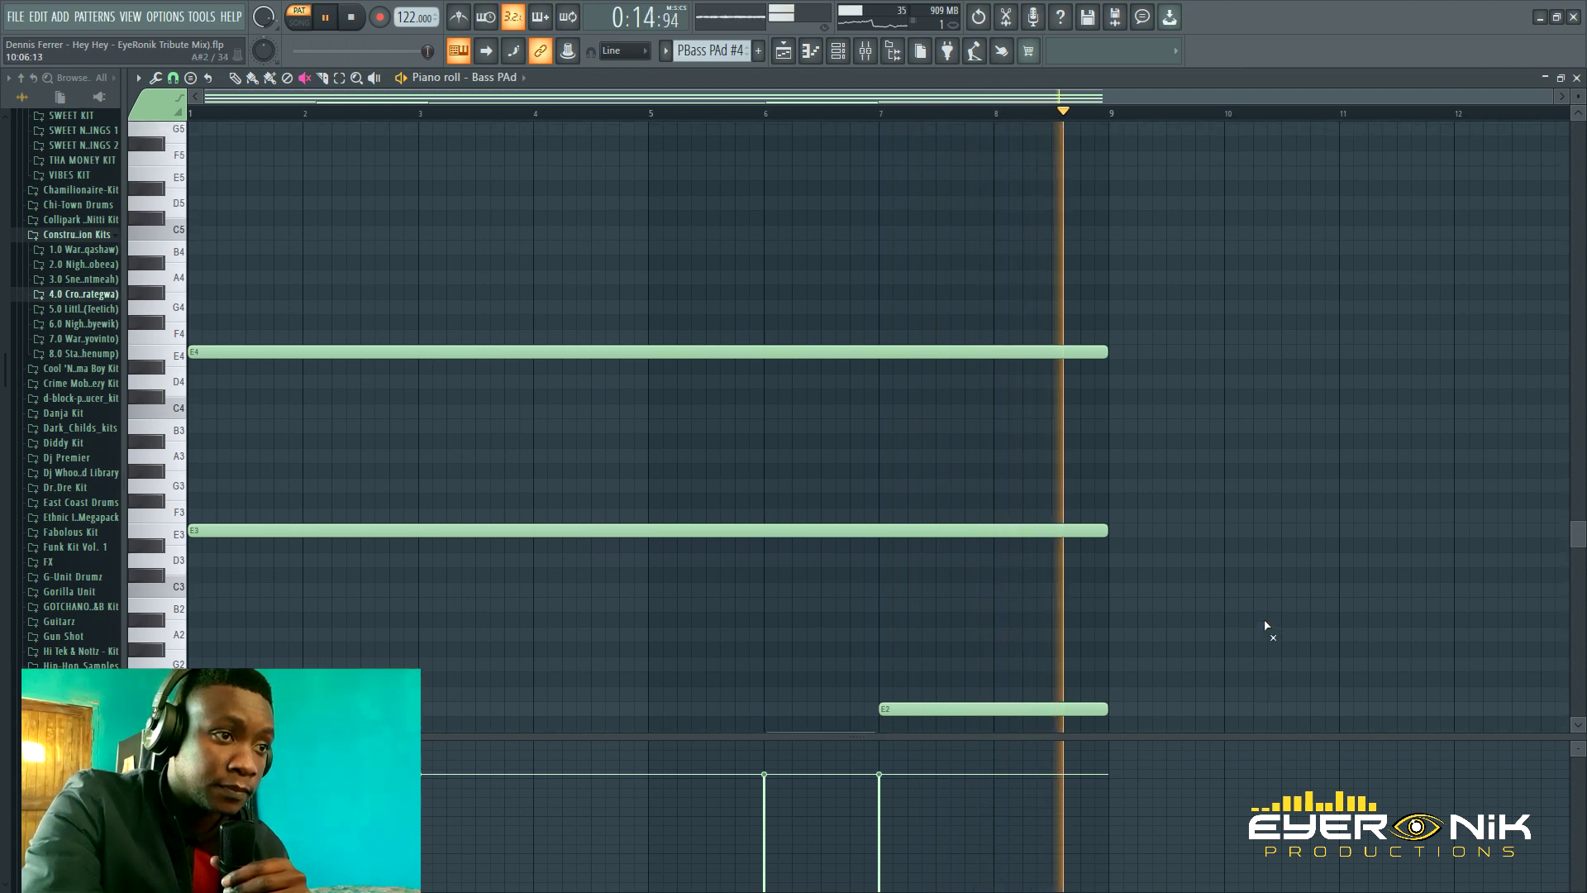
scroll(1232, 637, down, 3)
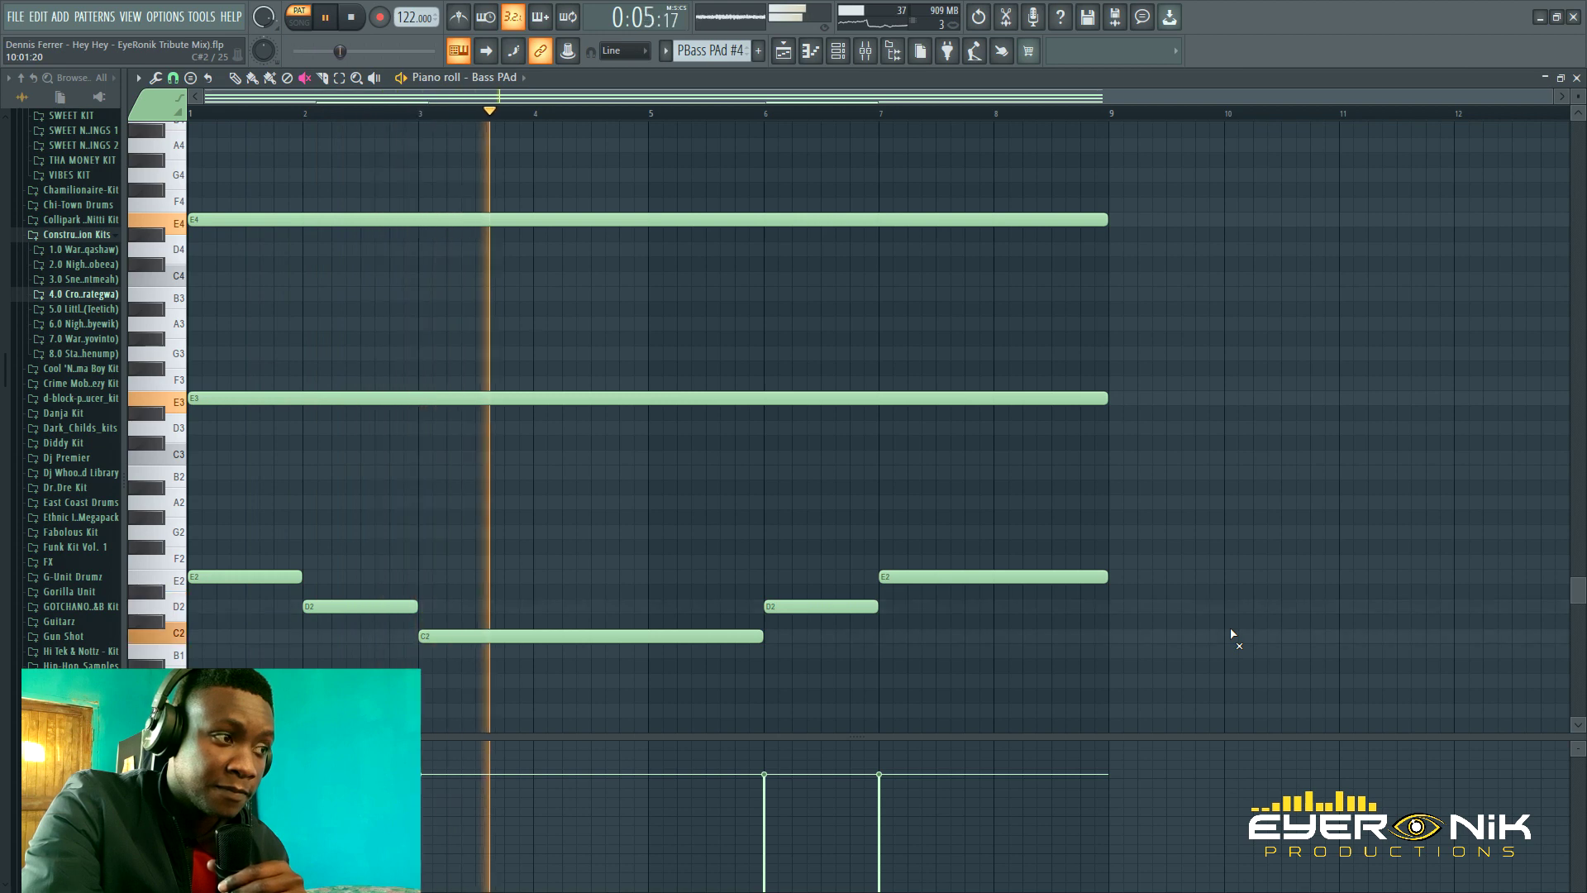
scroll(1206, 634, up, 3)
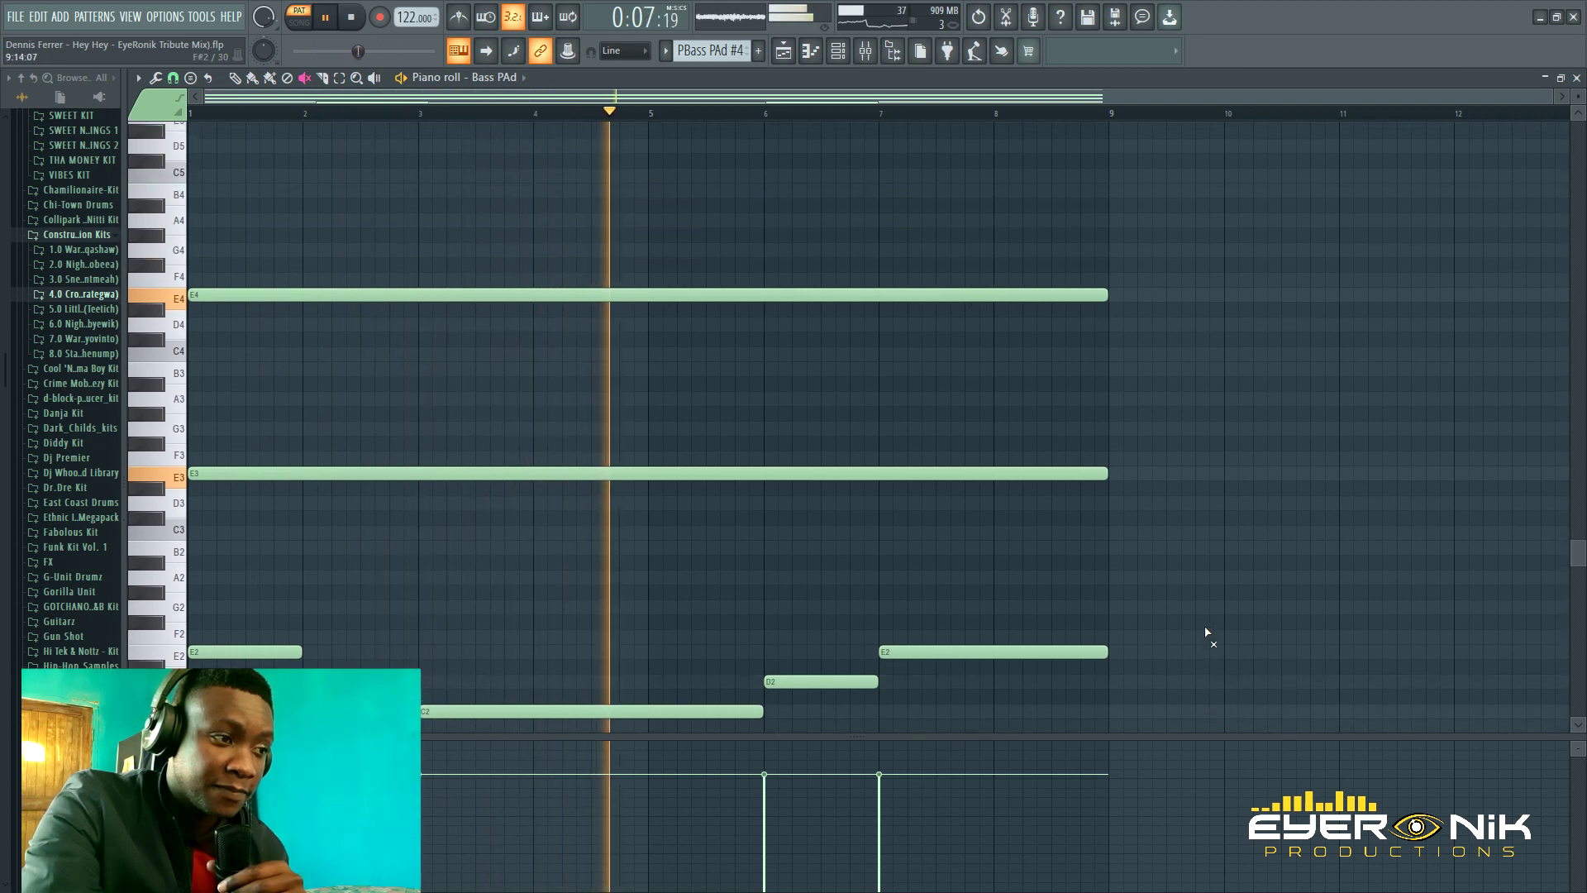
scroll(1207, 634, up, 7)
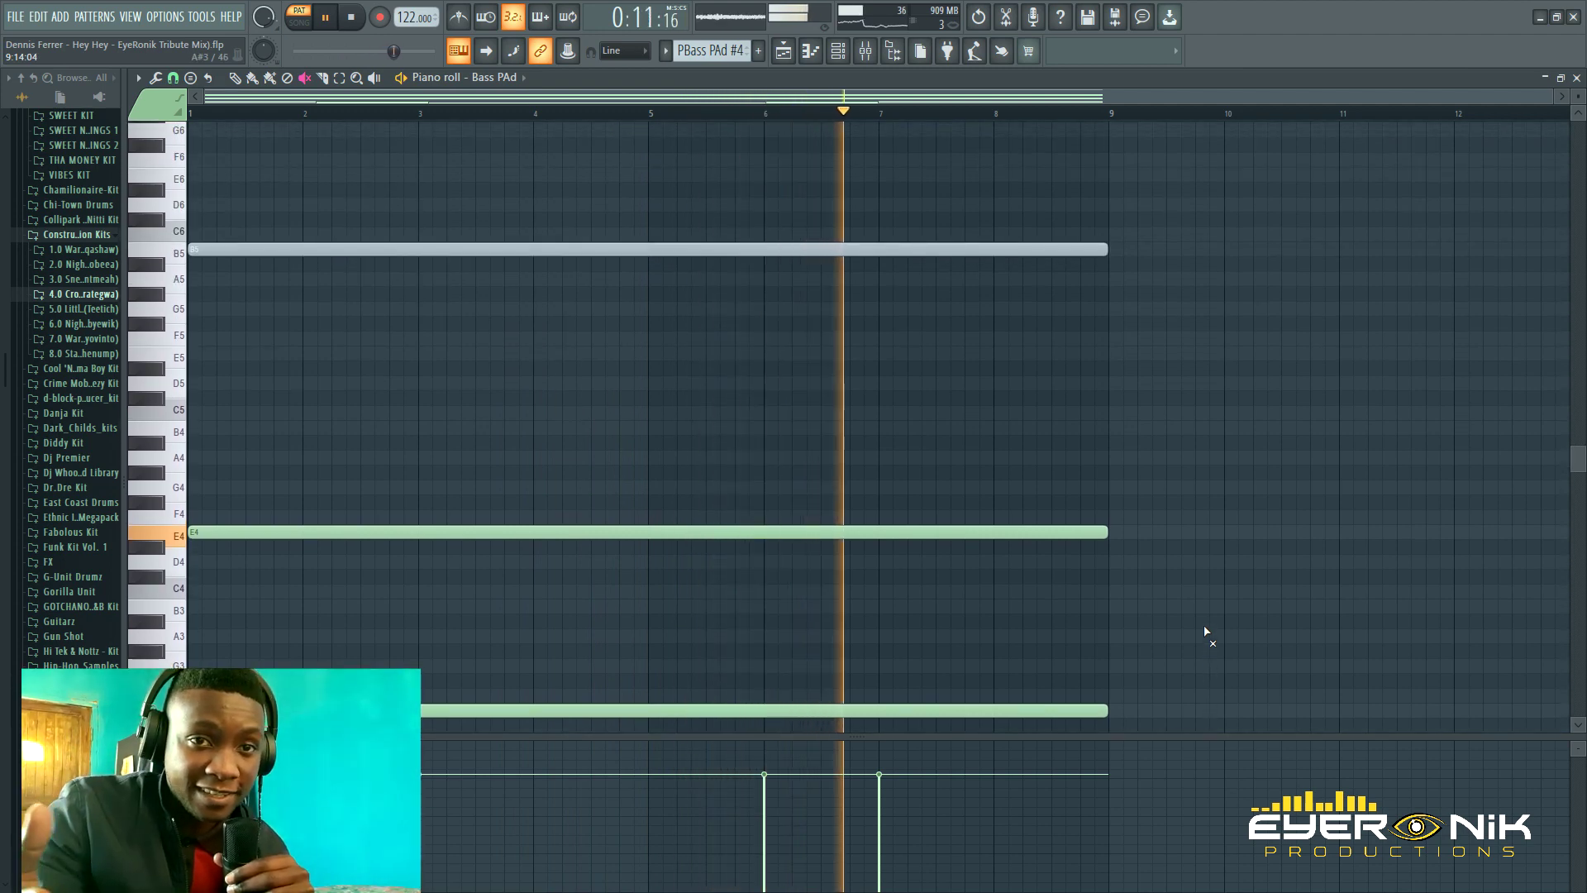
click(501, 250)
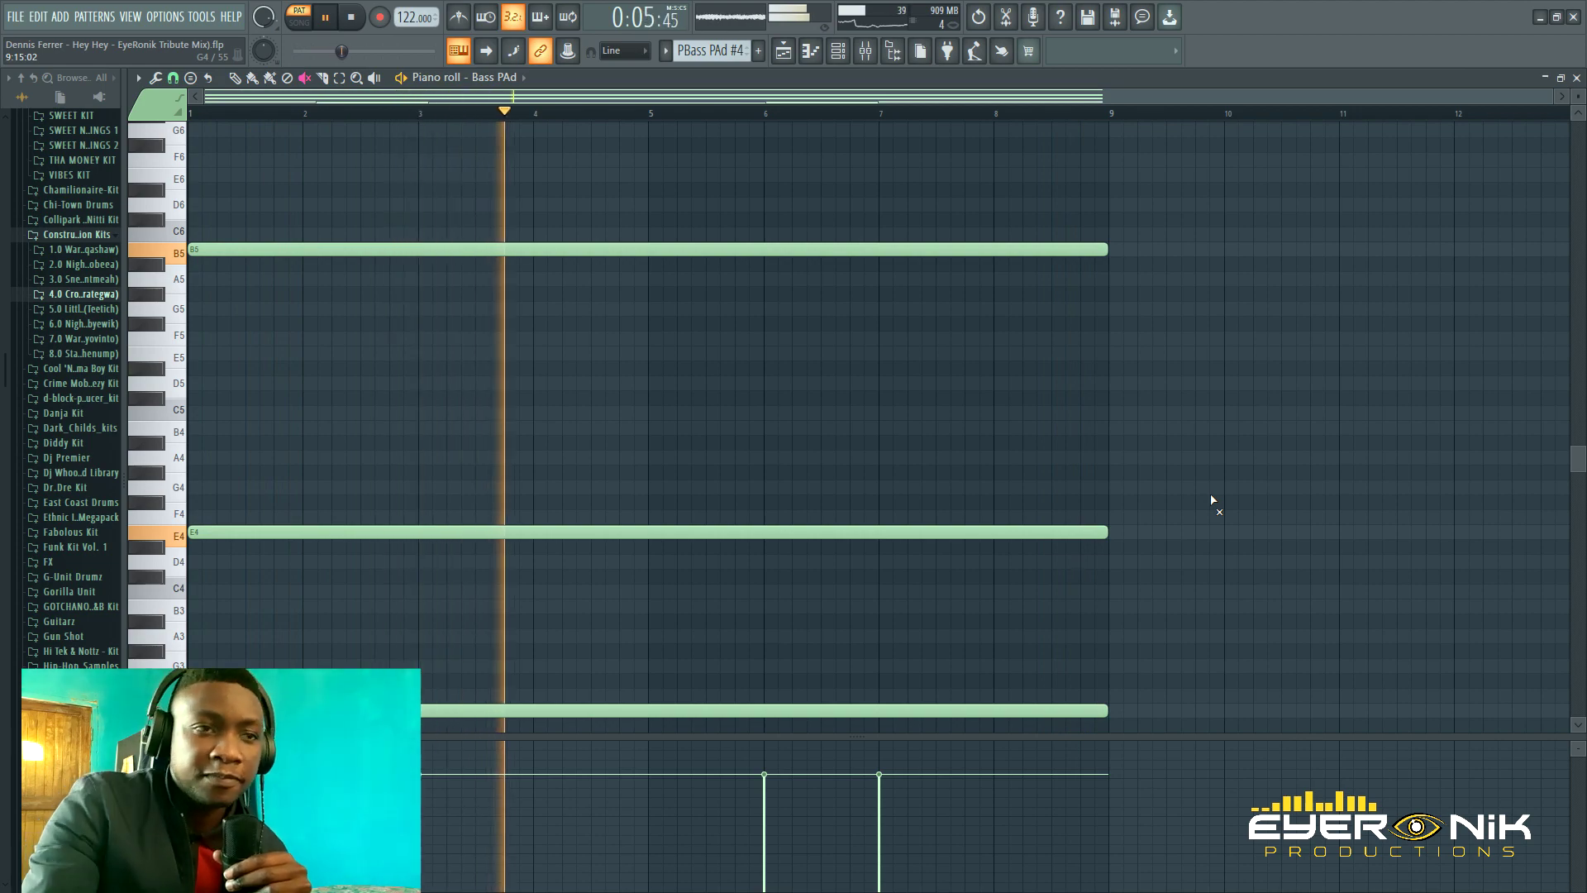
Return to the playlist arrangement, look over the sections after bar 93, and stop the pattern playback.
click(787, 53)
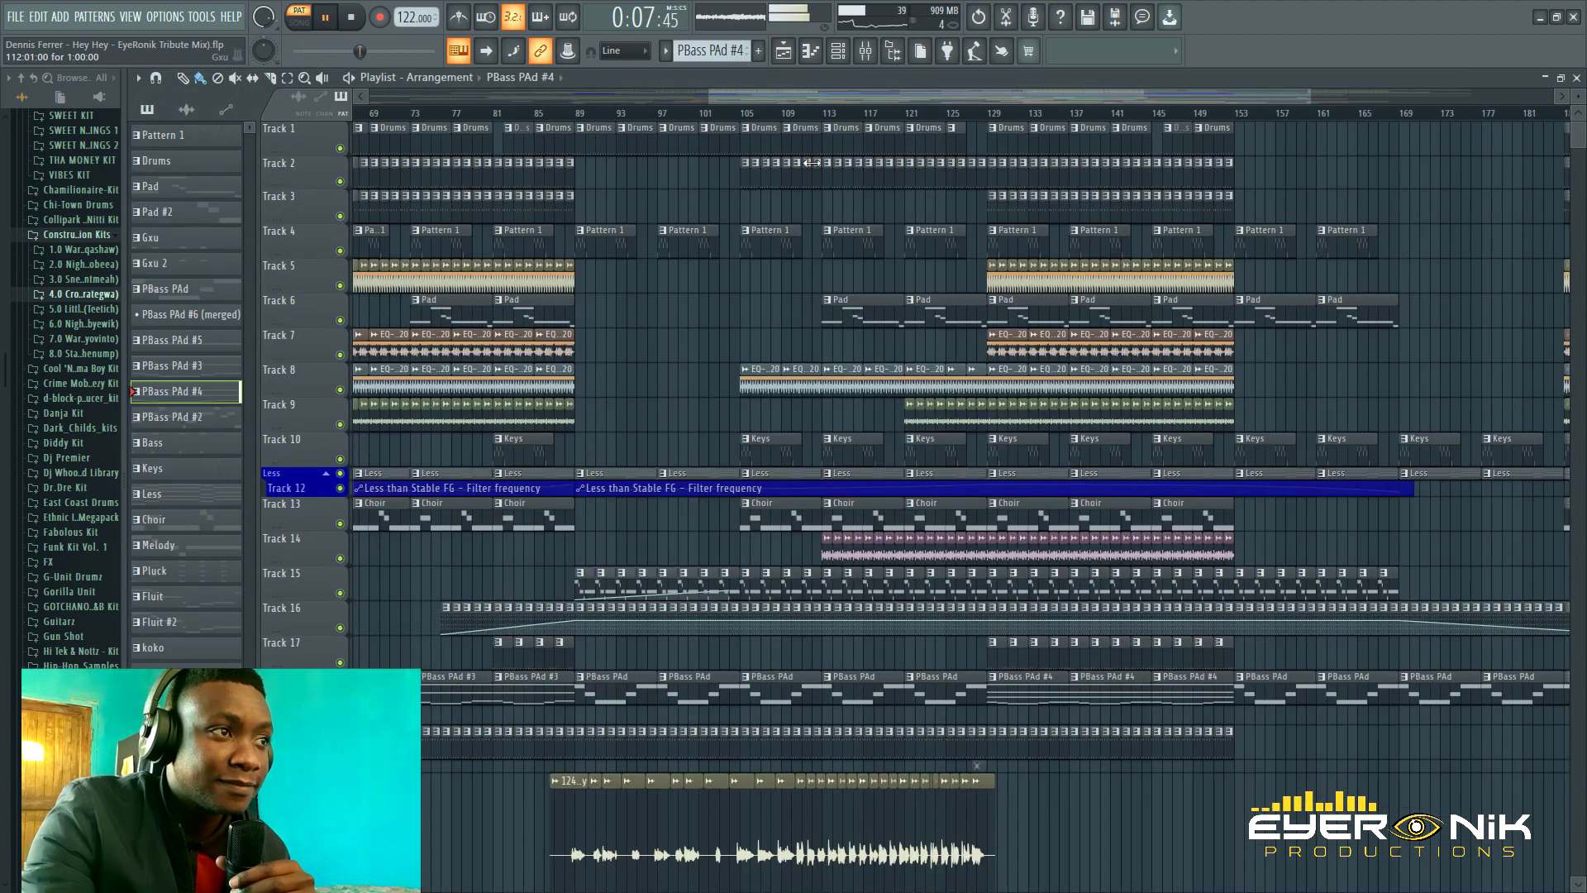
drag(807, 97, 976, 96)
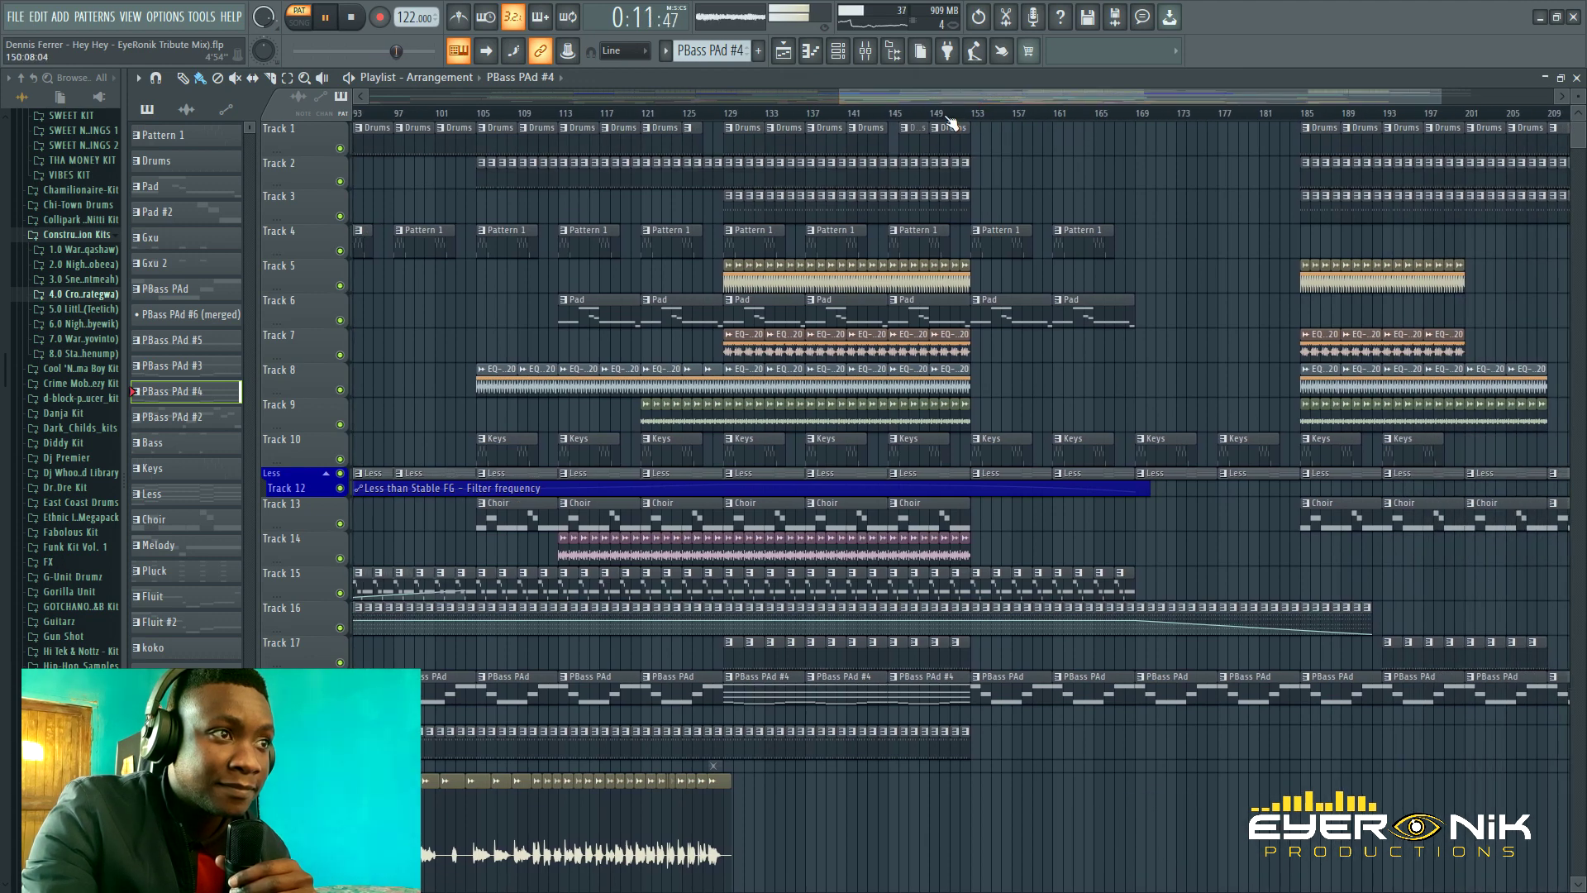
scroll(948, 119, down, 2)
scroll(948, 119, down, 2)
scroll(847, 247, down, 3)
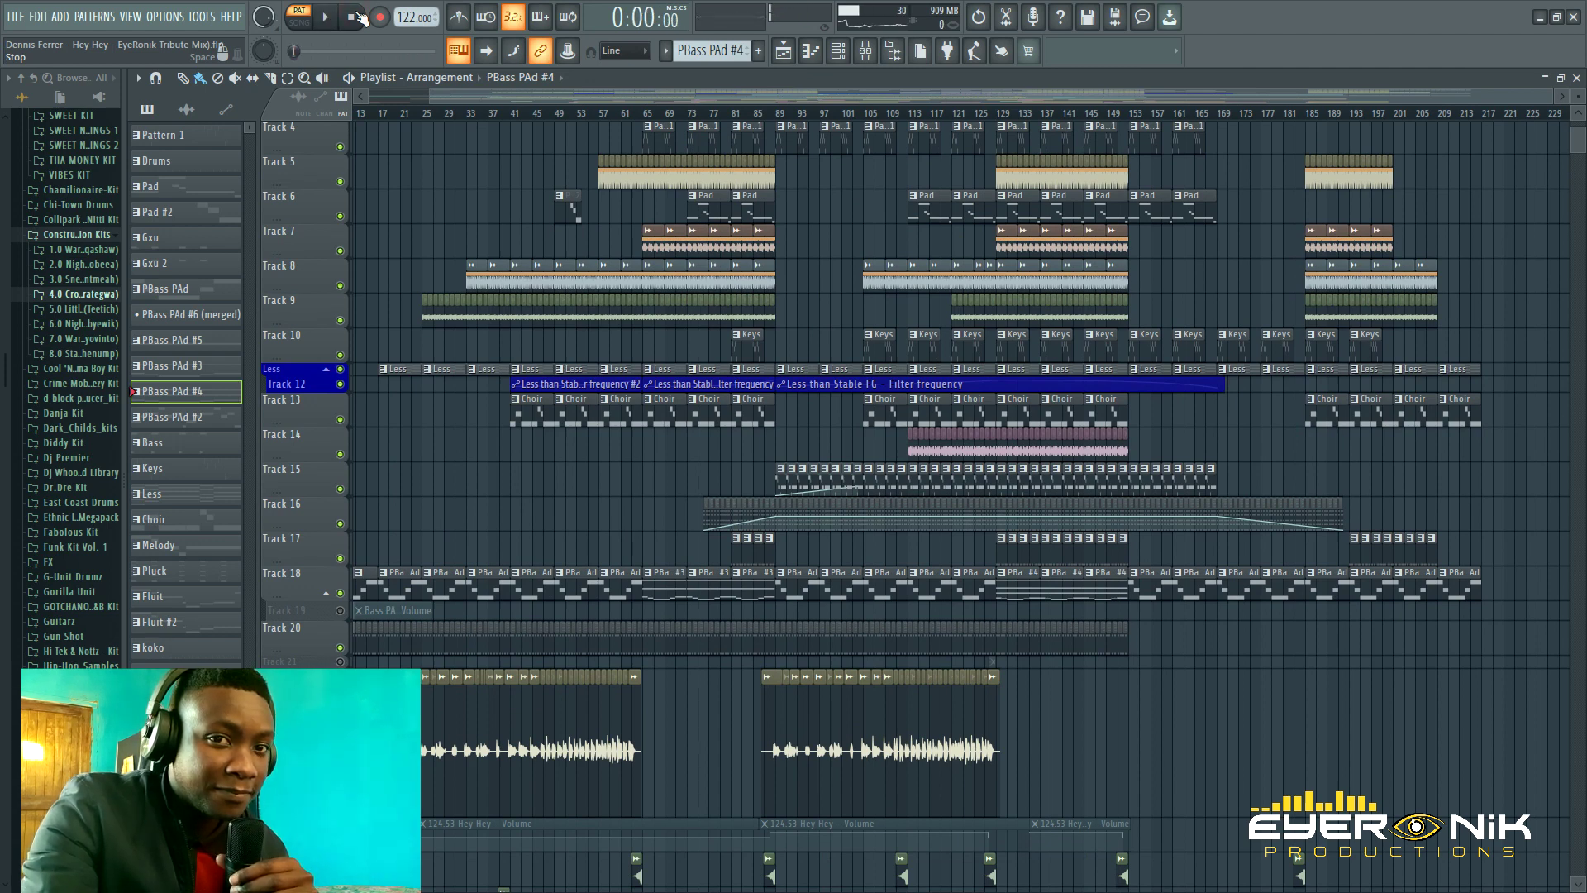
Play the arrangement in song mode from bar 153, look over the active tracks, and stop playback.
drag(607, 95, 843, 95)
scroll(843, 255, up, 3)
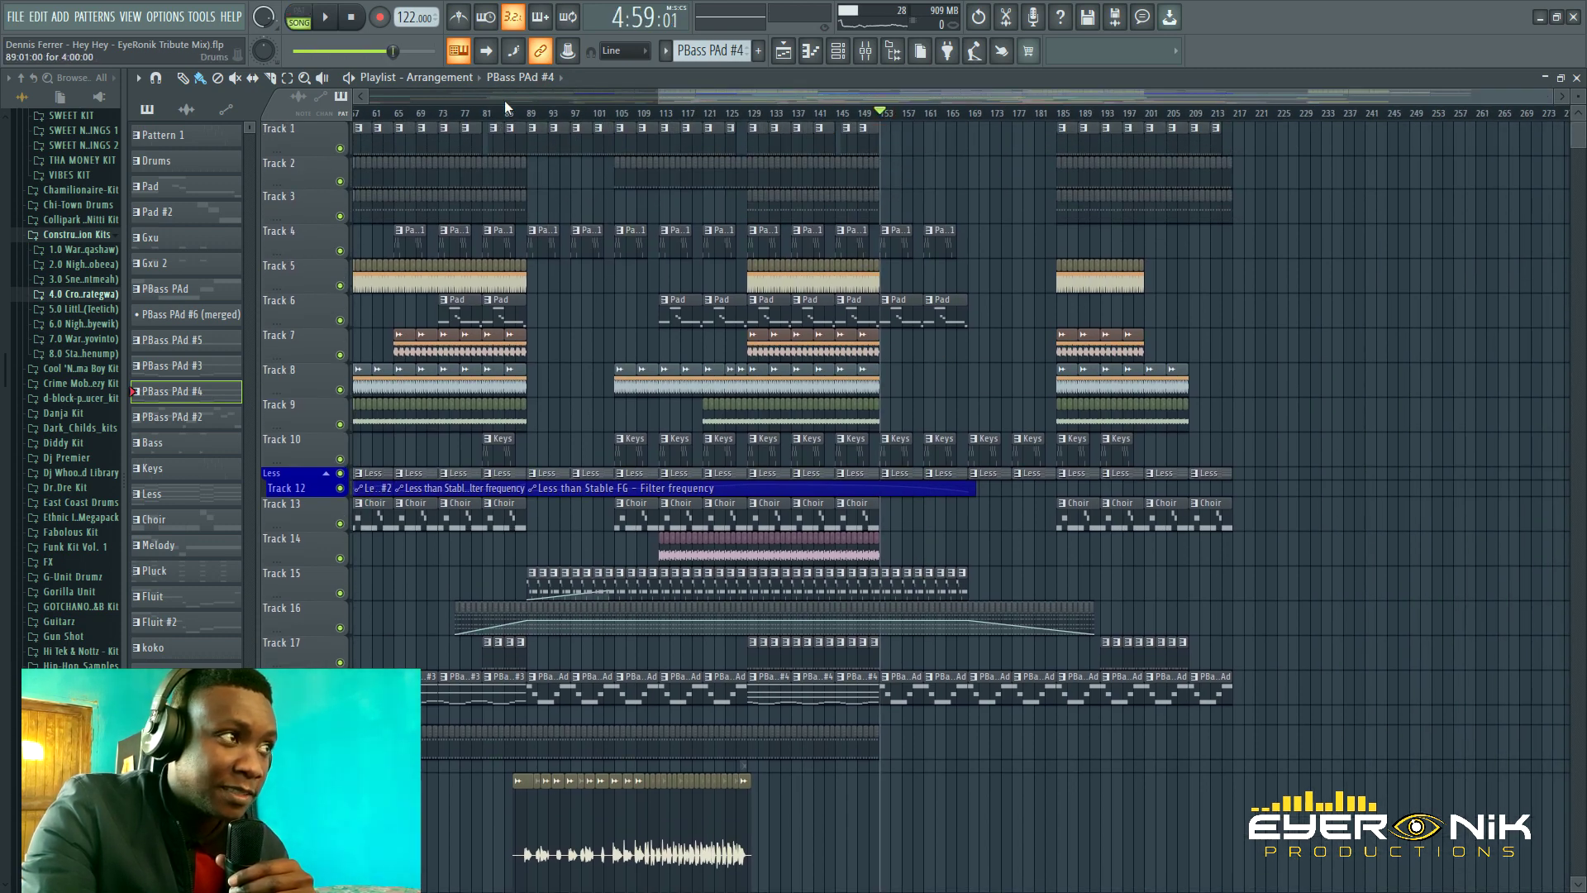
key(space)
scroll(668, 390, down, 9)
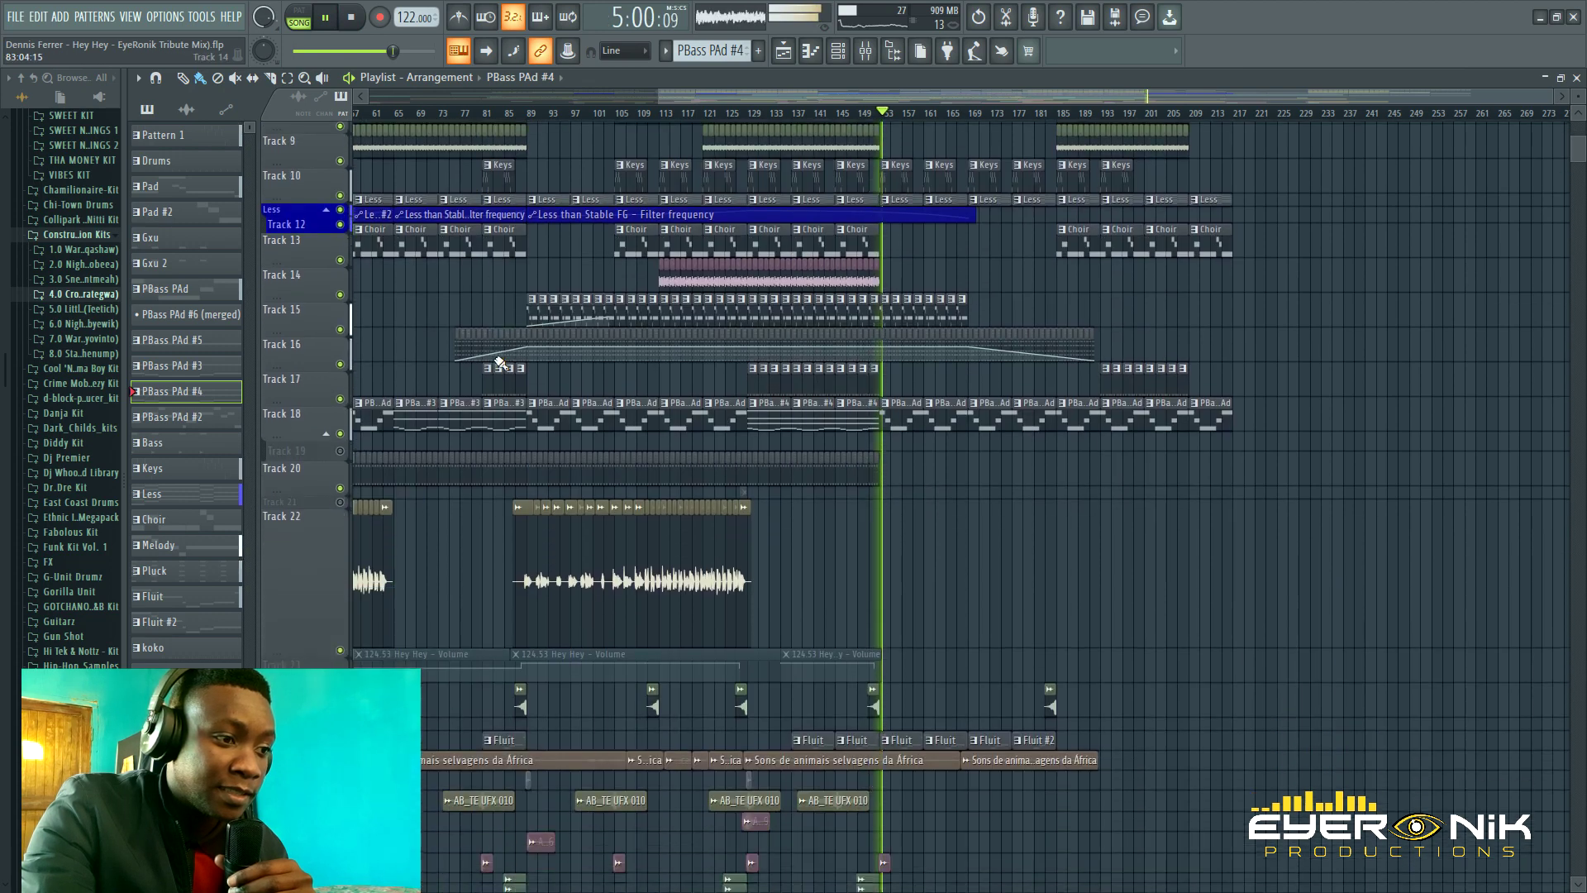
scroll(668, 390, up, 3)
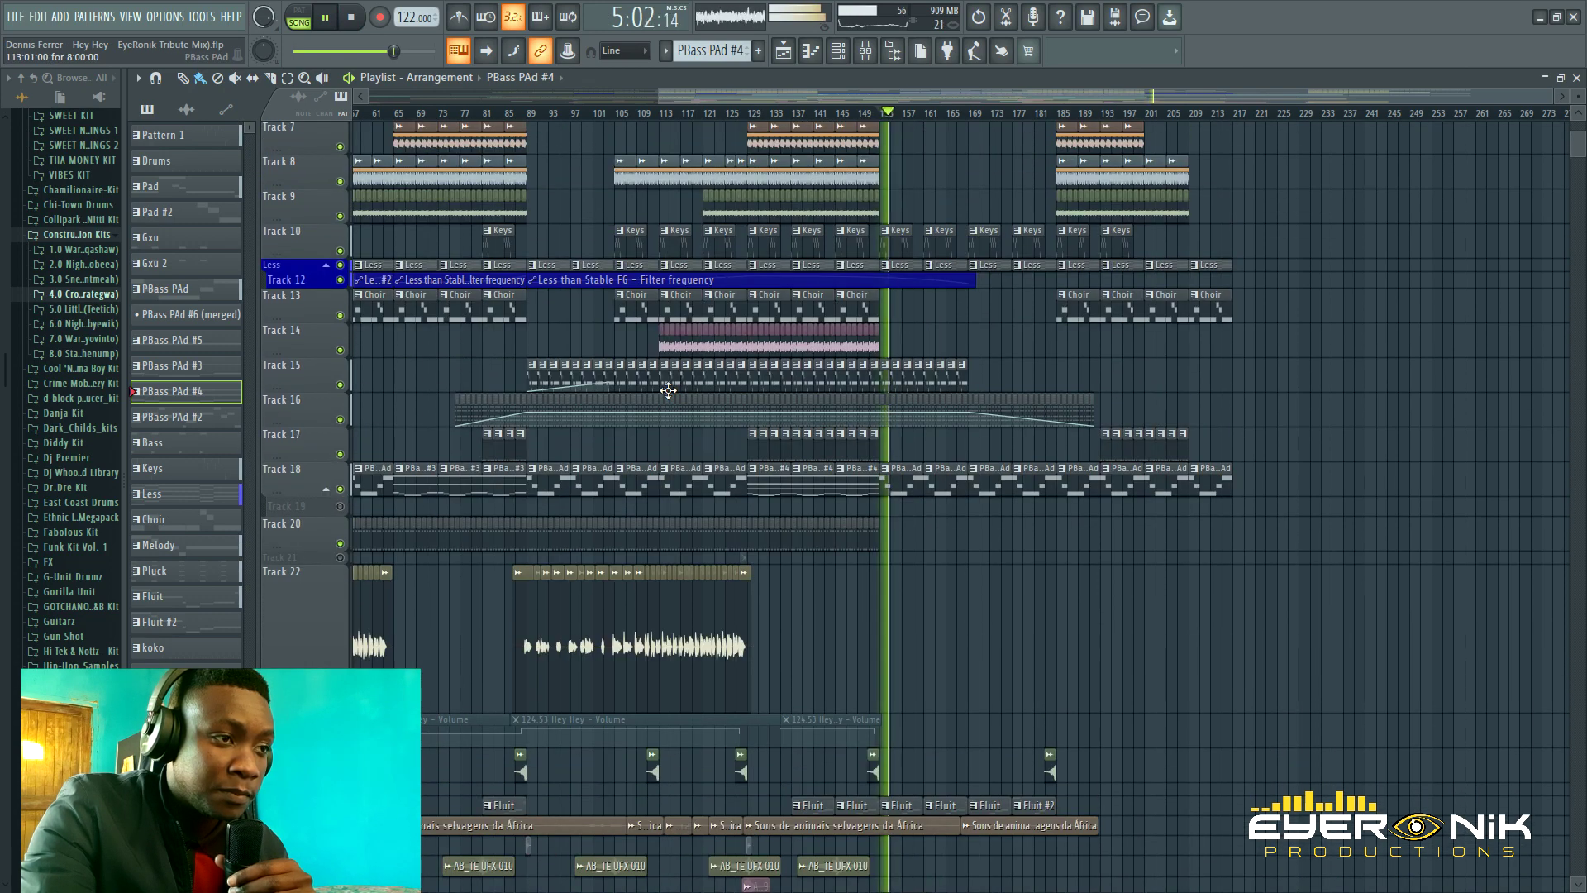
click(354, 19)
click(354, 18)
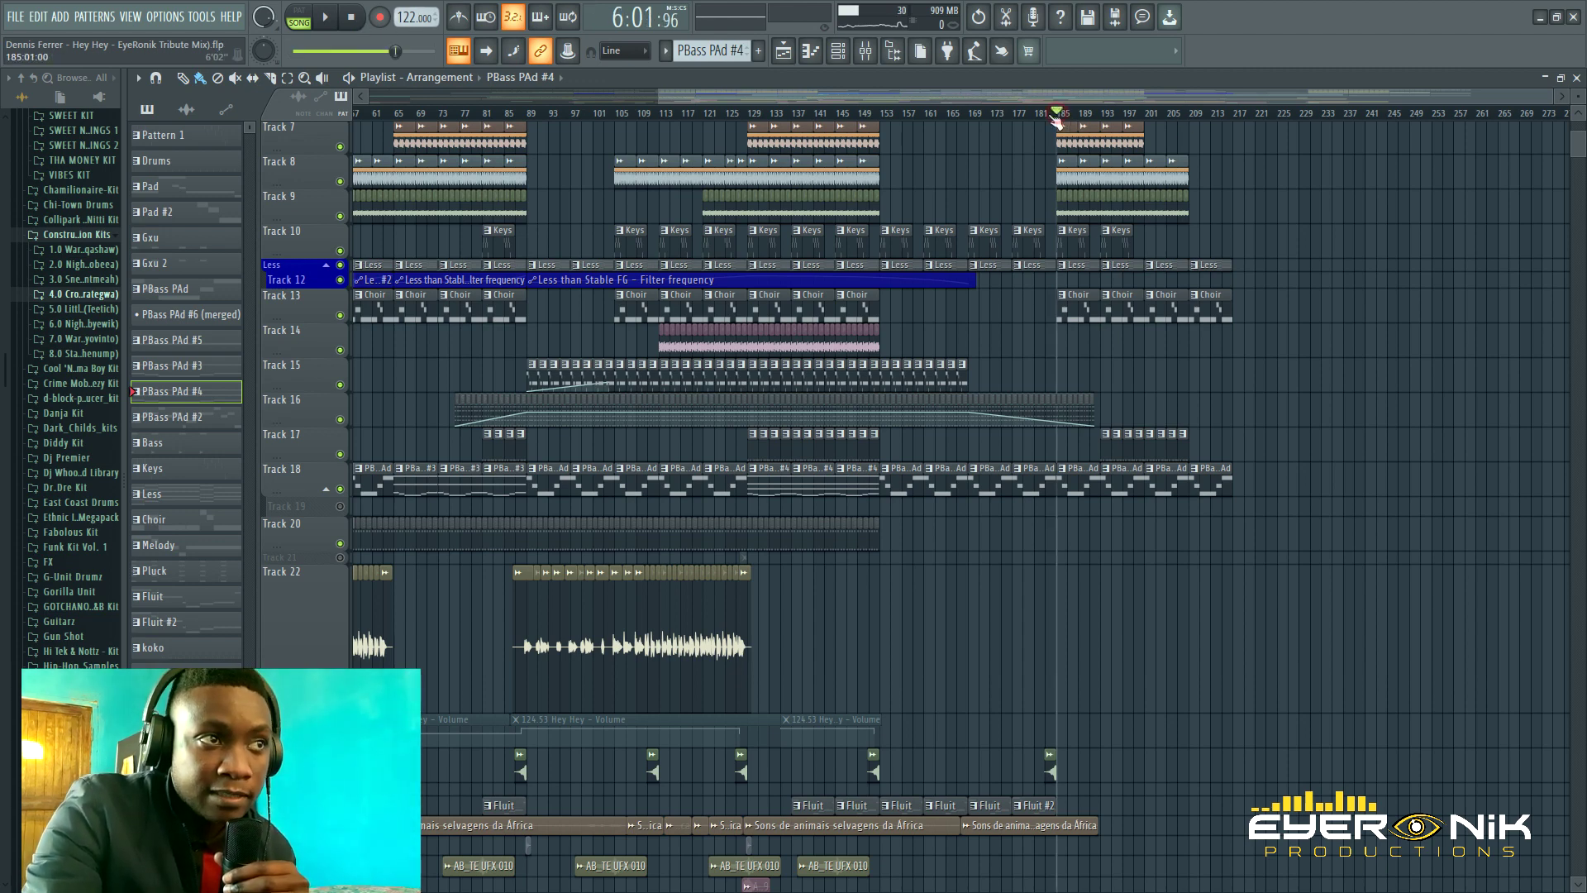
Play the final section of the song from bar 185, and stop it after a few bars.
click(325, 16)
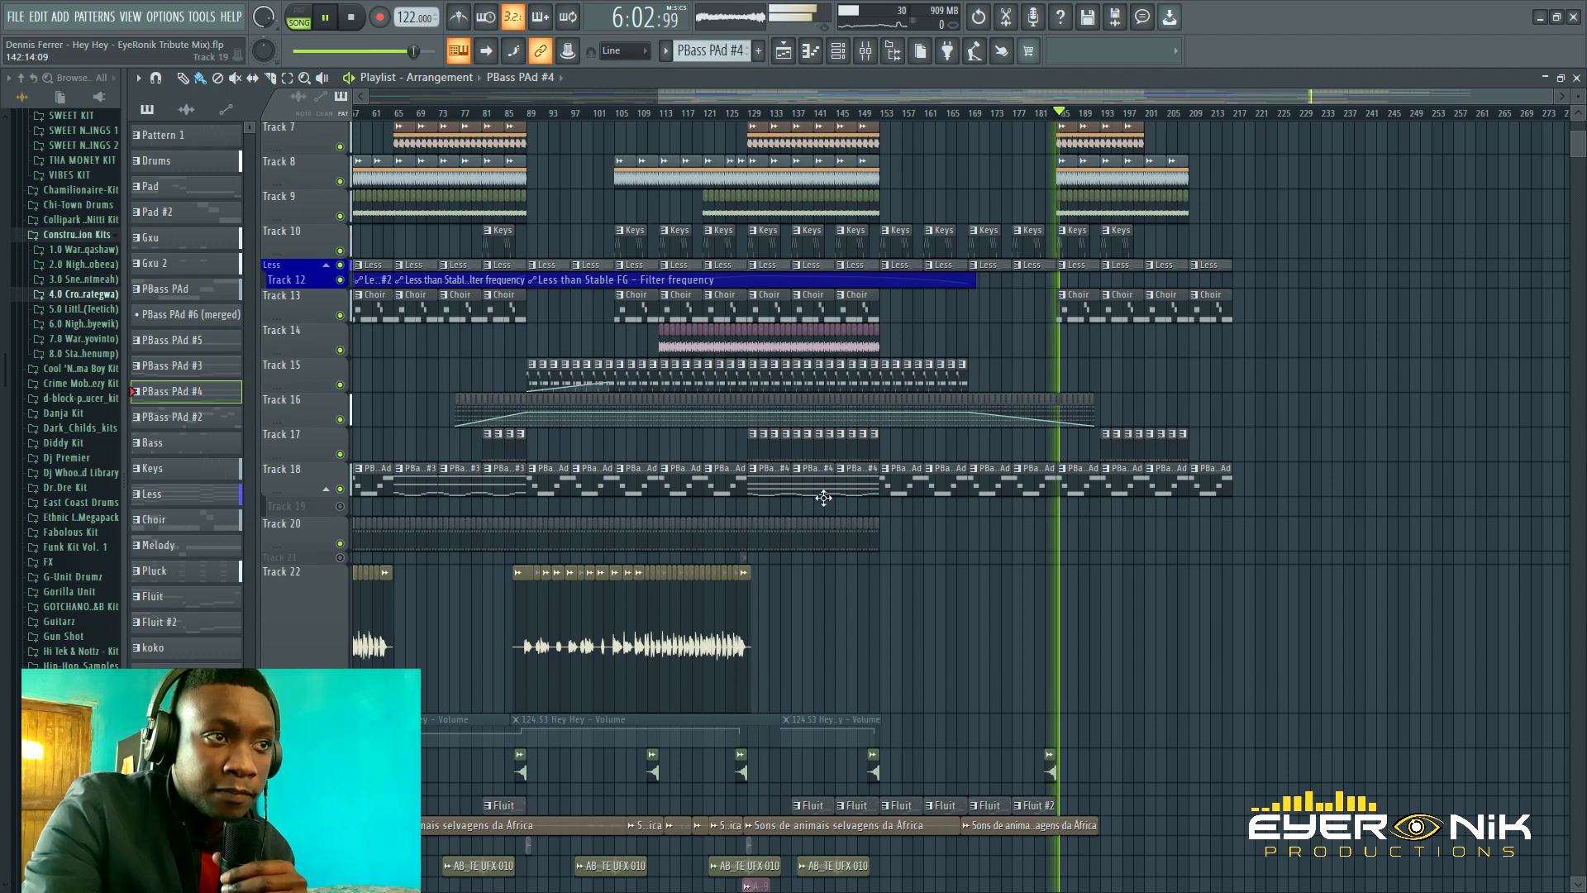
scroll(823, 497, up, 4)
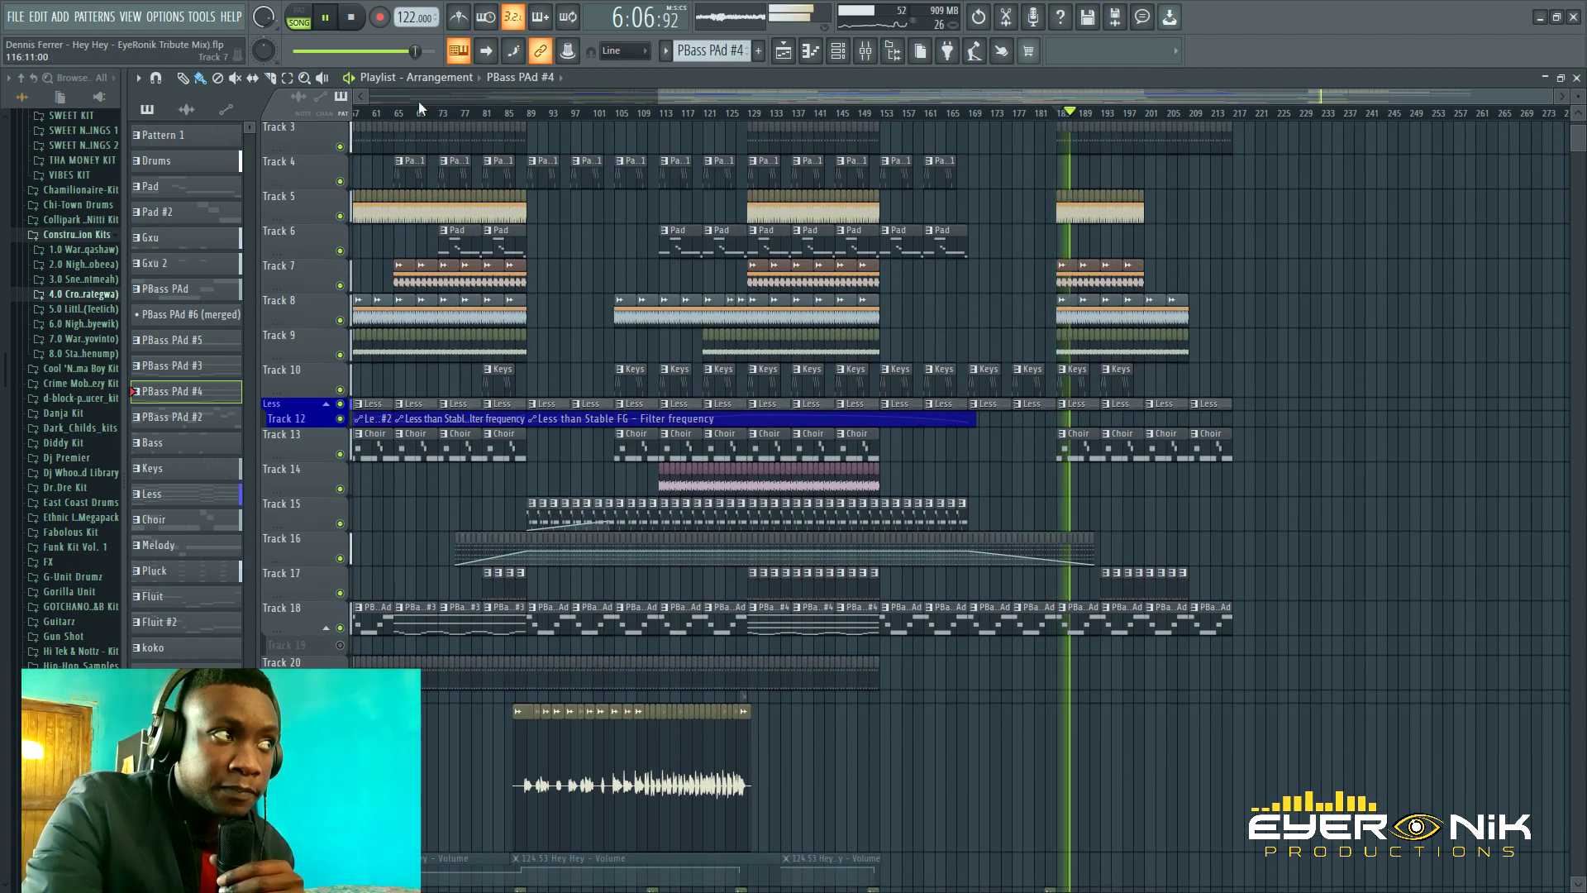
click(350, 18)
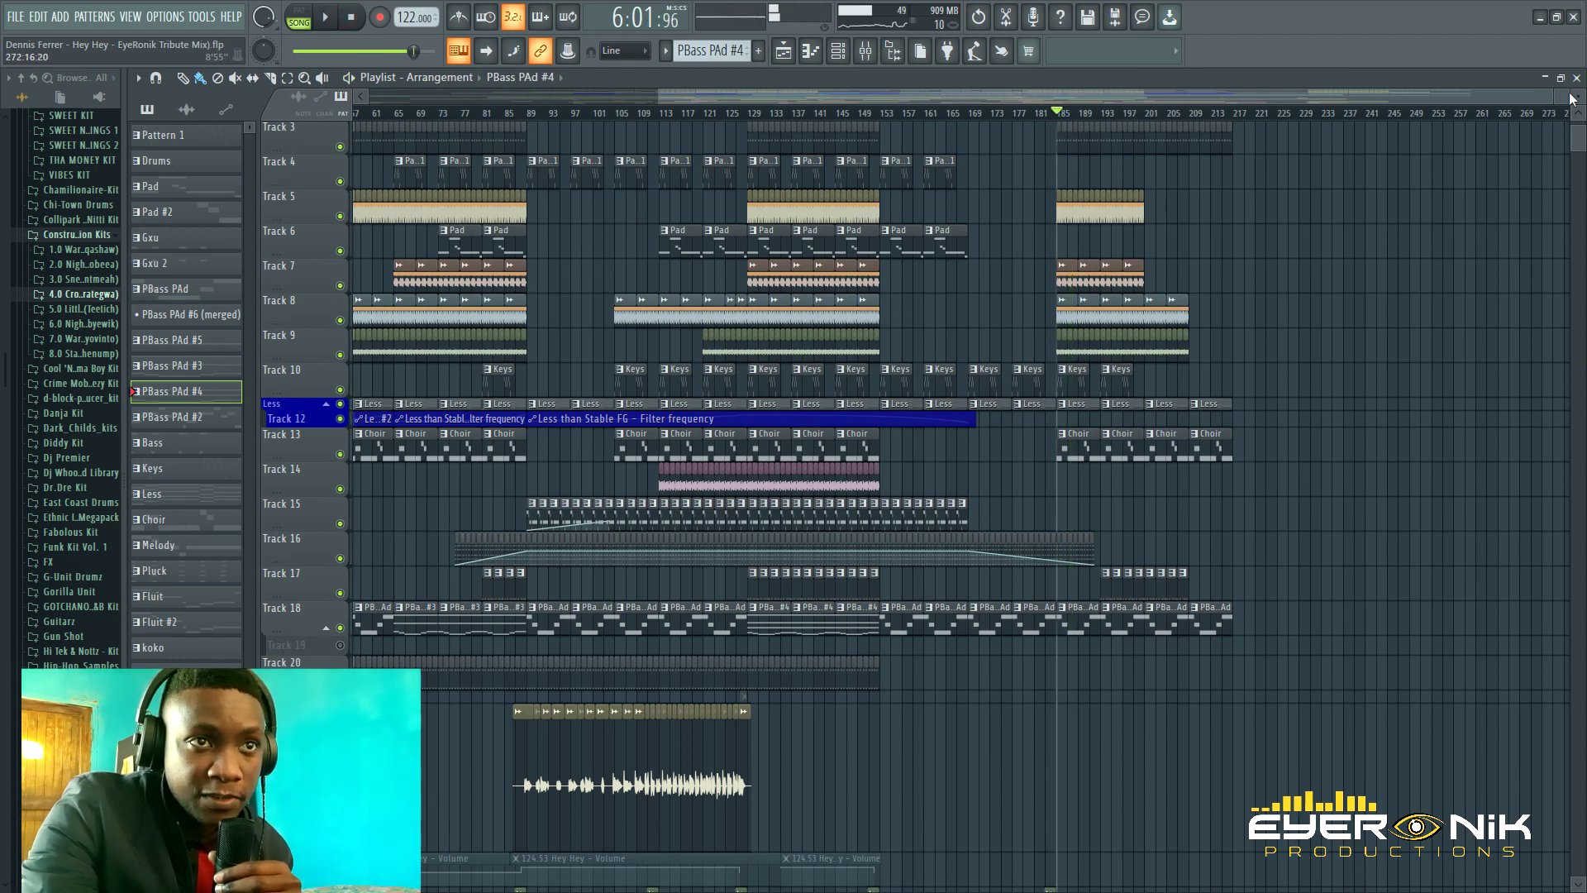
Play the song from around bar 105, mute the Track 22 vocal, and reduce the playlist track heights.
drag(1576, 98, 1576, 117)
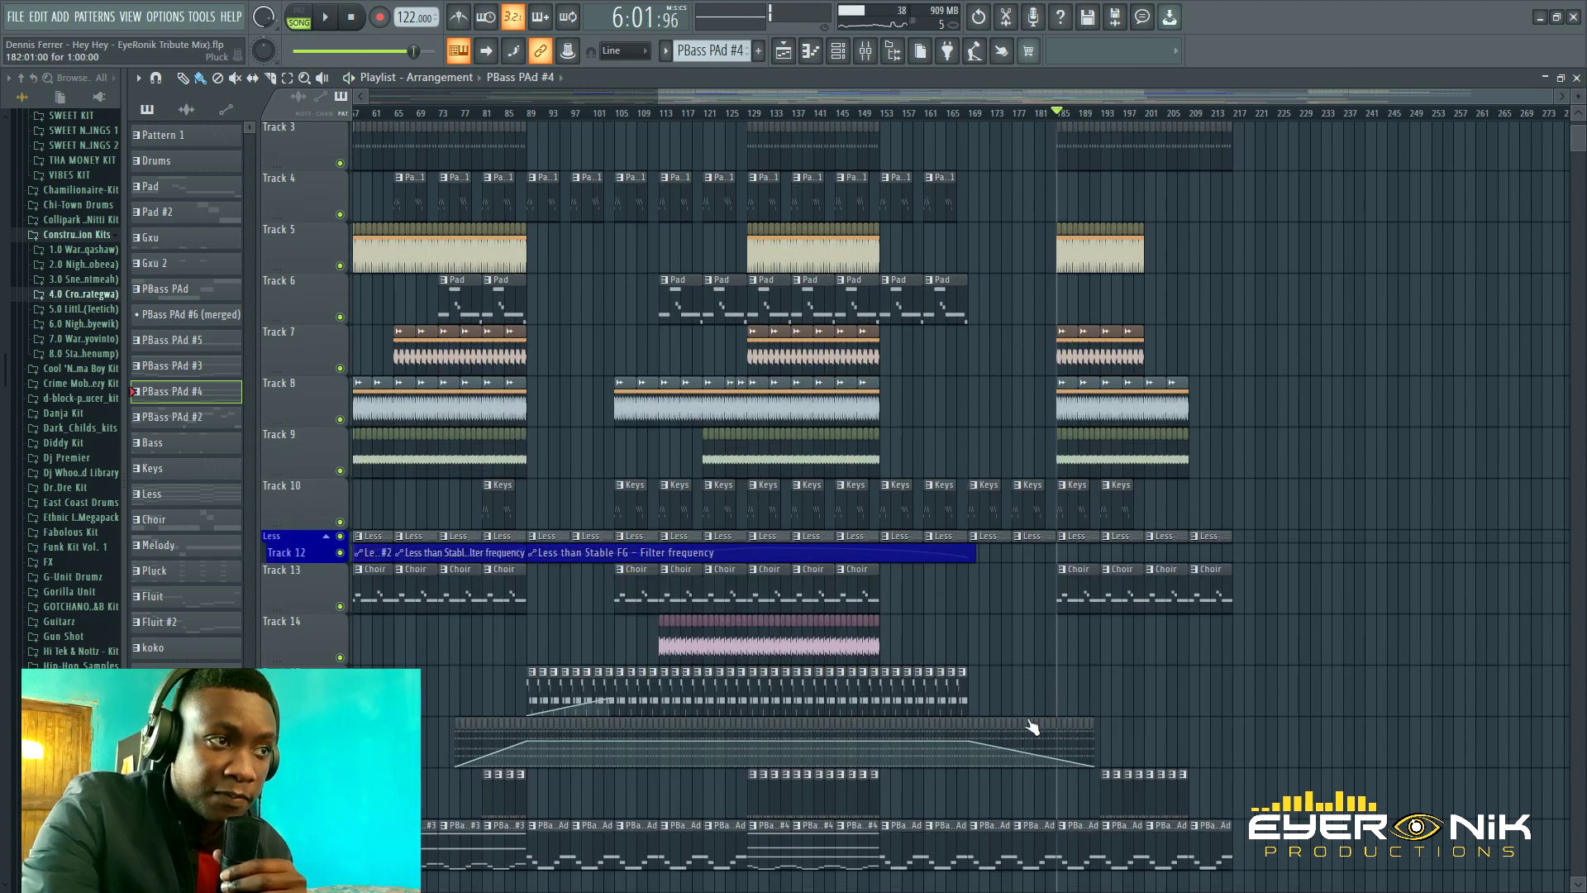
scroll(1340, 506, down, 7)
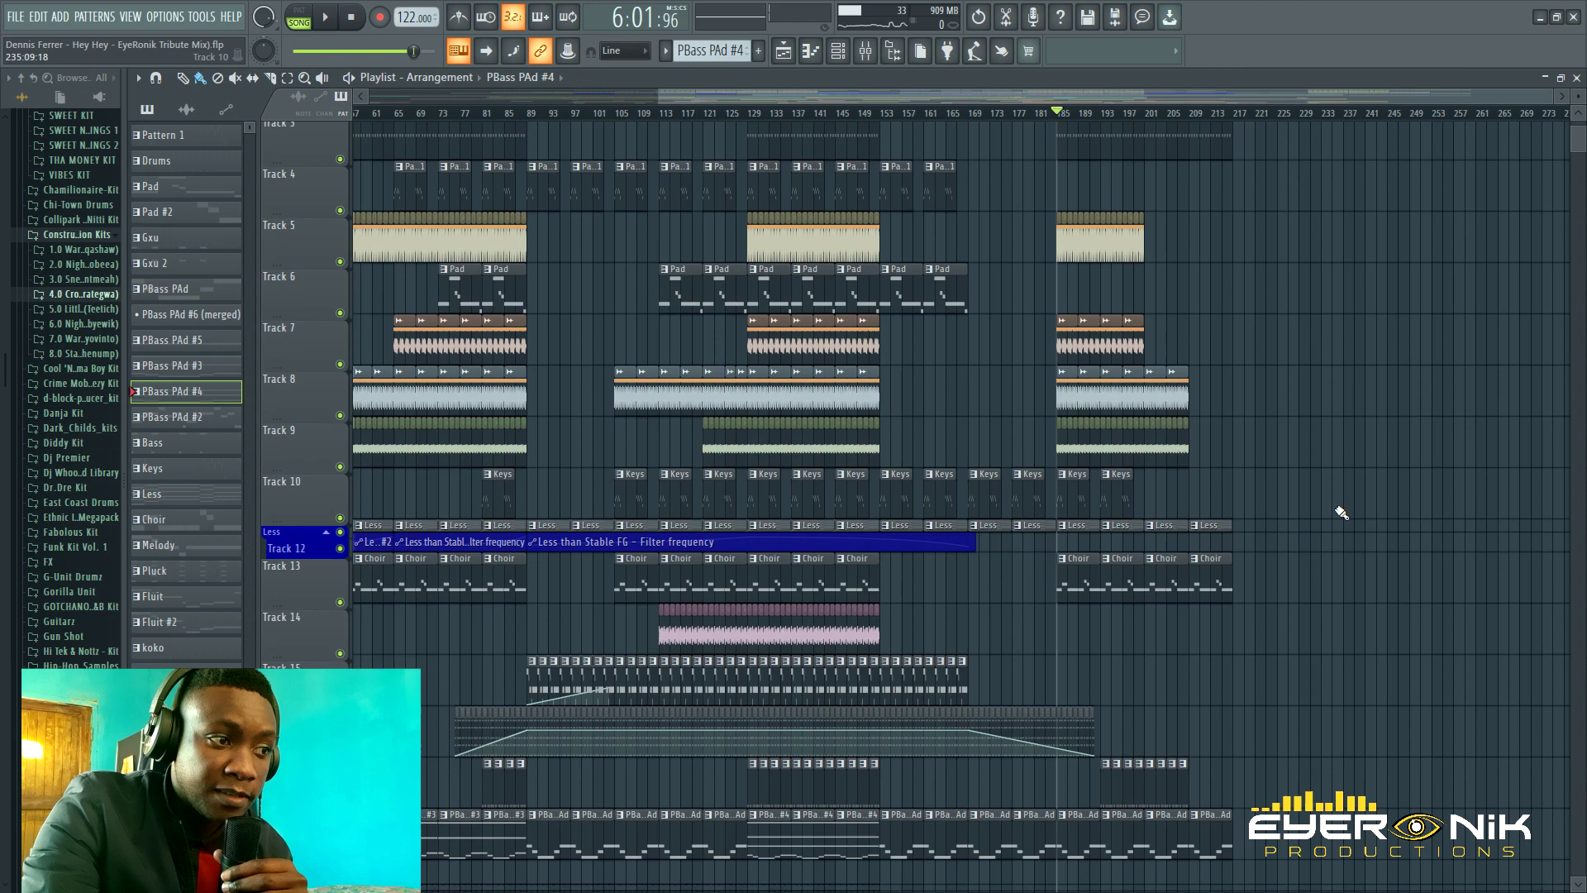
drag(1576, 155, 1580, 151)
click(1579, 117)
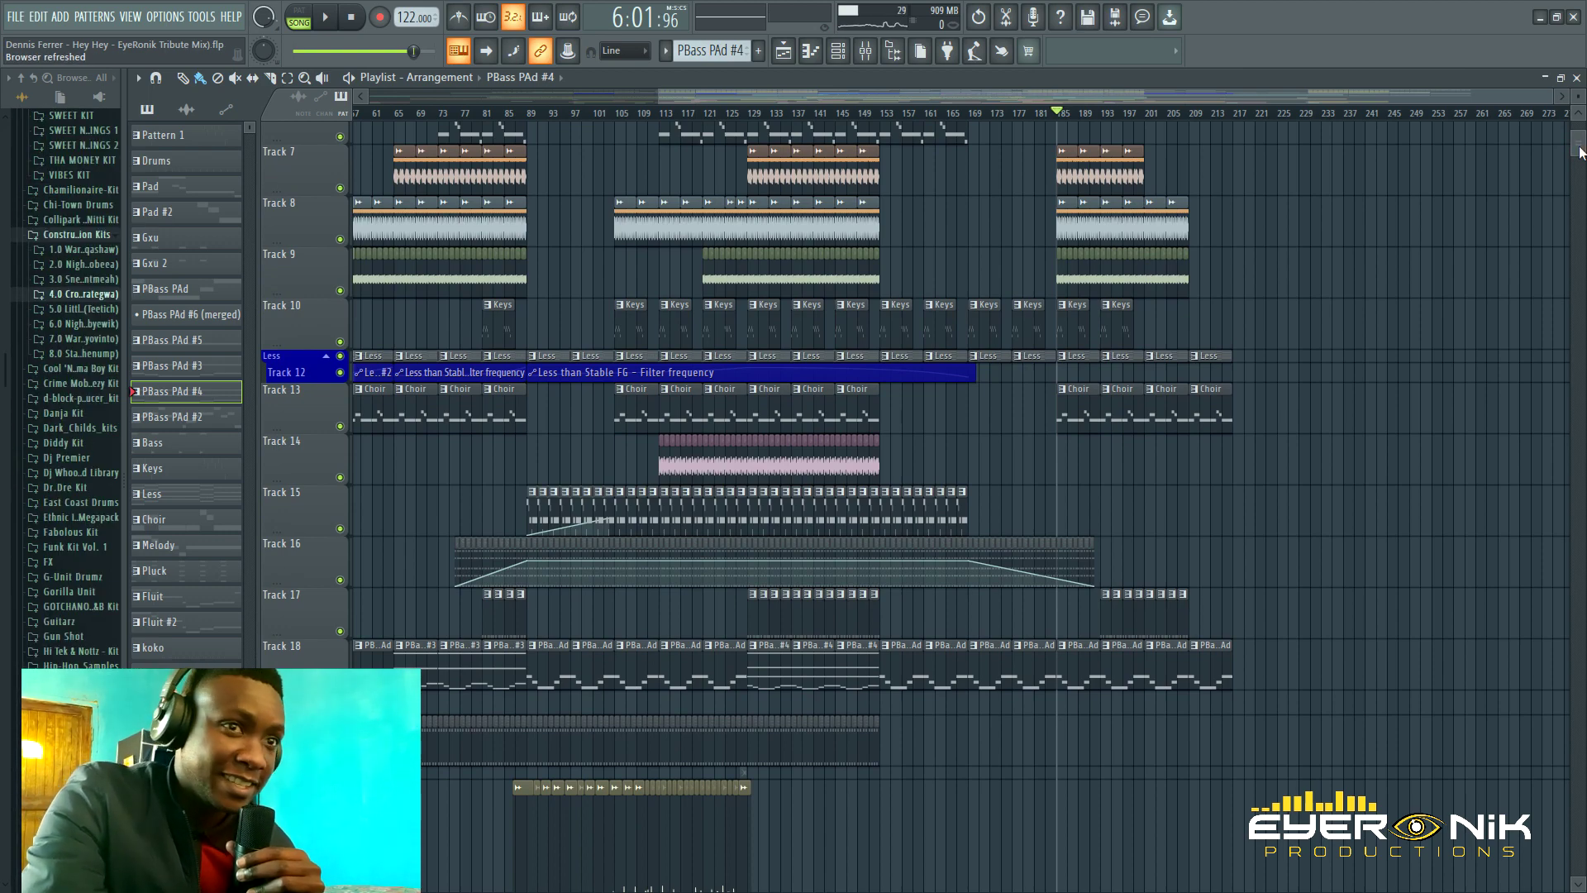
drag(1579, 152, 1580, 156)
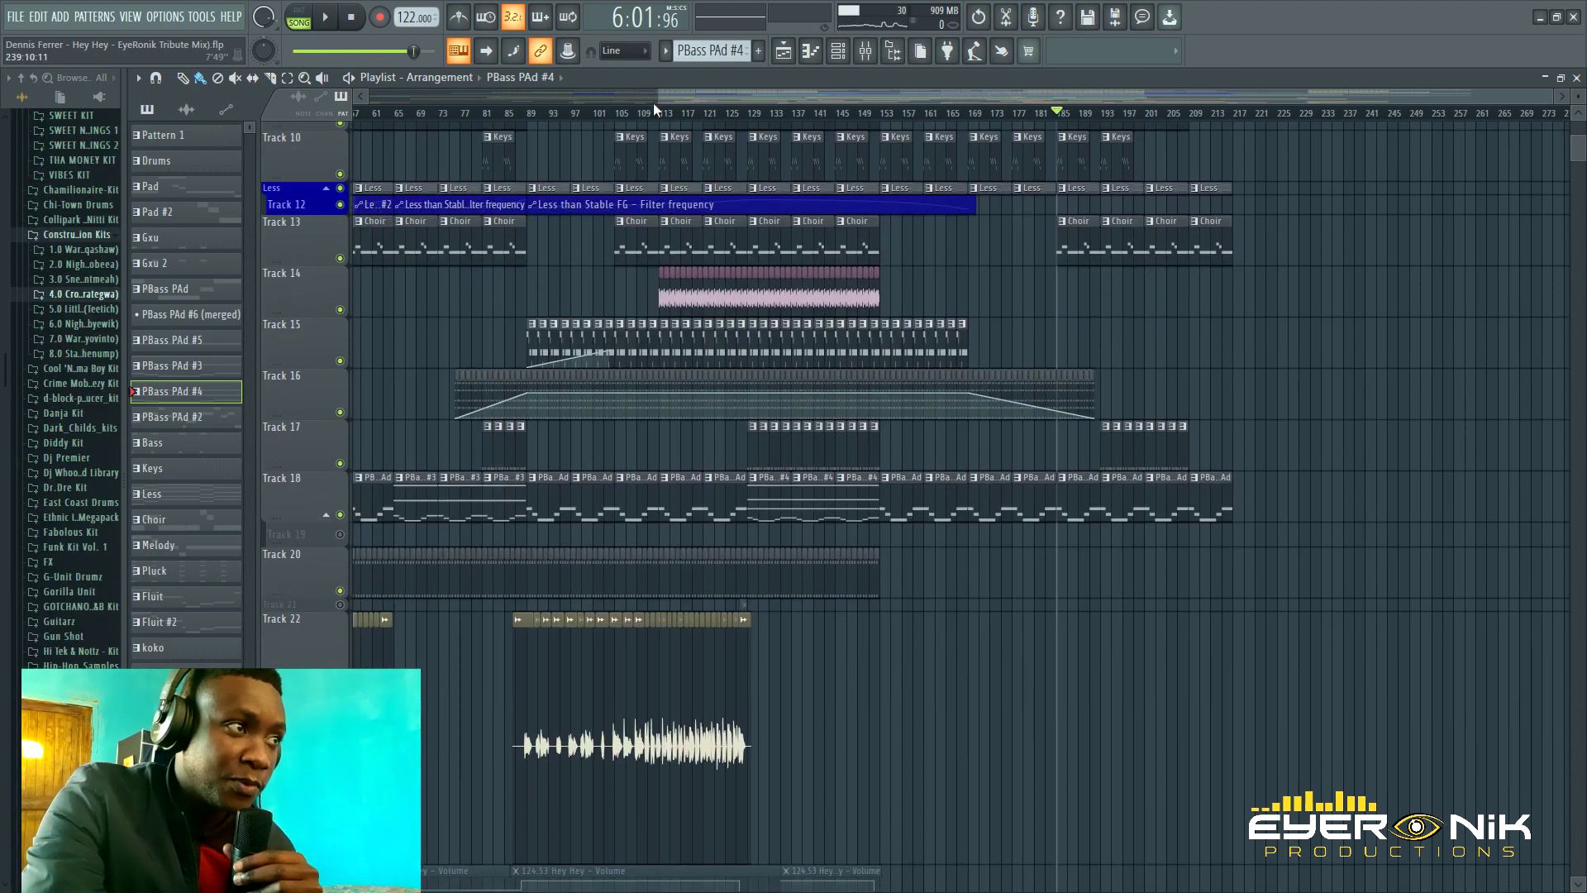
click(621, 116)
click(325, 18)
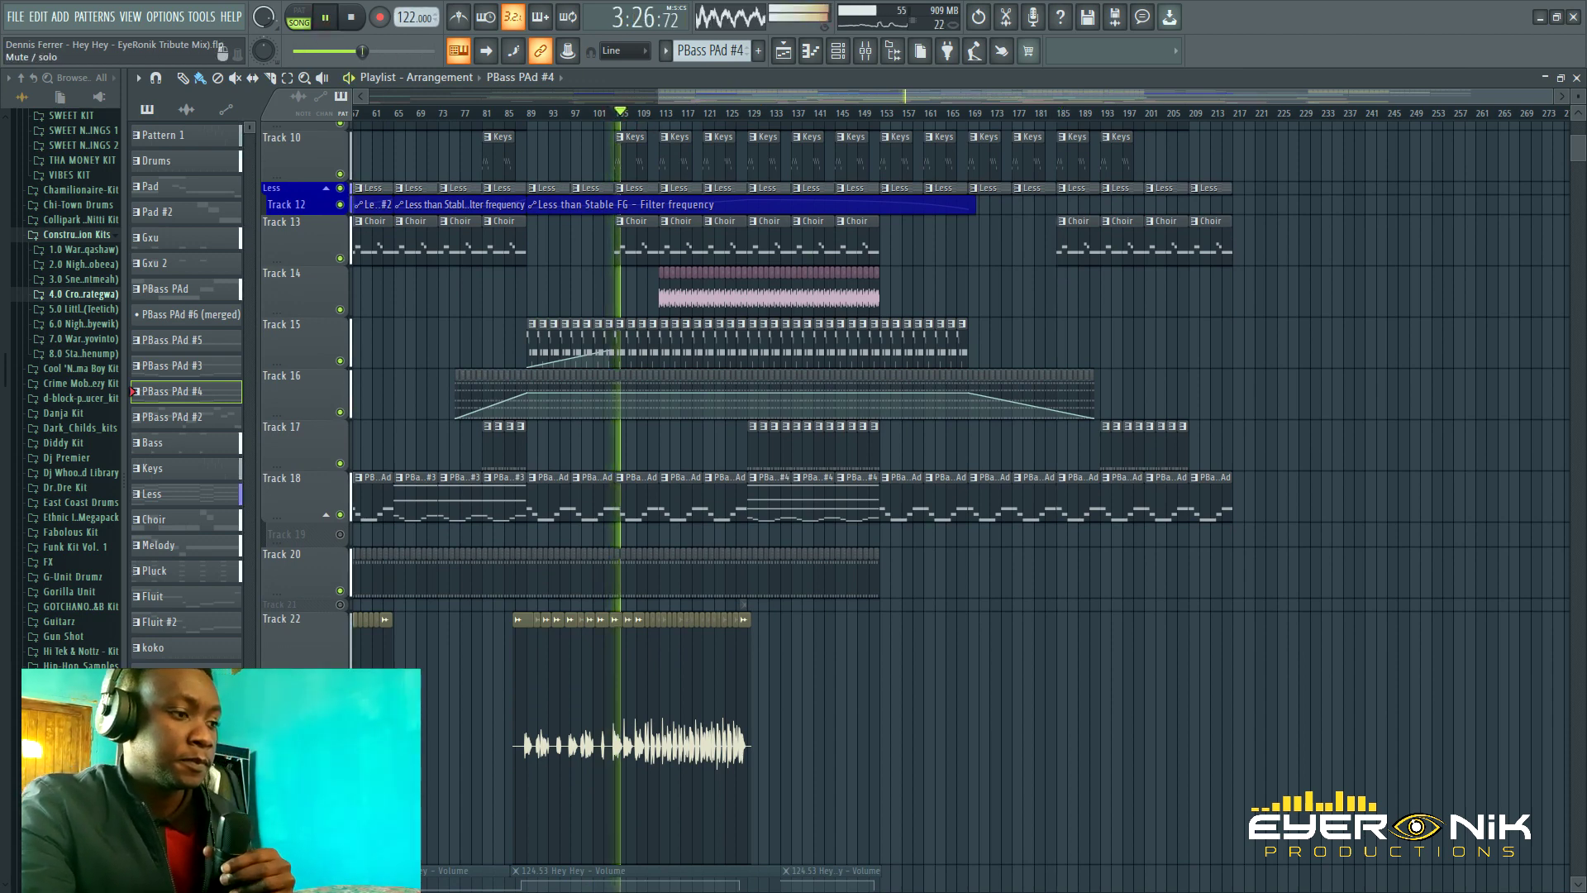
click(340, 858)
drag(1579, 103, 1581, 116)
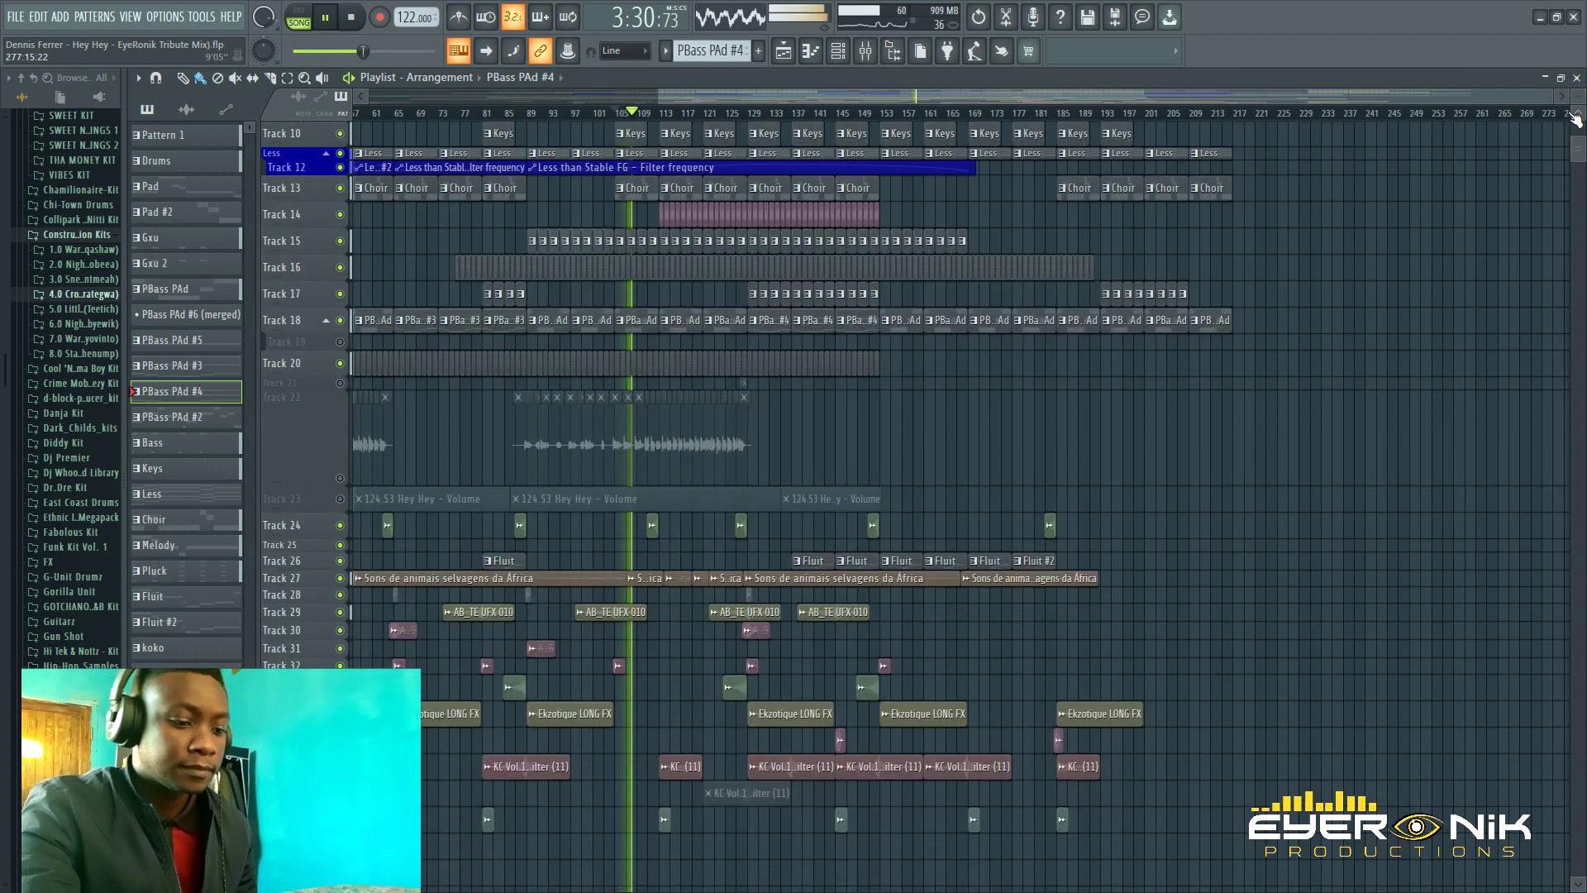